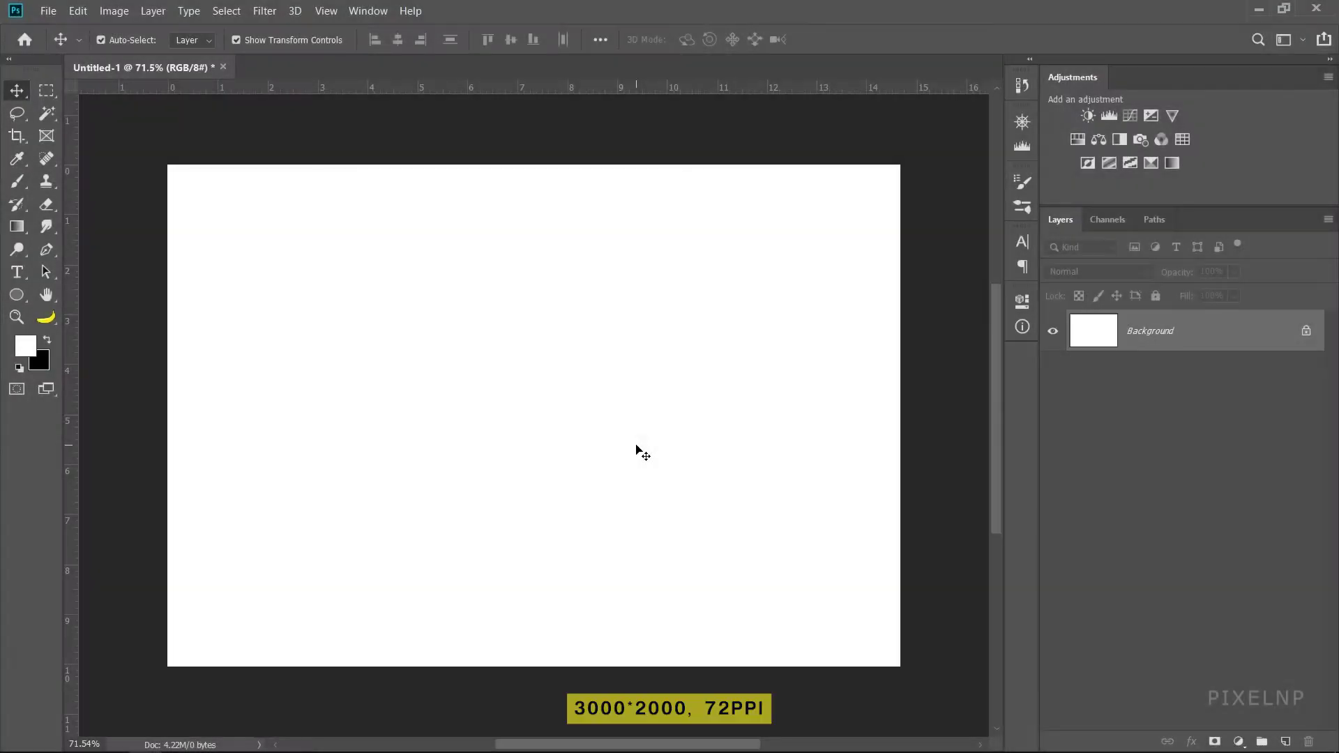
- Place the teal-orange sunset photo and squash it from the bottom to fill the upper canvas
{"action": "key", "text": "alt+Tab"}
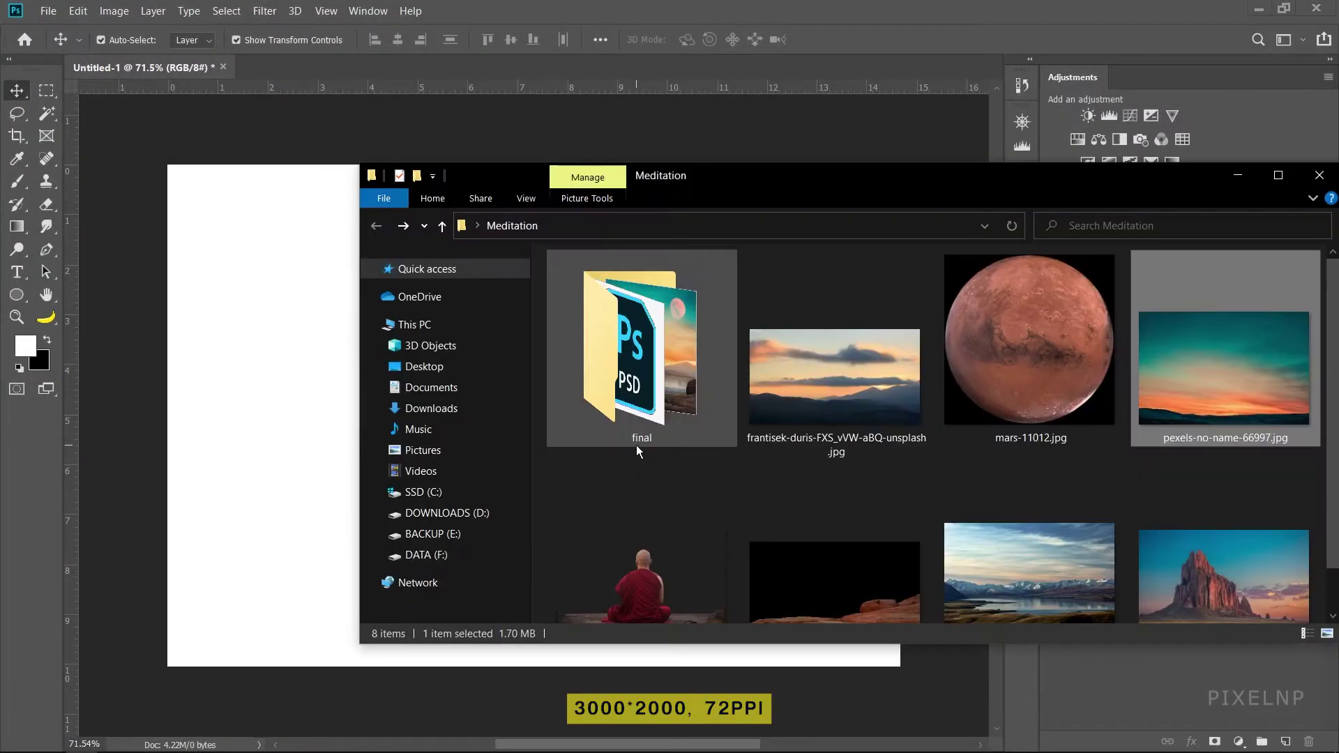
{"action": "mouse_move", "coordinate": [1175, 382]}
{"action": "left_mouse_down"}
{"action": "mouse_move", "coordinate": [352, 388]}
{"action": "mouse_move", "coordinate": [513, 575]}
{"action": "left_mouse_up"}
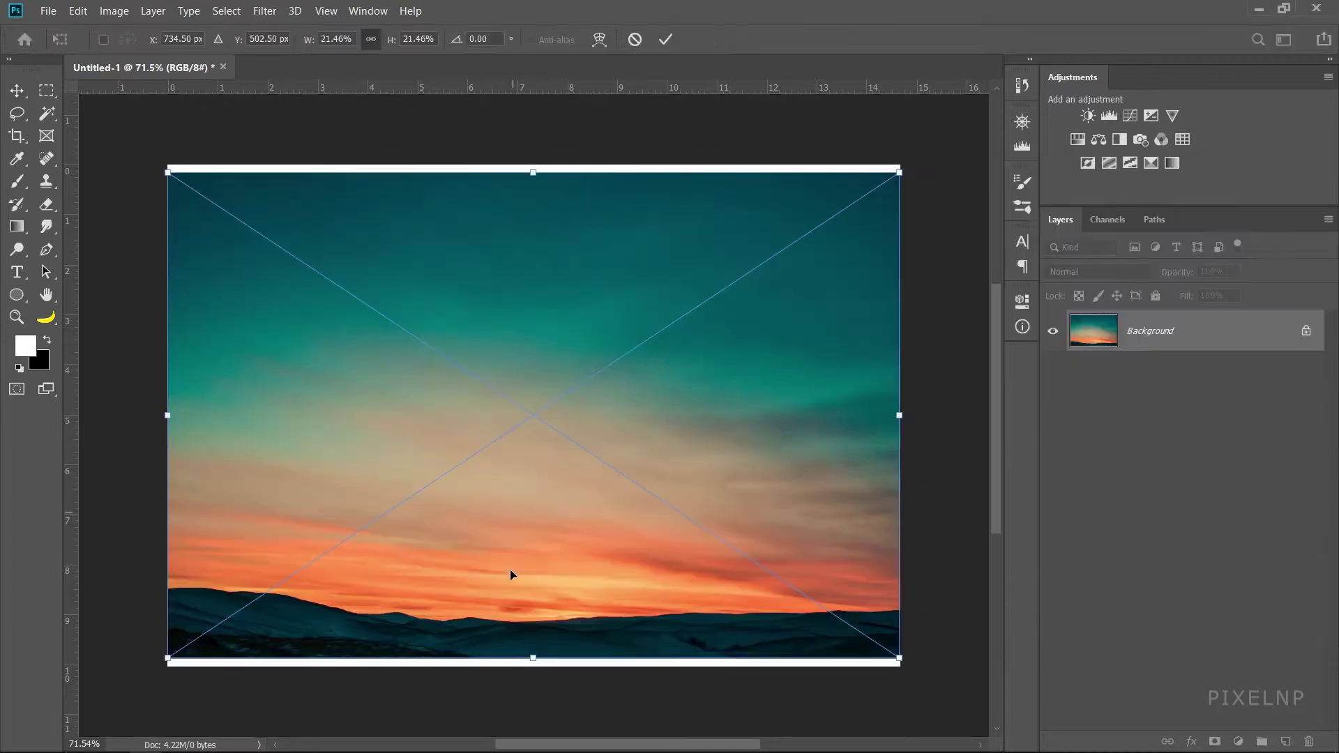
{"action": "left_click_drag", "start_coordinate": [529, 525], "coordinate": [529, 516]}
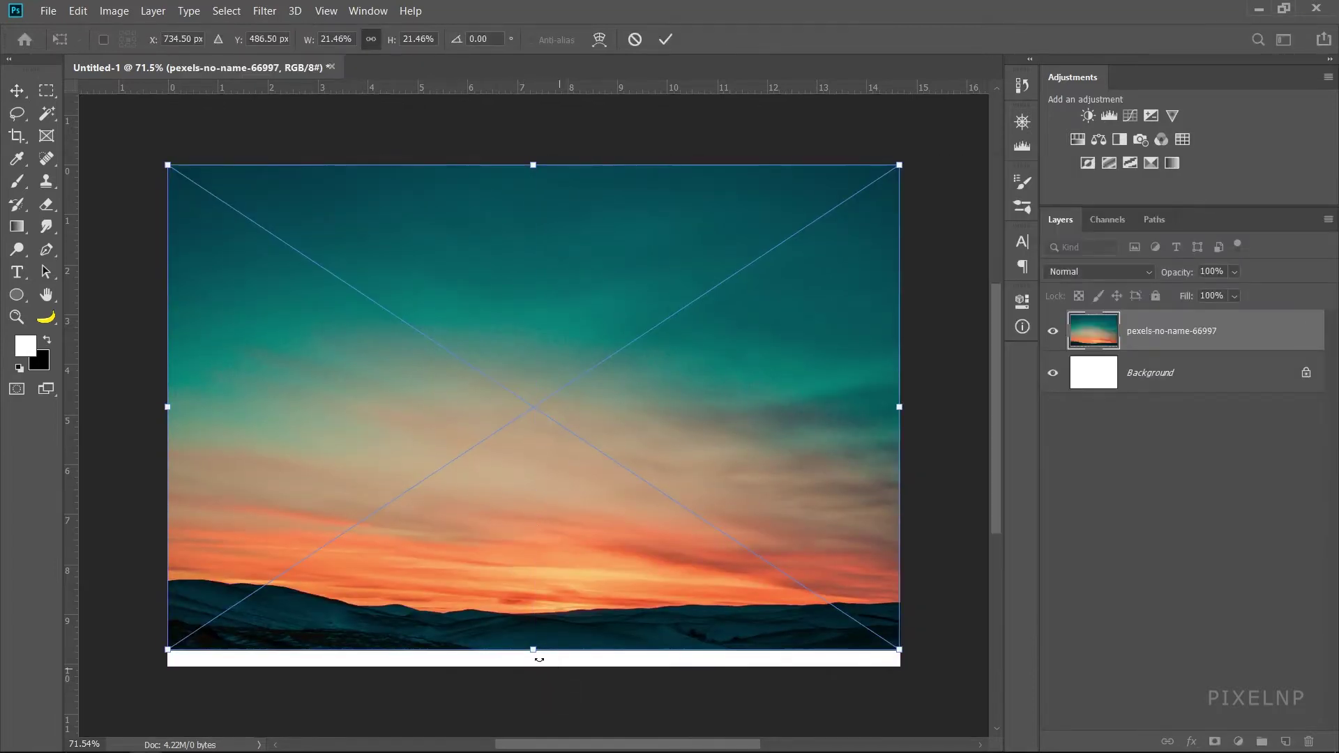
{"action": "left_click_drag", "start_coordinate": [534, 653], "coordinate": [534, 544]}
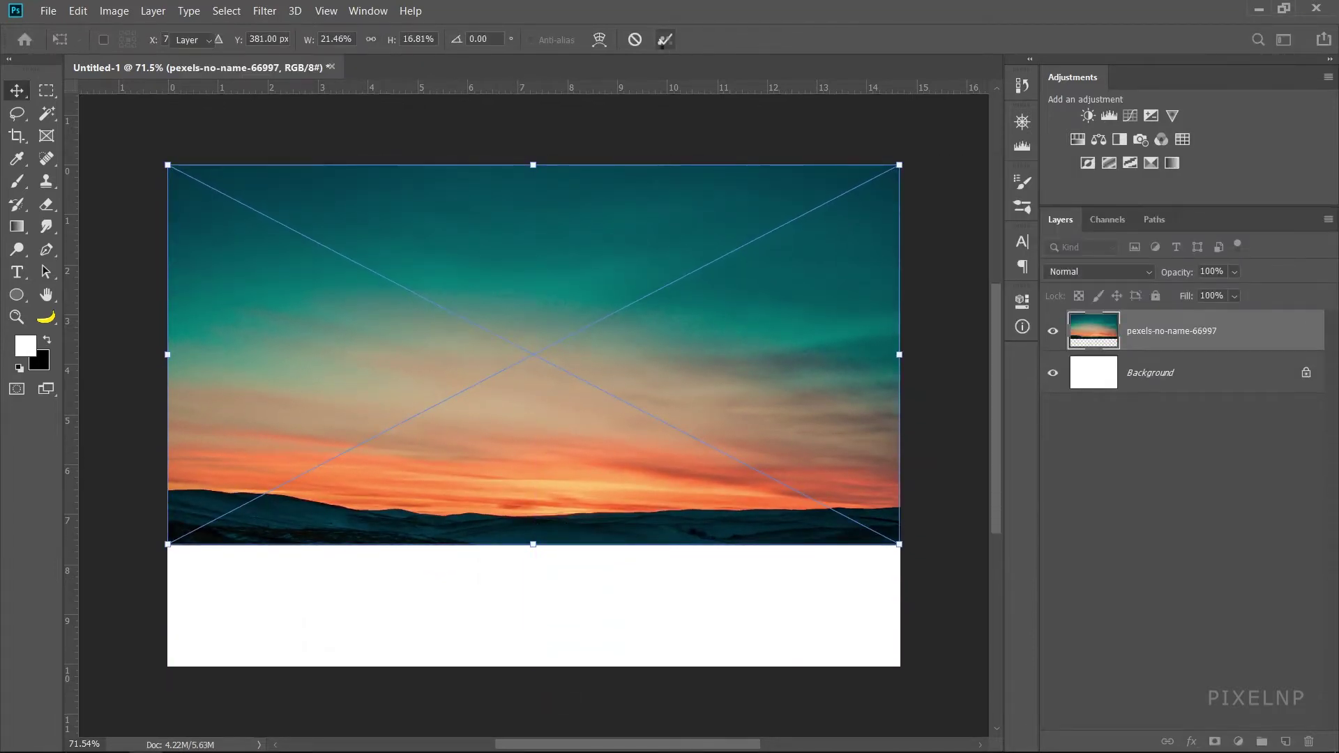
{"action": "left_click", "coordinate": [665, 39]}
- Place the cloudy mountain photo, shortened from the bottom and nudged down below the teal strip
{"action": "key", "text": "alt+Tab"}
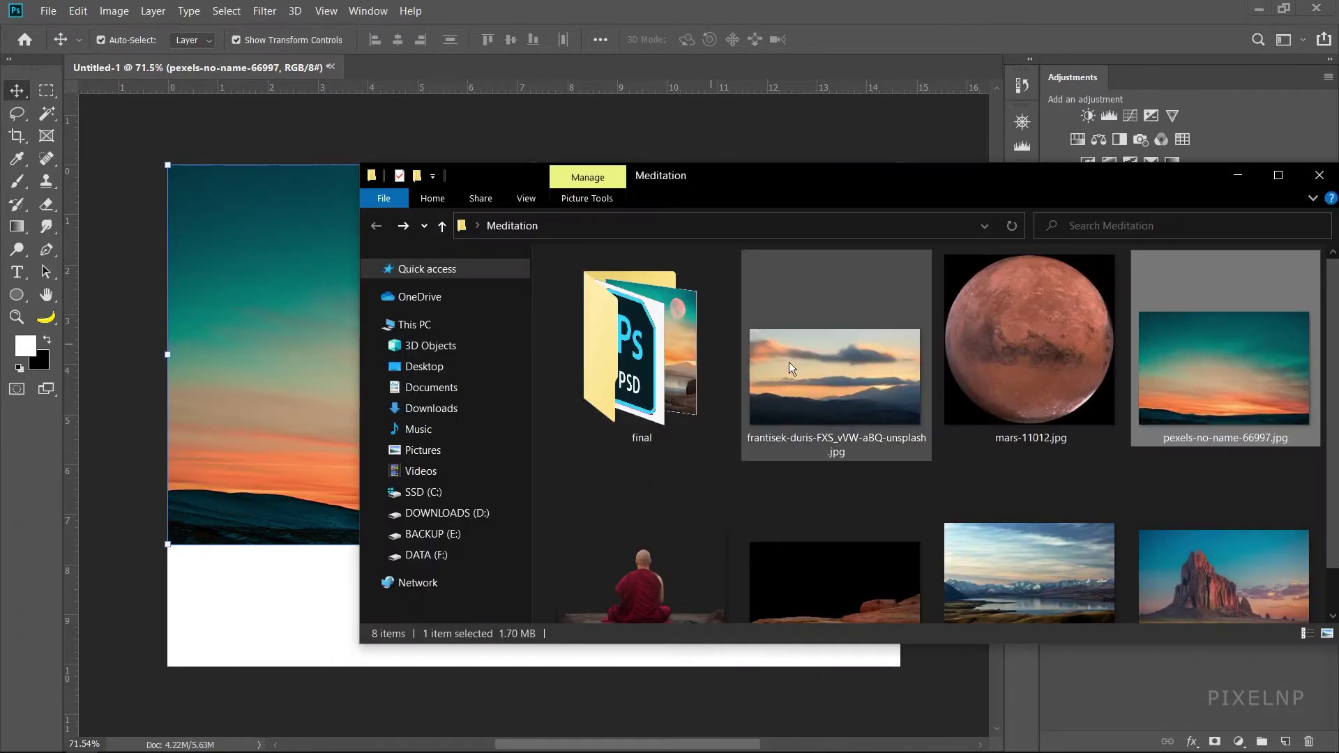
{"action": "left_click_drag", "start_coordinate": [792, 369], "coordinate": [269, 395]}
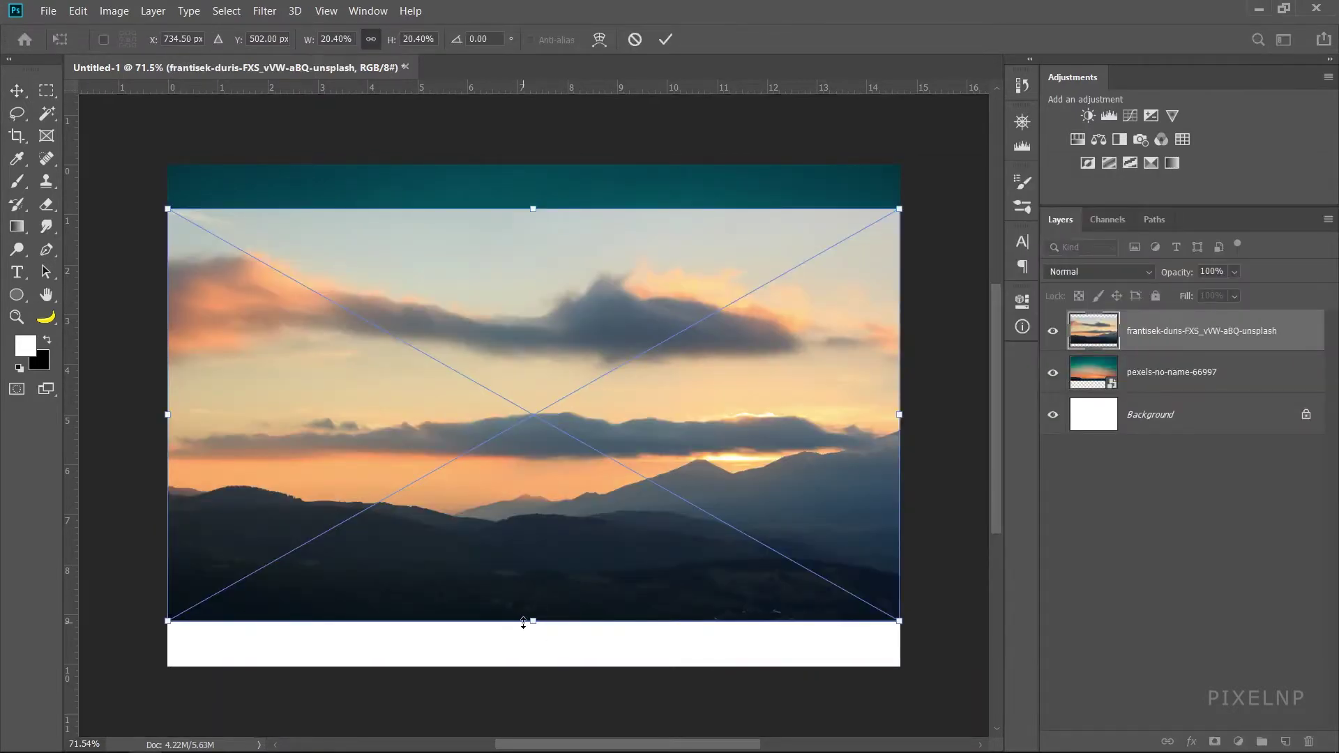
{"action": "left_click_drag", "start_coordinate": [524, 623], "coordinate": [524, 544]}
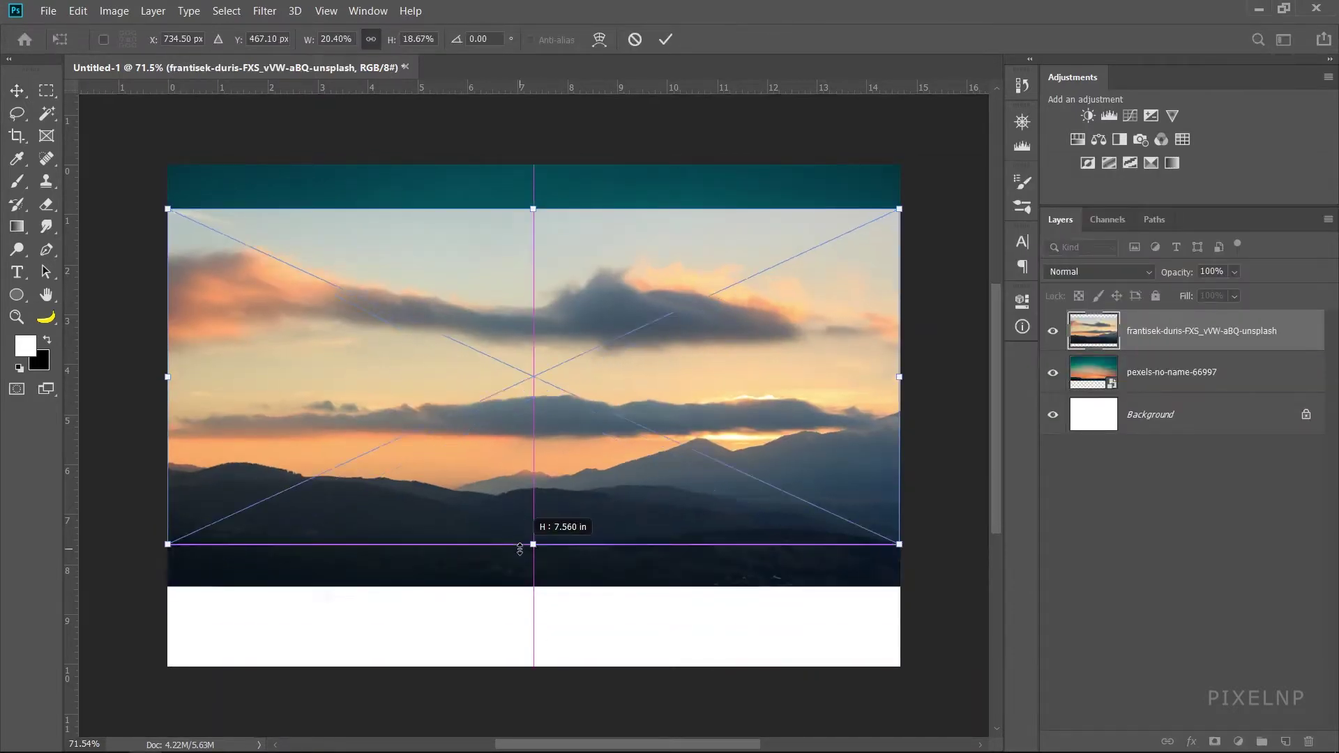
{"action": "key", "text": "shift+Down"}
{"action": "key", "text": "shift+Down"}
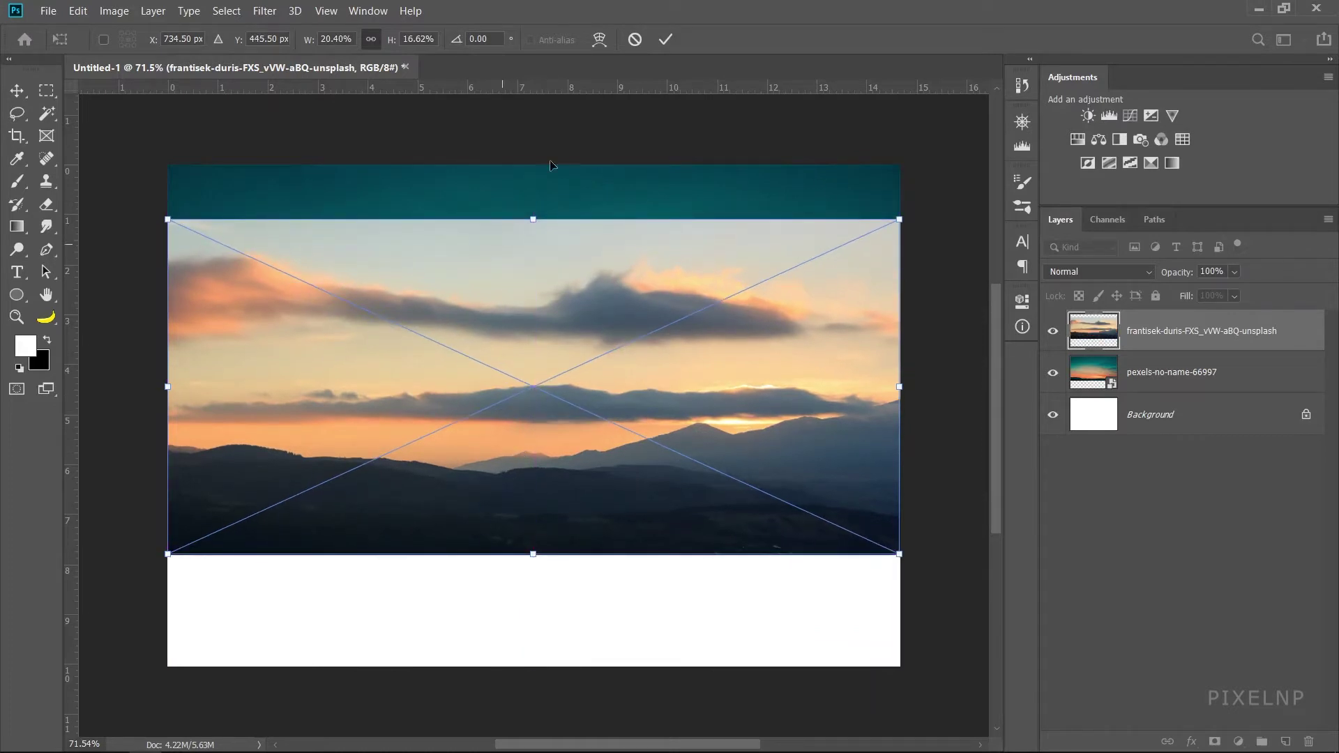
{"action": "left_click", "coordinate": [667, 40]}
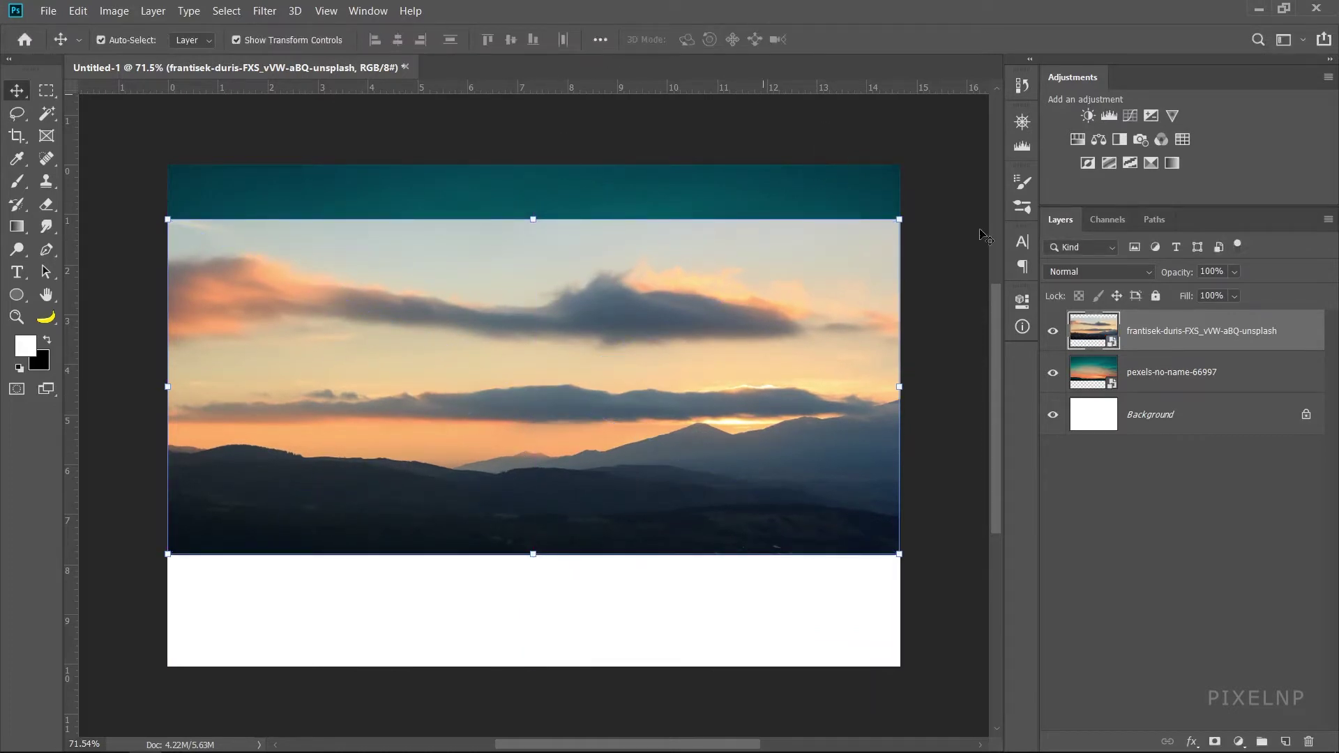
- Add a white mask to the mountain layer and soft-brush away its upper left to reveal teal sky
{"action": "left_click", "coordinate": [1215, 742]}
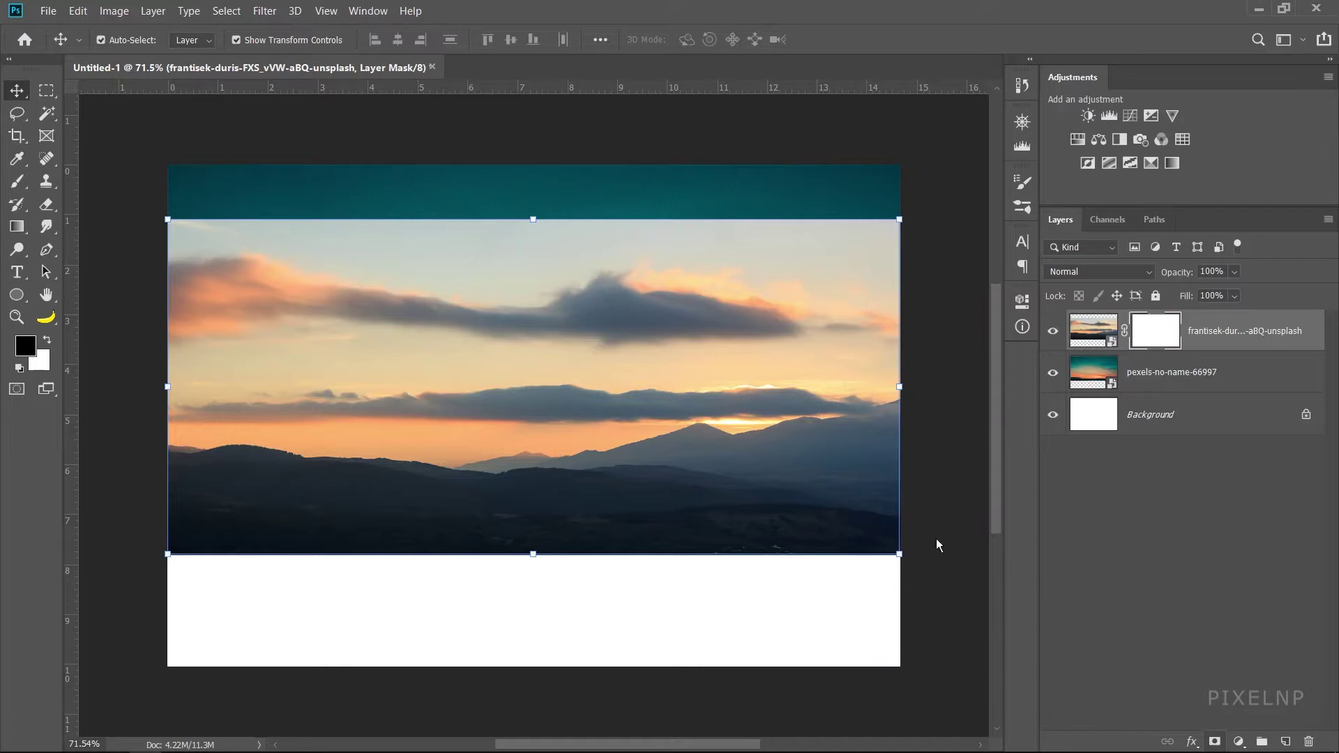
{"action": "left_click", "coordinate": [17, 181]}
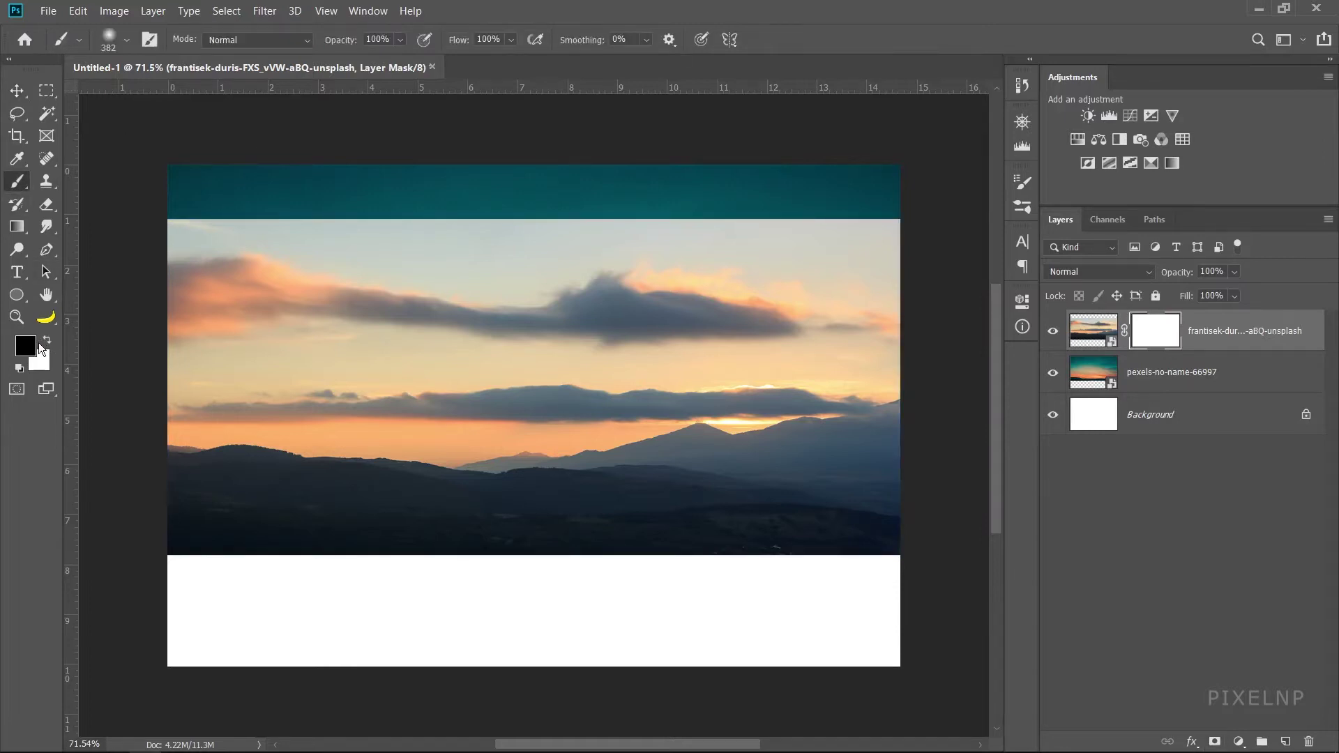
{"action": "scroll", "coordinate": [283, 300], "scroll_direction": "up", "scroll_amount": 2}
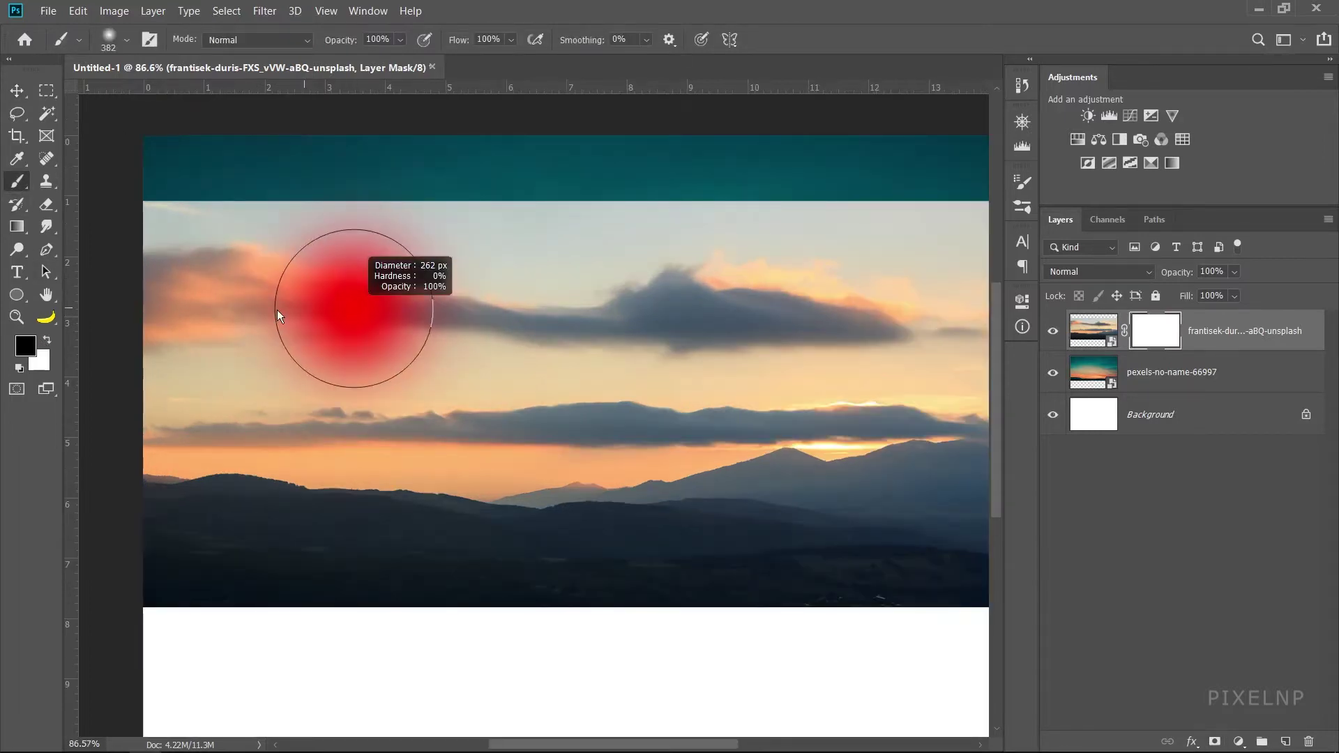
{"action": "scroll", "coordinate": [277, 316], "scroll_direction": "up", "scroll_amount": 1}
{"action": "mouse_move", "coordinate": [195, 231]}
{"action": "left_mouse_down"}
{"action": "mouse_move", "coordinate": [284, 254]}
{"action": "mouse_move", "coordinate": [493, 164]}
{"action": "left_mouse_up"}
{"action": "mouse_move", "coordinate": [247, 277]}
{"action": "left_mouse_down"}
{"action": "mouse_move", "coordinate": [611, 308]}
{"action": "mouse_move", "coordinate": [291, 338]}
{"action": "mouse_move", "coordinate": [613, 323]}
{"action": "left_mouse_up"}
{"action": "scroll", "coordinate": [613, 323], "scroll_direction": "down", "scroll_amount": 3}
{"action": "mouse_move", "coordinate": [547, 263]}
{"action": "left_mouse_down"}
{"action": "mouse_move", "coordinate": [376, 379]}
{"action": "mouse_move", "coordinate": [153, 415]}
{"action": "left_mouse_up"}
{"action": "scroll", "coordinate": [196, 397], "scroll_direction": "up", "scroll_amount": 3}
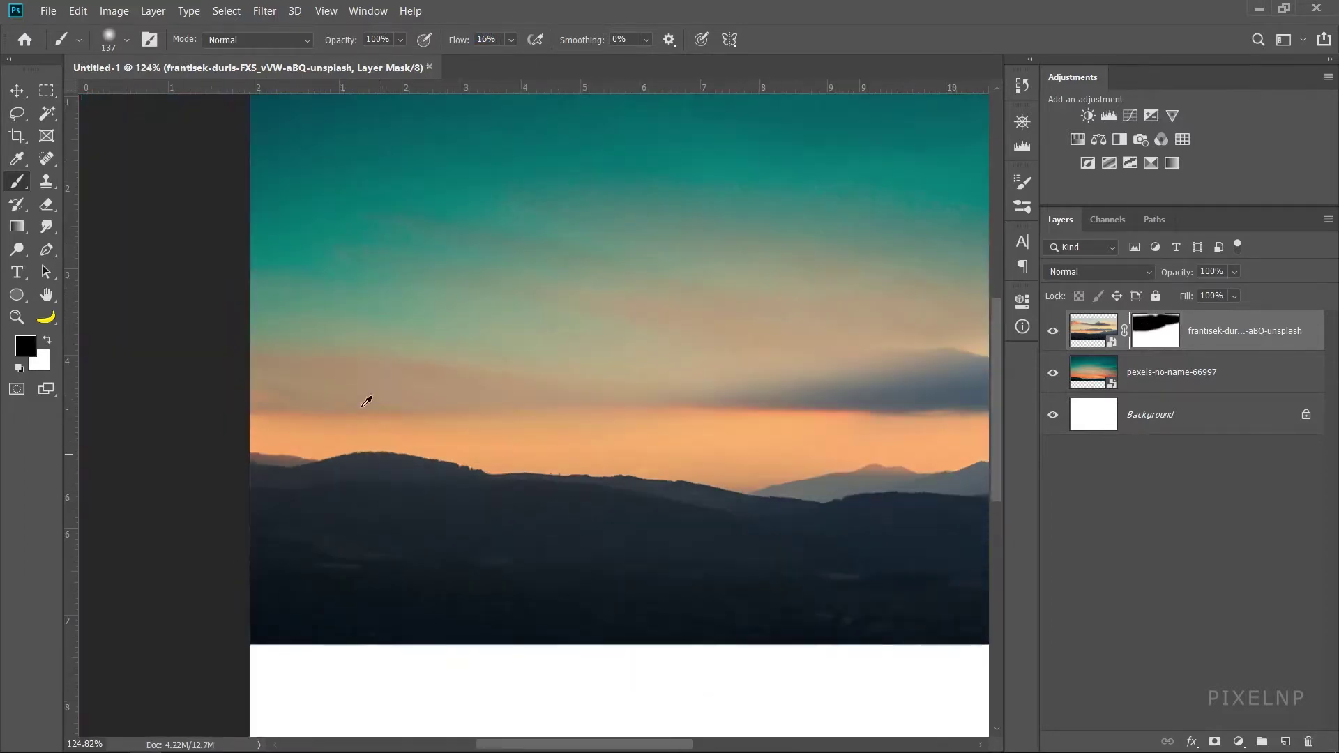
{"action": "scroll", "coordinate": [367, 398], "scroll_direction": "up", "scroll_amount": 1}
{"action": "mouse_move", "coordinate": [241, 427]}
{"action": "left_mouse_down"}
{"action": "mouse_move", "coordinate": [419, 429]}
{"action": "mouse_move", "coordinate": [956, 380]}
{"action": "left_mouse_up"}
{"action": "scroll", "coordinate": [427, 378], "scroll_direction": "down", "scroll_amount": 2}
{"action": "scroll", "coordinate": [706, 343], "scroll_direction": "down", "scroll_amount": 2}
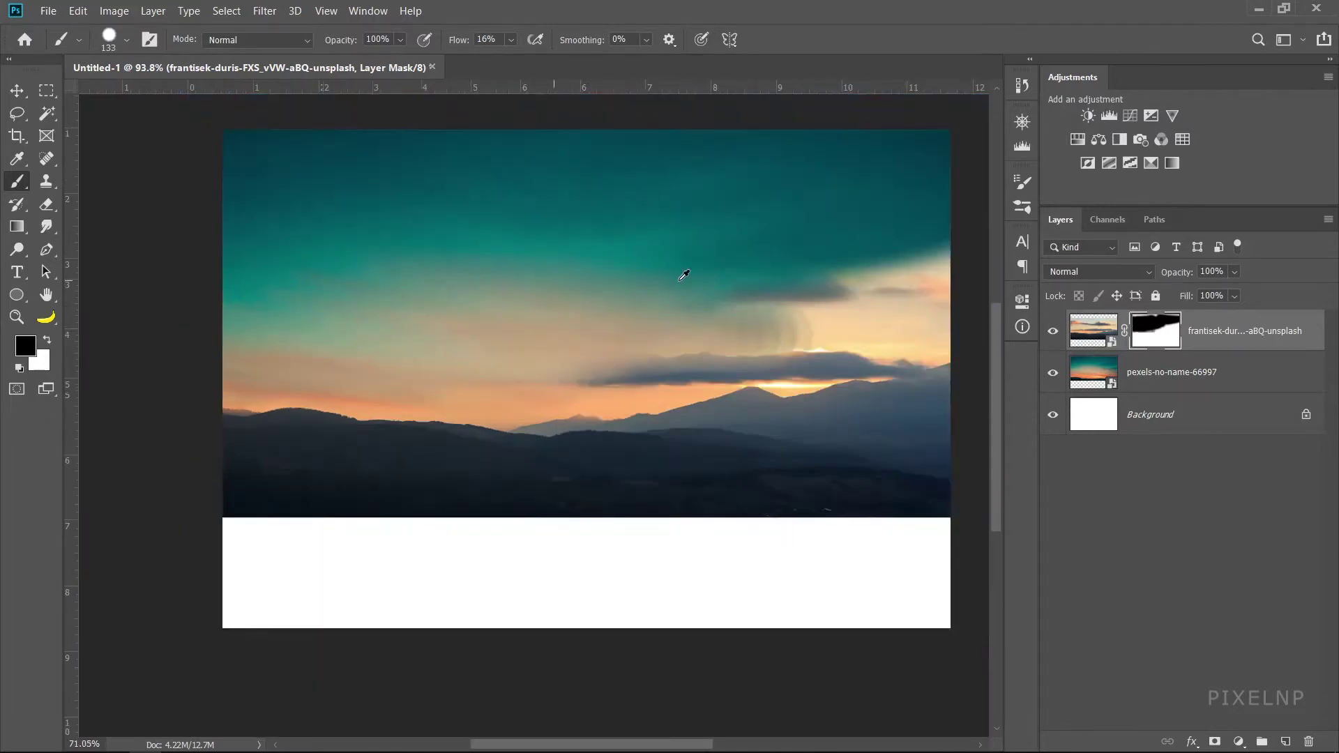
- At full brush flow, mask away the left part of the grey cloud band
{"action": "key", "text": "shift+0"}
{"action": "scroll", "coordinate": [681, 293], "scroll_direction": "up", "scroll_amount": 1}
{"action": "scroll", "coordinate": [682, 314], "scroll_direction": "down", "scroll_amount": 2}
{"action": "scroll", "coordinate": [569, 377], "scroll_direction": "up", "scroll_amount": 1}
{"action": "scroll", "coordinate": [569, 376], "scroll_direction": "up", "scroll_amount": 2}
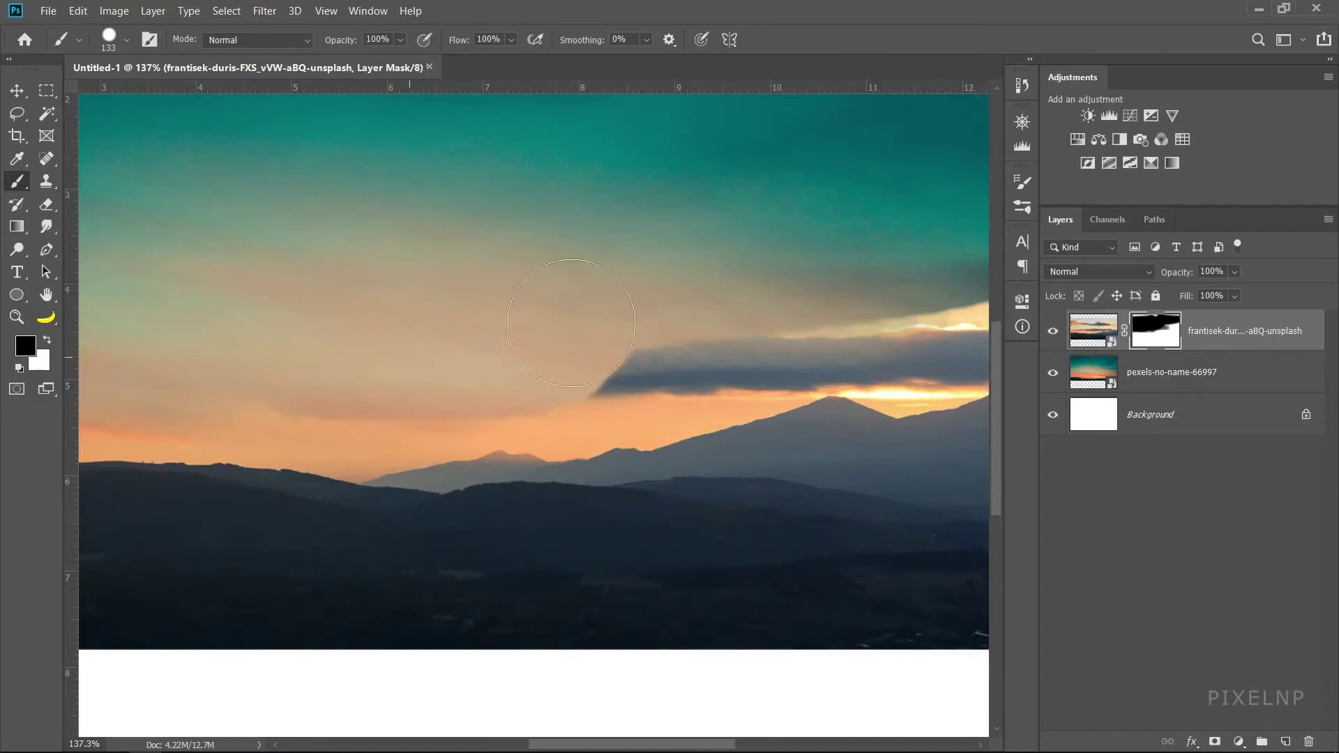
{"action": "left_click_drag", "start_coordinate": [614, 349], "coordinate": [754, 328]}
{"action": "right_click", "coordinate": [720, 363]}
{"action": "key", "text": "Escape"}
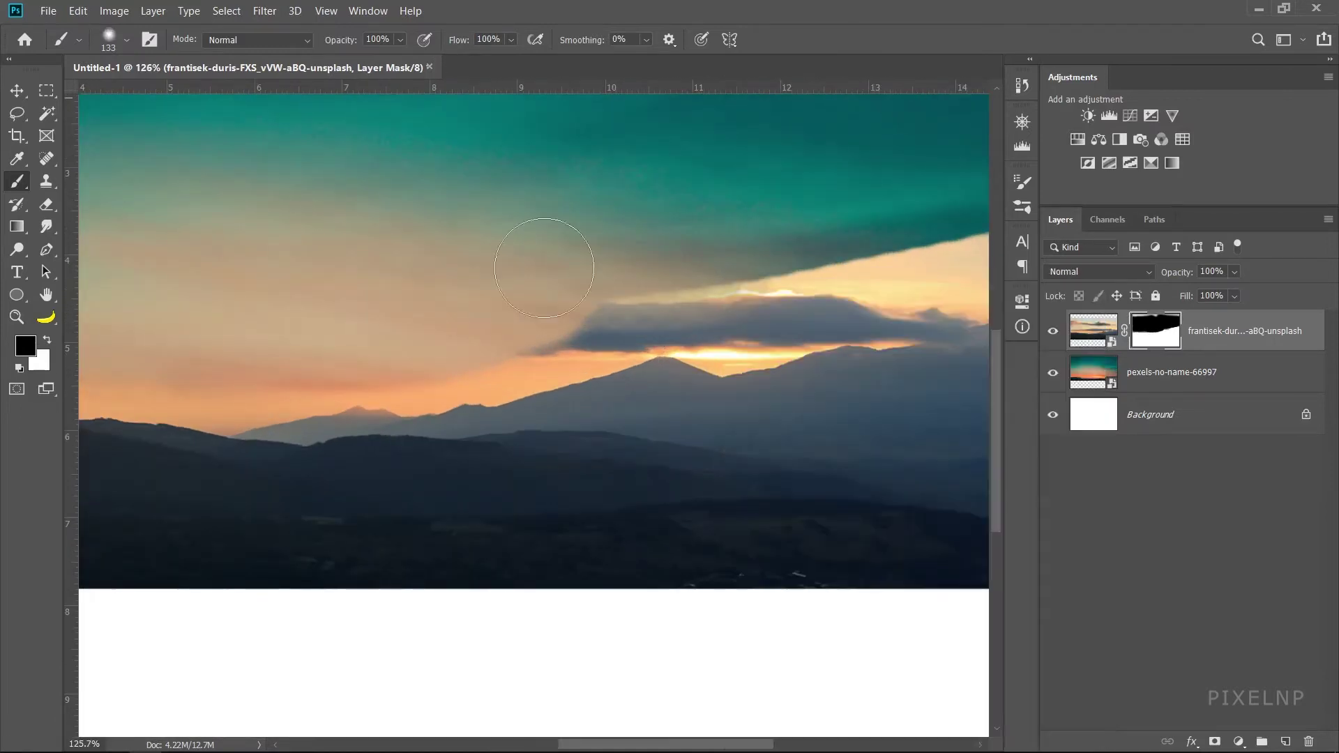
{"action": "scroll", "coordinate": [907, 266], "scroll_direction": "down", "scroll_amount": 2}
{"action": "scroll", "coordinate": [831, 289], "scroll_direction": "down", "scroll_amount": 1}
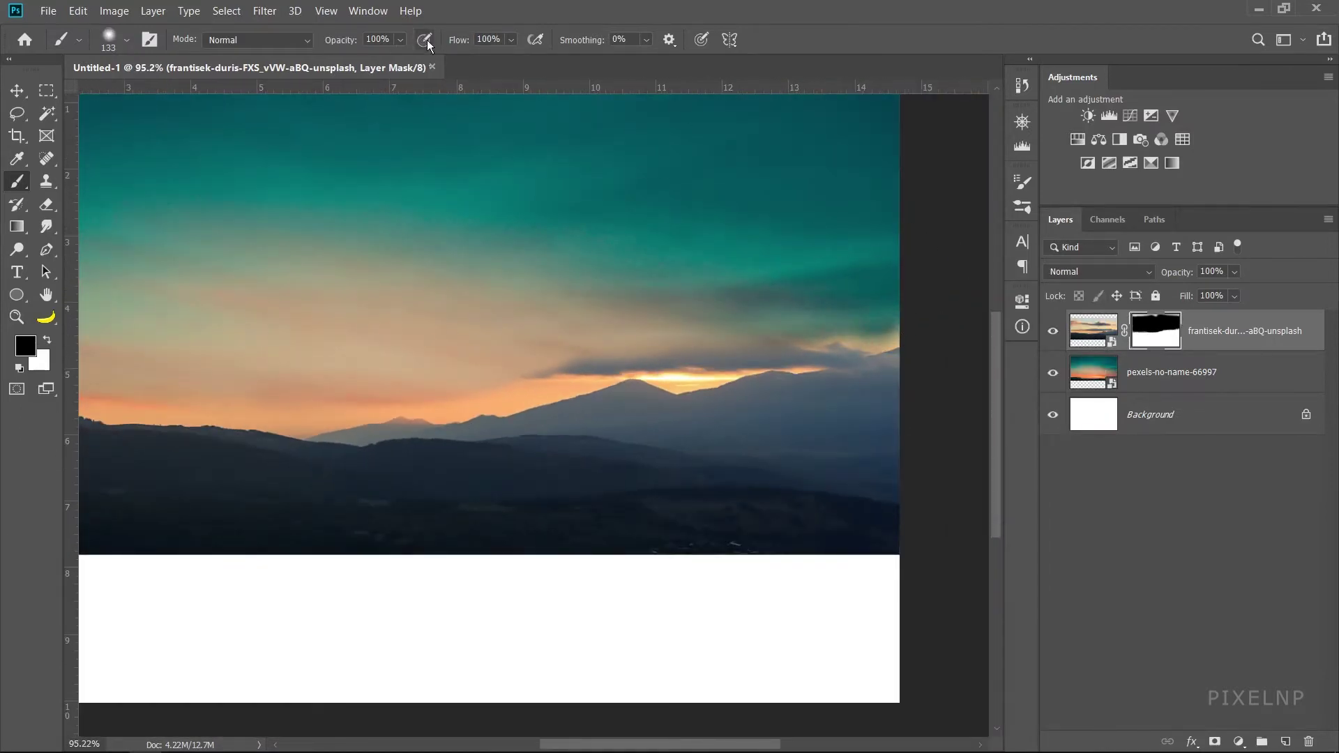
- At about half flow, brush away the cloud band over the mountains and soften the sky blend
{"action": "key", "text": "shift+5"}
{"action": "key", "text": "shift+2"}
{"action": "mouse_move", "coordinate": [889, 296]}
{"action": "left_mouse_down"}
{"action": "mouse_move", "coordinate": [772, 314]}
{"action": "mouse_move", "coordinate": [823, 350]}
{"action": "left_mouse_up"}
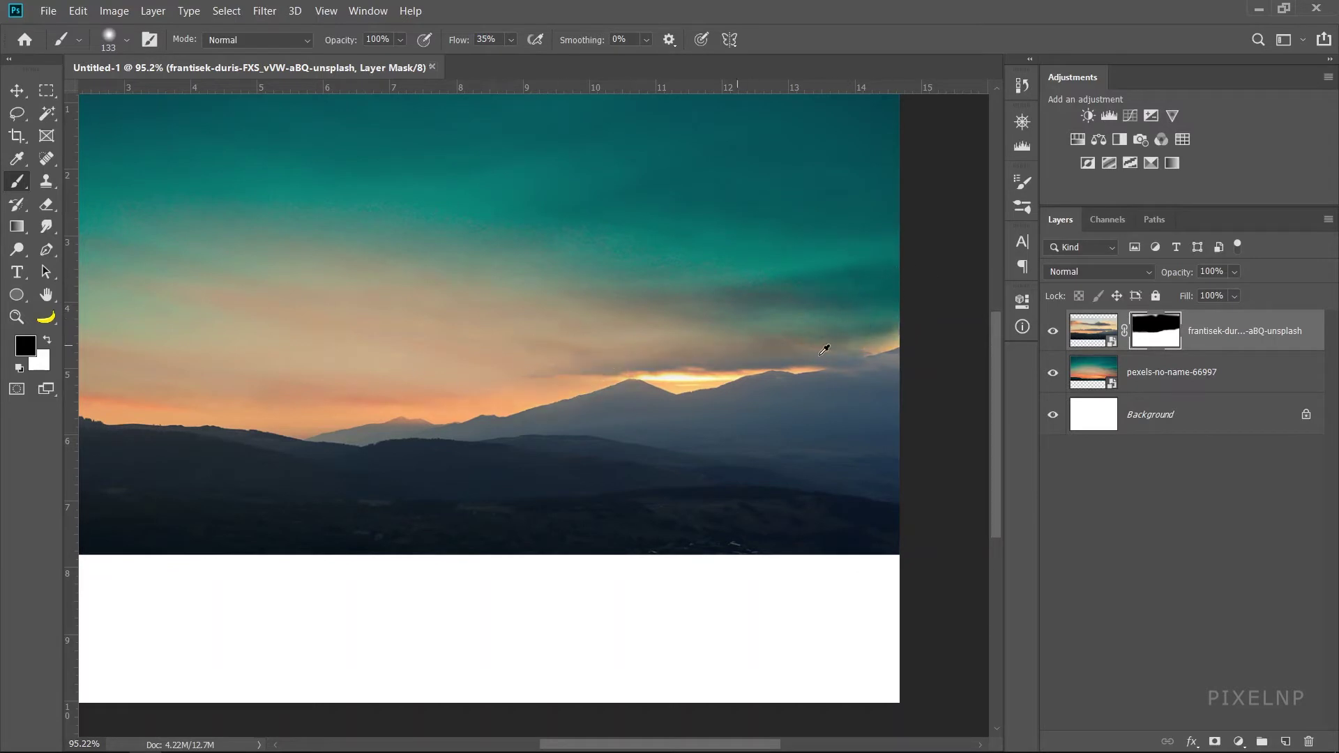
{"action": "scroll", "coordinate": [824, 350], "scroll_direction": "up", "scroll_amount": 1}
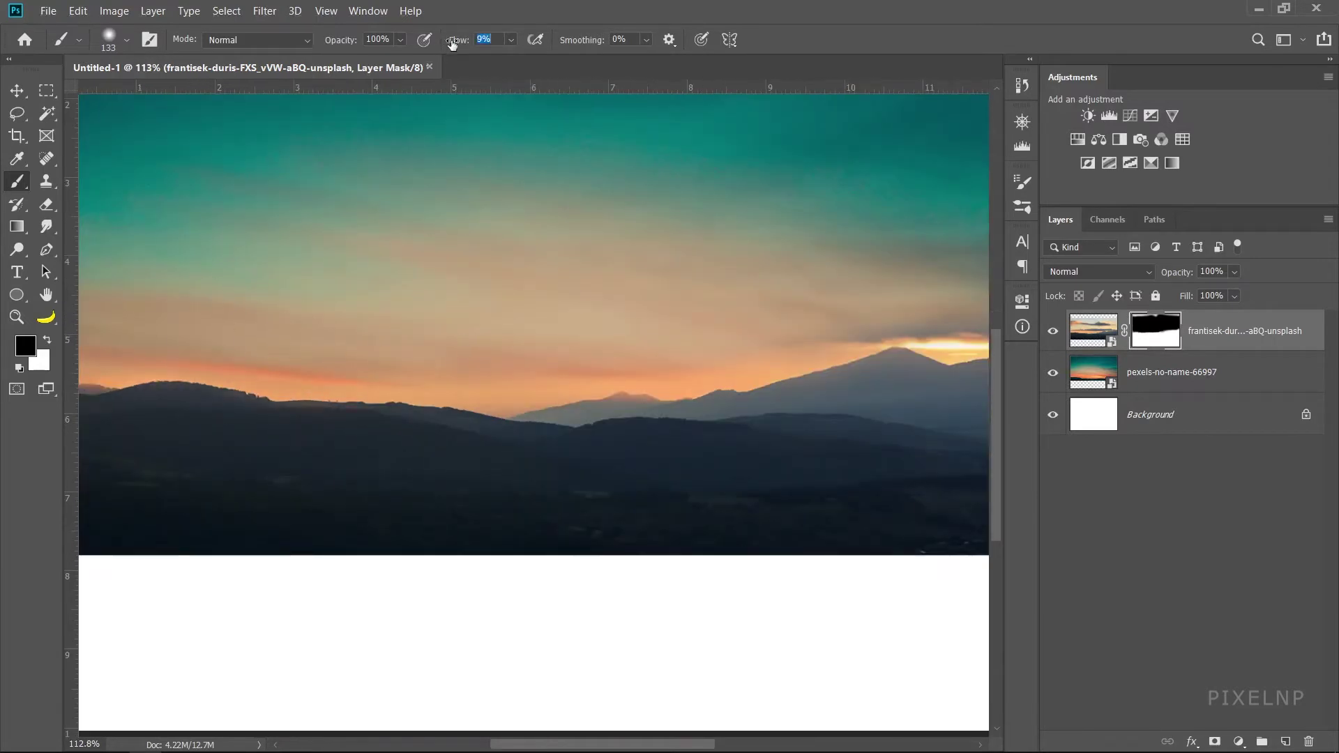
{"action": "scroll", "coordinate": [677, 342], "scroll_direction": "down", "scroll_amount": 2}
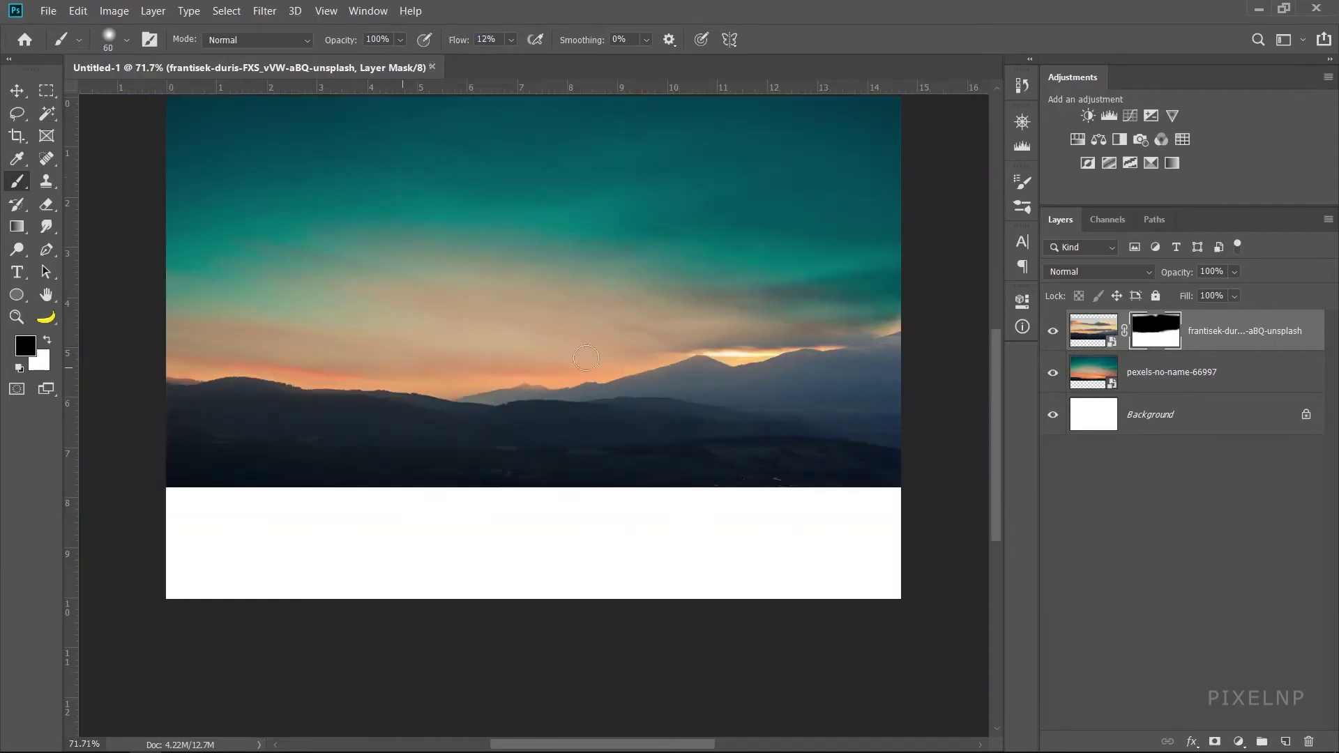
{"action": "scroll", "coordinate": [670, 329], "scroll_direction": "up", "scroll_amount": 1}
{"action": "left_click_drag", "start_coordinate": [777, 320], "coordinate": [799, 304]}
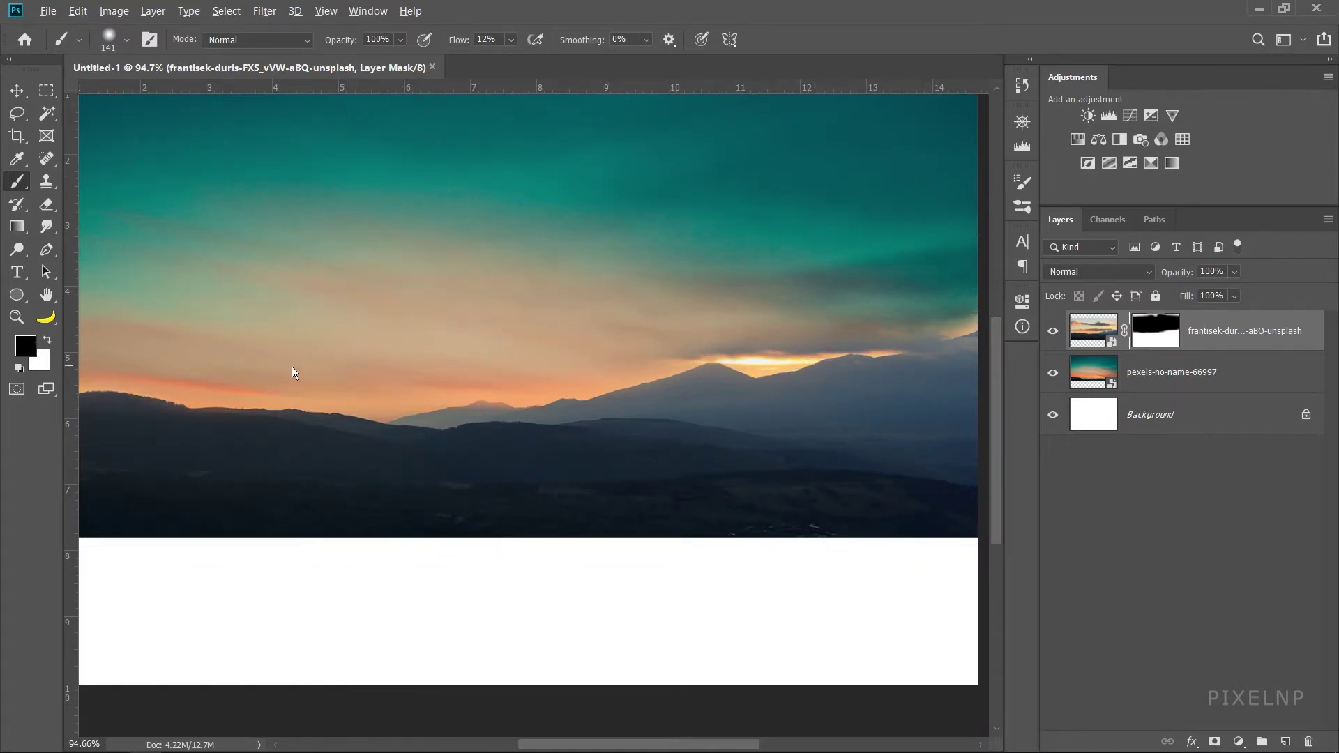
{"action": "scroll", "coordinate": [457, 353], "scroll_direction": "down", "scroll_amount": 1}
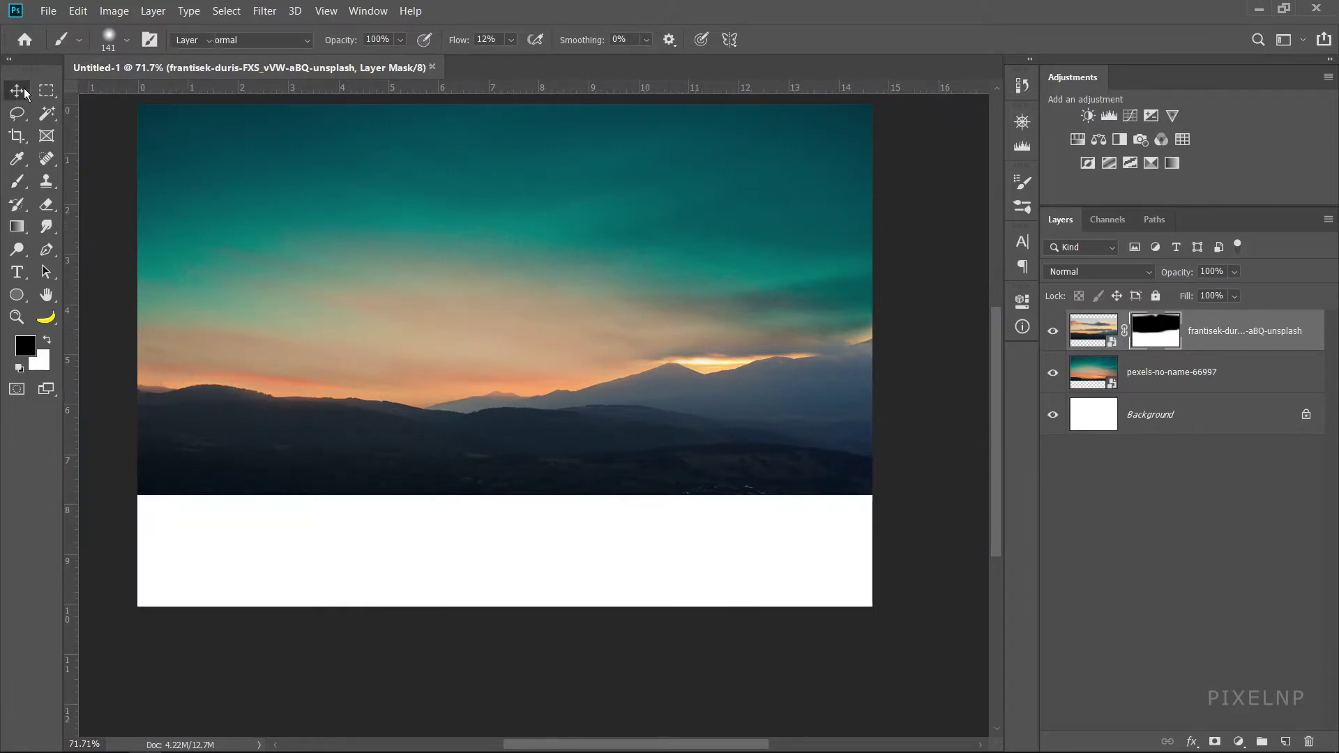
- Move the mountain layer further down, then target its mask with a black brush
{"action": "left_click_drag", "start_coordinate": [628, 406], "coordinate": [632, 452]}
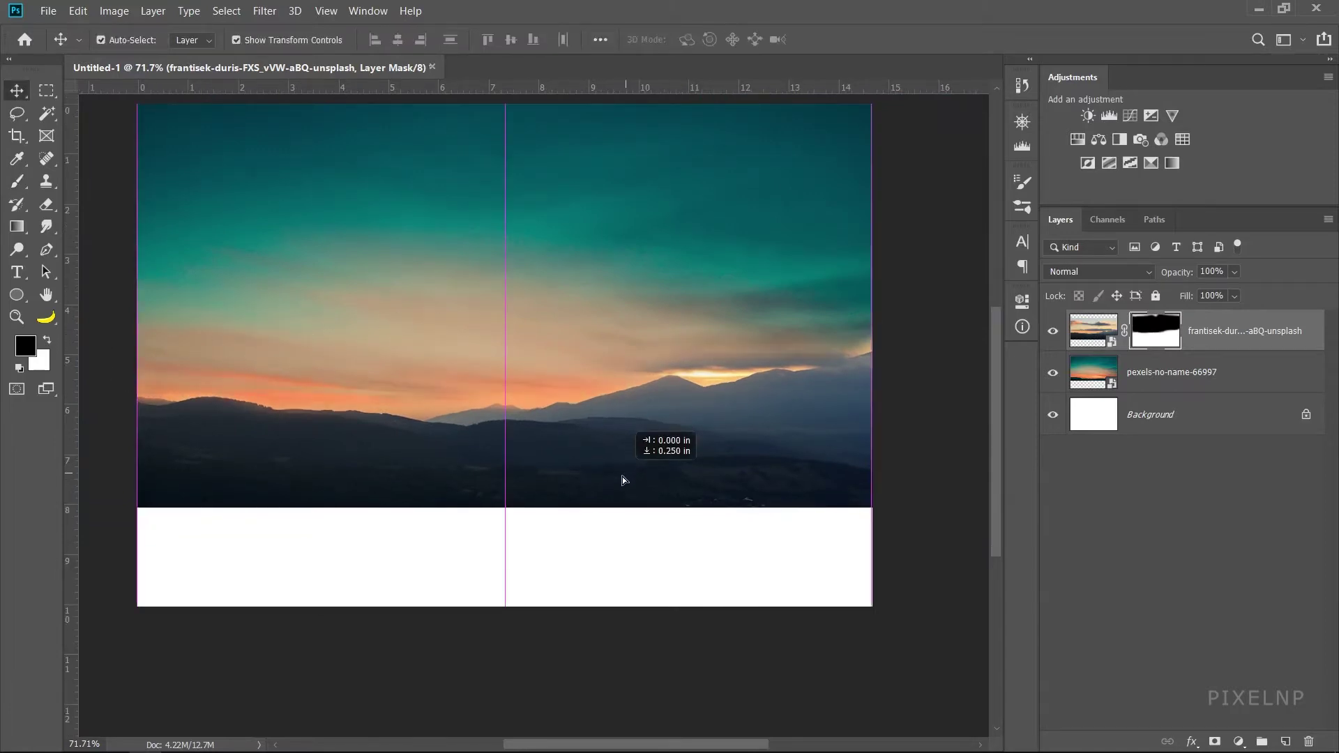
{"action": "left_click", "coordinate": [745, 491]}
{"action": "left_click", "coordinate": [655, 541]}
{"action": "scroll", "coordinate": [791, 408], "scroll_direction": "up", "scroll_amount": 3}
{"action": "scroll", "coordinate": [792, 408], "scroll_direction": "up", "scroll_amount": 3}
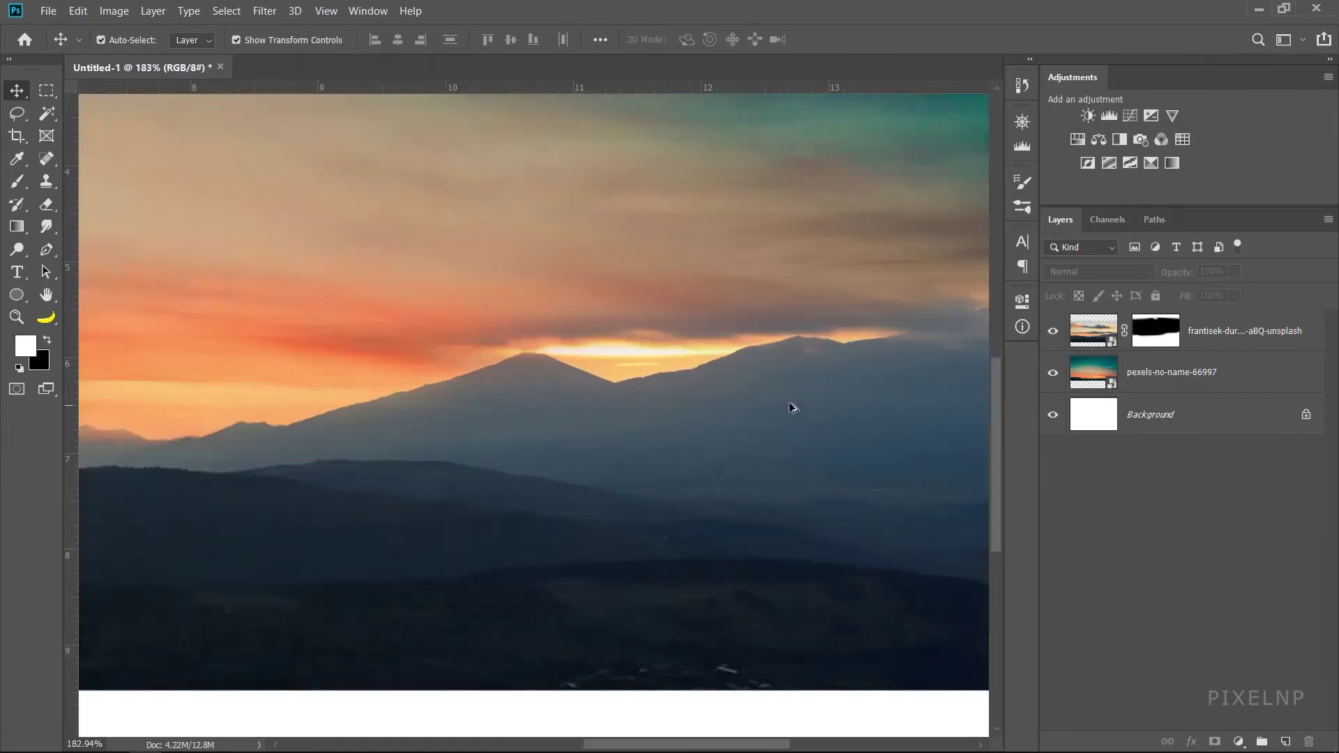
{"action": "left_click", "coordinate": [556, 318]}
{"action": "key", "text": "b"}
{"action": "key", "text": "x"}
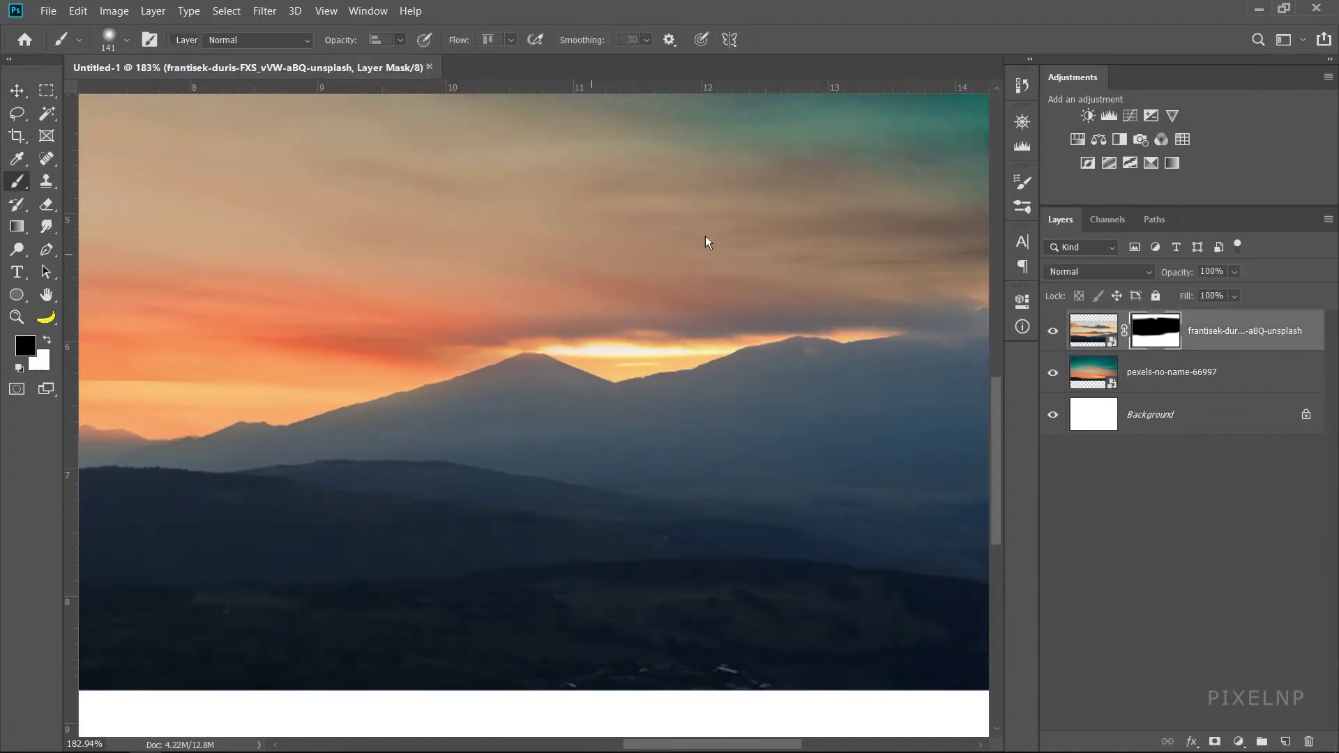
{"action": "scroll", "coordinate": [735, 311], "scroll_direction": "down", "scroll_amount": 3}
{"action": "scroll", "coordinate": [652, 538], "scroll_direction": "down", "scroll_amount": 3}
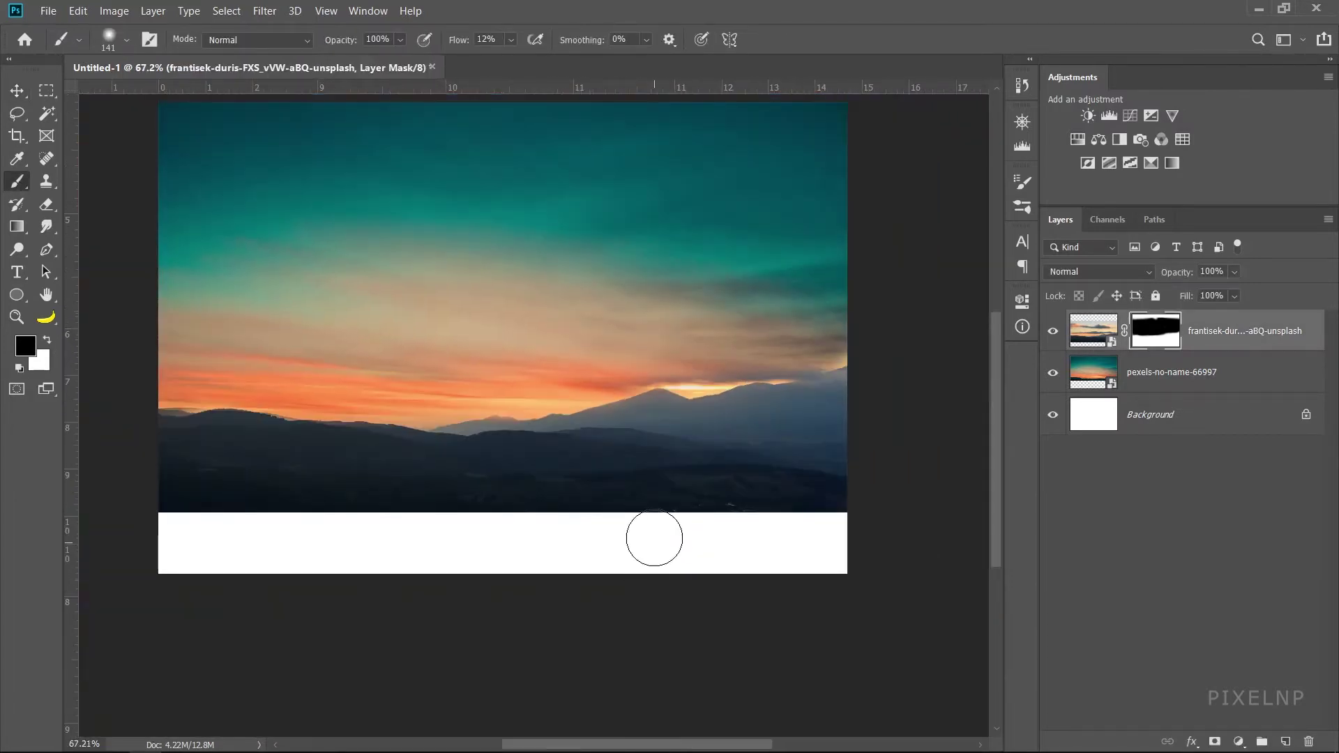
- Reposition the teal sky layer slightly and stretch it taller from its top edge
{"action": "key", "text": "v"}
{"action": "left_click", "coordinate": [572, 218]}
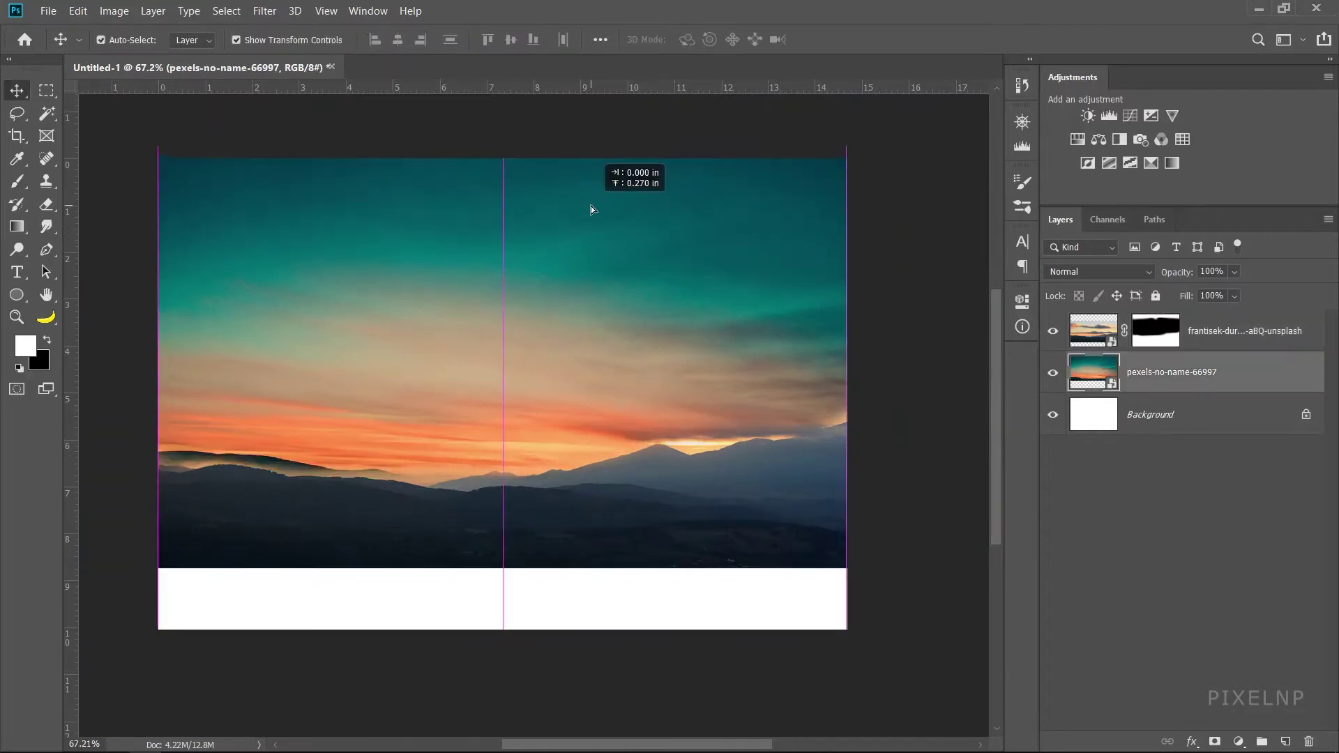
{"action": "left_click_drag", "start_coordinate": [589, 208], "coordinate": [592, 224]}
{"action": "left_click_drag", "start_coordinate": [502, 158], "coordinate": [502, 149]}
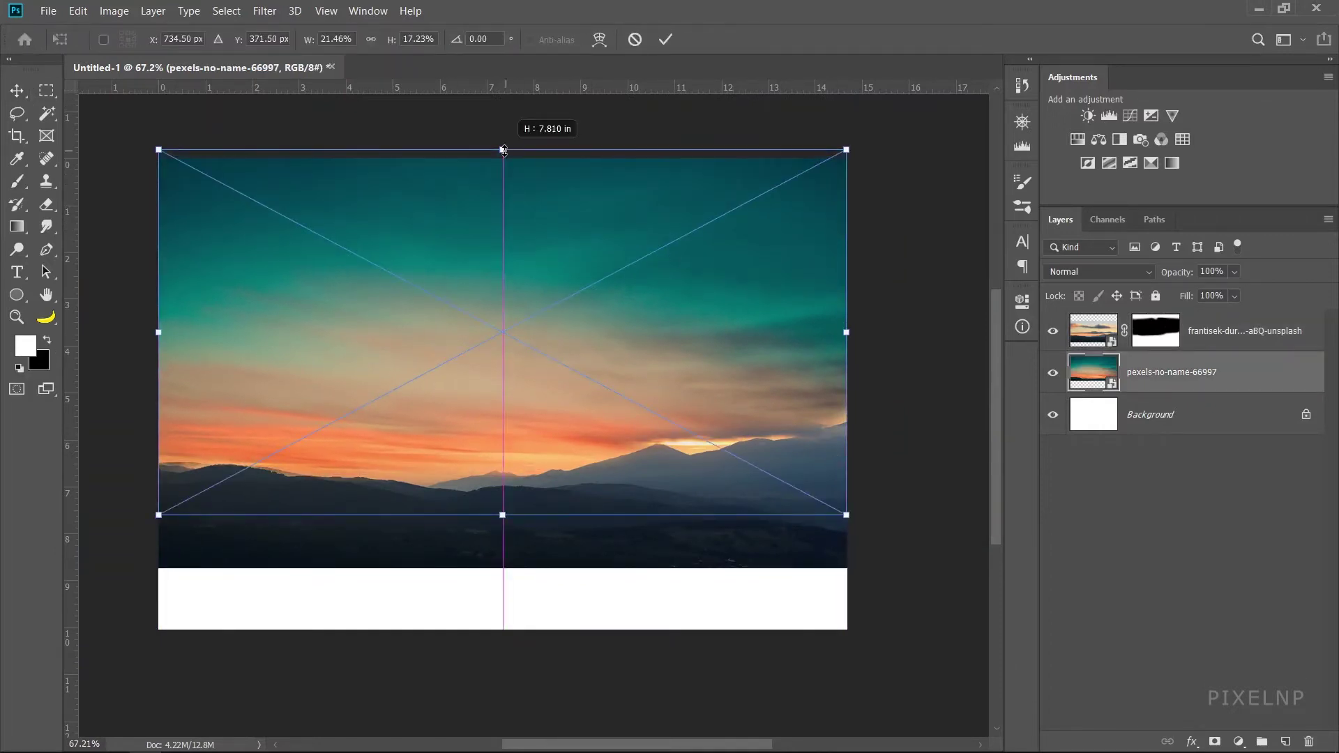
{"action": "left_click", "coordinate": [913, 429]}
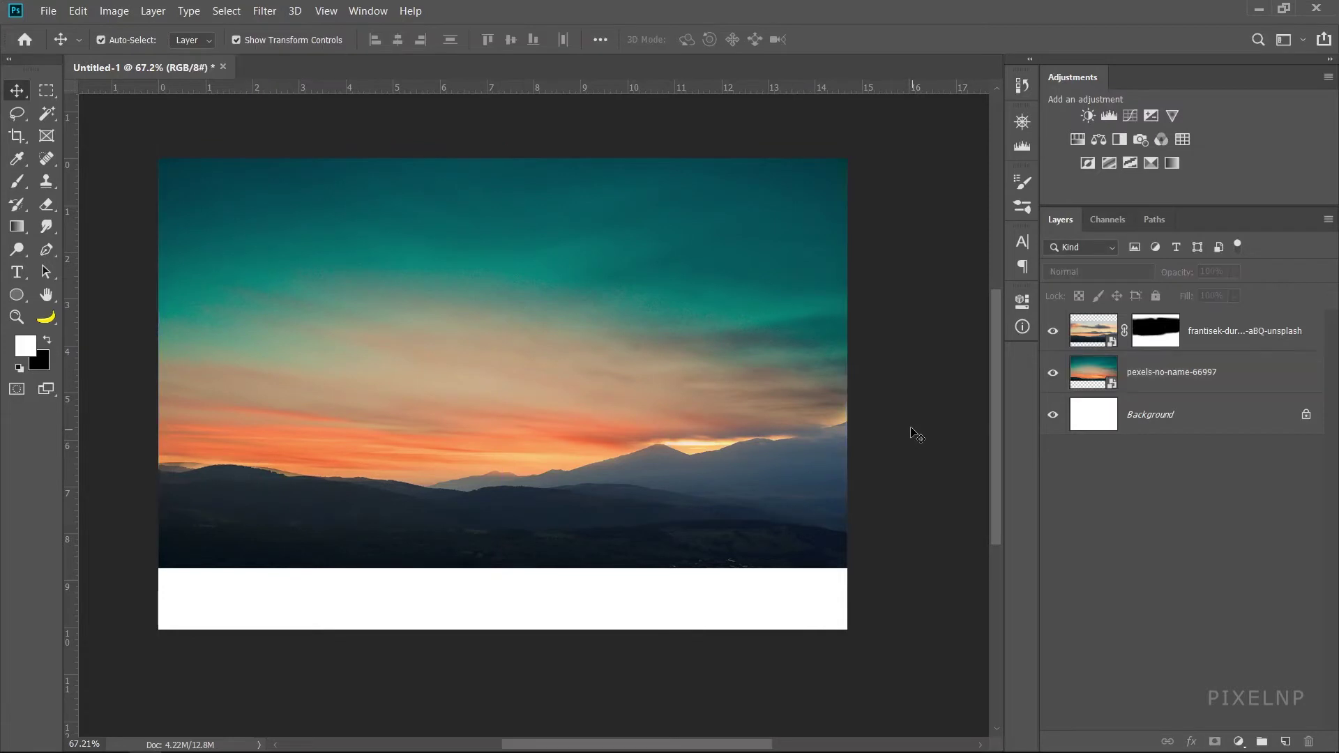
- Place the red ship-rock photo as the top layer, scaled to about 29% and moved left
{"action": "key", "text": "alt+Tab"}
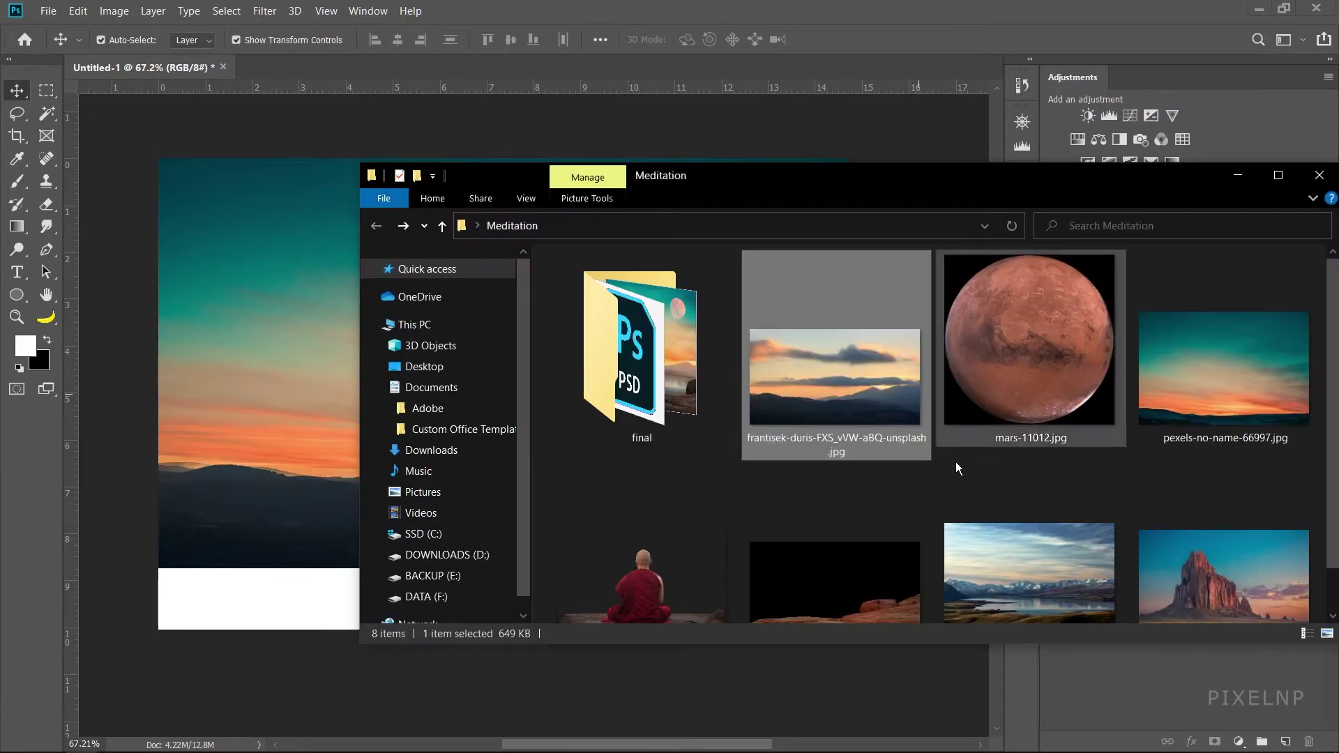
{"action": "scroll", "coordinate": [1089, 474], "scroll_direction": "down", "scroll_amount": 1}
{"action": "left_click_drag", "start_coordinate": [1203, 560], "coordinate": [287, 401]}
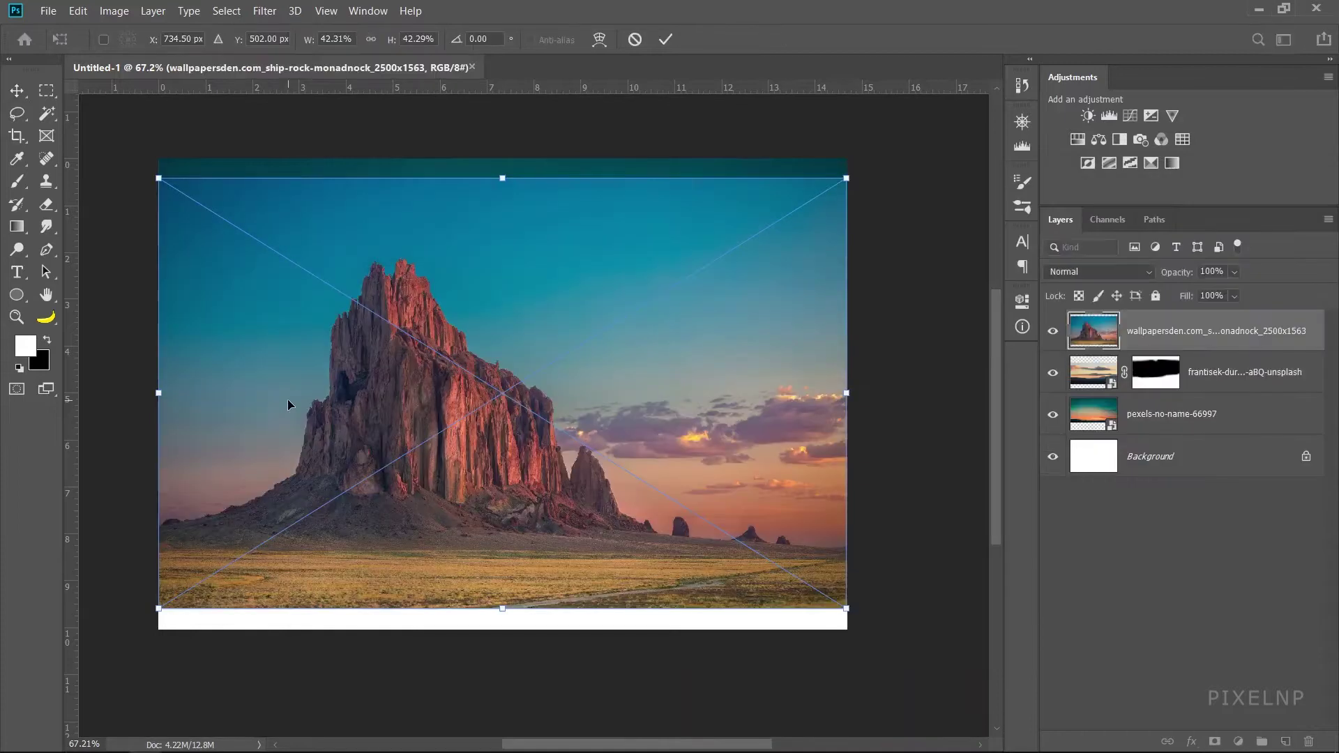
{"action": "left_click_drag", "start_coordinate": [777, 420], "coordinate": [628, 418]}
{"action": "left_click_drag", "start_coordinate": [493, 435], "coordinate": [392, 452]}
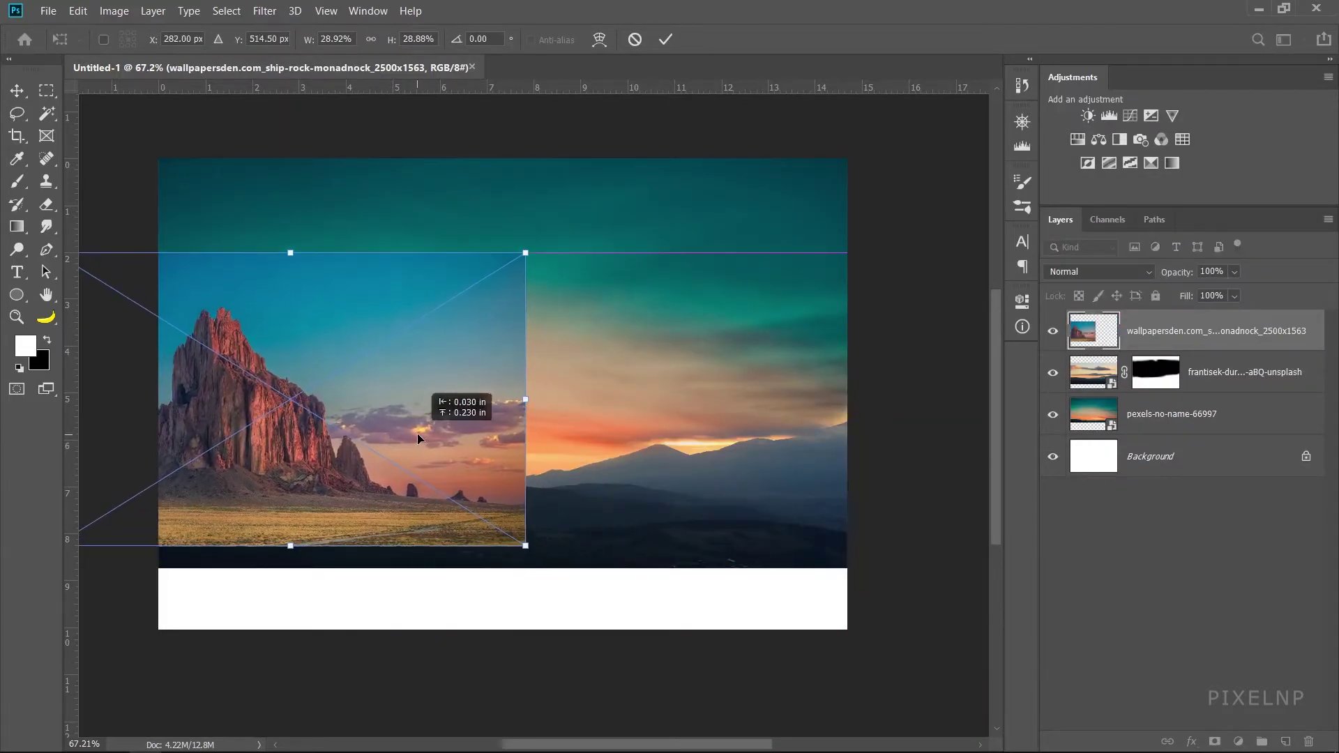
{"action": "left_click_drag", "start_coordinate": [392, 452], "coordinate": [420, 424]}
{"action": "key", "text": "Return"}
{"action": "scroll", "coordinate": [487, 260], "scroll_direction": "up", "scroll_amount": 3}
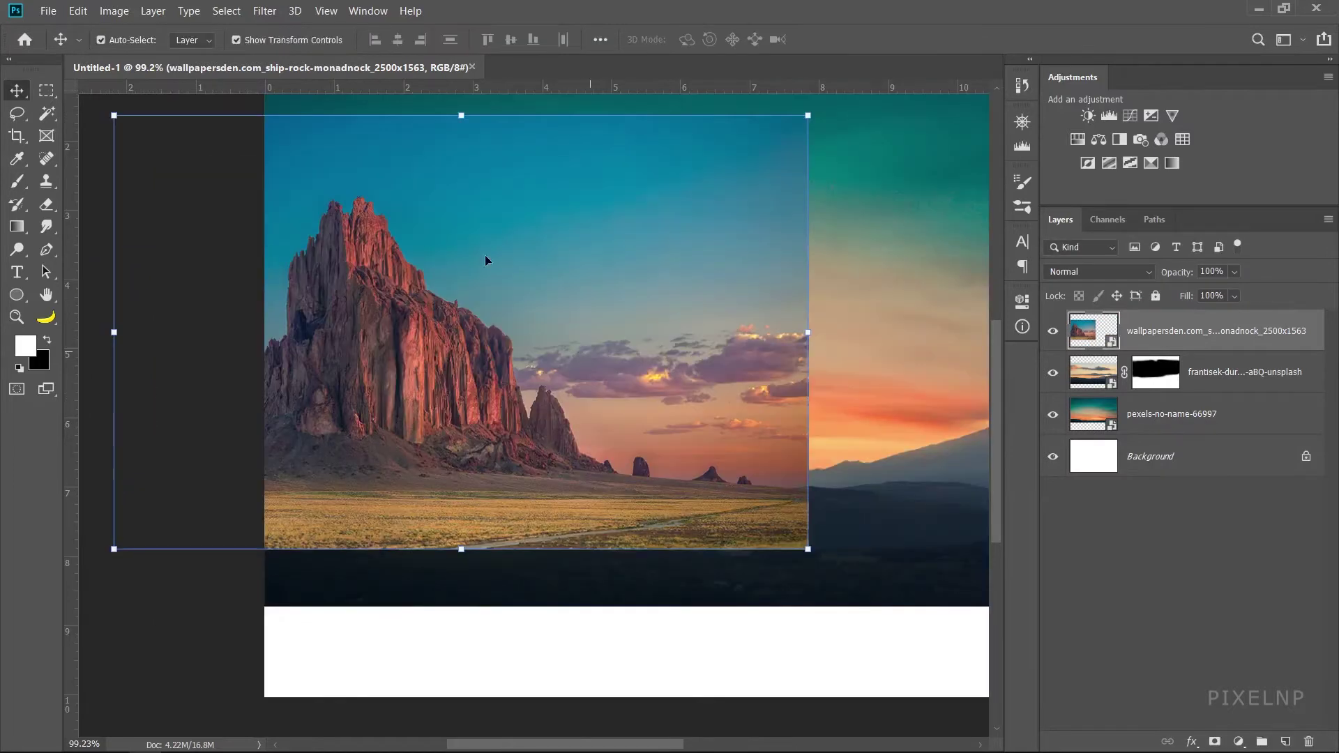
- Magic-wand select the rock photo's sky, clouds and pink horizon, then hide them with a layer mask
{"action": "left_click", "coordinate": [46, 115]}
{"action": "left_click", "coordinate": [493, 216]}
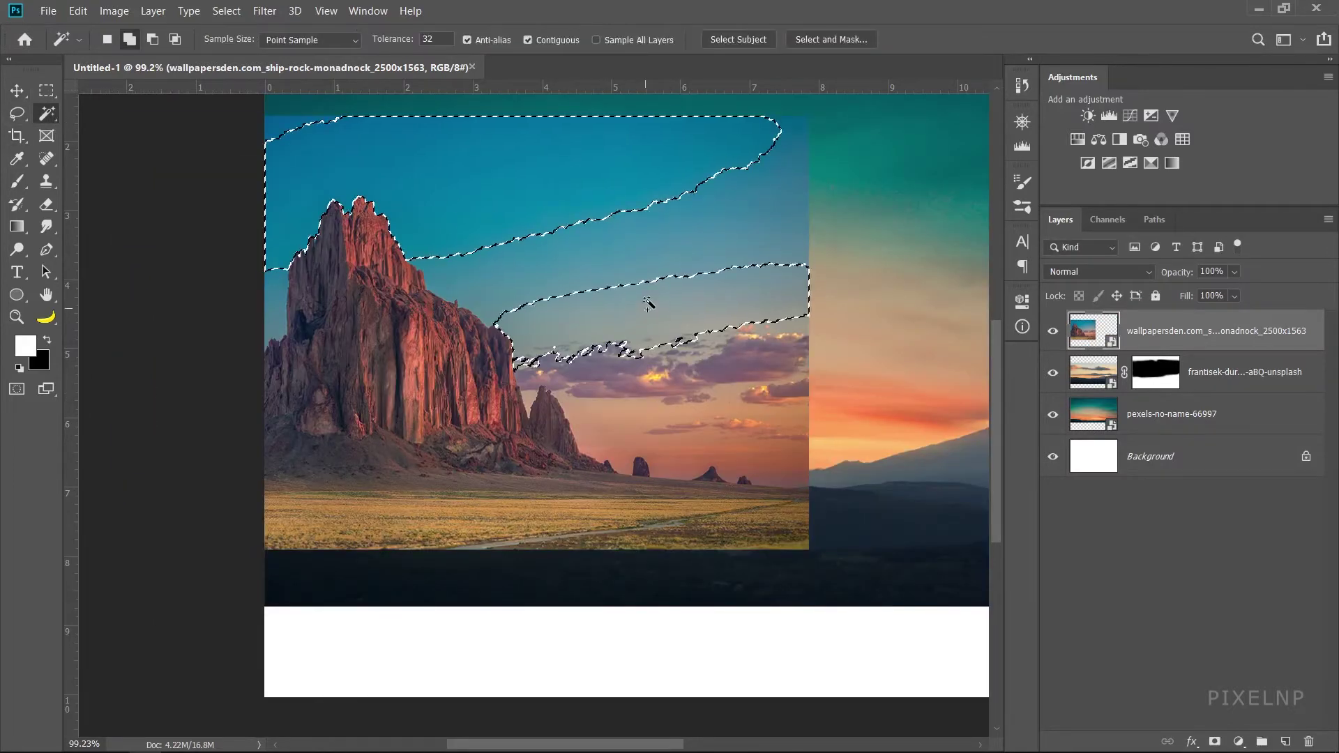
{"action": "left_click", "coordinate": [715, 261]}
{"action": "left_click", "coordinate": [767, 411]}
{"action": "left_click", "coordinate": [656, 381]}
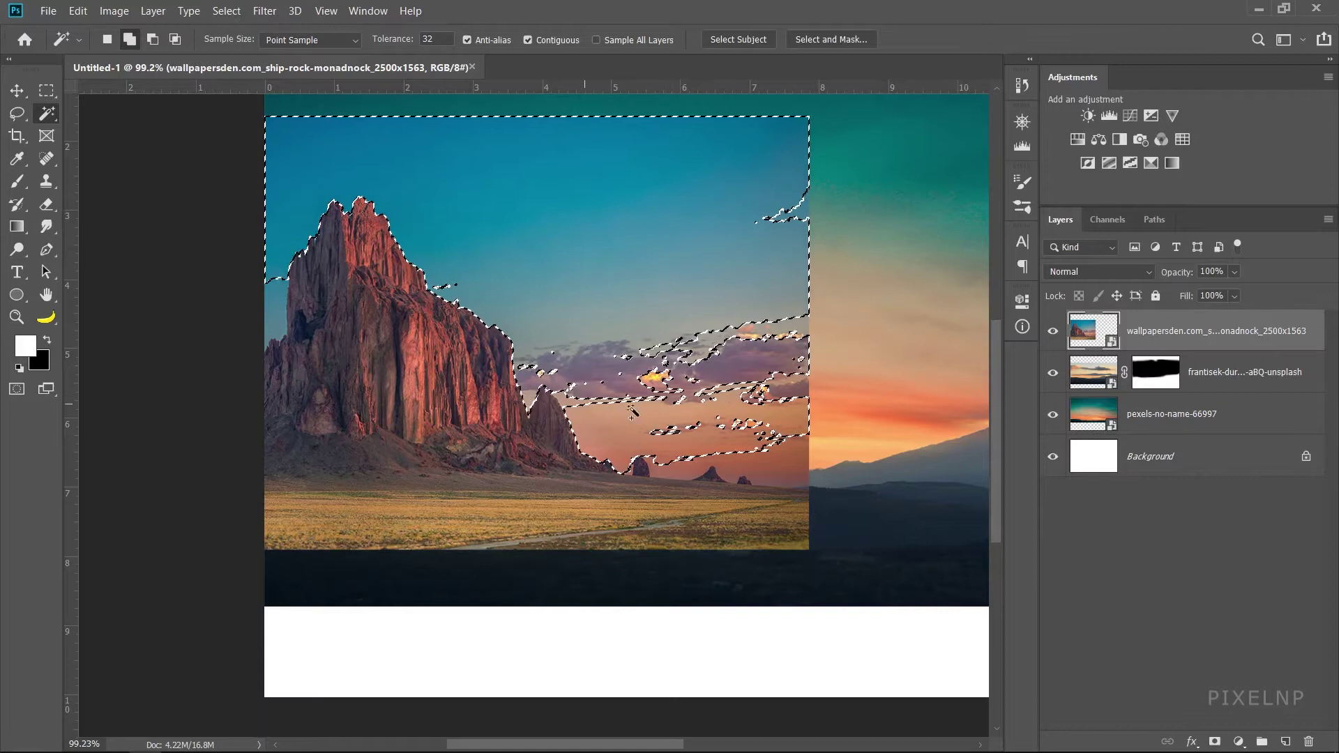
{"action": "left_click", "coordinate": [790, 335]}
{"action": "left_click", "coordinate": [791, 213]}
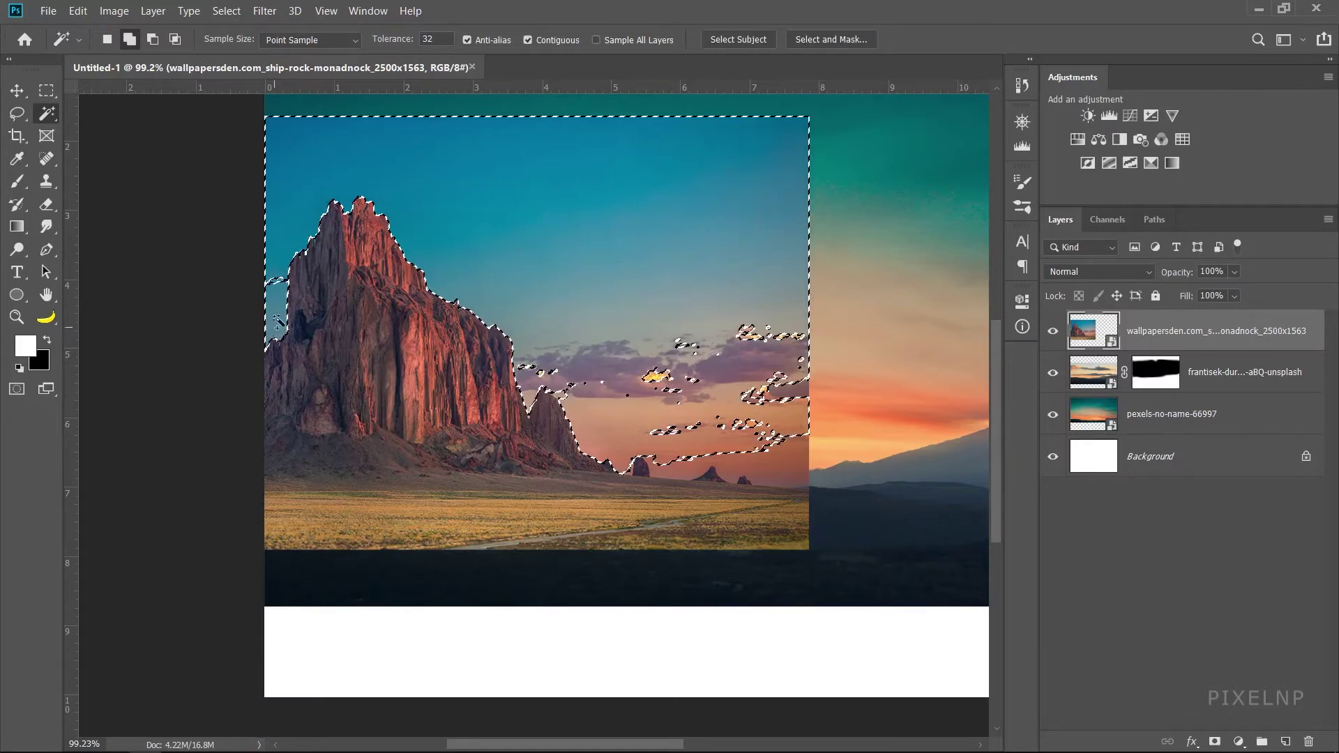
{"action": "left_click", "coordinate": [744, 467]}
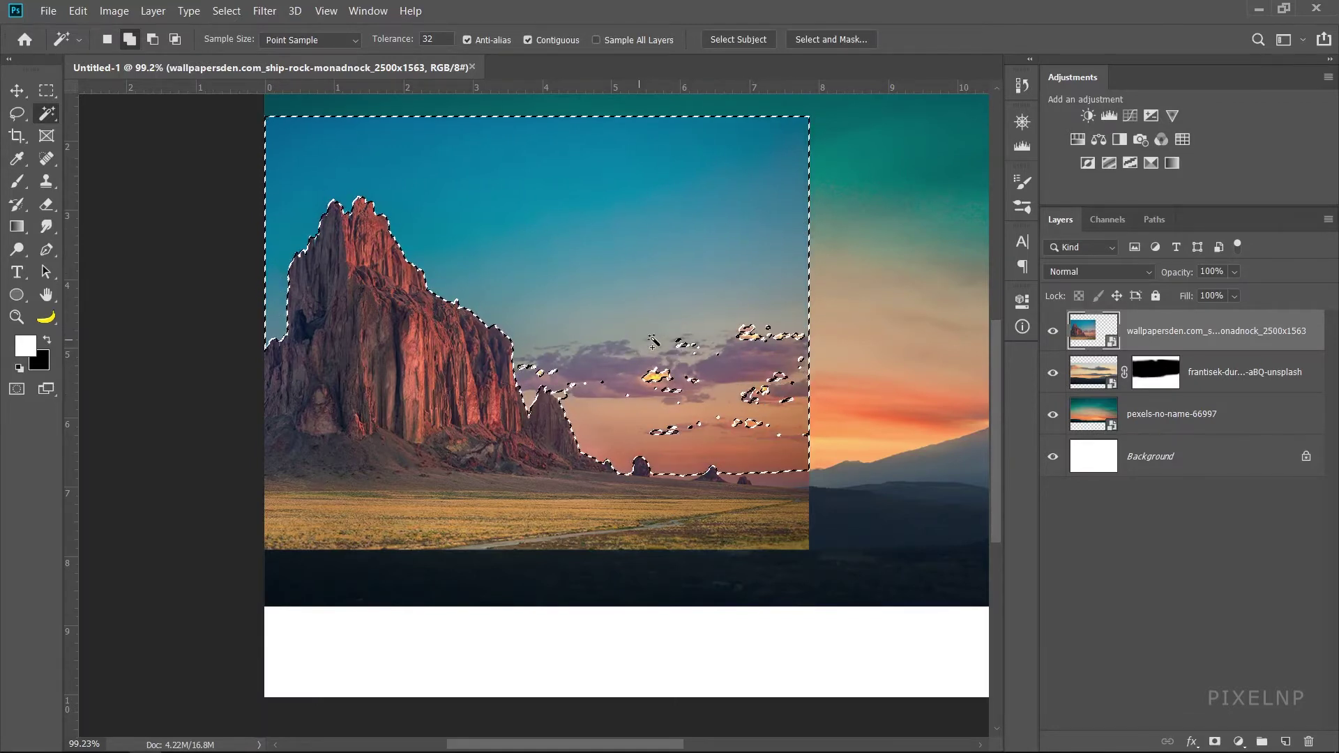
{"action": "left_click", "coordinate": [1215, 741], "text": "alt"}
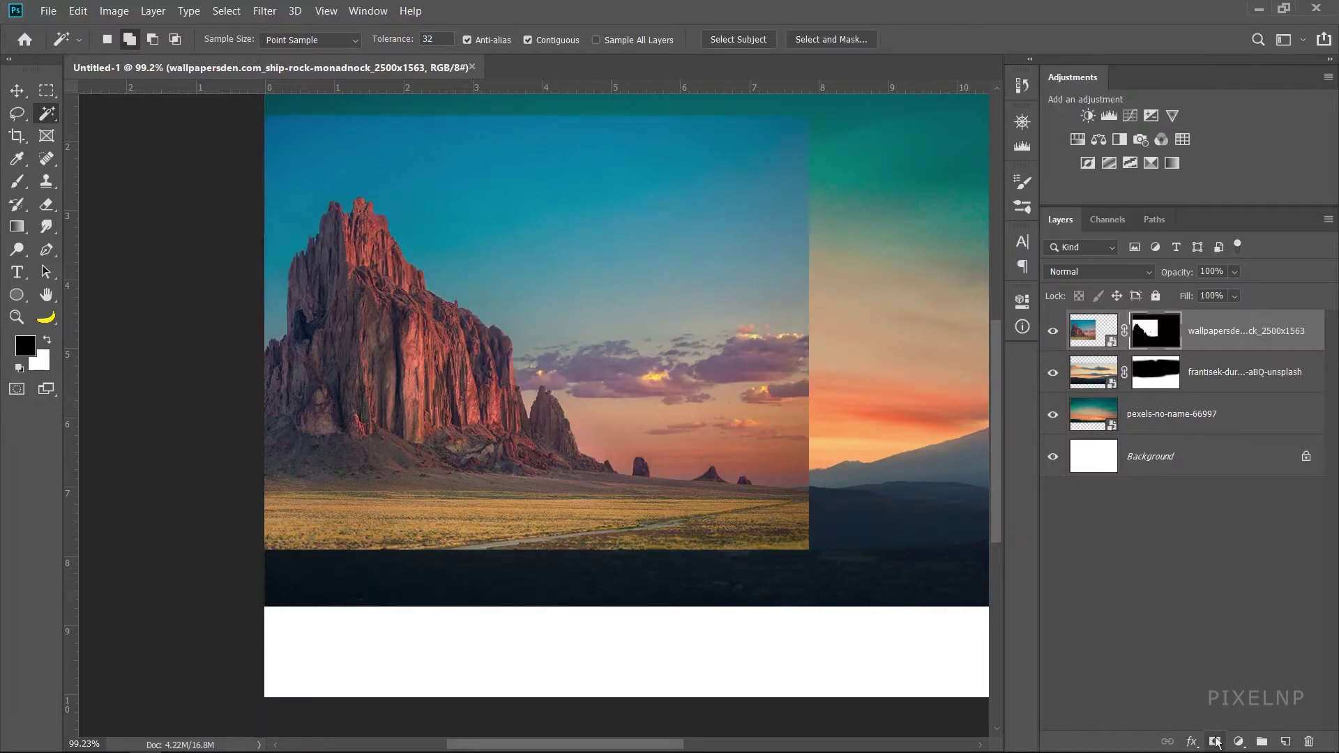
- With a smaller soft brush, paint out the leftover small clouds on the rock layer's mask
{"action": "left_click", "coordinate": [17, 182]}
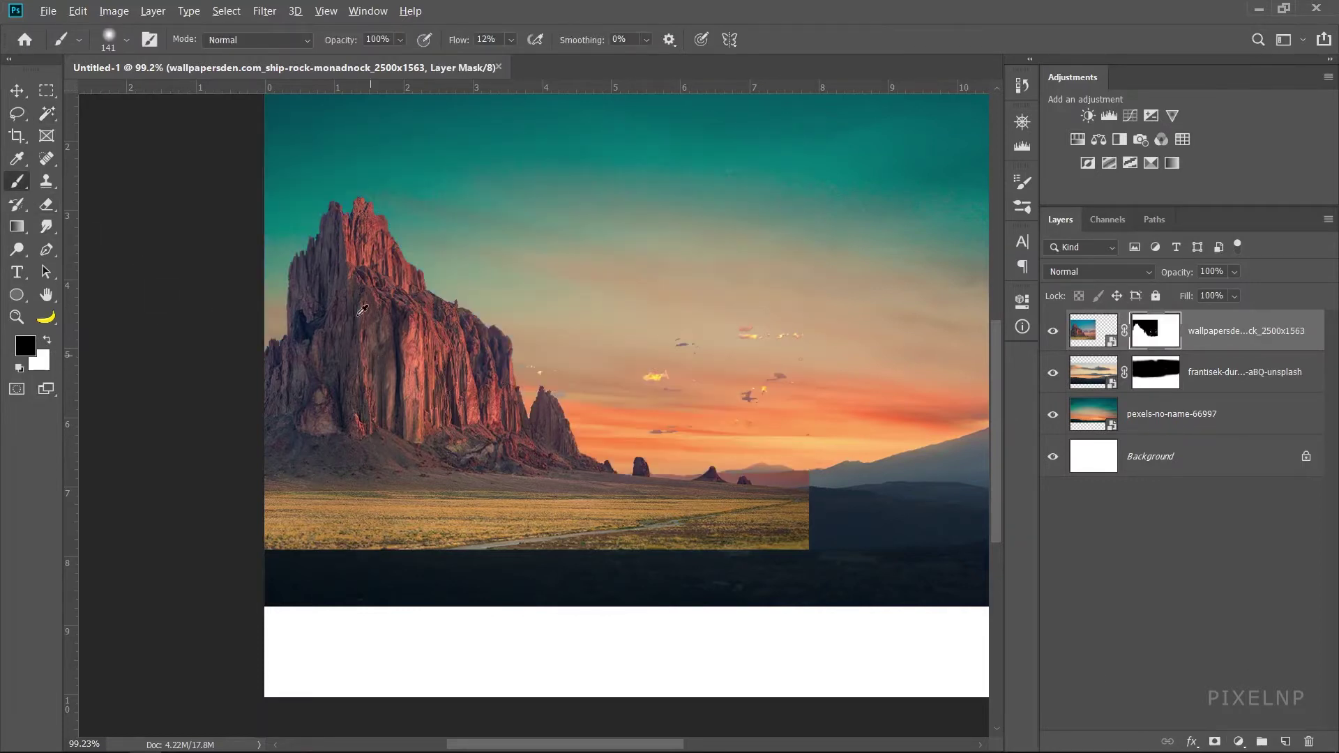
{"action": "scroll", "coordinate": [363, 311], "scroll_direction": "up", "scroll_amount": 1}
{"action": "left_click_drag", "start_coordinate": [427, 296], "coordinate": [405, 296]}
{"action": "scroll", "coordinate": [848, 388], "scroll_direction": "up", "scroll_amount": 1}
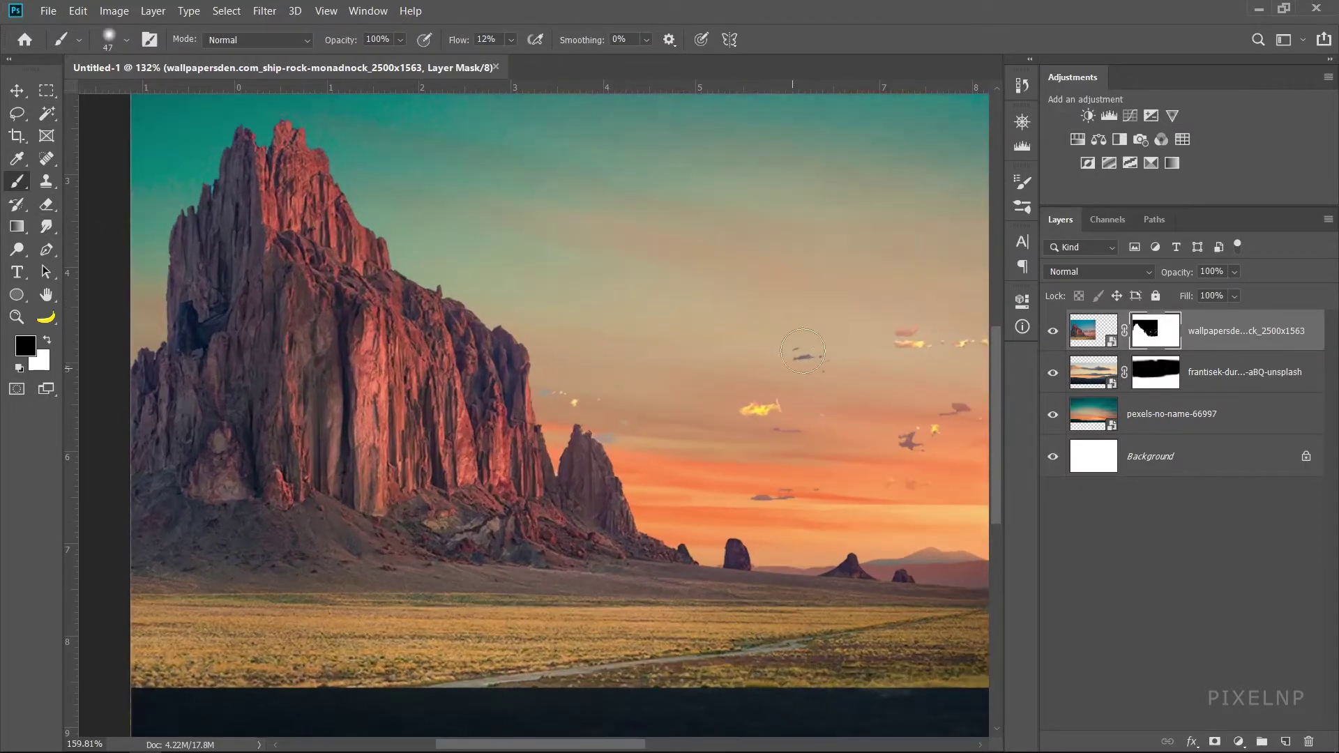
{"action": "scroll", "coordinate": [849, 388], "scroll_direction": "up", "scroll_amount": 1}
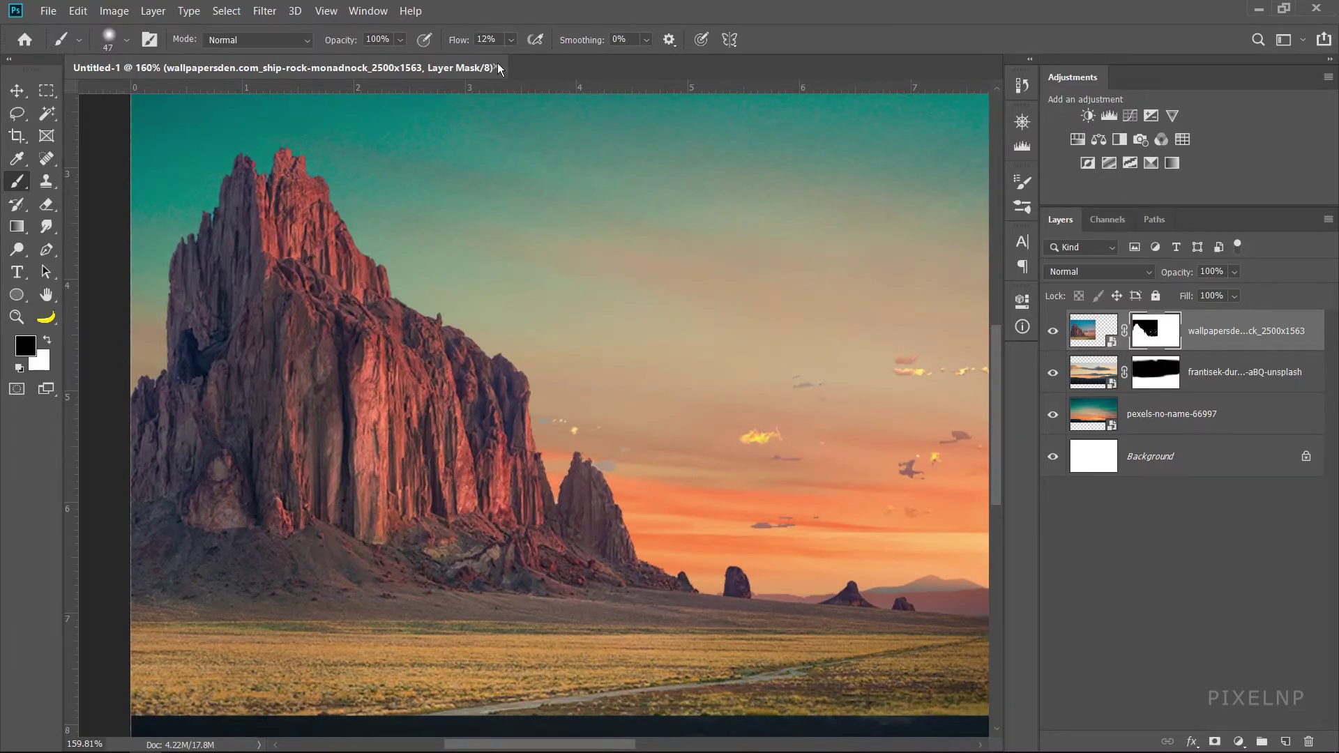
{"action": "right_click", "coordinate": [692, 301]}
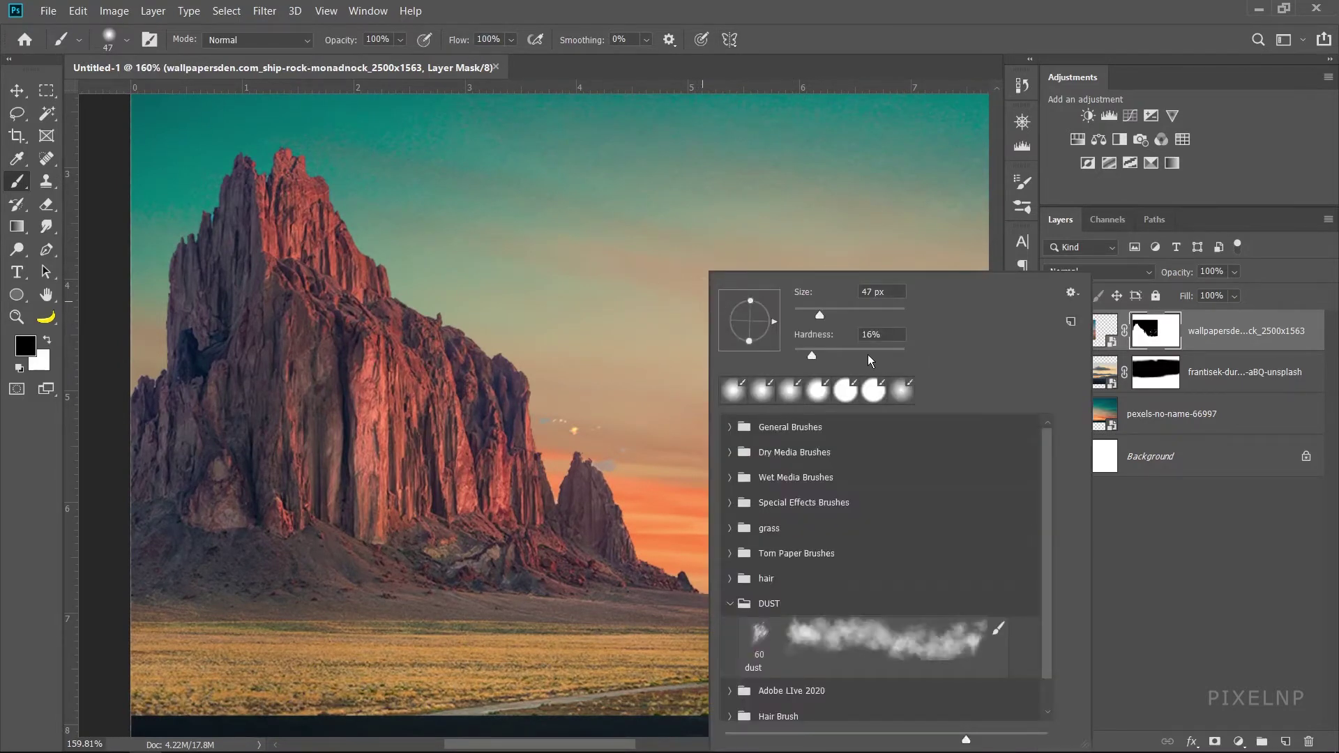
{"action": "key", "text": "Return"}
{"action": "scroll", "coordinate": [556, 420], "scroll_direction": "up", "scroll_amount": 3}
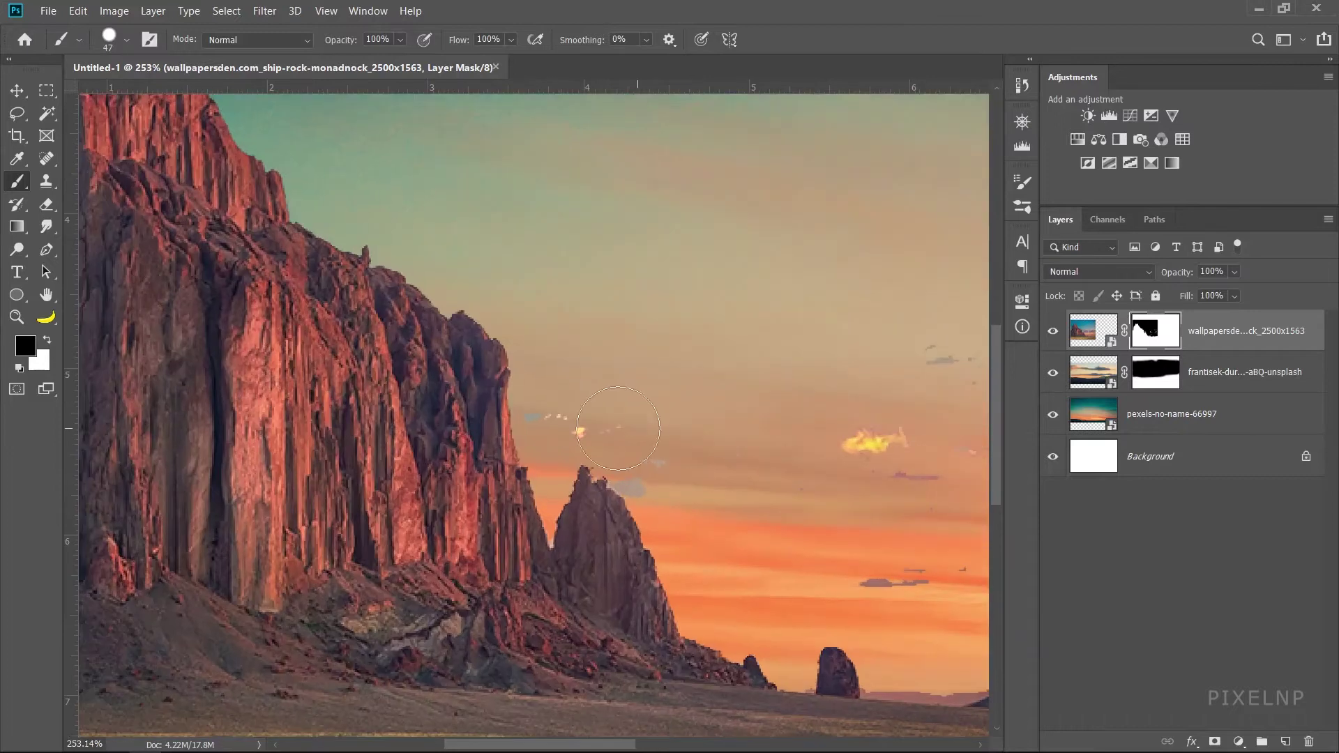
{"action": "left_click_drag", "start_coordinate": [560, 417], "coordinate": [566, 414]}
{"action": "scroll", "coordinate": [935, 447], "scroll_direction": "down", "scroll_amount": 5}
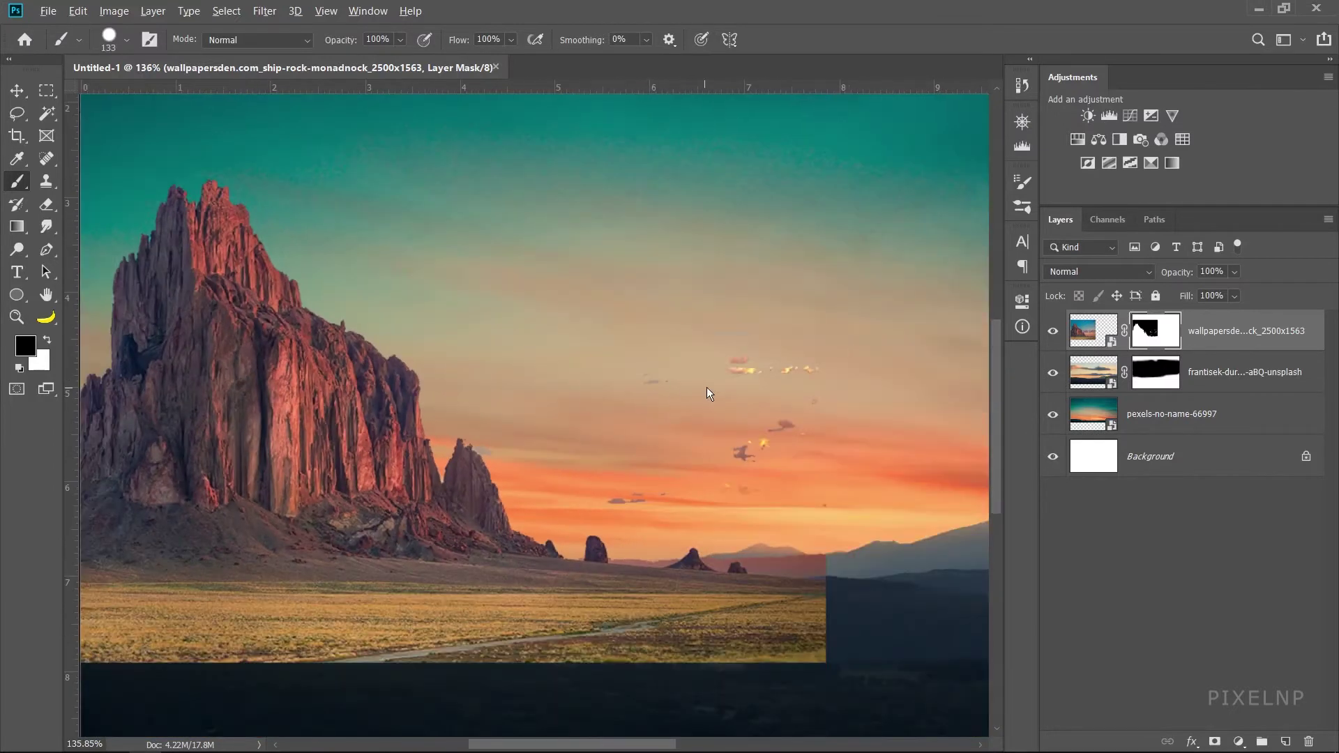
{"action": "scroll", "coordinate": [384, 381], "scroll_direction": "up", "scroll_amount": 2}
{"action": "scroll", "coordinate": [385, 381], "scroll_direction": "up", "scroll_amount": 3}
{"action": "scroll", "coordinate": [384, 381], "scroll_direction": "up", "scroll_amount": 3}
- Shrink the brush further and mask out the rock photo's horizon peaks along the butte edges
{"action": "key", "text": "bracketleft"}
{"action": "key", "text": "bracketleft"}
{"action": "key", "text": "bracketleft"}
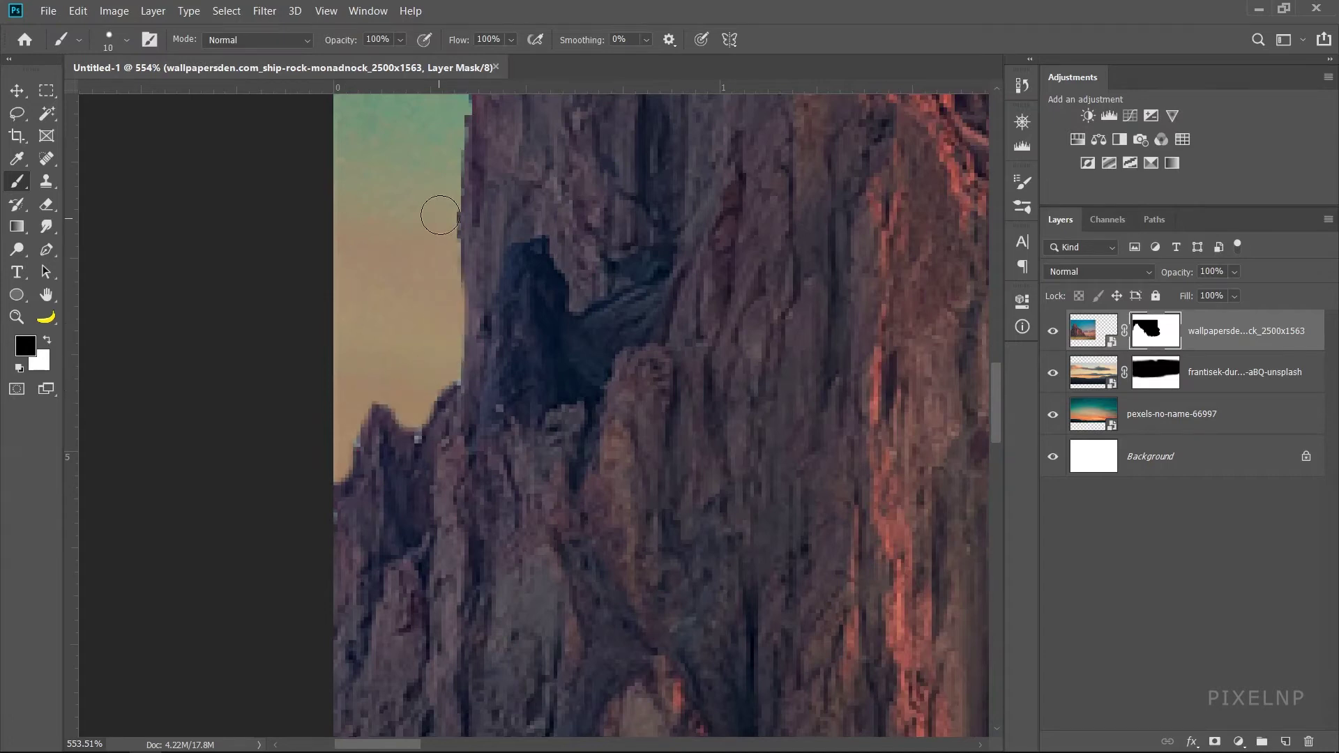
{"action": "scroll", "coordinate": [435, 377], "scroll_direction": "up", "scroll_amount": 3}
{"action": "scroll", "coordinate": [447, 209], "scroll_direction": "up", "scroll_amount": 2}
{"action": "scroll", "coordinate": [488, 230], "scroll_direction": "down", "scroll_amount": 3}
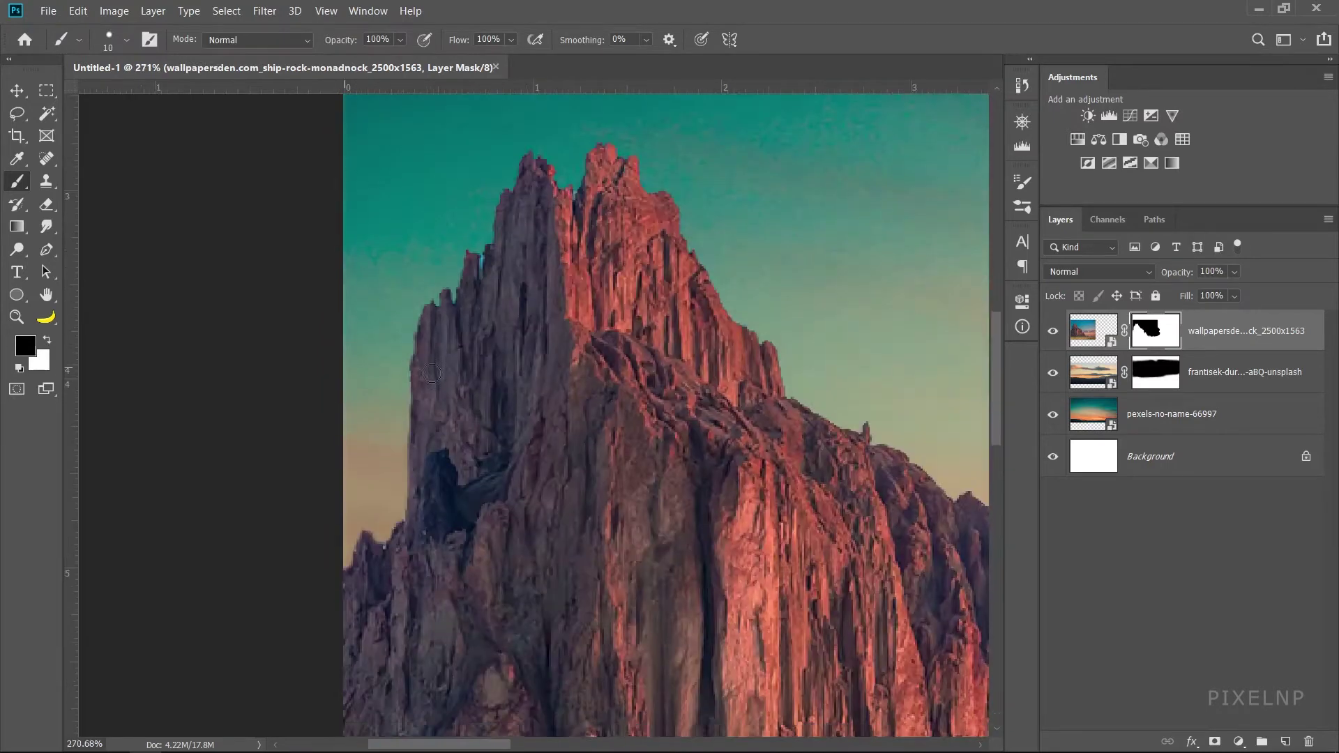
{"action": "scroll", "coordinate": [558, 252], "scroll_direction": "up", "scroll_amount": 3}
{"action": "key", "text": "bracketleft"}
{"action": "key", "text": "bracketleft"}
{"action": "key", "text": "bracketleft"}
{"action": "scroll", "coordinate": [551, 275], "scroll_direction": "down", "scroll_amount": 5}
{"action": "scroll", "coordinate": [663, 391], "scroll_direction": "up", "scroll_amount": 2}
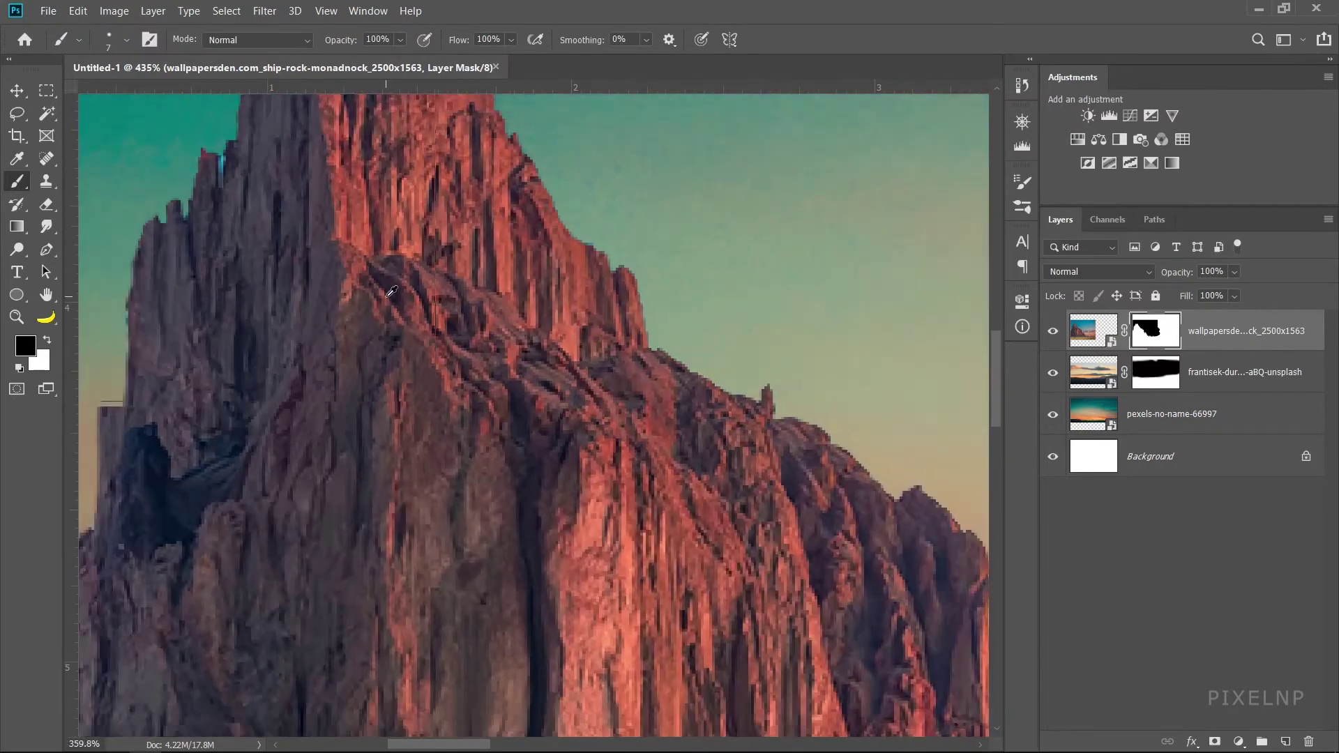
{"action": "scroll", "coordinate": [558, 349], "scroll_direction": "down", "scroll_amount": 5}
{"action": "scroll", "coordinate": [473, 318], "scroll_direction": "up", "scroll_amount": 3}
{"action": "scroll", "coordinate": [472, 318], "scroll_direction": "up", "scroll_amount": 2}
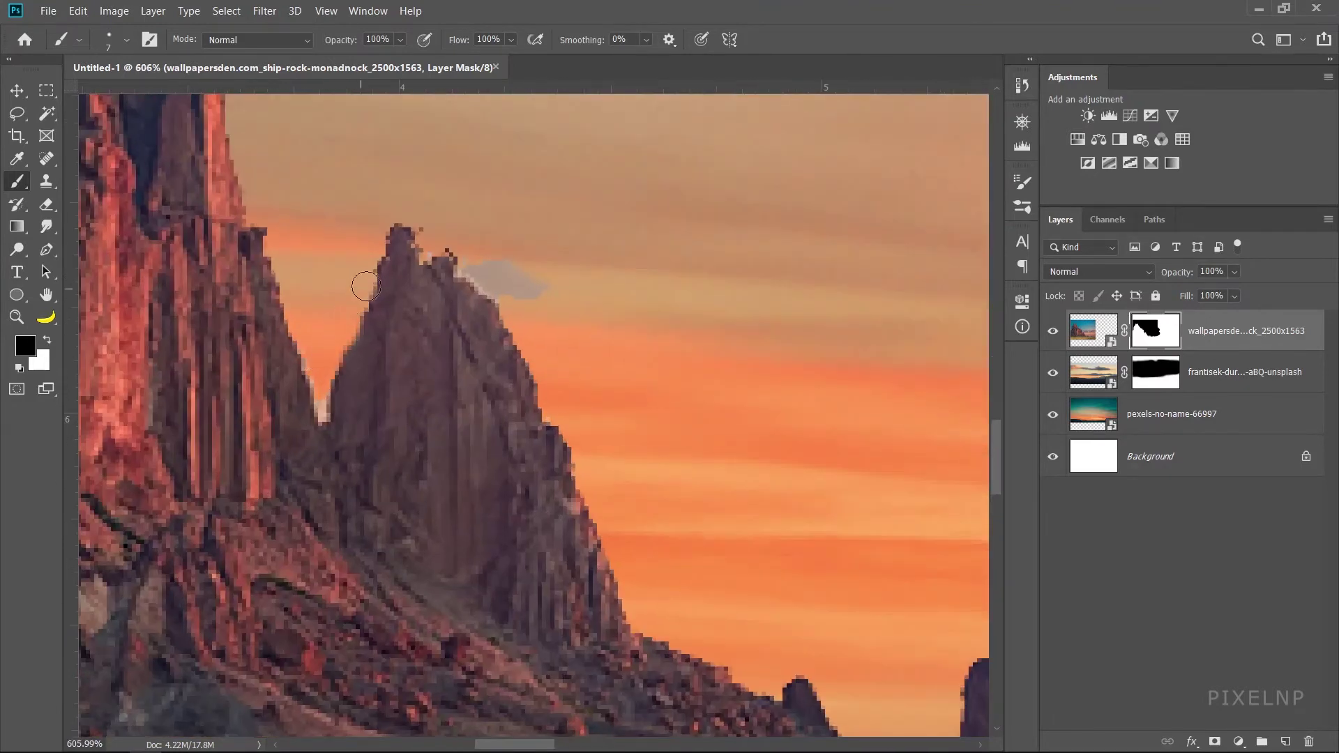
{"action": "scroll", "coordinate": [586, 394], "scroll_direction": "down", "scroll_amount": 3}
{"action": "scroll", "coordinate": [861, 550], "scroll_direction": "down", "scroll_amount": 2}
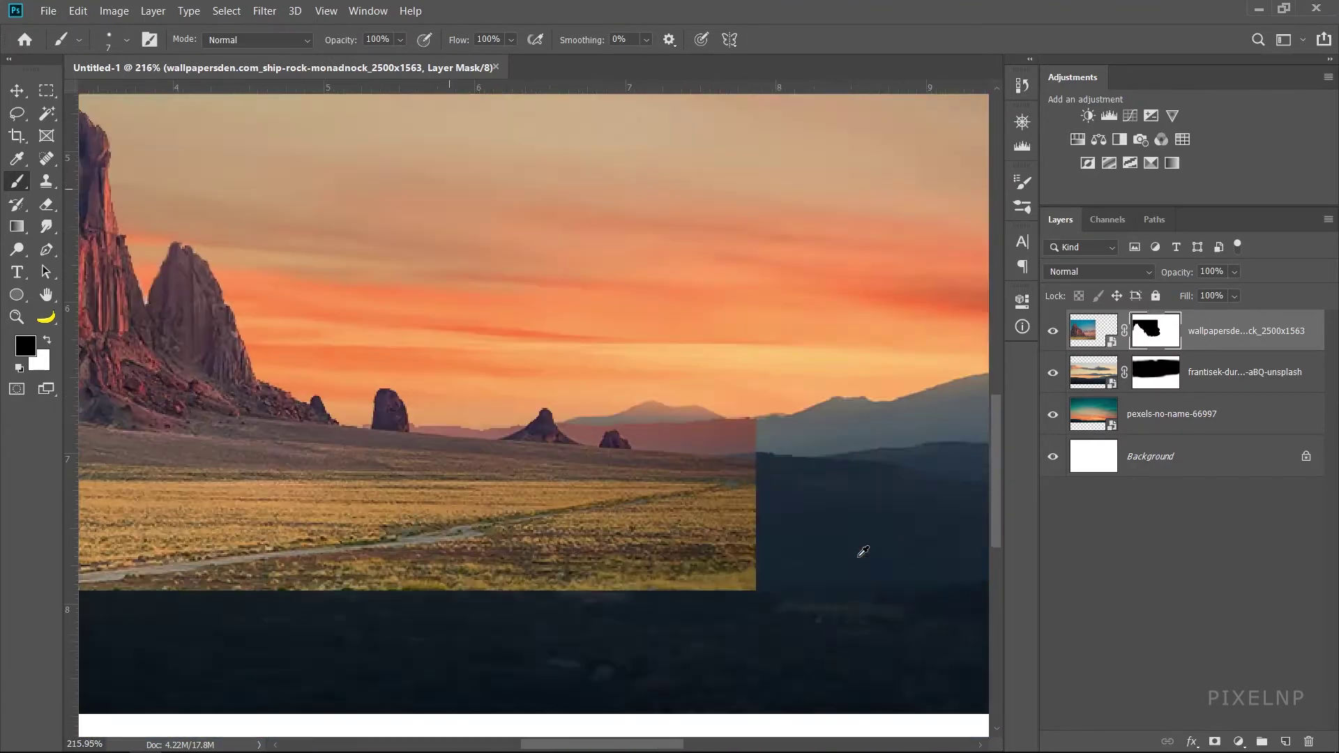
{"action": "scroll", "coordinate": [488, 453], "scroll_direction": "up", "scroll_amount": 2}
{"action": "left_click_drag", "start_coordinate": [424, 365], "coordinate": [514, 371]}
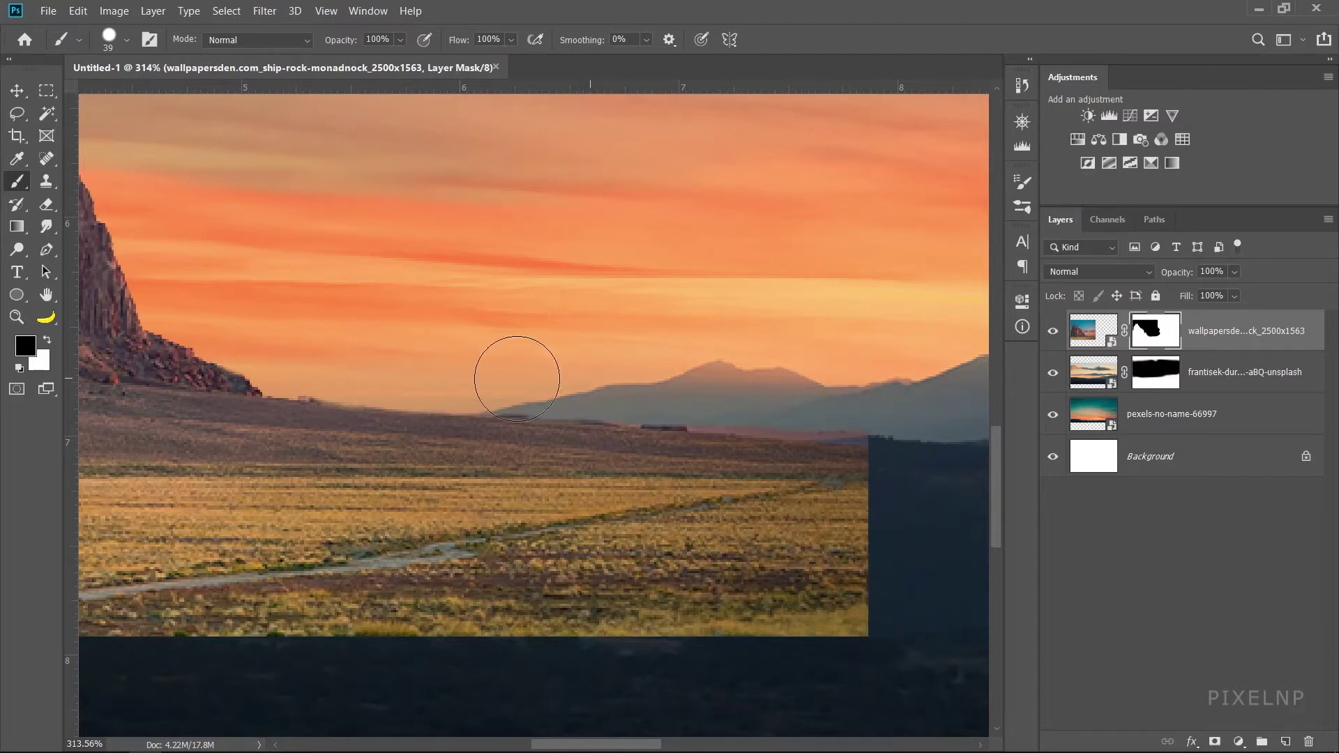
{"action": "scroll", "coordinate": [514, 370], "scroll_direction": "down", "scroll_amount": 3}
{"action": "scroll", "coordinate": [491, 528], "scroll_direction": "down", "scroll_amount": 2}
{"action": "scroll", "coordinate": [491, 528], "scroll_direction": "up", "scroll_amount": 2}
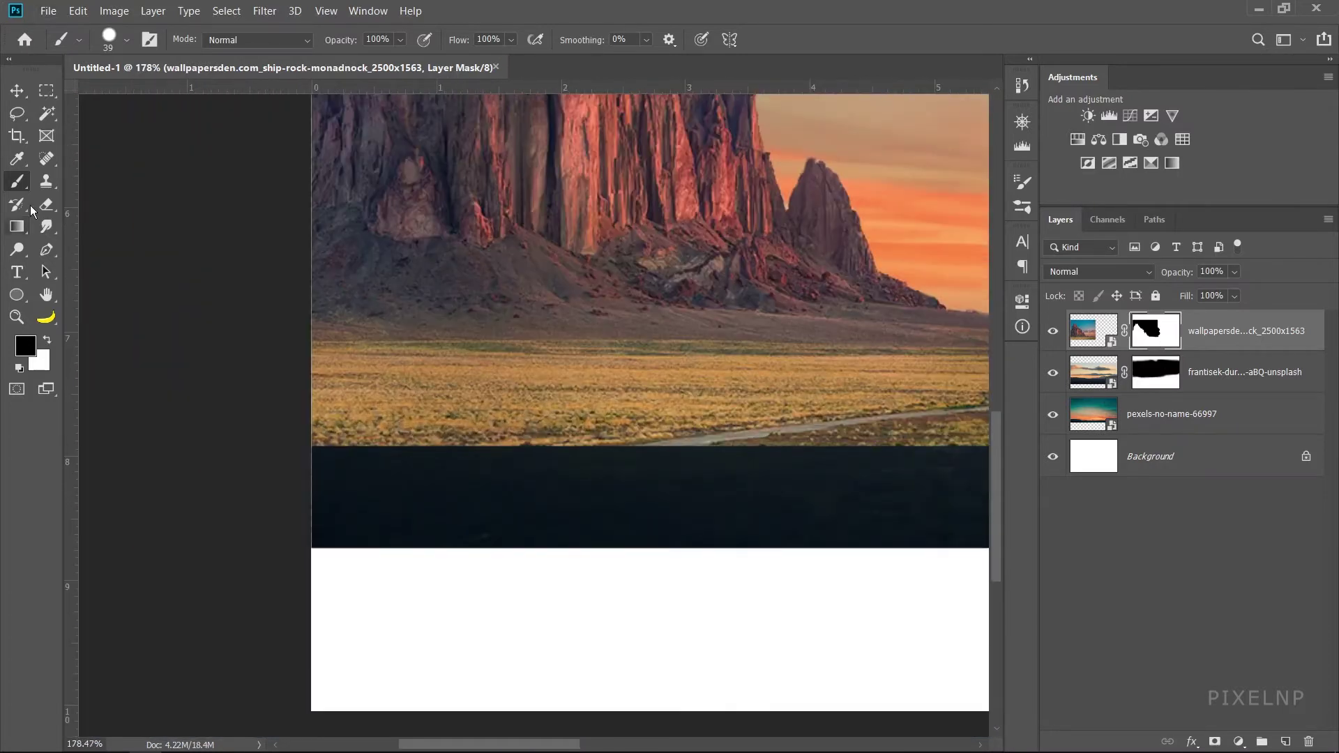
{"action": "scroll", "coordinate": [403, 448], "scroll_direction": "up", "scroll_amount": 2}
- With a larger soft brush, mask away the yellow field band below the butte
{"action": "right_click", "coordinate": [370, 279]}
{"action": "left_click", "coordinate": [486, 162]}
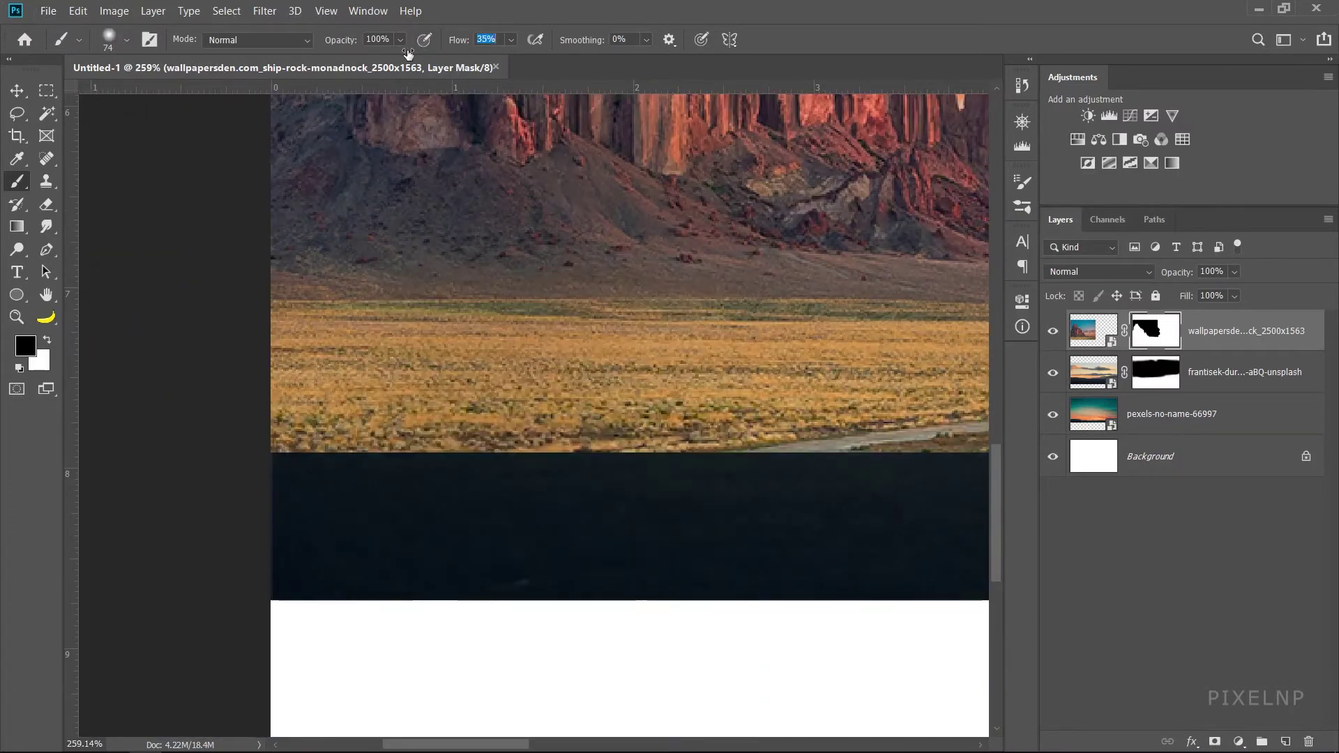
{"action": "mouse_move", "coordinate": [286, 408]}
{"action": "left_mouse_down"}
{"action": "mouse_move", "coordinate": [320, 379]}
{"action": "mouse_move", "coordinate": [508, 433]}
{"action": "left_mouse_up"}
{"action": "scroll", "coordinate": [509, 433], "scroll_direction": "down", "scroll_amount": 3}
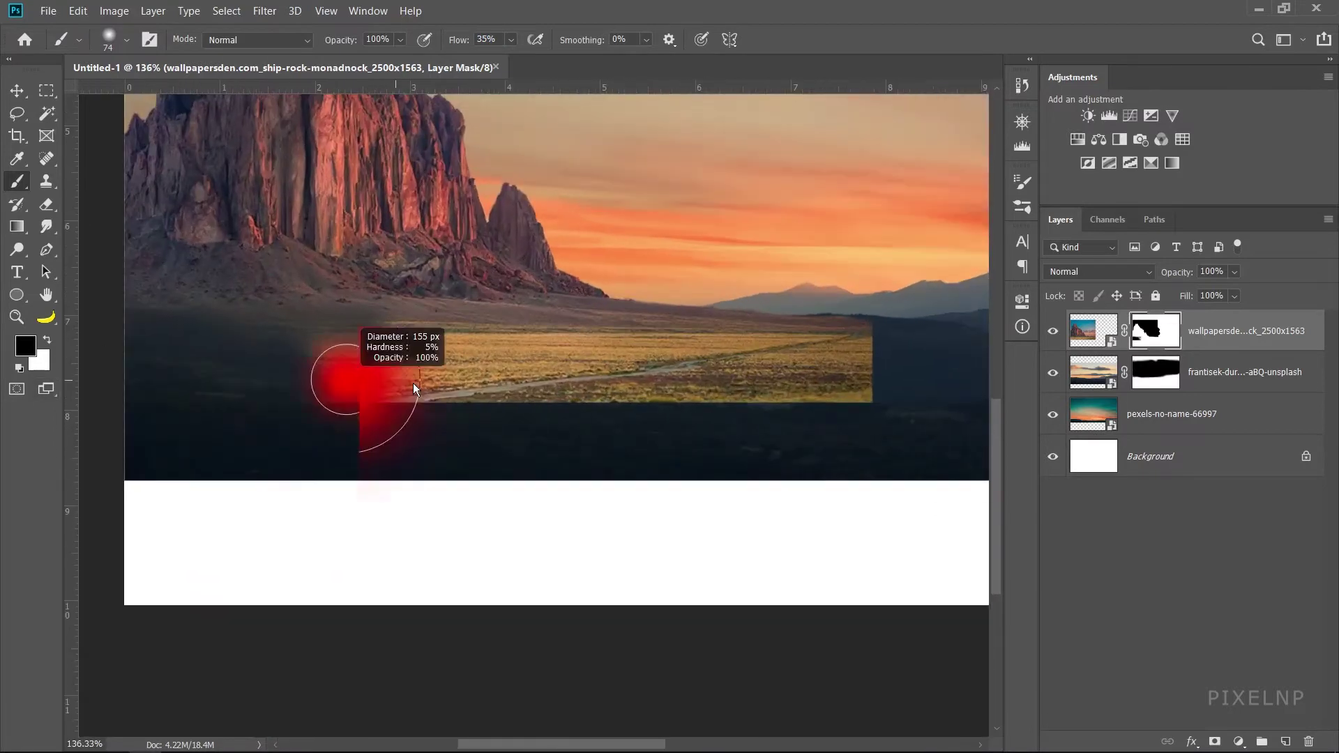
{"action": "mouse_move", "coordinate": [415, 388]}
{"action": "left_mouse_down"}
{"action": "mouse_move", "coordinate": [484, 416]}
{"action": "mouse_move", "coordinate": [821, 365]}
{"action": "mouse_move", "coordinate": [672, 386]}
{"action": "left_mouse_up"}
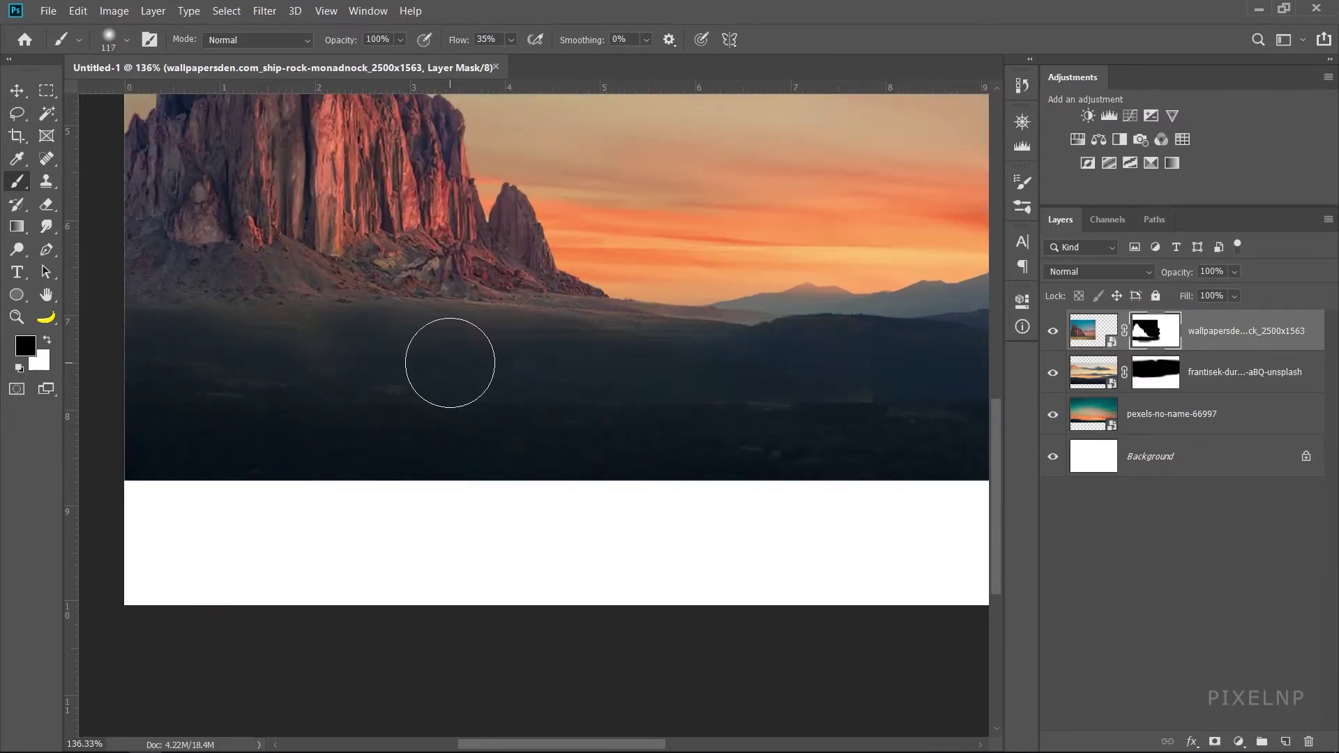
{"action": "scroll", "coordinate": [532, 350], "scroll_direction": "up", "scroll_amount": 3}
- With a smaller brush, blend the hill ridge into the sky and paint away the ridge fog
{"action": "key", "text": "bracketleft"}
{"action": "key", "text": "bracketleft"}
{"action": "key", "text": "bracketleft"}
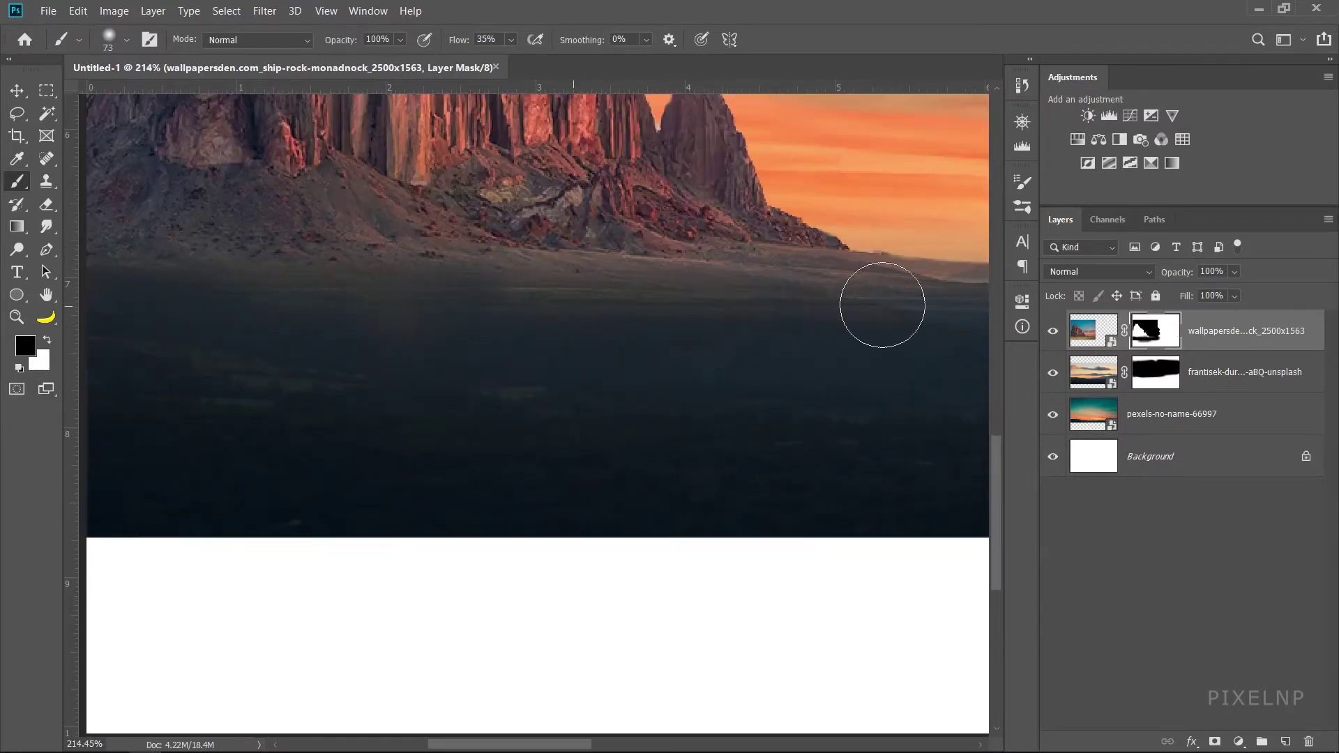
{"action": "scroll", "coordinate": [882, 305], "scroll_direction": "down", "scroll_amount": 1}
{"action": "scroll", "coordinate": [718, 263], "scroll_direction": "up", "scroll_amount": 4}
{"action": "key", "text": "bracketleft"}
{"action": "key", "text": "bracketleft"}
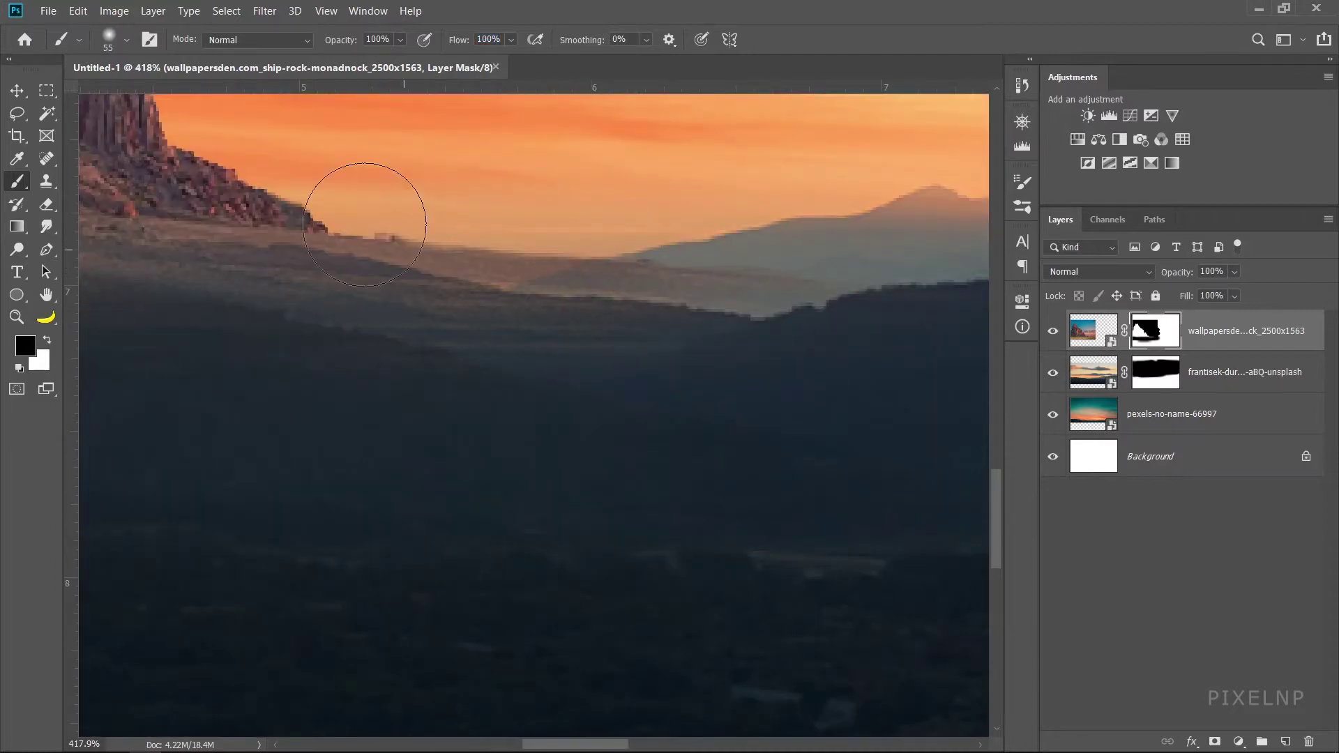
{"action": "key", "text": "bracketleft"}
{"action": "key", "text": "bracketleft"}
{"action": "mouse_move", "coordinate": [440, 260]}
{"action": "left_mouse_down"}
{"action": "mouse_move", "coordinate": [403, 210]}
{"action": "mouse_move", "coordinate": [768, 293]}
{"action": "left_mouse_up"}
{"action": "scroll", "coordinate": [400, 422], "scroll_direction": "up", "scroll_amount": 1}
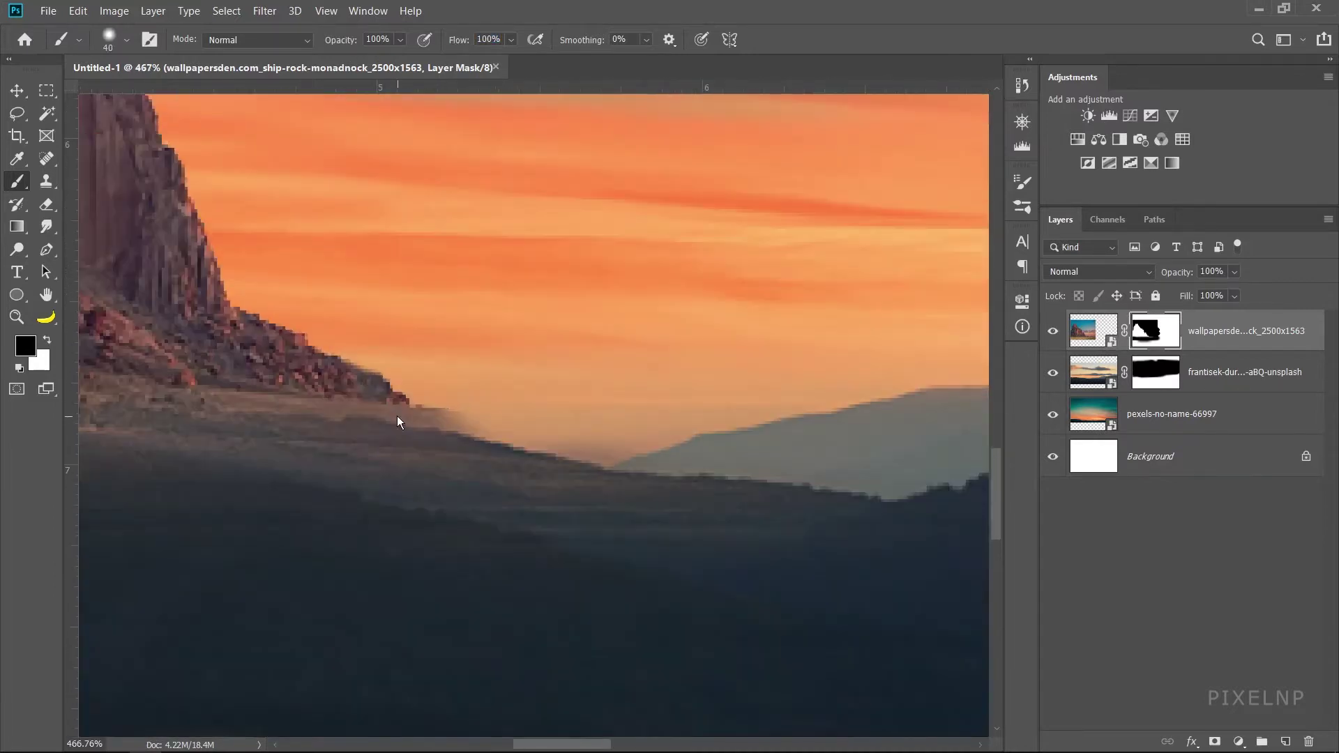
{"action": "key", "text": "bracketleft"}
{"action": "key", "text": "bracketleft"}
{"action": "left_click", "coordinate": [468, 418]}
{"action": "scroll", "coordinate": [739, 497], "scroll_direction": "down", "scroll_amount": 10}
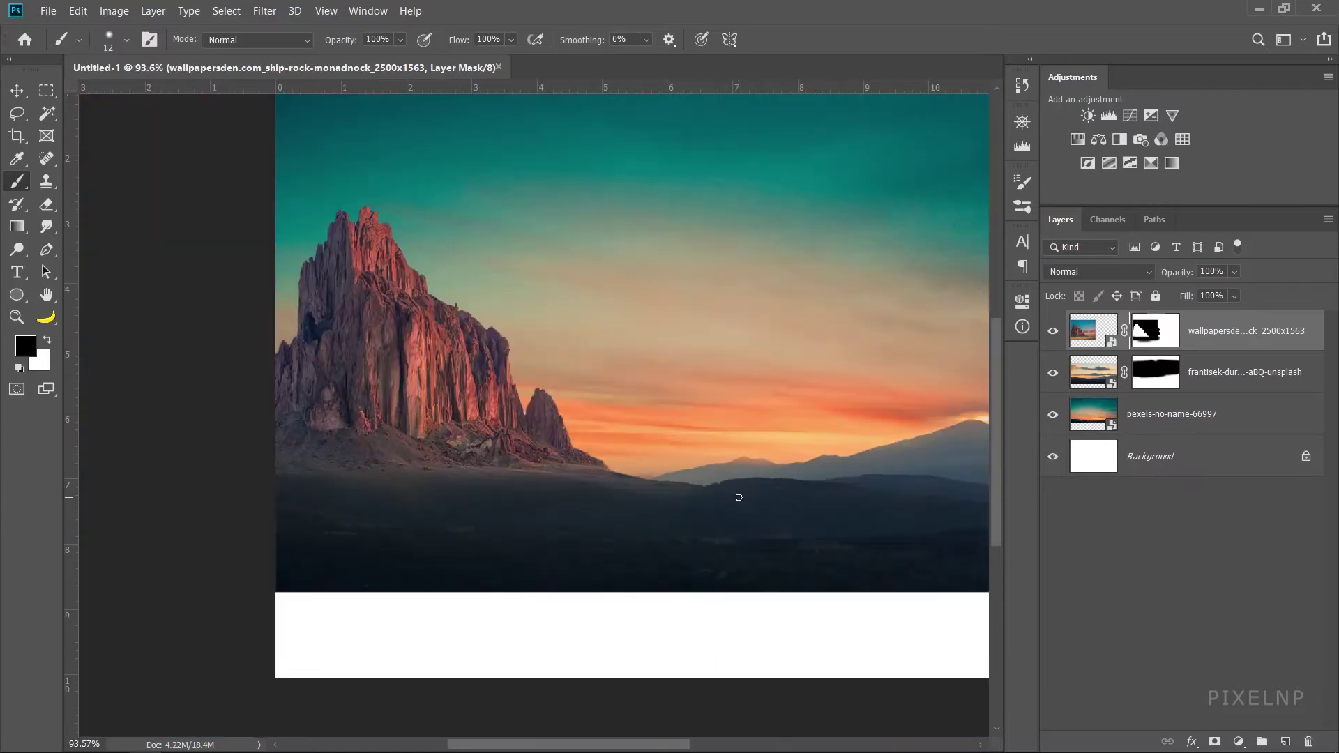
- Clip a Brightness/Contrast adjustment to the ship-rock layer with Brightness about -60 and Contrast -22
{"action": "left_click", "coordinate": [1087, 117]}
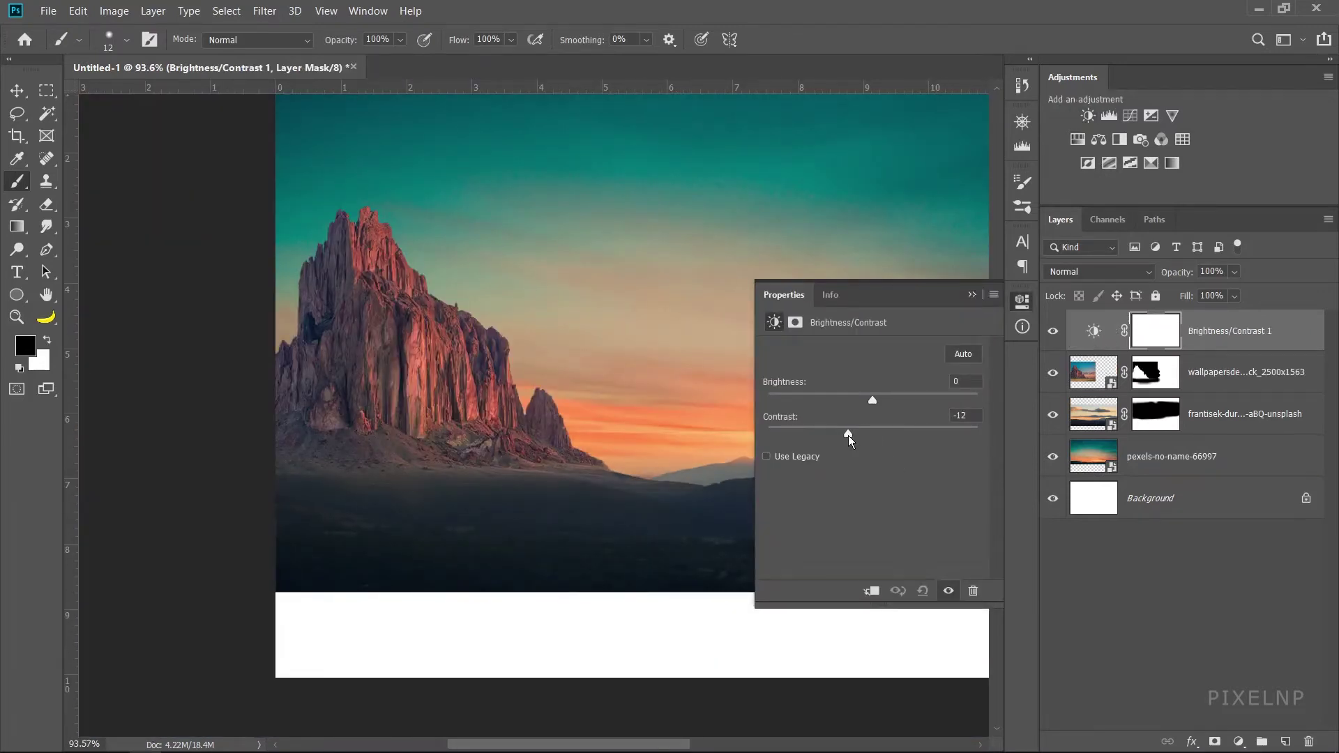
{"action": "left_click", "coordinate": [873, 593]}
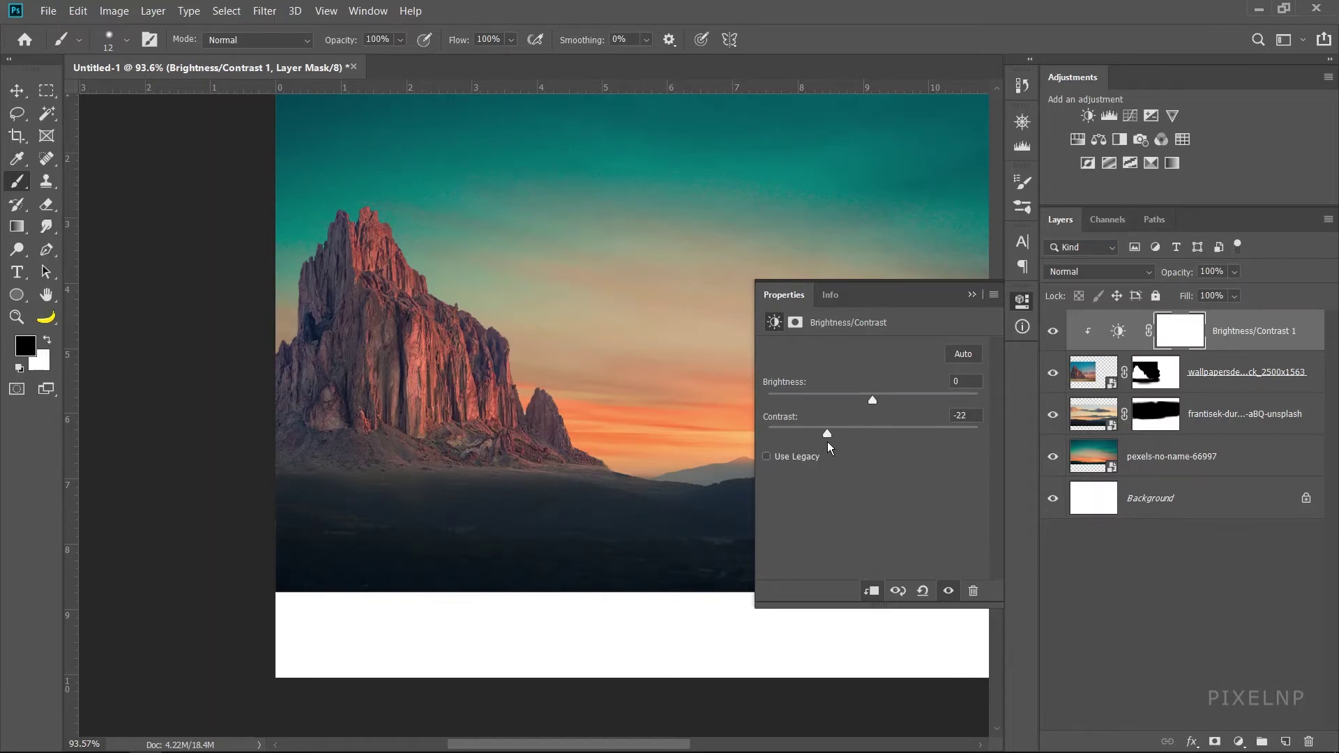
{"action": "left_click_drag", "start_coordinate": [877, 405], "coordinate": [831, 408]}
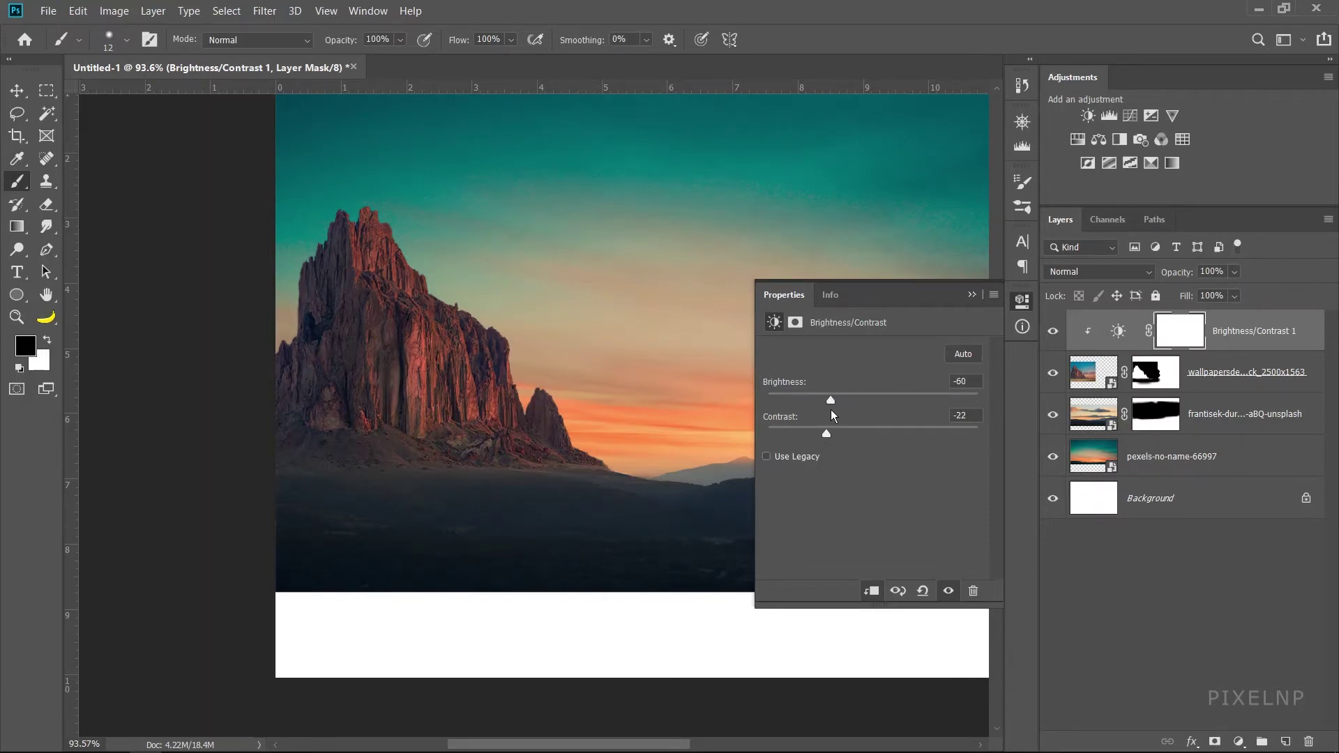
{"action": "left_click", "coordinate": [972, 295]}
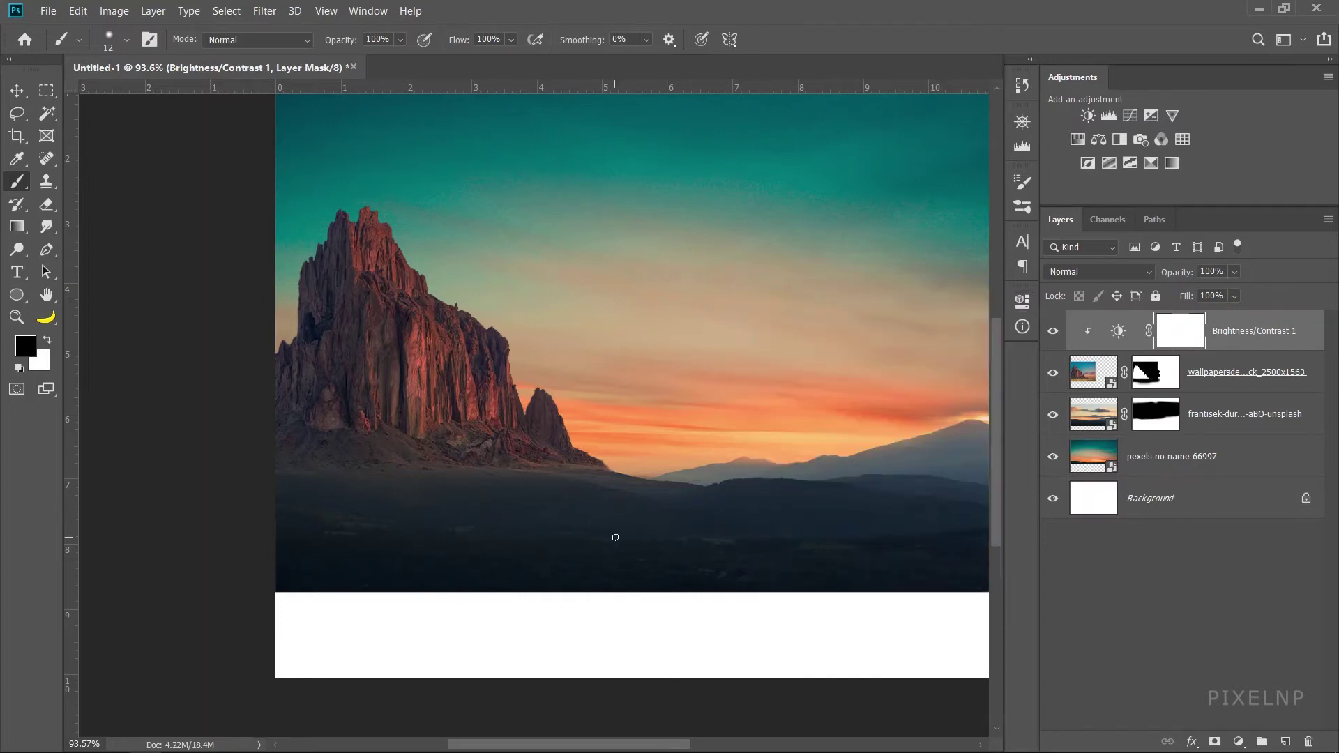
{"action": "scroll", "coordinate": [428, 452], "scroll_direction": "down", "scroll_amount": 3}
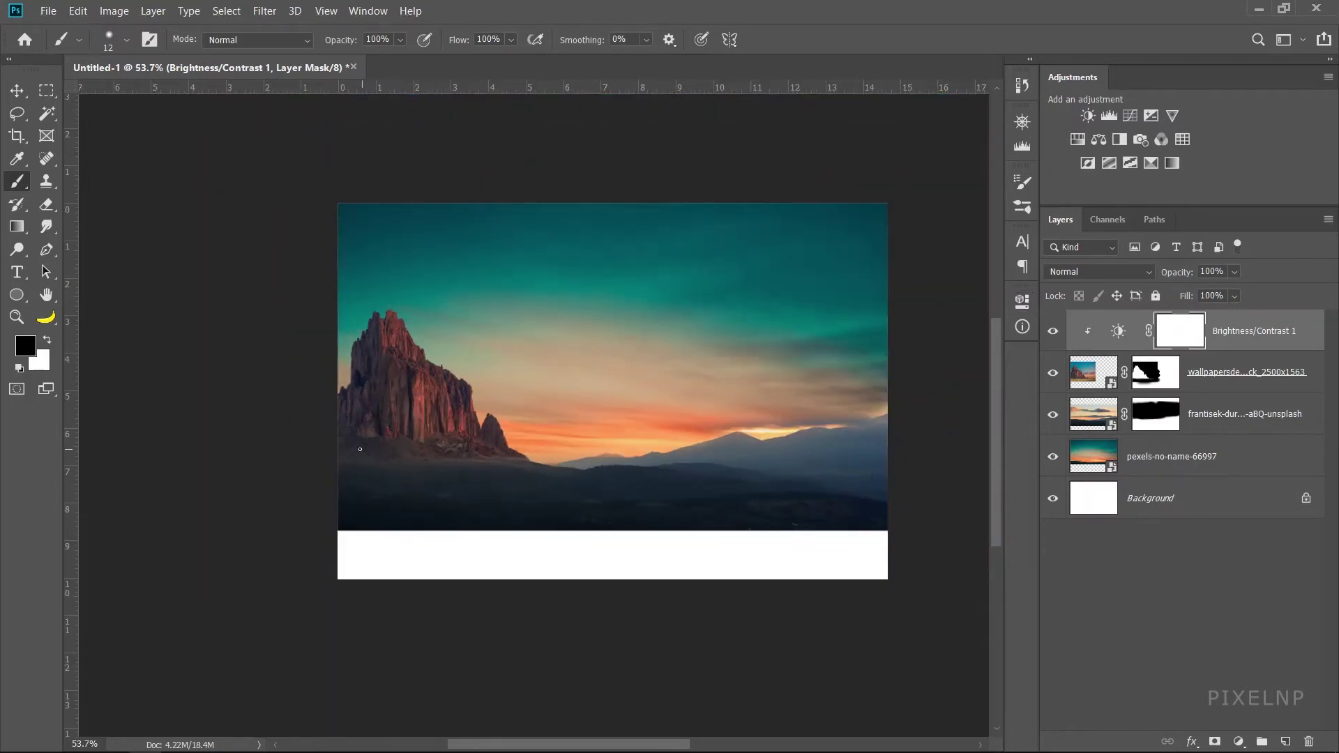
{"action": "scroll", "coordinate": [634, 550], "scroll_direction": "up", "scroll_amount": 1}
{"action": "scroll", "coordinate": [625, 484], "scroll_direction": "up", "scroll_amount": 1}
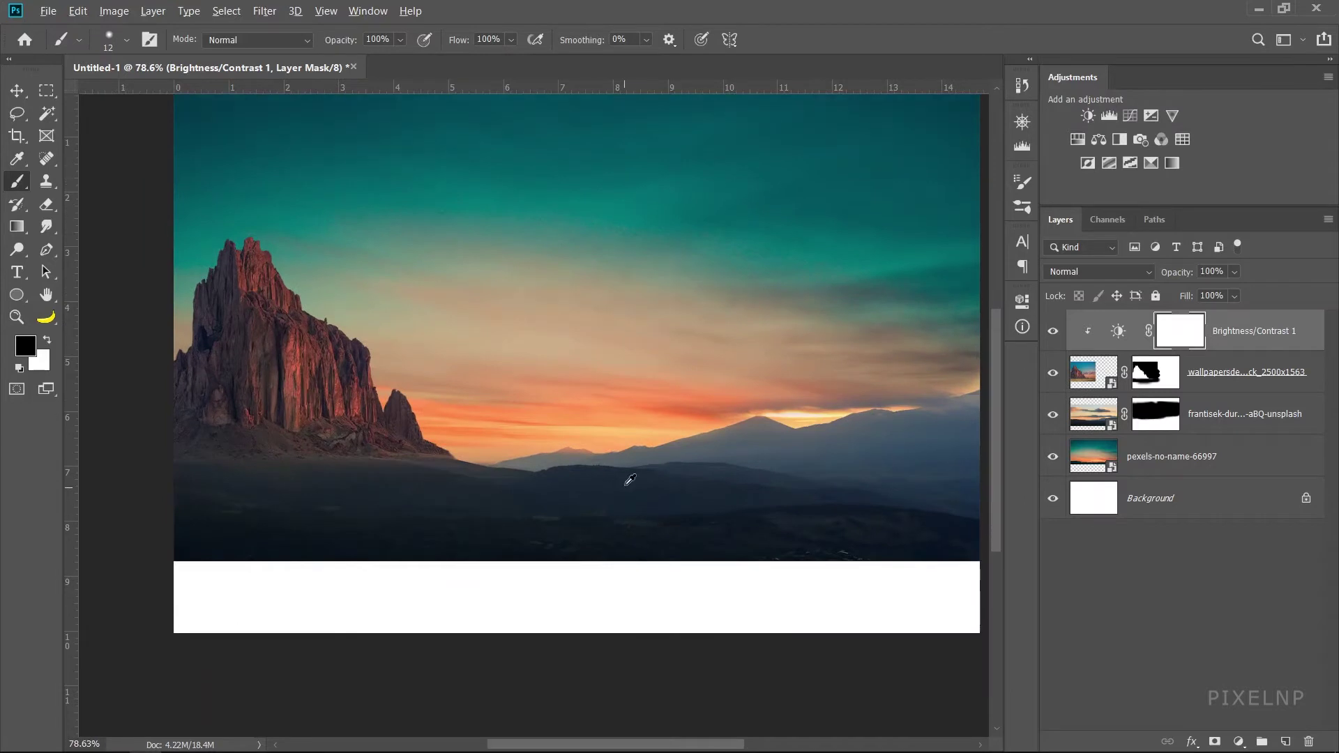
{"action": "key", "text": "alt+Tab"}
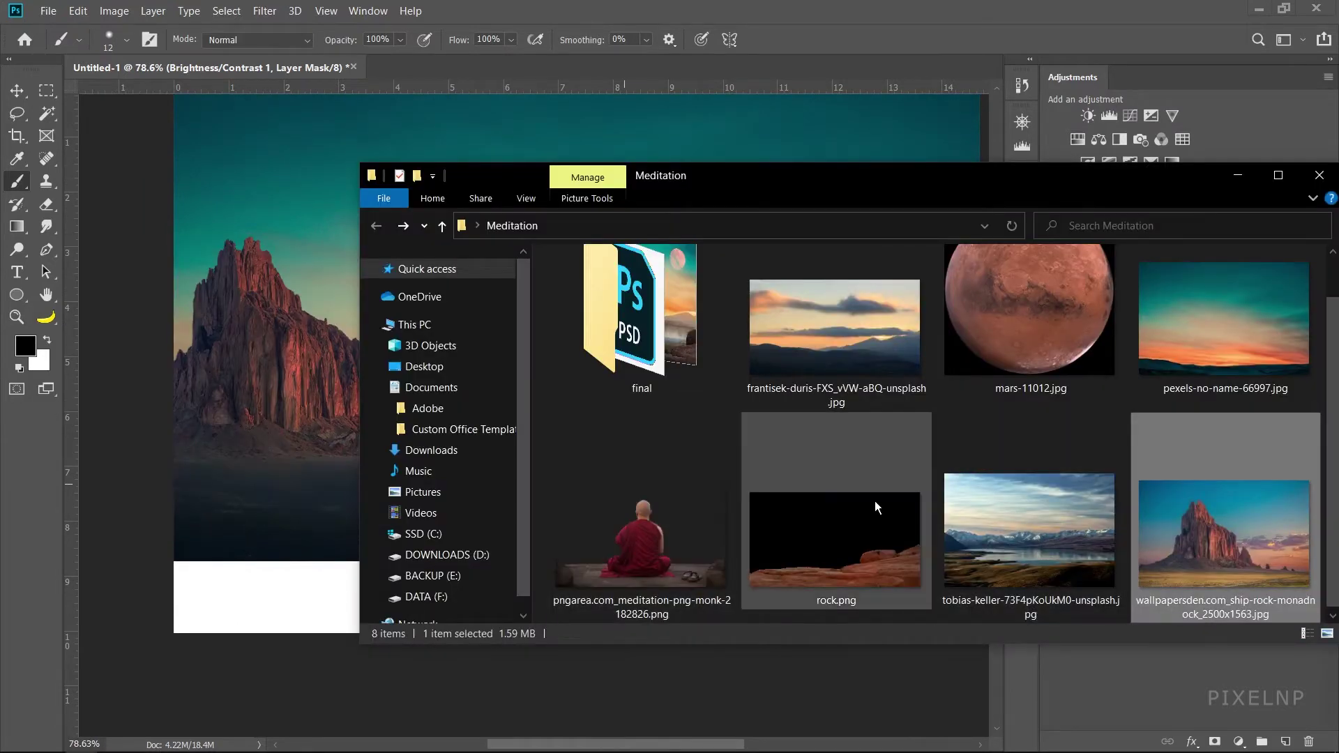
- Place rock.png into the composite and lower it so the red slabs fill the bottom
{"action": "left_click", "coordinate": [872, 509]}
{"action": "left_click_drag", "start_coordinate": [857, 551], "coordinate": [318, 536]}
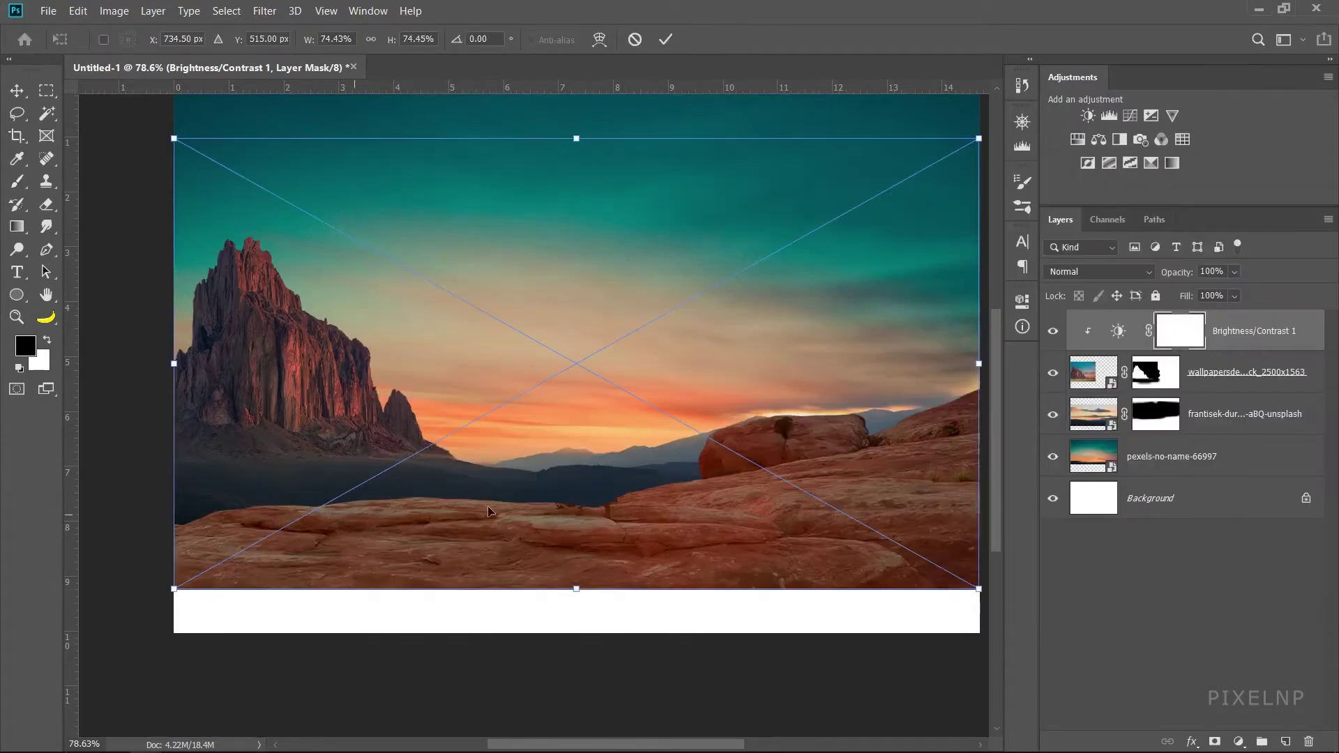
{"action": "left_click_drag", "start_coordinate": [601, 527], "coordinate": [601, 552]}
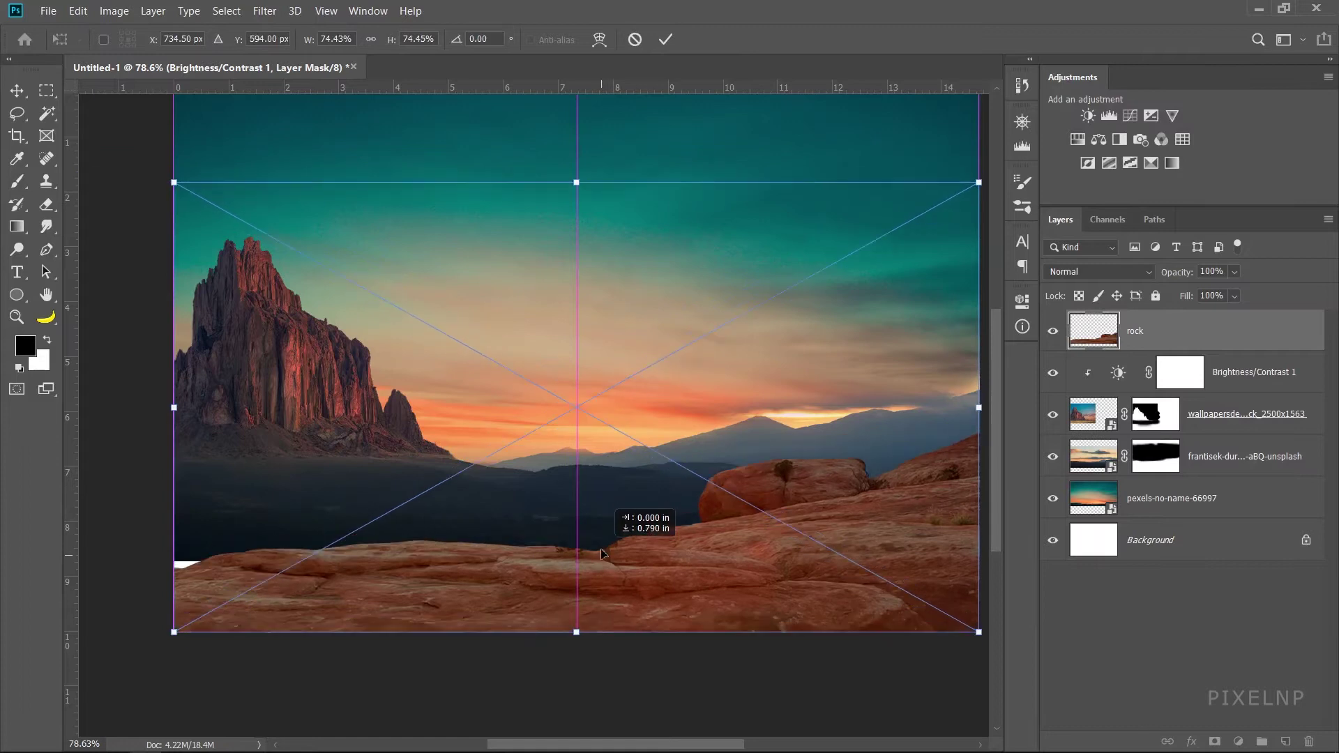
{"action": "key", "text": "x"}
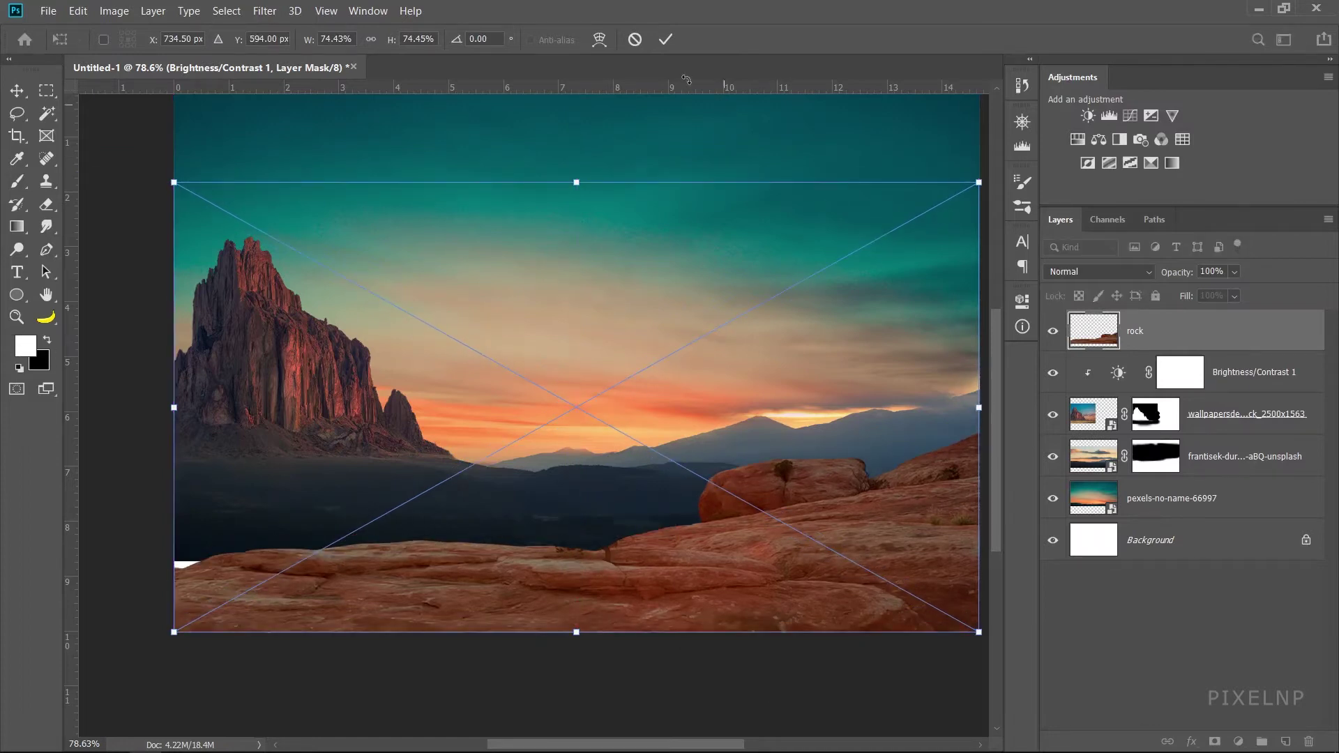
- Decline rasterizing the rock layer, then select the red butte (ship-rock) layer
{"action": "left_click", "coordinate": [665, 39]}
{"action": "key", "text": "b"}
{"action": "key", "text": "Return"}
{"action": "scroll", "coordinate": [477, 568], "scroll_direction": "up", "scroll_amount": 1}
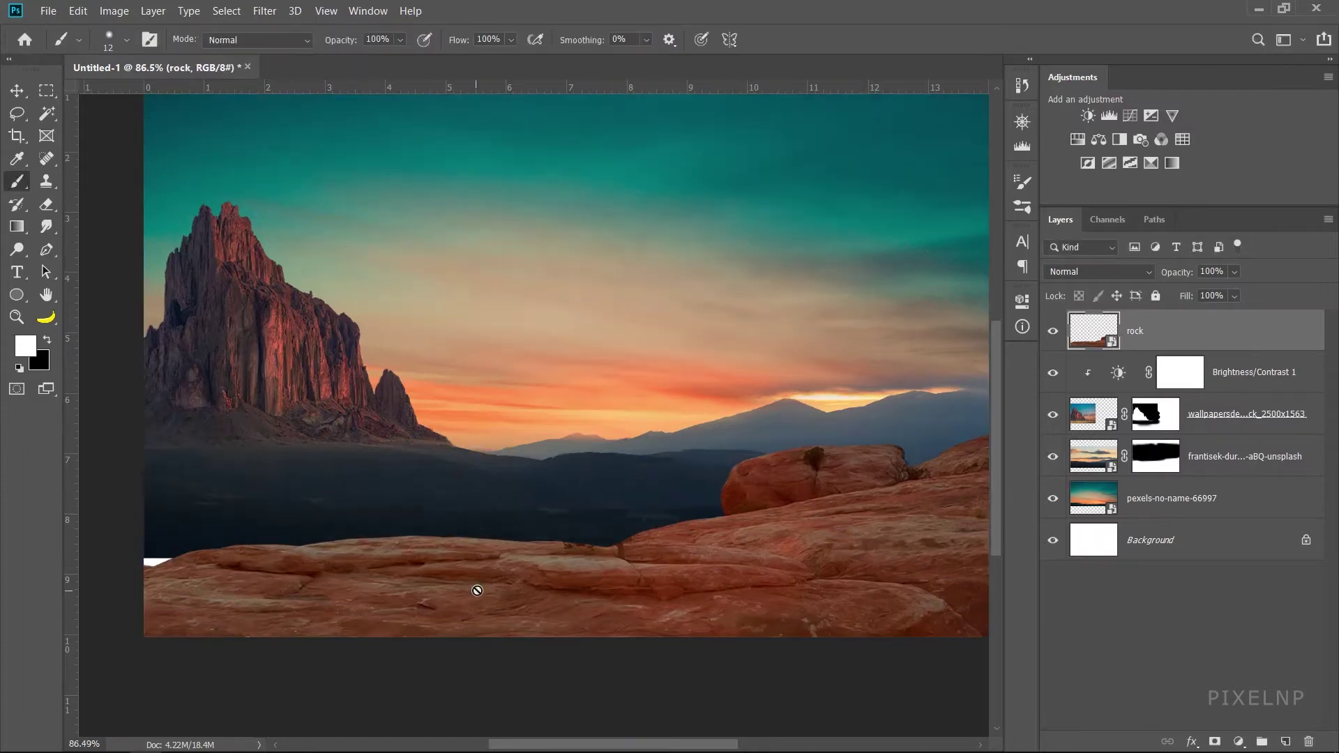
{"action": "left_click", "coordinate": [620, 595]}
{"action": "left_click", "coordinate": [752, 314]}
{"action": "left_click", "coordinate": [9, 91]}
{"action": "left_click", "coordinate": [623, 686]}
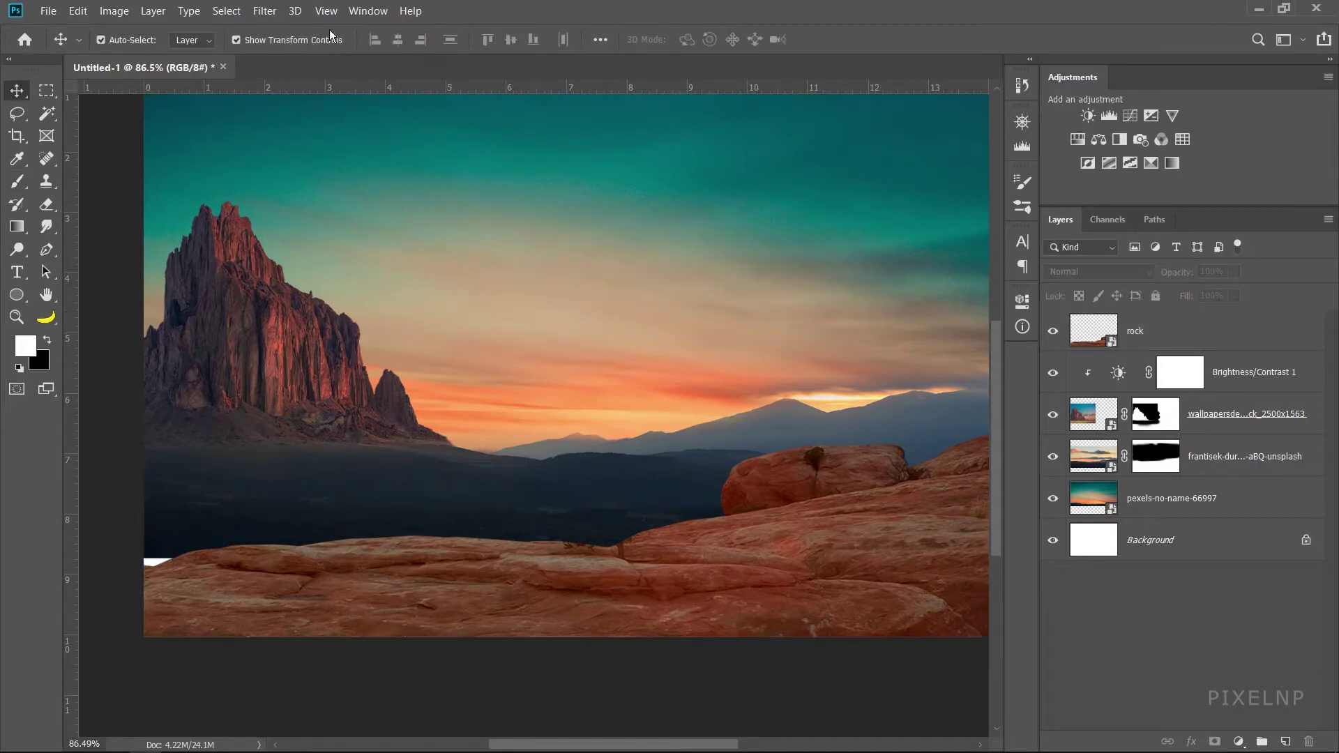
{"action": "left_click", "coordinate": [325, 382]}
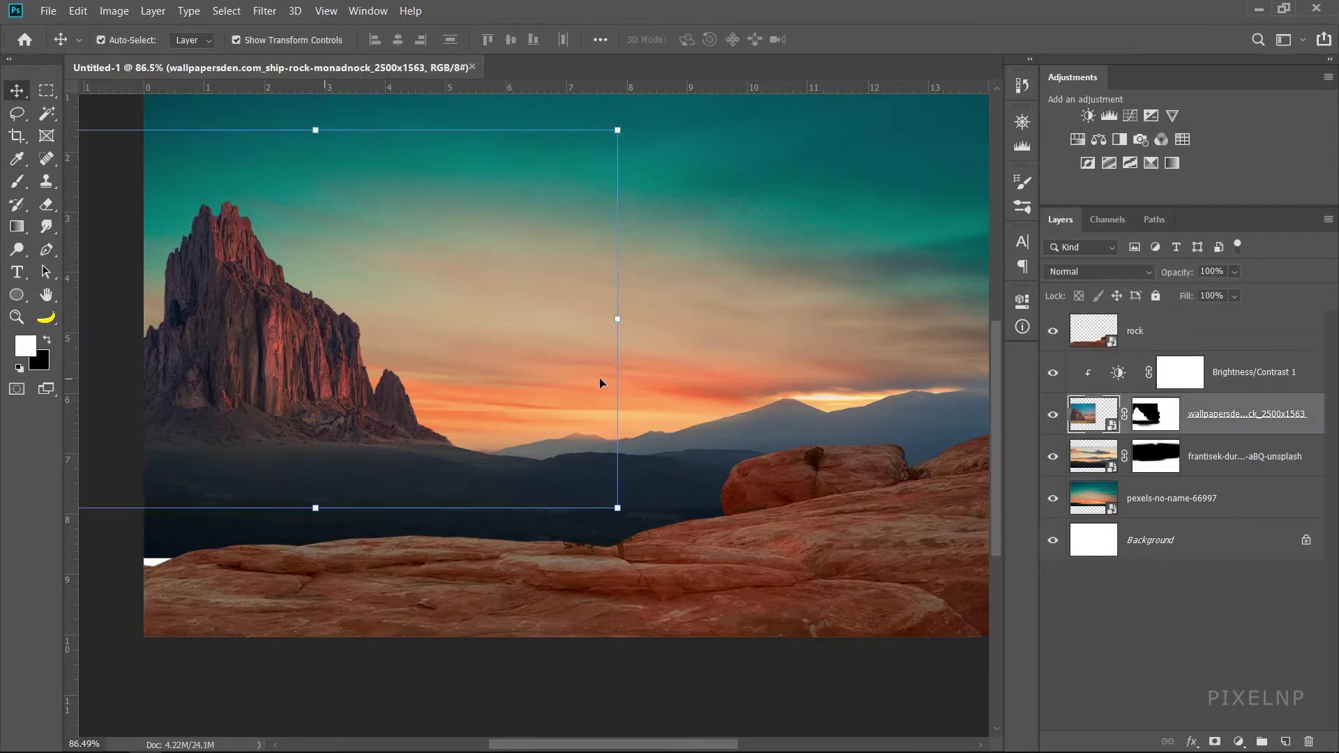
- Slightly raise the smoothing/feather of the ship-rock butte mask in Select and Mask
{"action": "double_click", "coordinate": [1152, 415]}
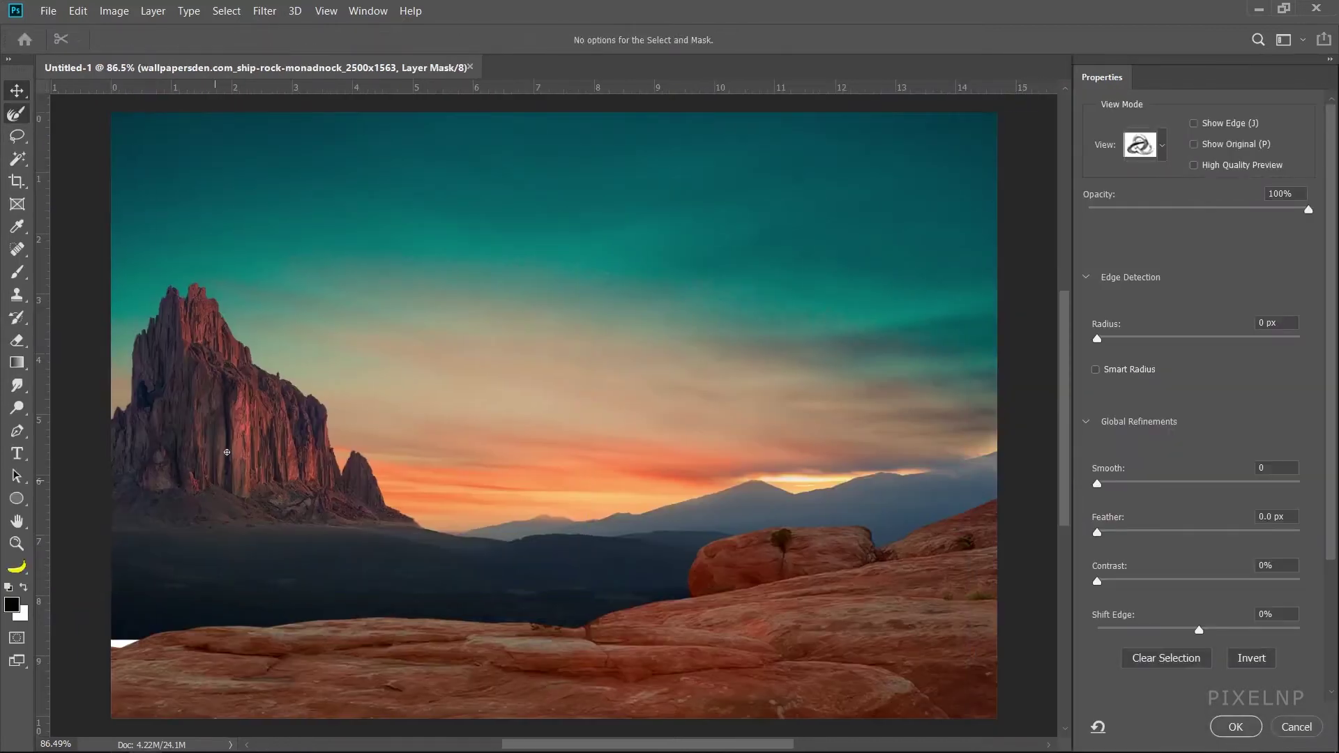
{"action": "scroll", "coordinate": [274, 398], "scroll_direction": "up", "scroll_amount": 2, "text": "alt"}
{"action": "scroll", "coordinate": [274, 399], "scroll_direction": "up", "scroll_amount": 3, "text": "alt"}
{"action": "scroll", "coordinate": [274, 399], "scroll_direction": "up", "scroll_amount": 3, "text": "alt"}
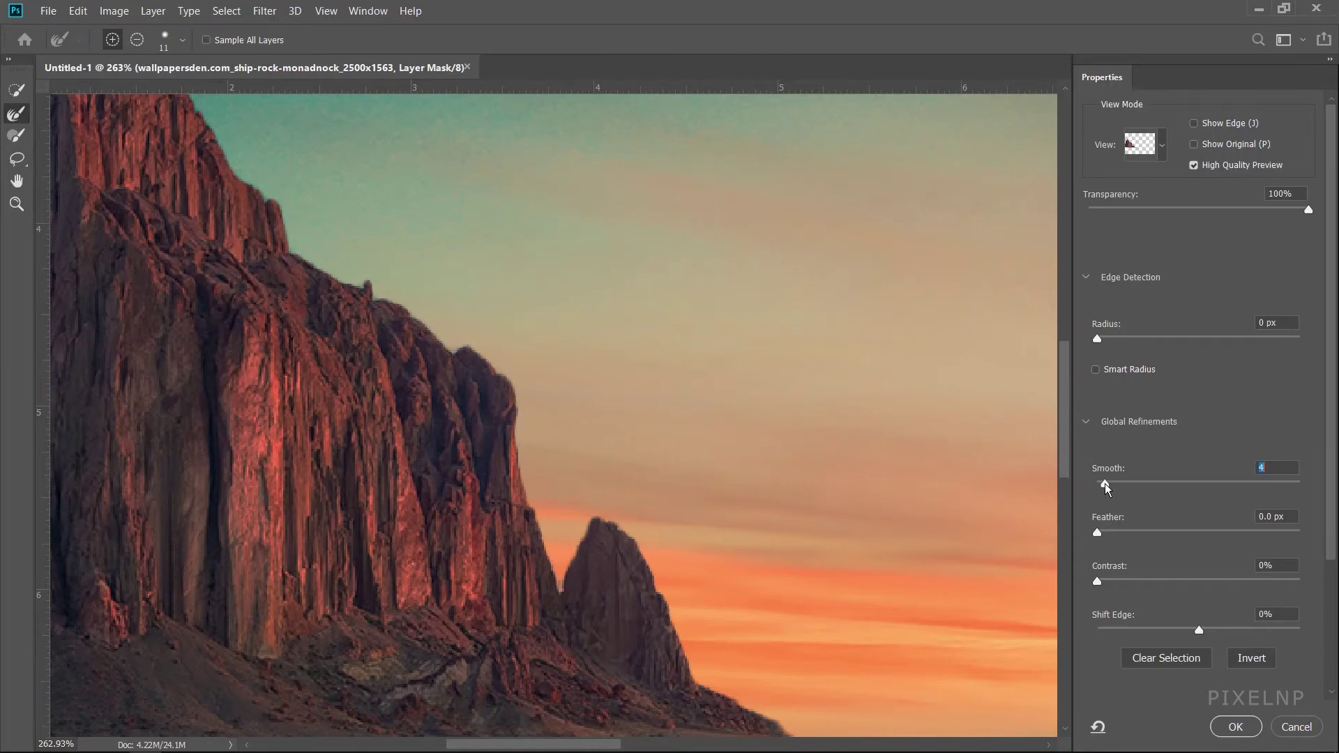
{"action": "left_click_drag", "start_coordinate": [1111, 531], "coordinate": [1101, 533]}
{"action": "scroll", "coordinate": [1256, 488], "scroll_direction": "down", "scroll_amount": 3}
{"action": "left_click", "coordinate": [1233, 726]}
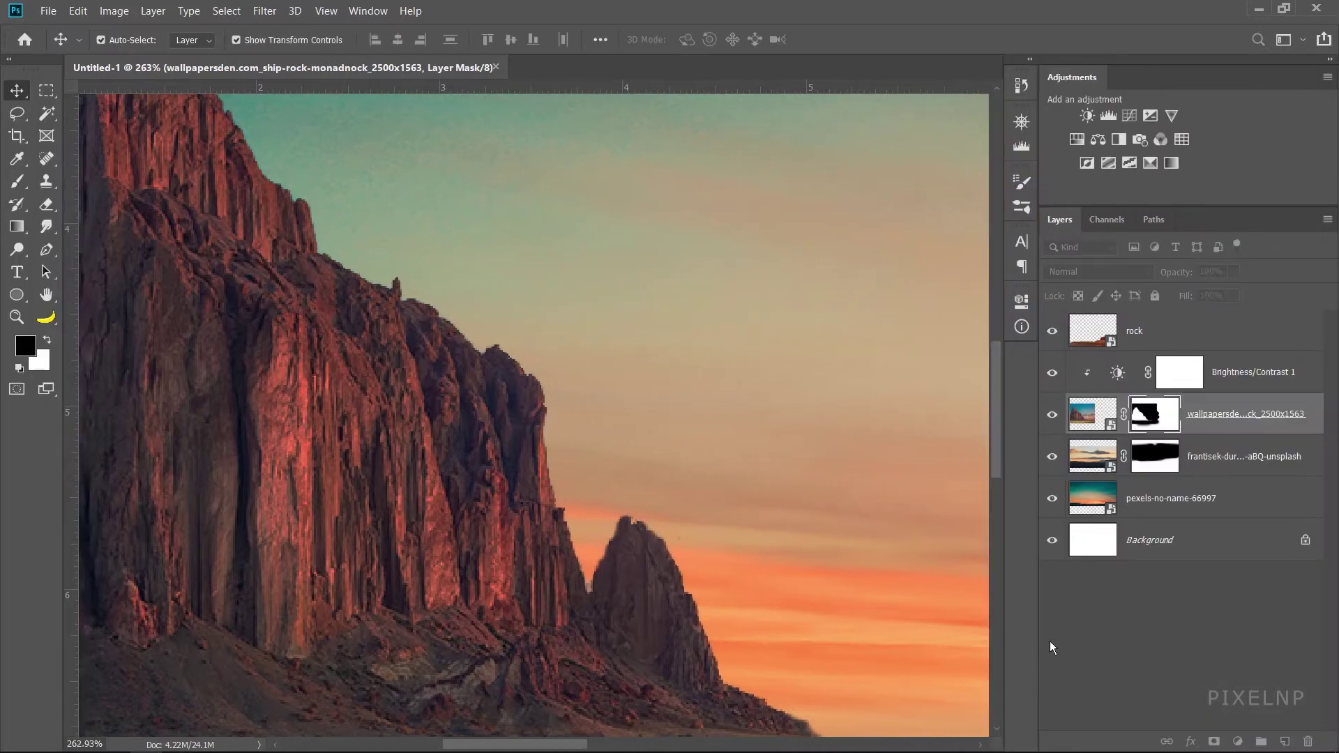
- Zoom out and deselect the butte layer
{"action": "scroll", "coordinate": [551, 461], "scroll_direction": "down", "scroll_amount": 2}
{"action": "scroll", "coordinate": [551, 461], "scroll_direction": "down", "scroll_amount": 3}
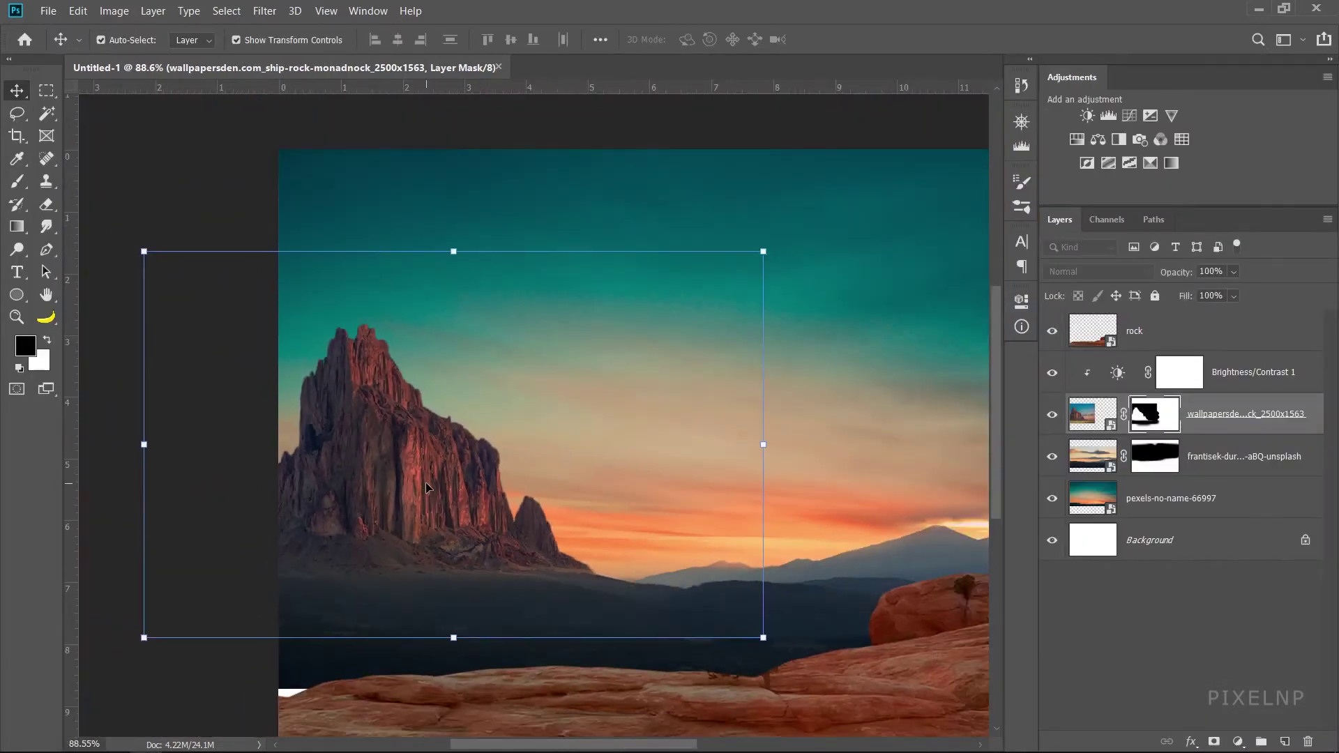
{"action": "scroll", "coordinate": [430, 481], "scroll_direction": "down", "scroll_amount": 2}
{"action": "scroll", "coordinate": [430, 481], "scroll_direction": "down", "scroll_amount": 1}
{"action": "left_click", "coordinate": [676, 703]}
{"action": "scroll", "coordinate": [605, 575], "scroll_direction": "down", "scroll_amount": 2}
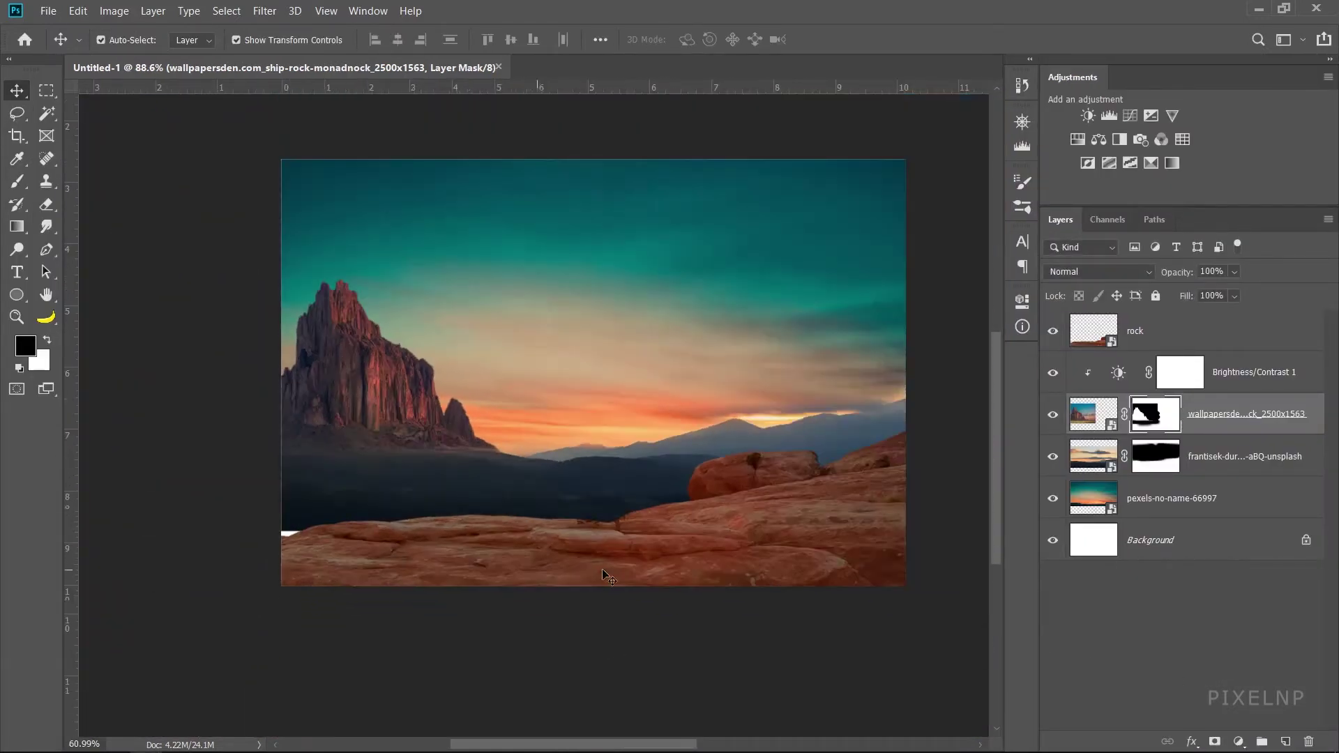
- Place the tobias-keller mountain lake photo and move its layer beneath the rock layer
{"action": "key", "text": "alt+Tab"}
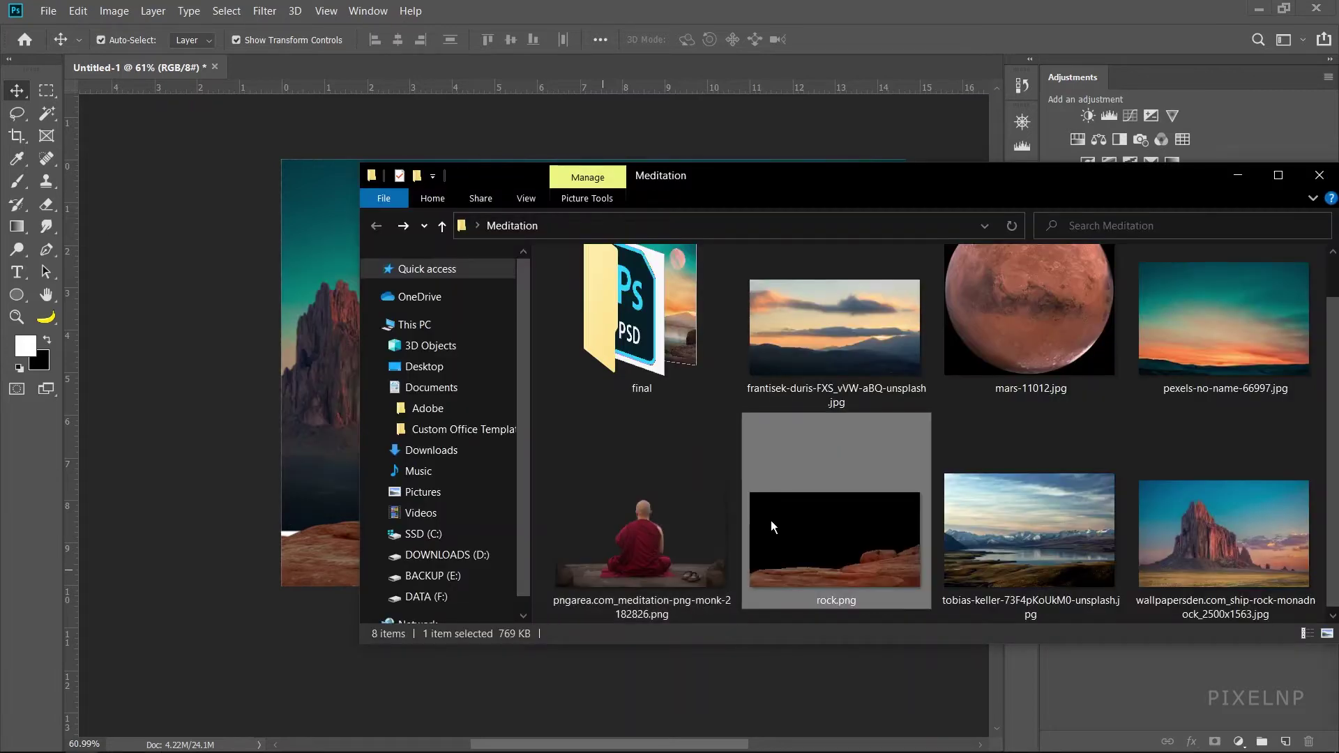
{"action": "left_click", "coordinate": [978, 558]}
{"action": "left_click_drag", "start_coordinate": [560, 523], "coordinate": [307, 416]}
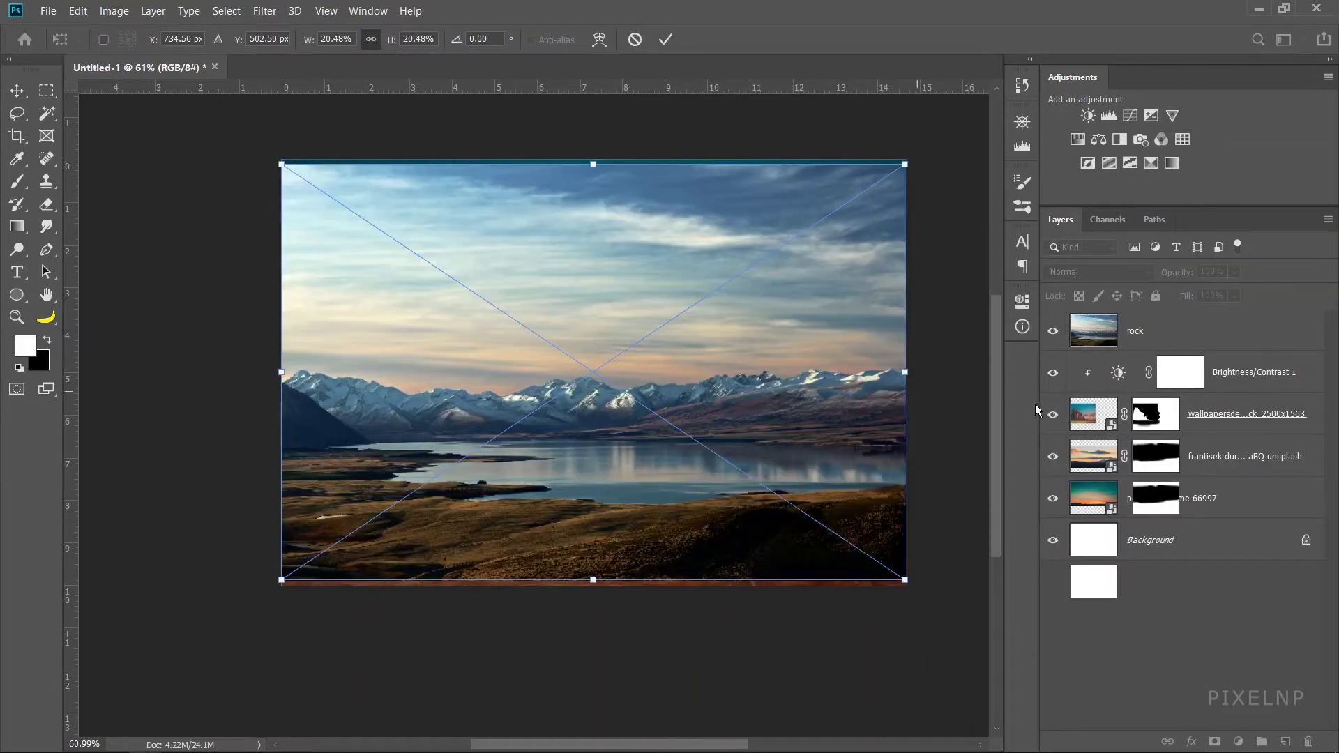
{"action": "key", "text": "Return"}
{"action": "left_click_drag", "start_coordinate": [1148, 336], "coordinate": [1160, 403]}
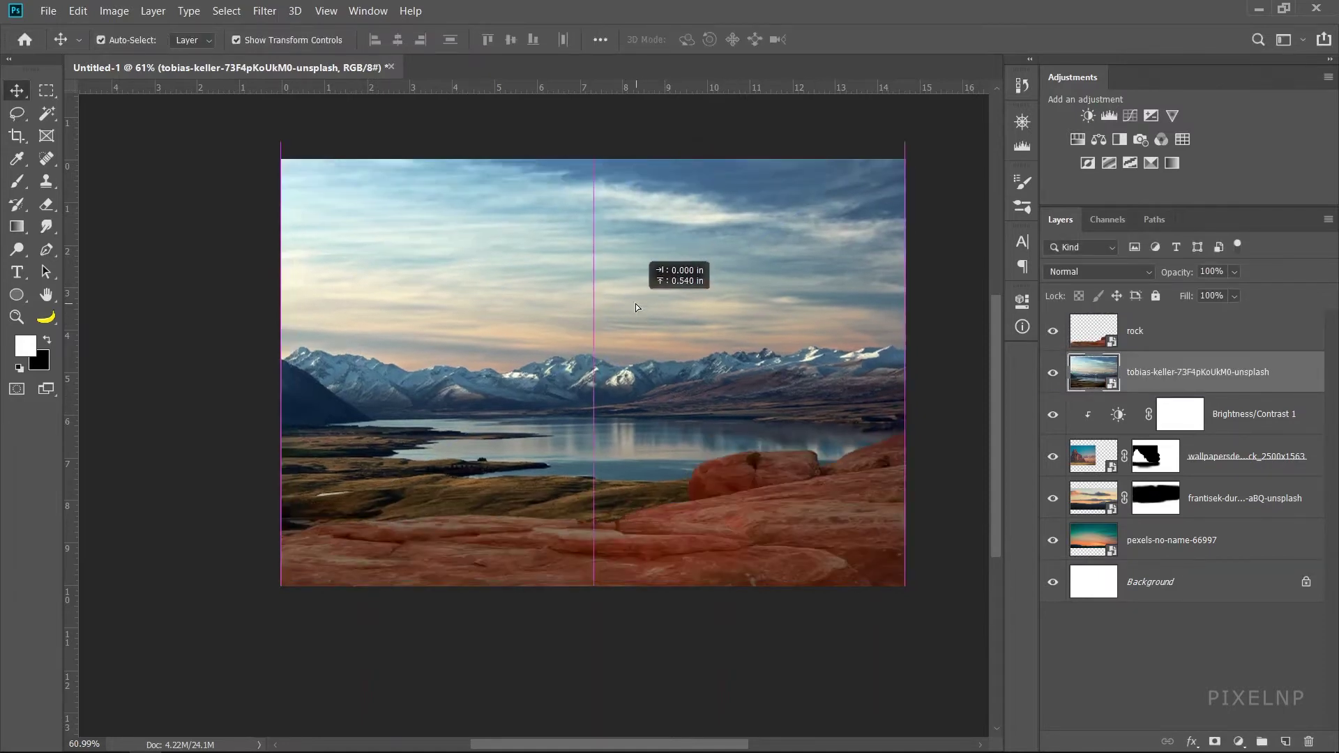
- Shorten the lake photo from the top and lower it behind the foreground rocks
{"action": "left_click_drag", "start_coordinate": [670, 281], "coordinate": [666, 266]}
{"action": "left_click_drag", "start_coordinate": [593, 149], "coordinate": [593, 228]}
{"action": "left_click_drag", "start_coordinate": [607, 339], "coordinate": [624, 344]}
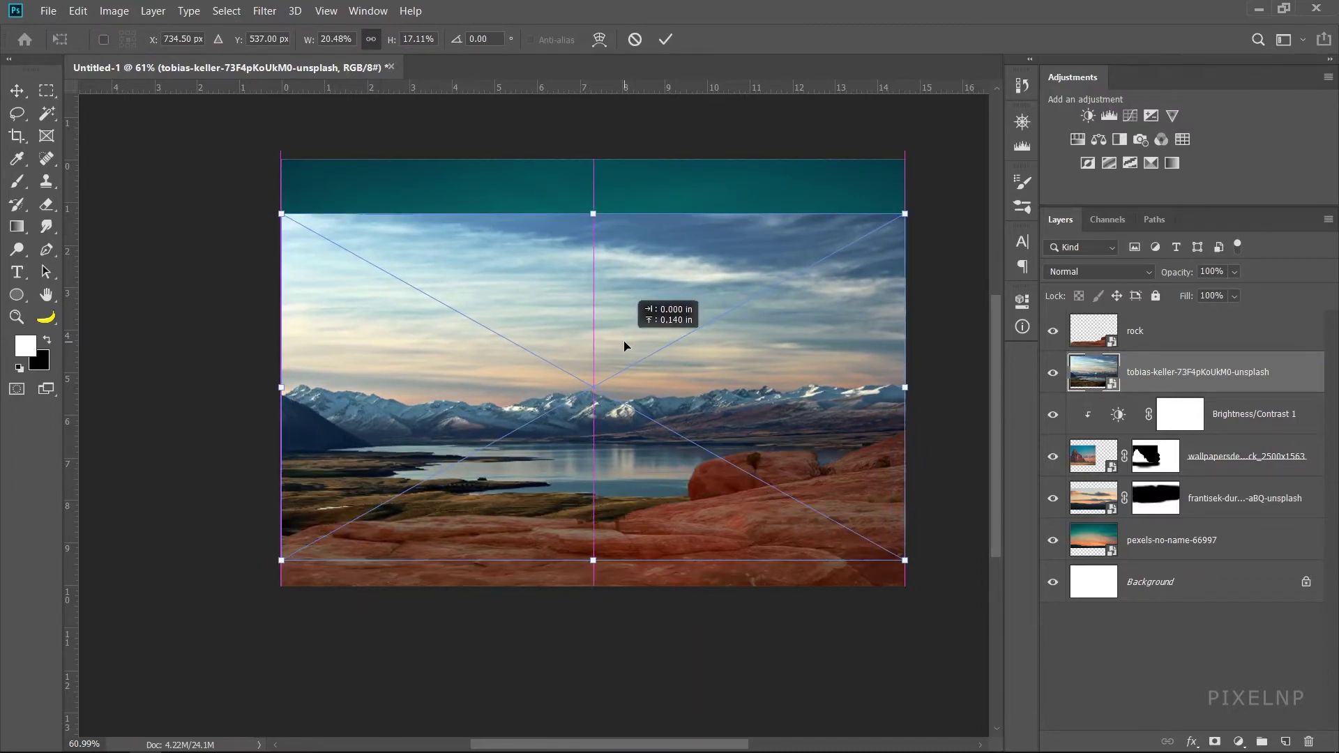
{"action": "left_click_drag", "start_coordinate": [625, 346], "coordinate": [625, 353]}
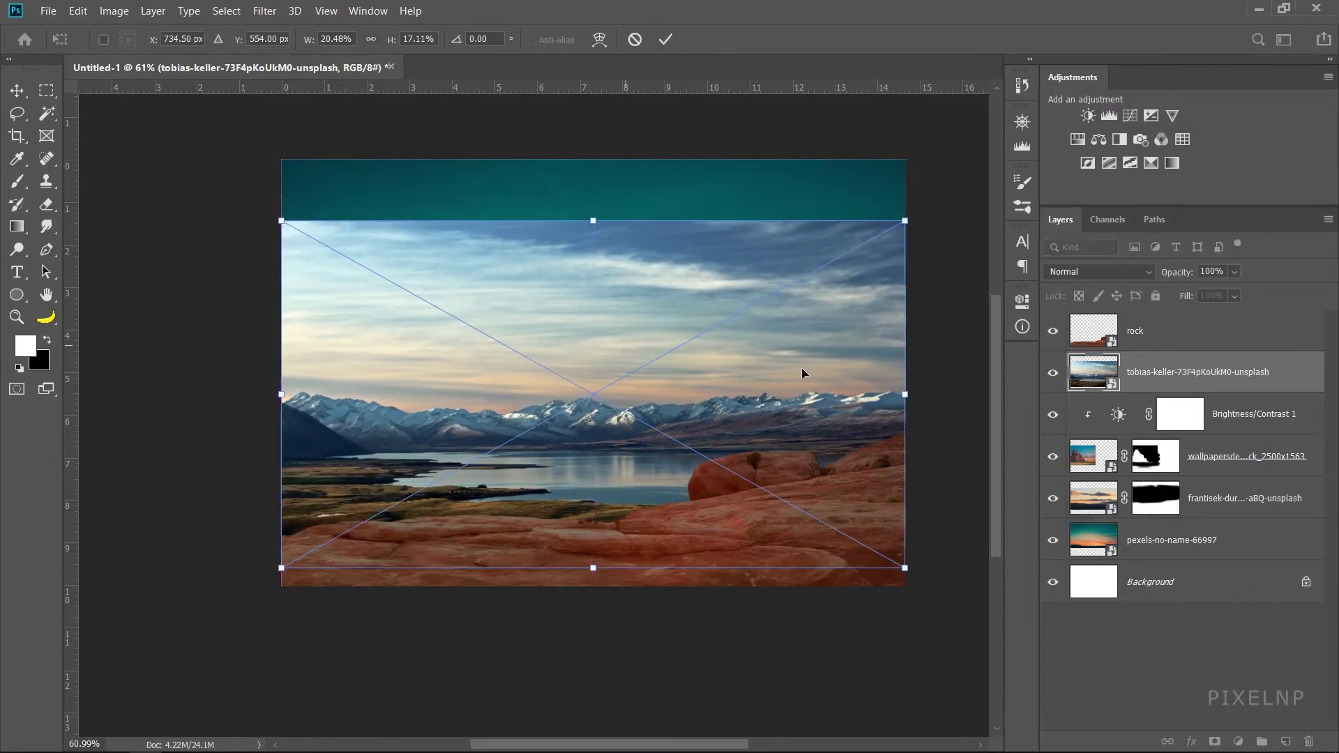
{"action": "left_click", "coordinate": [661, 40]}
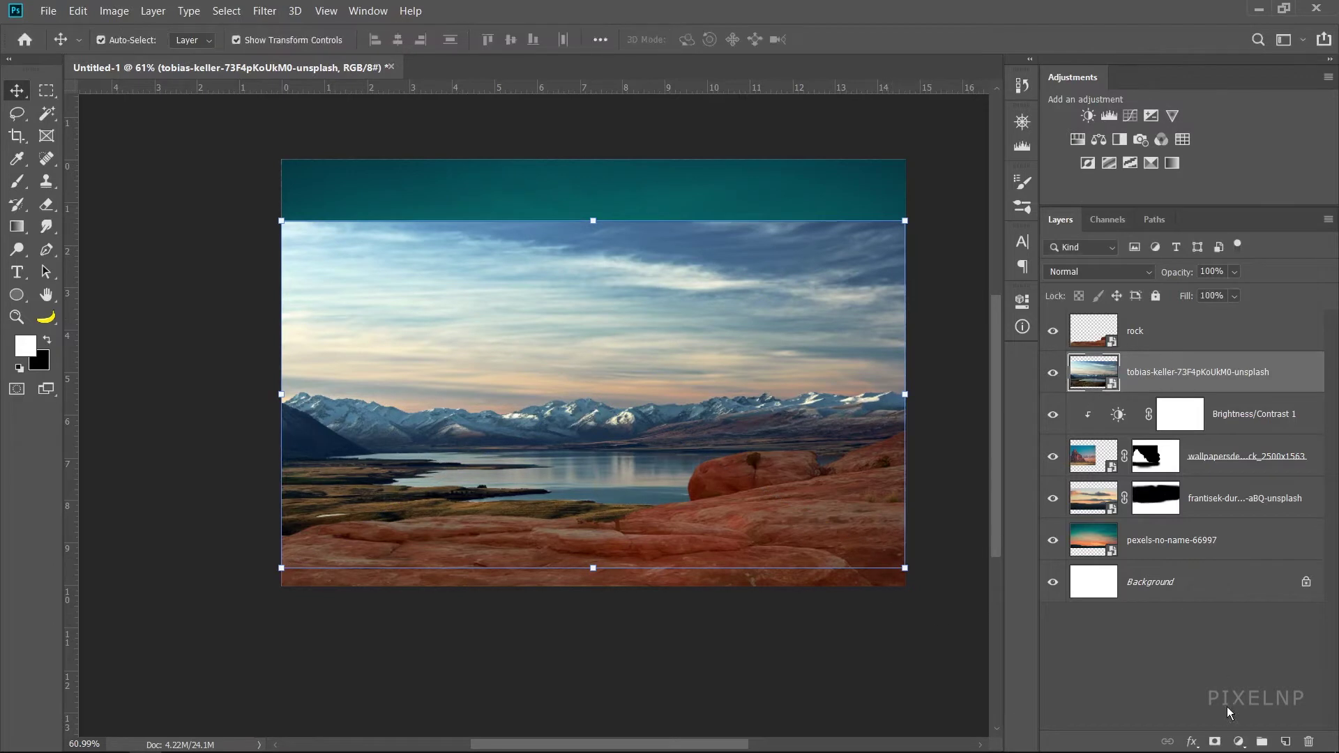
- Add a mask to the lake photo and paint out its sky to reveal teal sky and butte
{"action": "left_click", "coordinate": [1214, 743]}
{"action": "left_click", "coordinate": [15, 181]}
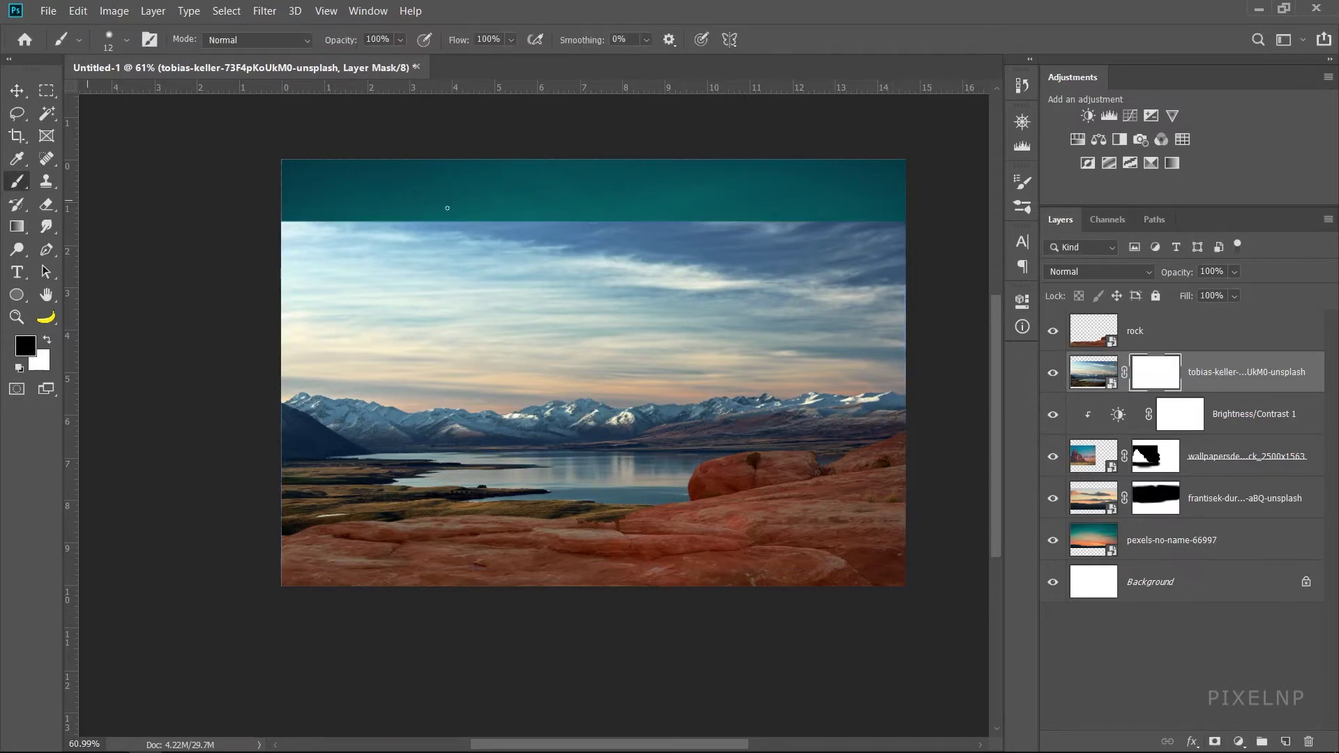
{"action": "scroll", "coordinate": [453, 238], "scroll_direction": "up", "scroll_amount": 3}
{"action": "left_click_drag", "start_coordinate": [470, 245], "coordinate": [533, 279]}
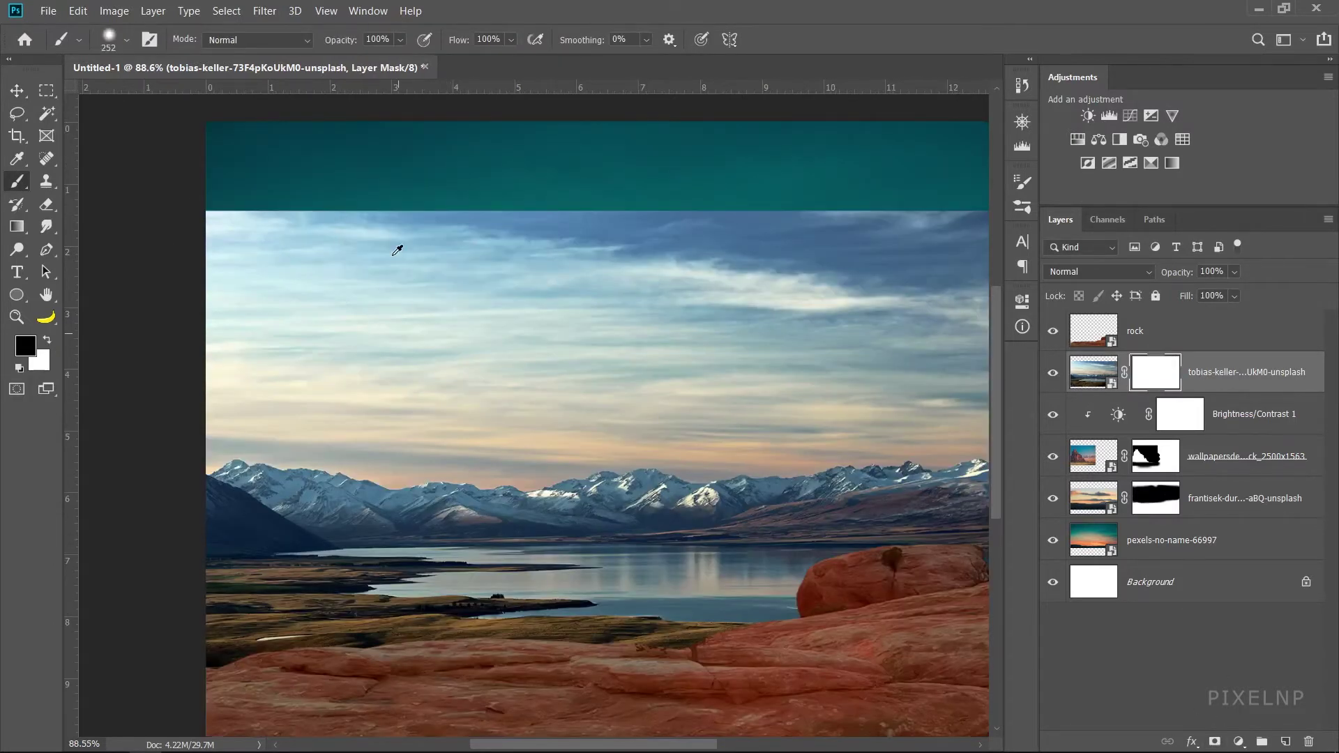
{"action": "left_click_drag", "start_coordinate": [389, 249], "coordinate": [279, 251]}
{"action": "mouse_move", "coordinate": [427, 342]}
{"action": "left_mouse_down"}
{"action": "mouse_move", "coordinate": [244, 433]}
{"action": "mouse_move", "coordinate": [455, 448]}
{"action": "left_mouse_up"}
{"action": "scroll", "coordinate": [185, 449], "scroll_direction": "down", "scroll_amount": 1}
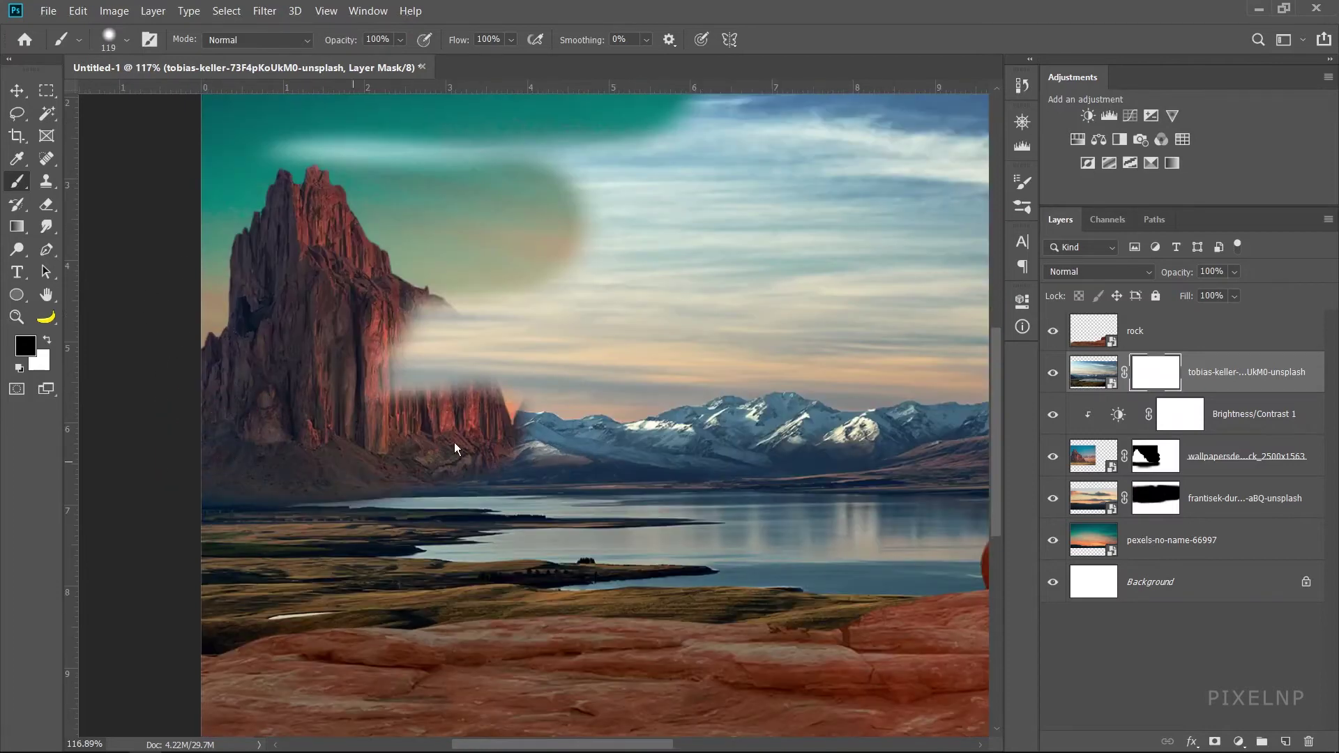
{"action": "scroll", "coordinate": [209, 416], "scroll_direction": "down", "scroll_amount": 2}
{"action": "left_click_drag", "start_coordinate": [845, 278], "coordinate": [722, 239]}
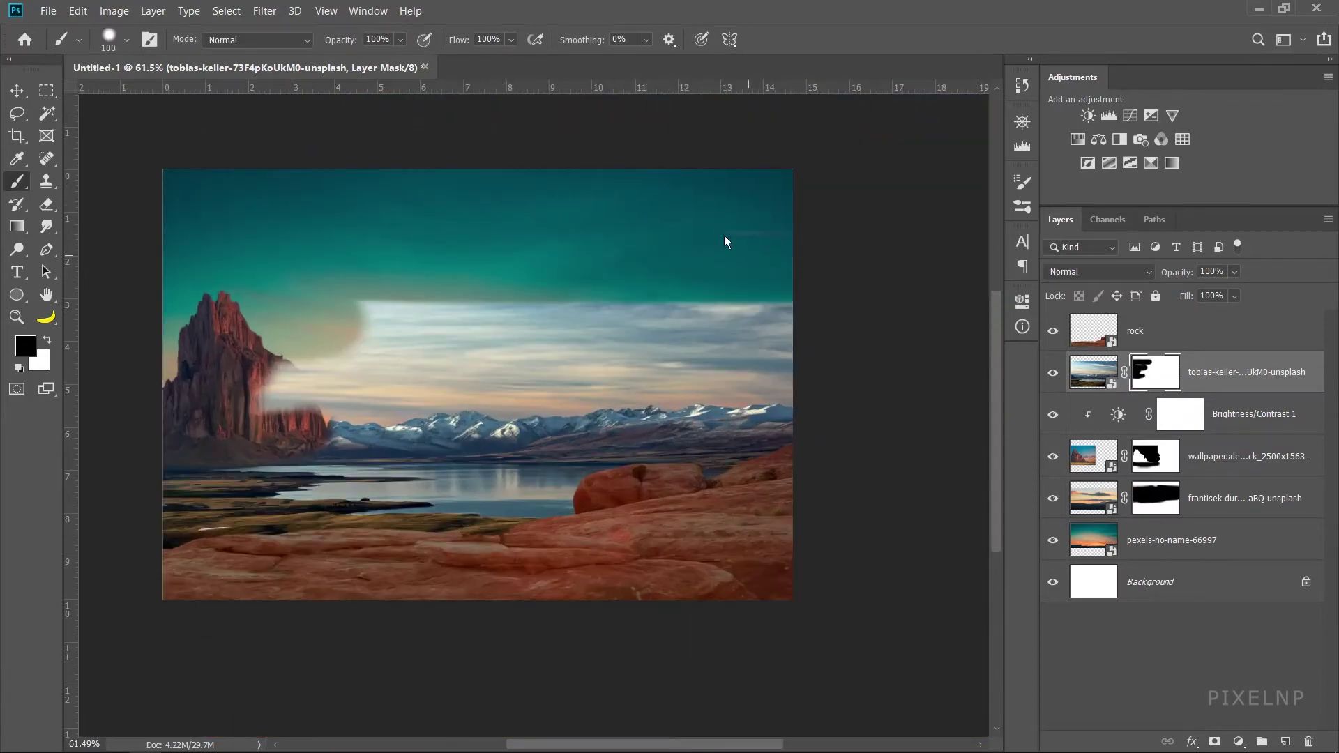
{"action": "mouse_move", "coordinate": [788, 314]}
{"action": "left_mouse_down"}
{"action": "mouse_move", "coordinate": [328, 337]}
{"action": "mouse_move", "coordinate": [252, 390]}
{"action": "mouse_move", "coordinate": [418, 425]}
{"action": "mouse_move", "coordinate": [802, 416]}
{"action": "mouse_move", "coordinate": [797, 441]}
{"action": "left_mouse_up"}
{"action": "scroll", "coordinate": [707, 415], "scroll_direction": "up", "scroll_amount": 2}
- Tilt the lake layer's mask slightly to match the horizon
{"action": "key", "text": "v"}
{"action": "scroll", "coordinate": [706, 414], "scroll_direction": "down", "scroll_amount": 1}
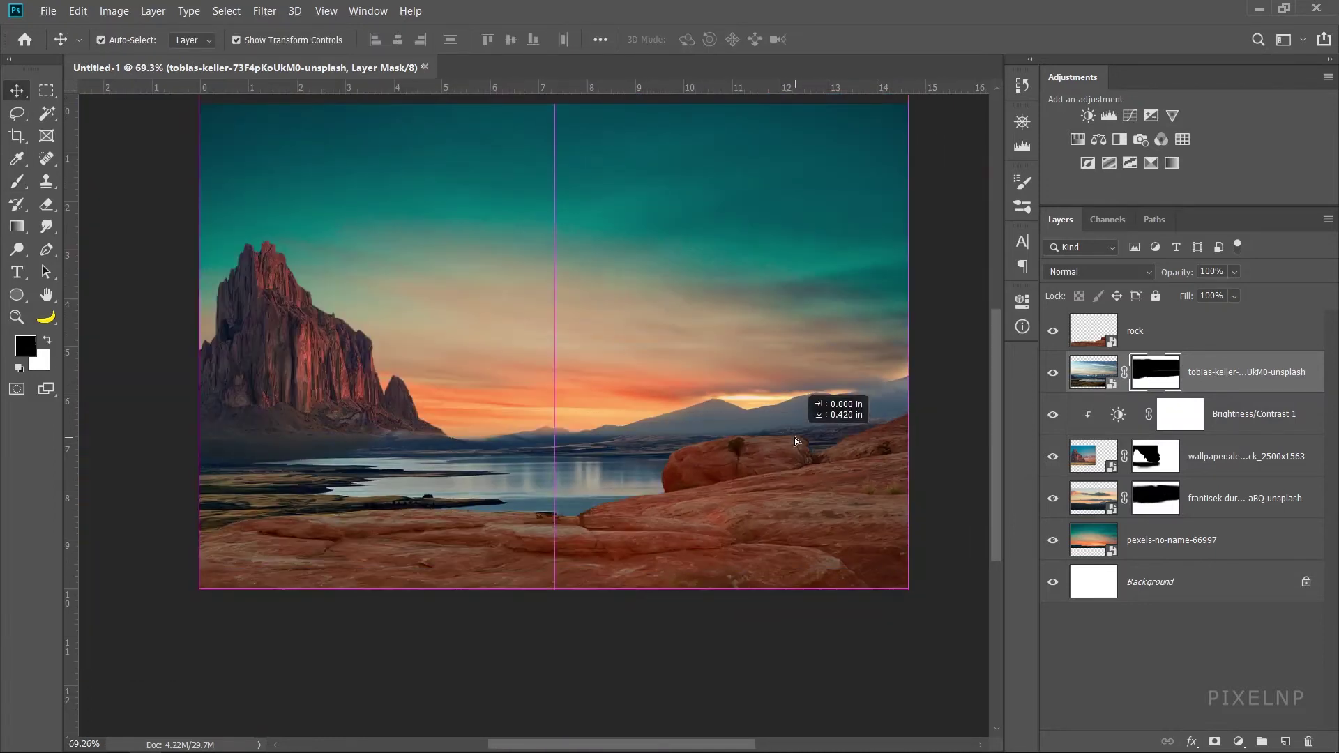
{"action": "key", "text": "ctrl+t"}
{"action": "left_click_drag", "start_coordinate": [961, 464], "coordinate": [959, 468]}
{"action": "left_click", "coordinate": [836, 39]}
- Mask out the light shoreline strips and horizon band with a ~58 px, then ~30 px brush
{"action": "key", "text": "b"}
{"action": "scroll", "coordinate": [643, 344], "scroll_direction": "up", "scroll_amount": 2}
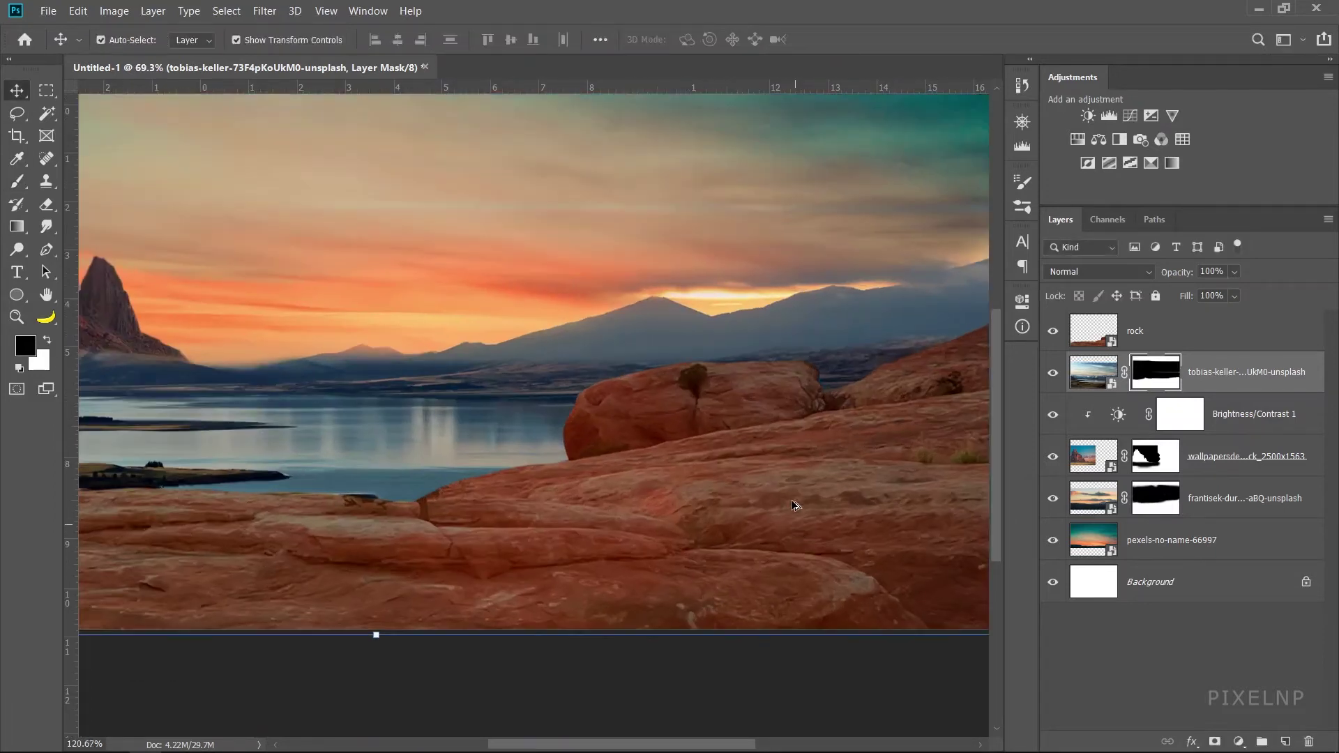
{"action": "scroll", "coordinate": [768, 314], "scroll_direction": "up", "scroll_amount": 1}
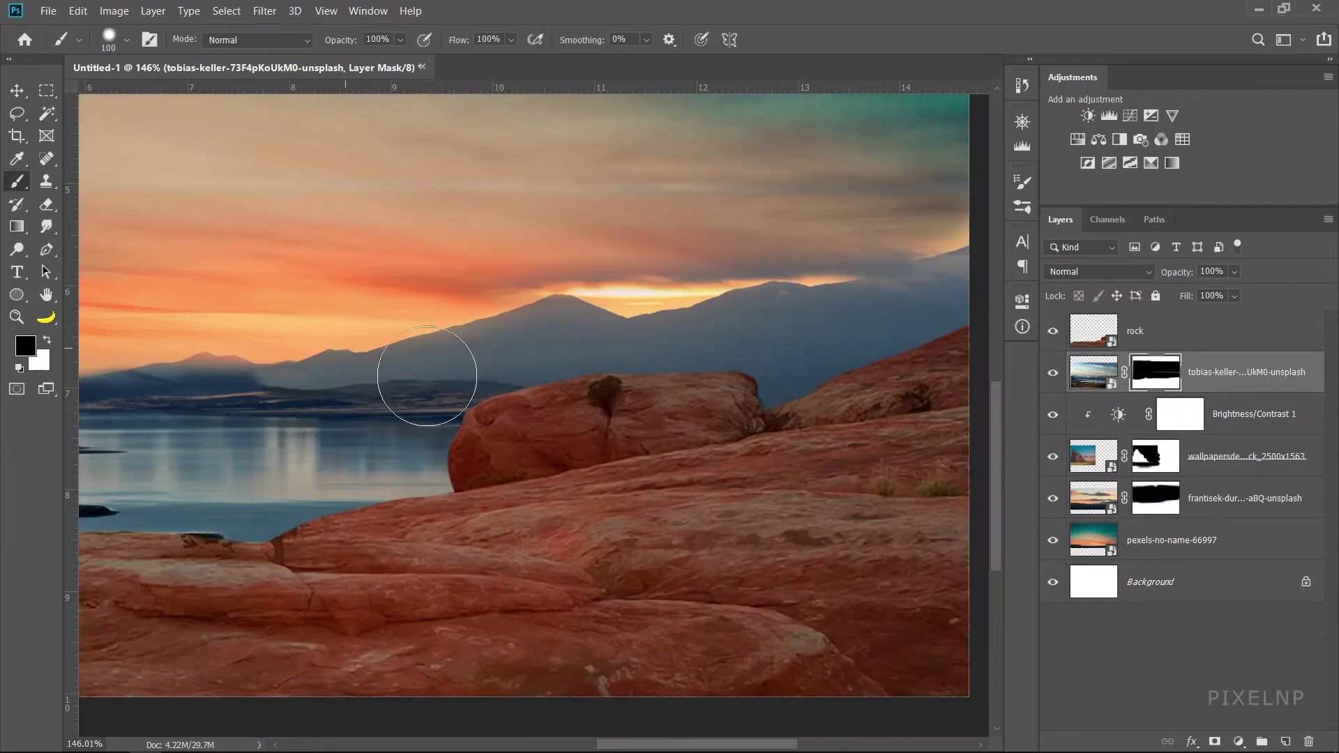
{"action": "right_click", "coordinate": [675, 418], "text": "alt"}
{"action": "scroll", "coordinate": [597, 346], "scroll_direction": "up", "scroll_amount": 3}
{"action": "left_click_drag", "start_coordinate": [597, 347], "coordinate": [556, 359]}
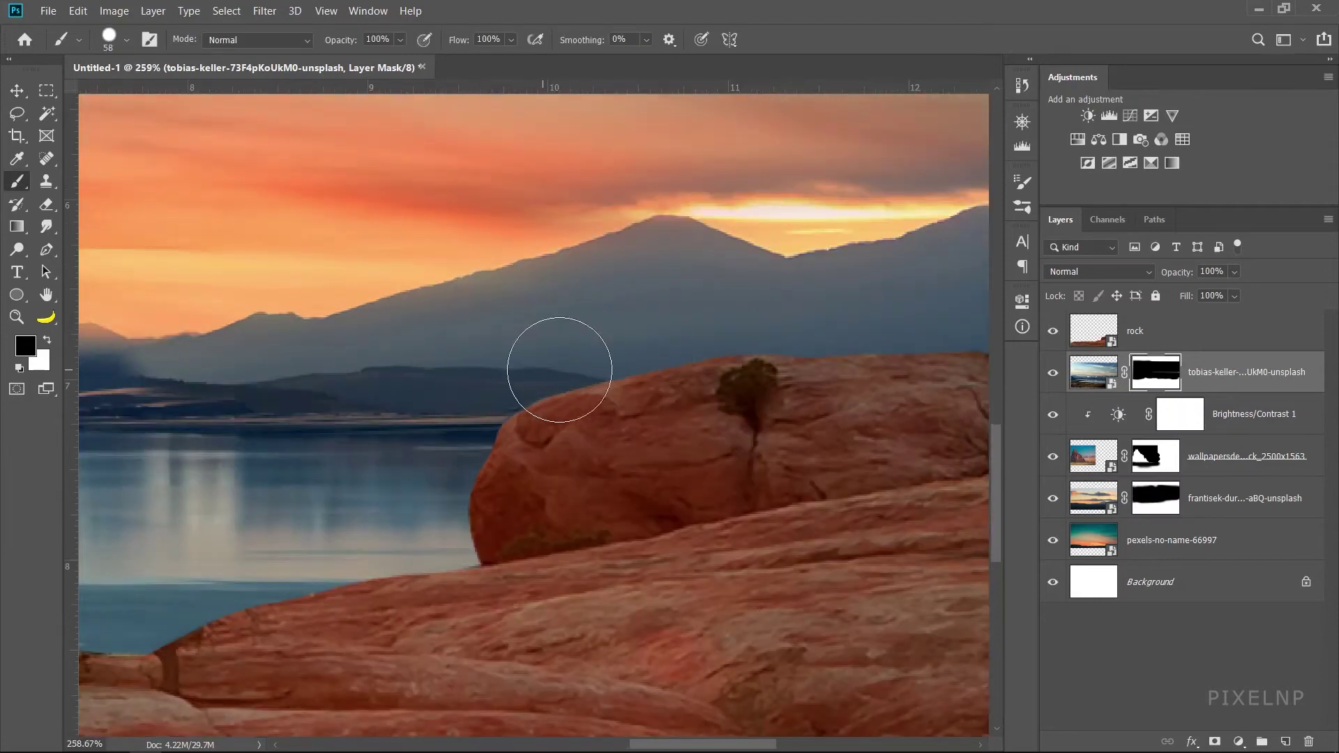
{"action": "right_click", "coordinate": [530, 386], "text": "alt"}
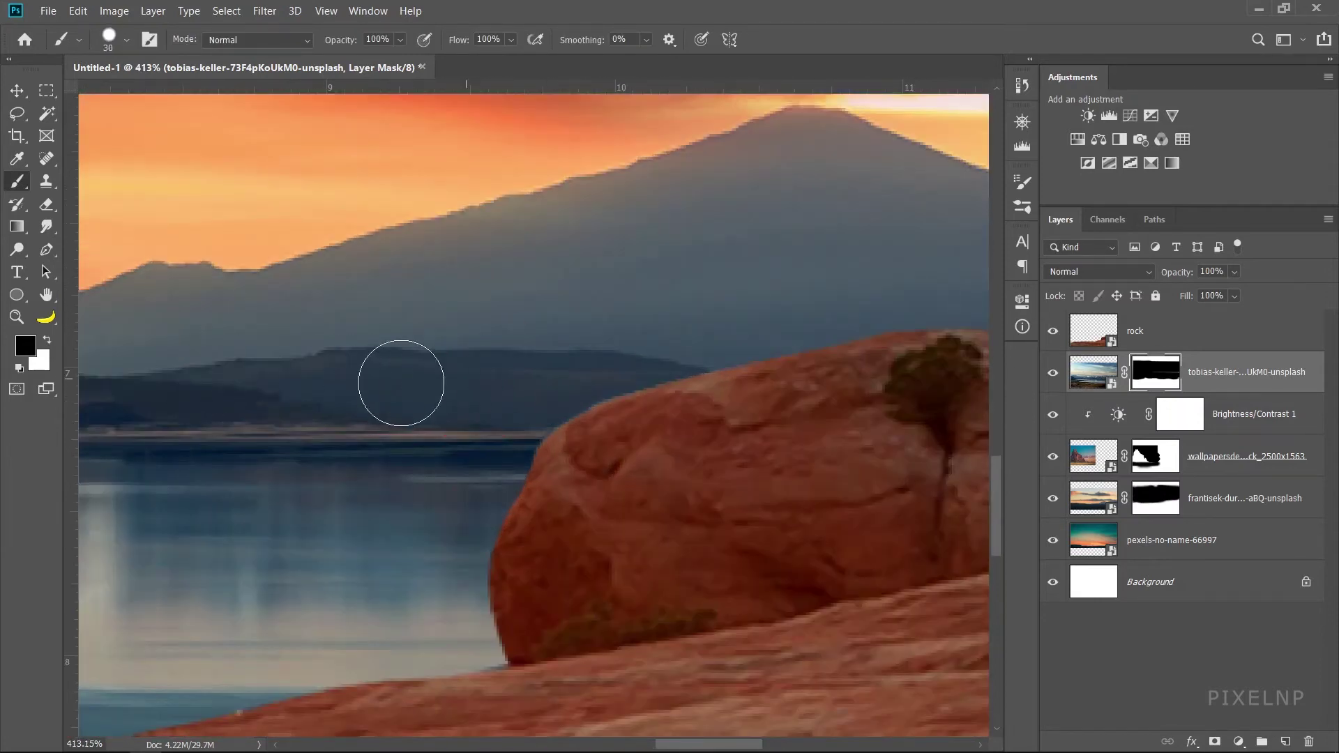
{"action": "scroll", "coordinate": [397, 383], "scroll_direction": "up", "scroll_amount": 2}
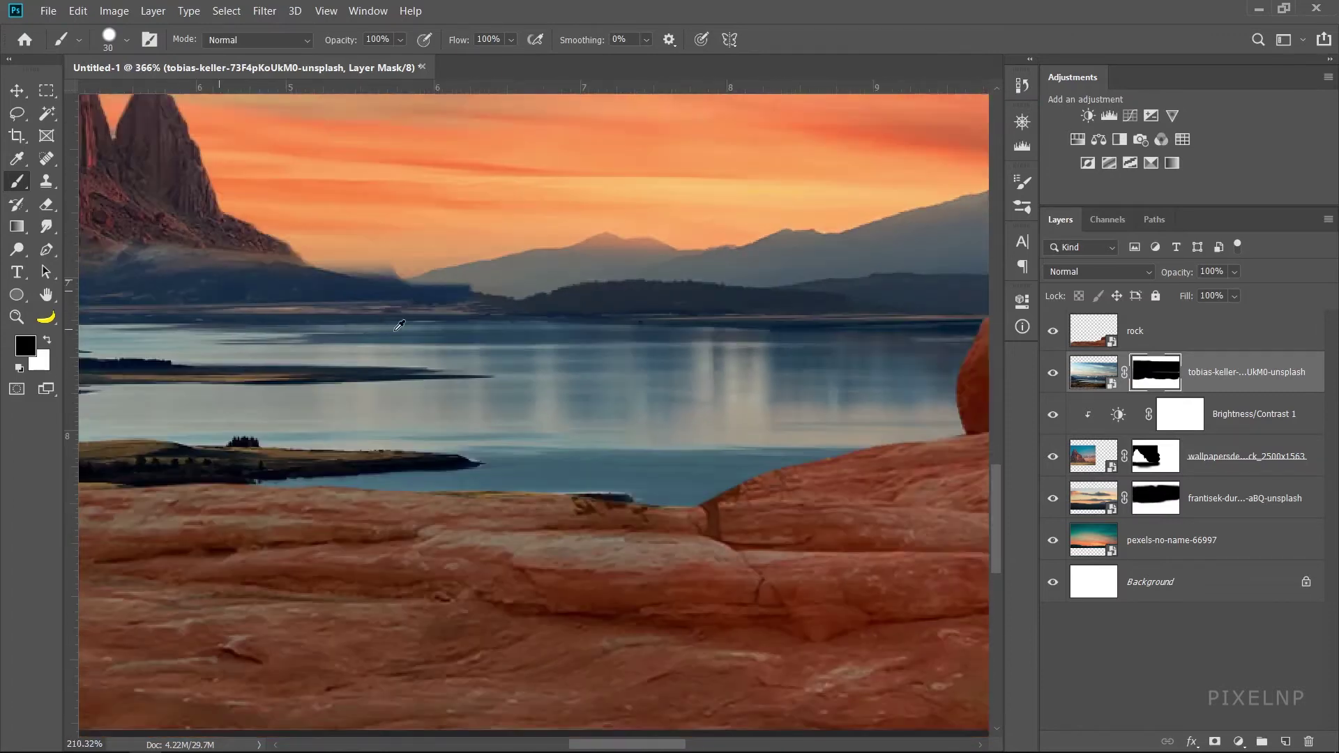
{"action": "left_click_drag", "start_coordinate": [454, 283], "coordinate": [550, 279]}
{"action": "scroll", "coordinate": [442, 298], "scroll_direction": "down", "scroll_amount": 3}
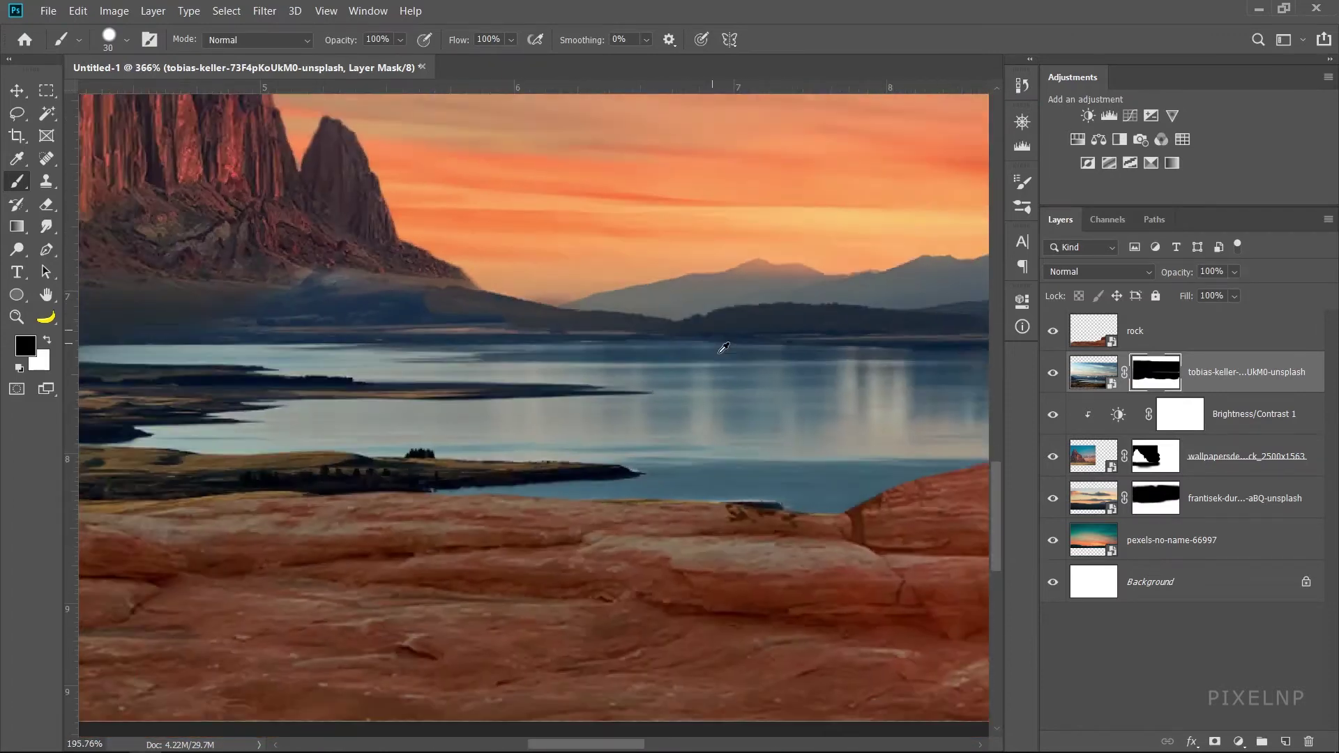
{"action": "scroll", "coordinate": [568, 233], "scroll_direction": "up", "scroll_amount": 2}
{"action": "left_click_drag", "start_coordinate": [852, 293], "coordinate": [365, 275]}
- Set the mask brush to about 48 px with 60% flow for softer strokes
{"action": "right_click", "coordinate": [390, 272], "text": "alt"}
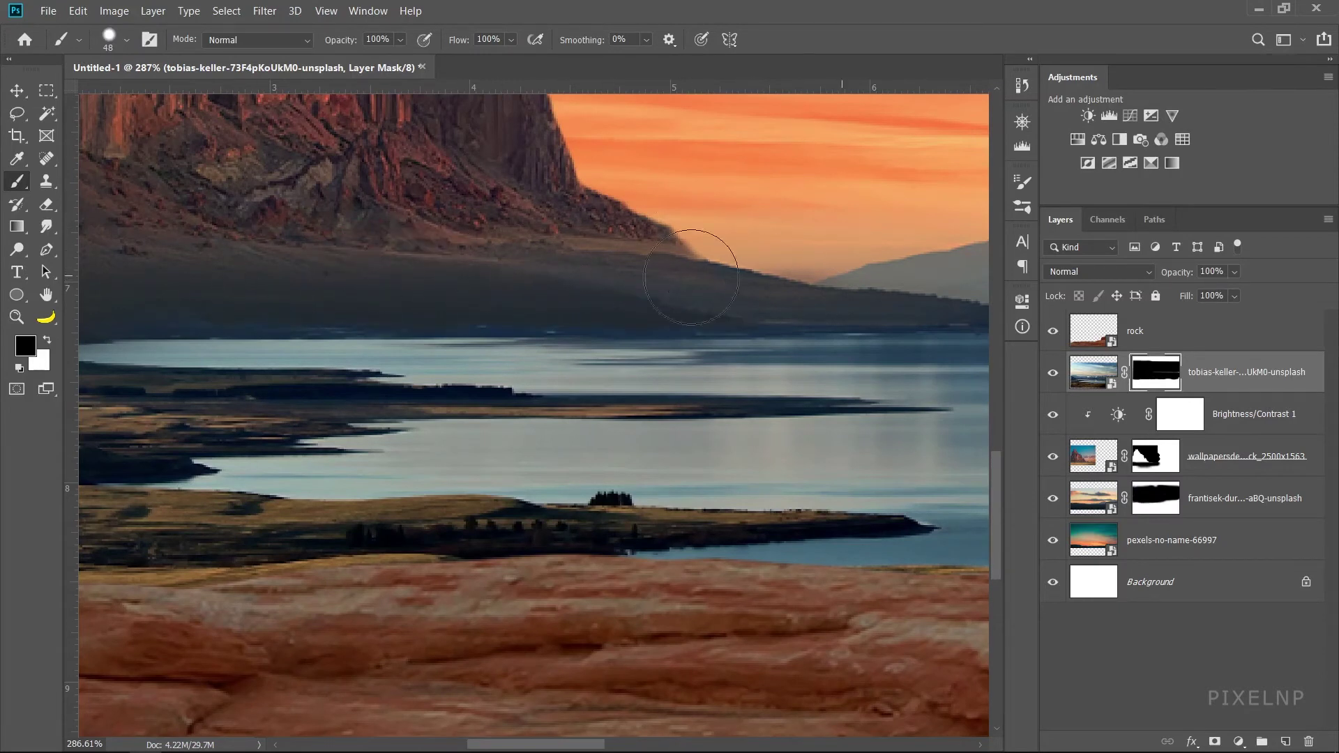
{"action": "type", "text": "60"}
{"action": "key", "text": "Return"}
{"action": "scroll", "coordinate": [517, 293], "scroll_direction": "down", "scroll_amount": 2}
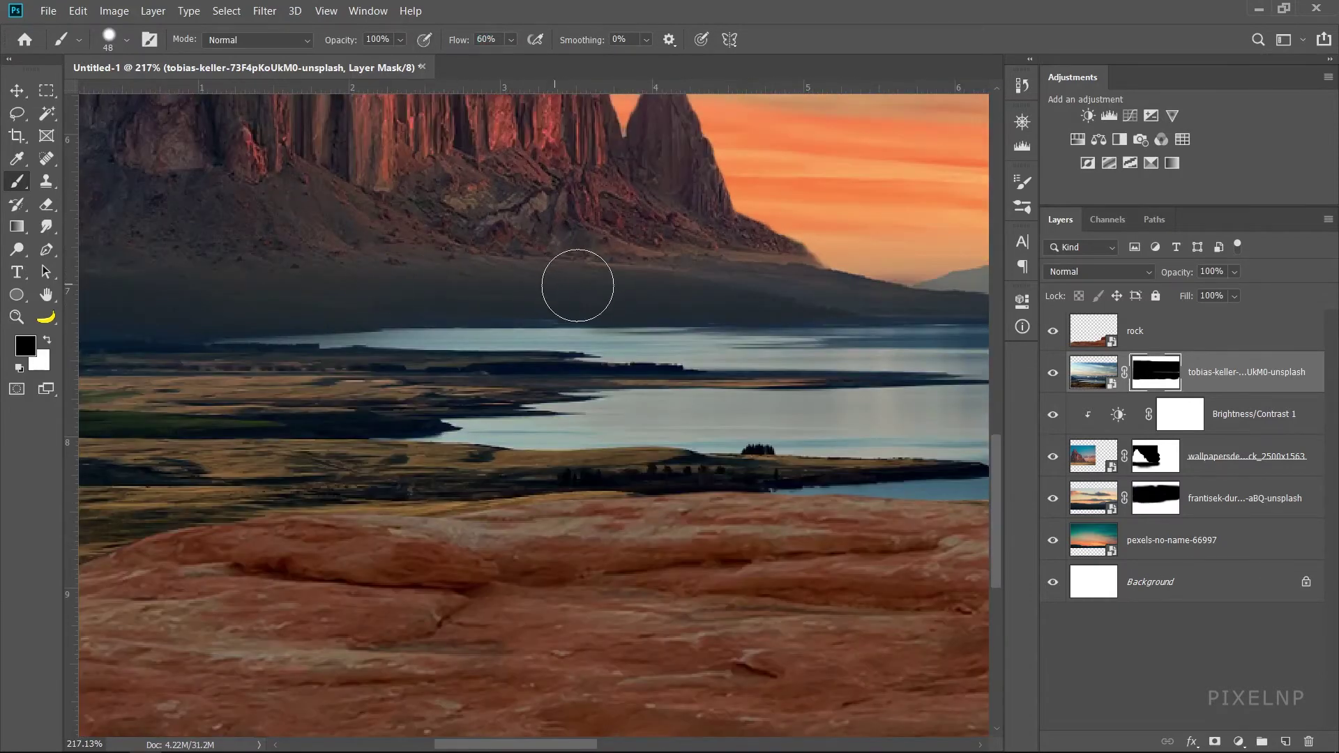
{"action": "scroll", "coordinate": [488, 321], "scroll_direction": "down", "scroll_amount": 1}
{"action": "scroll", "coordinate": [308, 338], "scroll_direction": "down", "scroll_amount": 3}
{"action": "scroll", "coordinate": [284, 350], "scroll_direction": "up", "scroll_amount": 3}
{"action": "scroll", "coordinate": [122, 342], "scroll_direction": "down", "scroll_amount": 3}
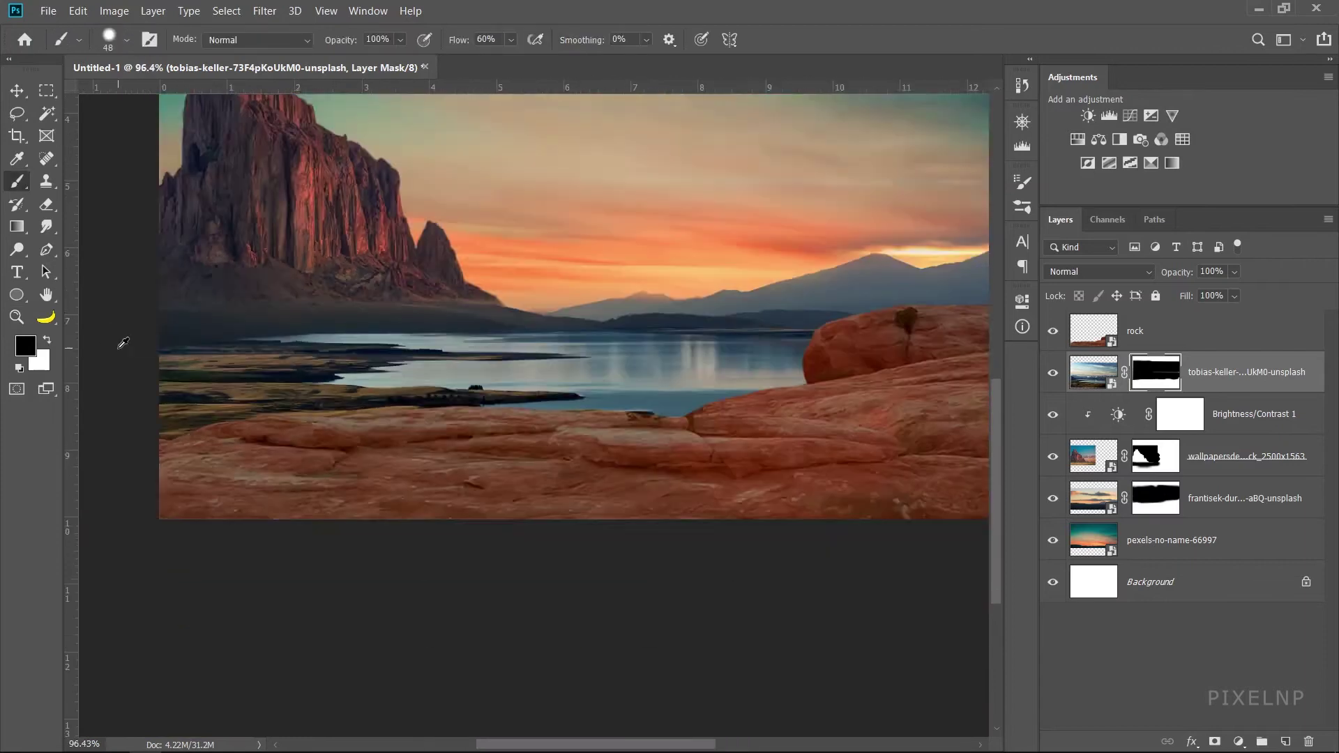
{"action": "scroll", "coordinate": [123, 343], "scroll_direction": "up", "scroll_amount": 3}
{"action": "scroll", "coordinate": [542, 315], "scroll_direction": "down", "scroll_amount": 1}
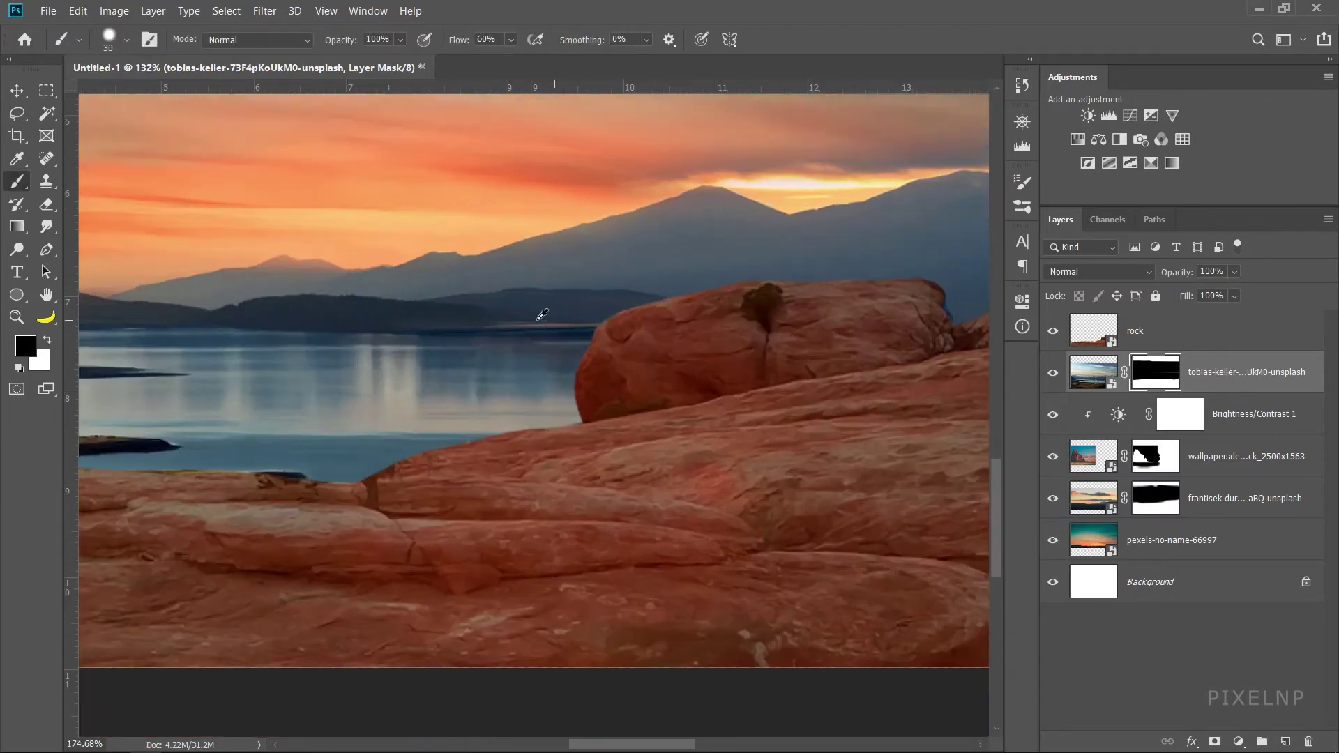
{"action": "scroll", "coordinate": [543, 315], "scroll_direction": "down", "scroll_amount": 1}
{"action": "scroll", "coordinate": [715, 314], "scroll_direction": "down", "scroll_amount": 1}
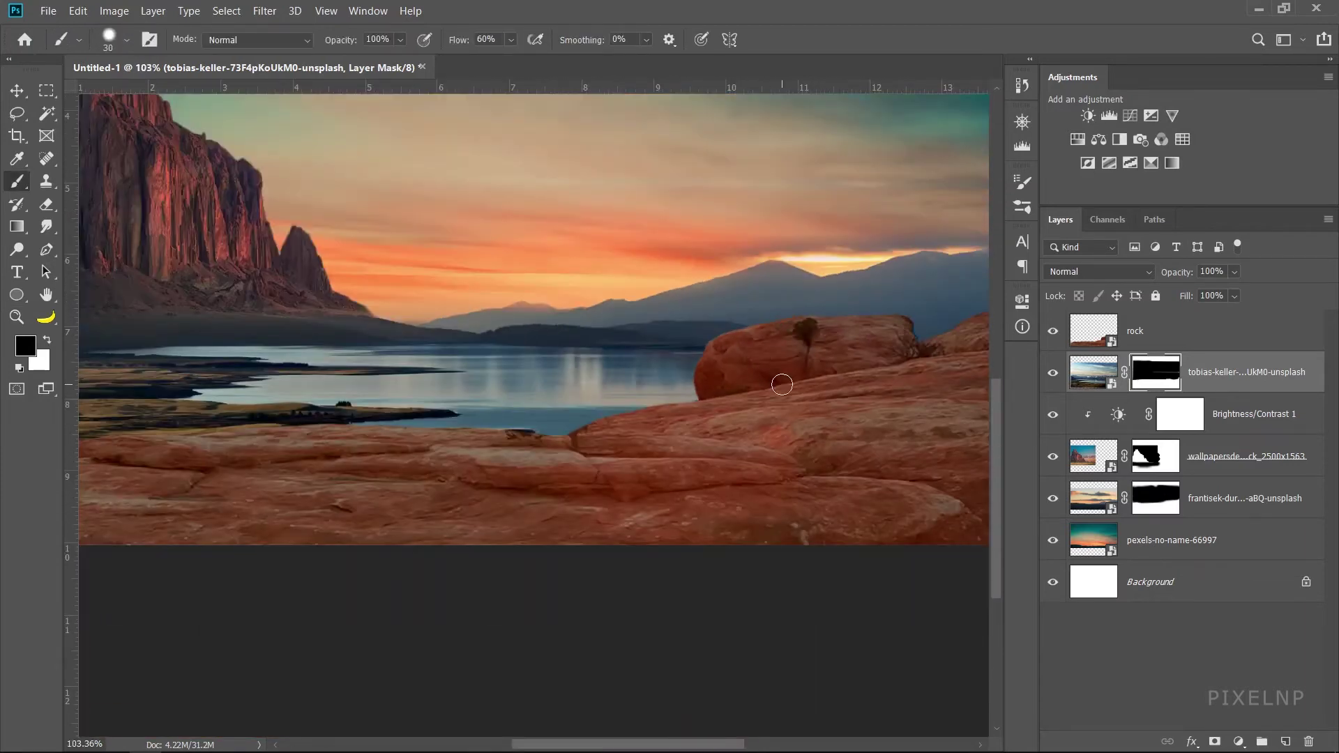
{"action": "scroll", "coordinate": [492, 326], "scroll_direction": "down", "scroll_amount": 1}
{"action": "scroll", "coordinate": [651, 463], "scroll_direction": "down", "scroll_amount": 1}
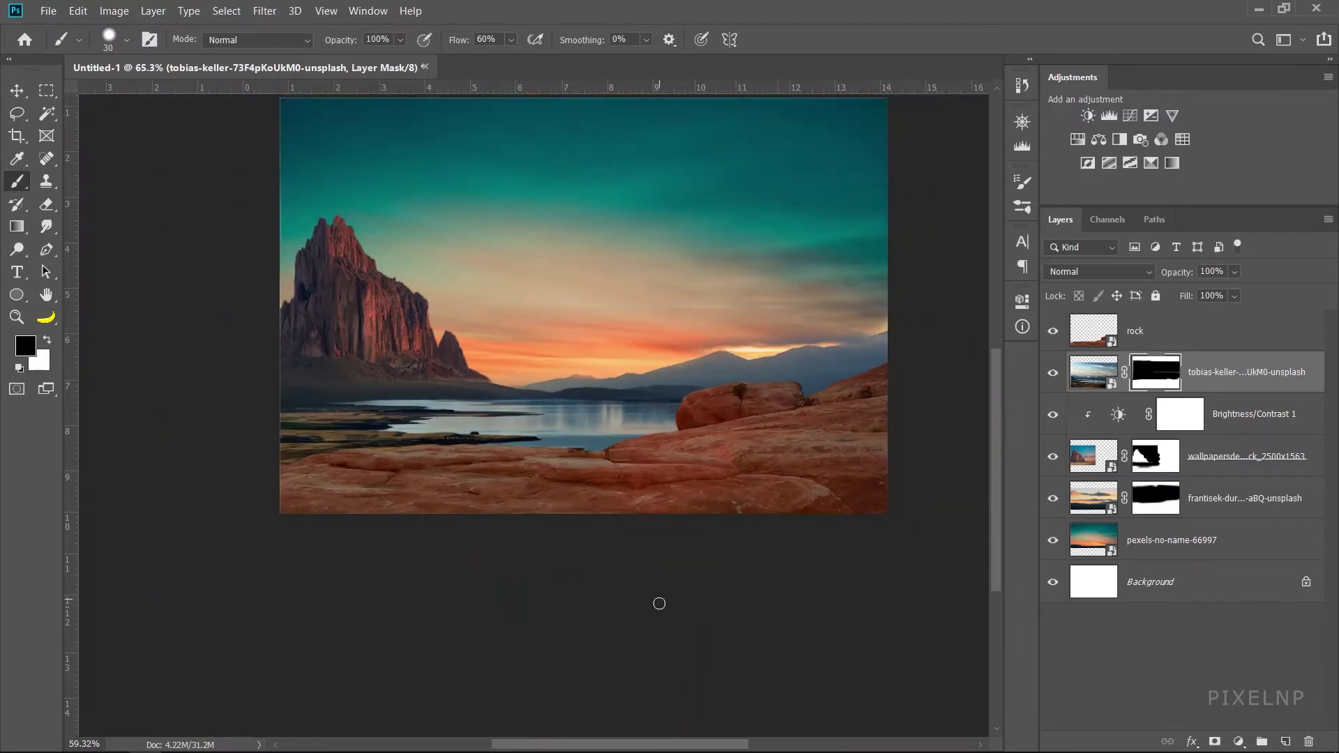
{"action": "scroll", "coordinate": [658, 601], "scroll_direction": "up", "scroll_amount": 1}
{"action": "scroll", "coordinate": [658, 601], "scroll_direction": "down", "scroll_amount": 1}
{"action": "scroll", "coordinate": [994, 374], "scroll_direction": "up", "scroll_amount": 1}
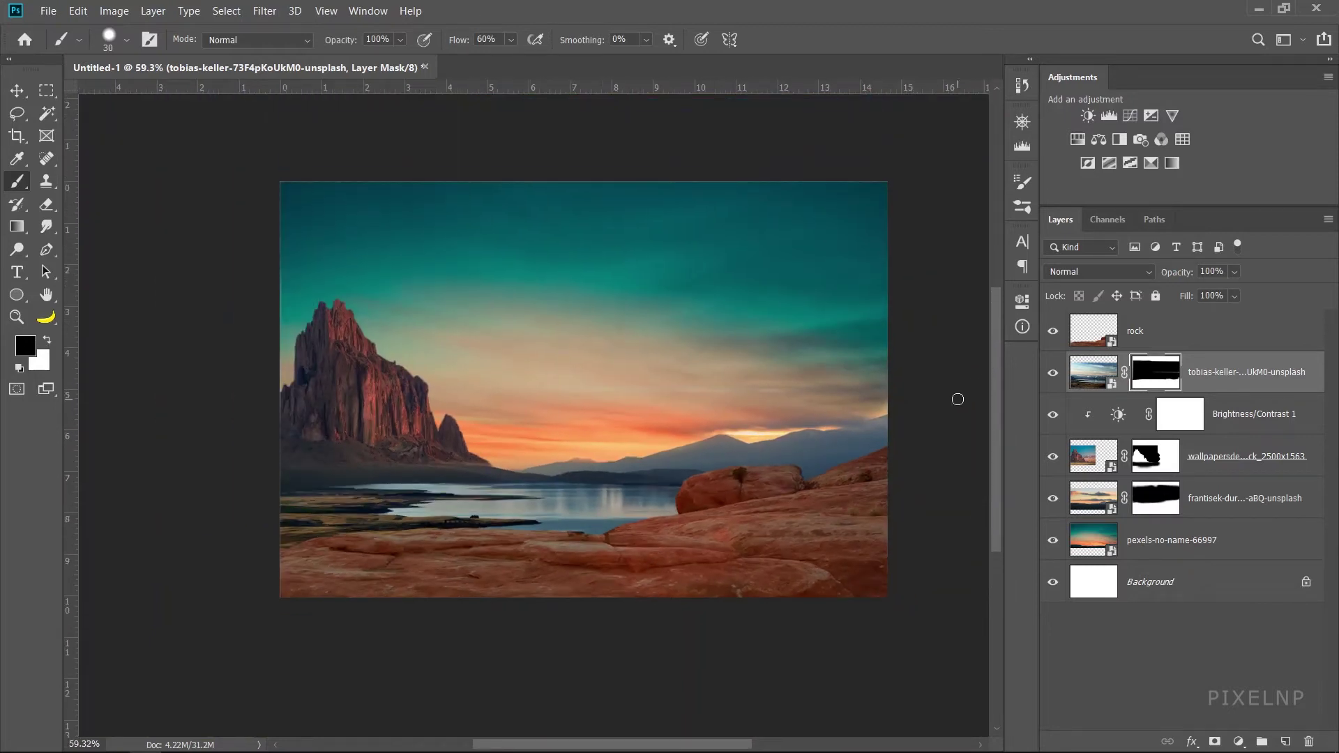
- Open mars-11012.jpg from the source photos folder
{"action": "key", "text": "alt+Tab"}
{"action": "scroll", "coordinate": [977, 349], "scroll_direction": "up", "scroll_amount": 1}
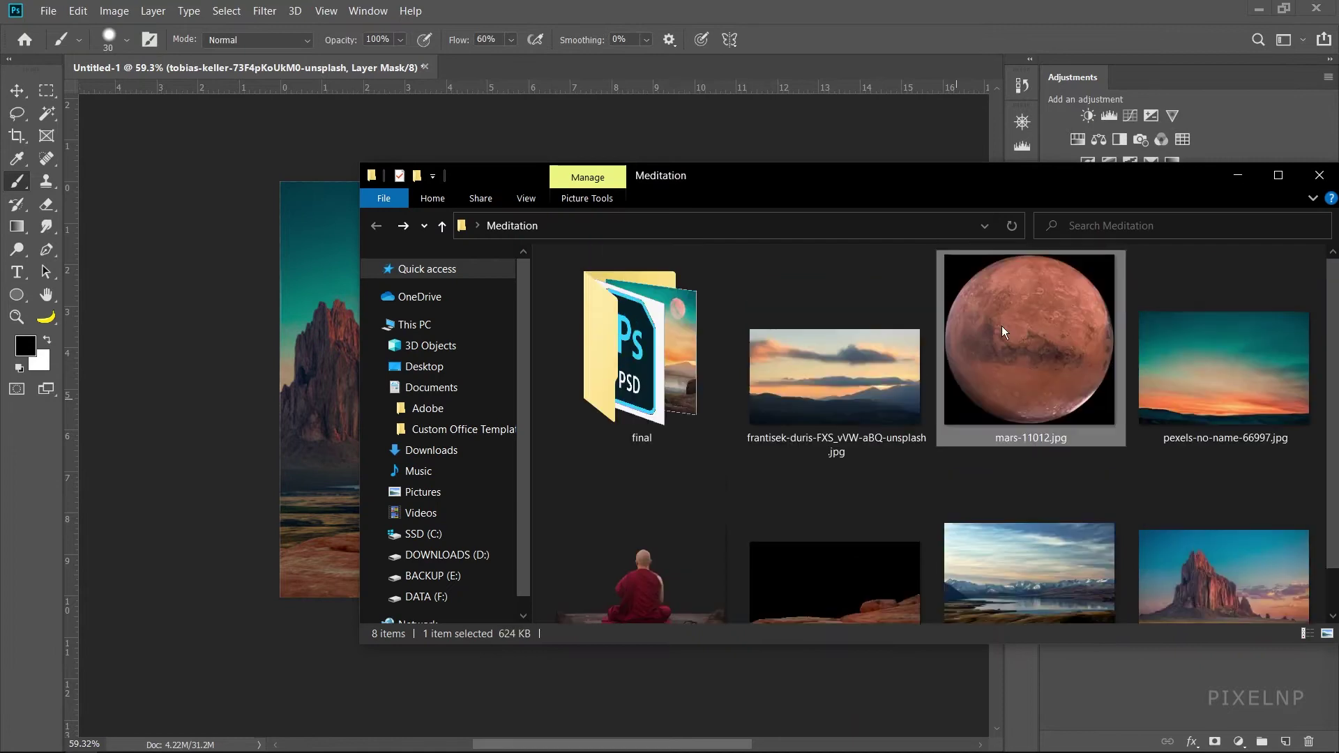
{"action": "mouse_move", "coordinate": [1002, 325]}
{"action": "left_mouse_down"}
{"action": "mouse_move", "coordinate": [795, 258]}
{"action": "mouse_move", "coordinate": [535, 63]}
{"action": "left_mouse_up"}
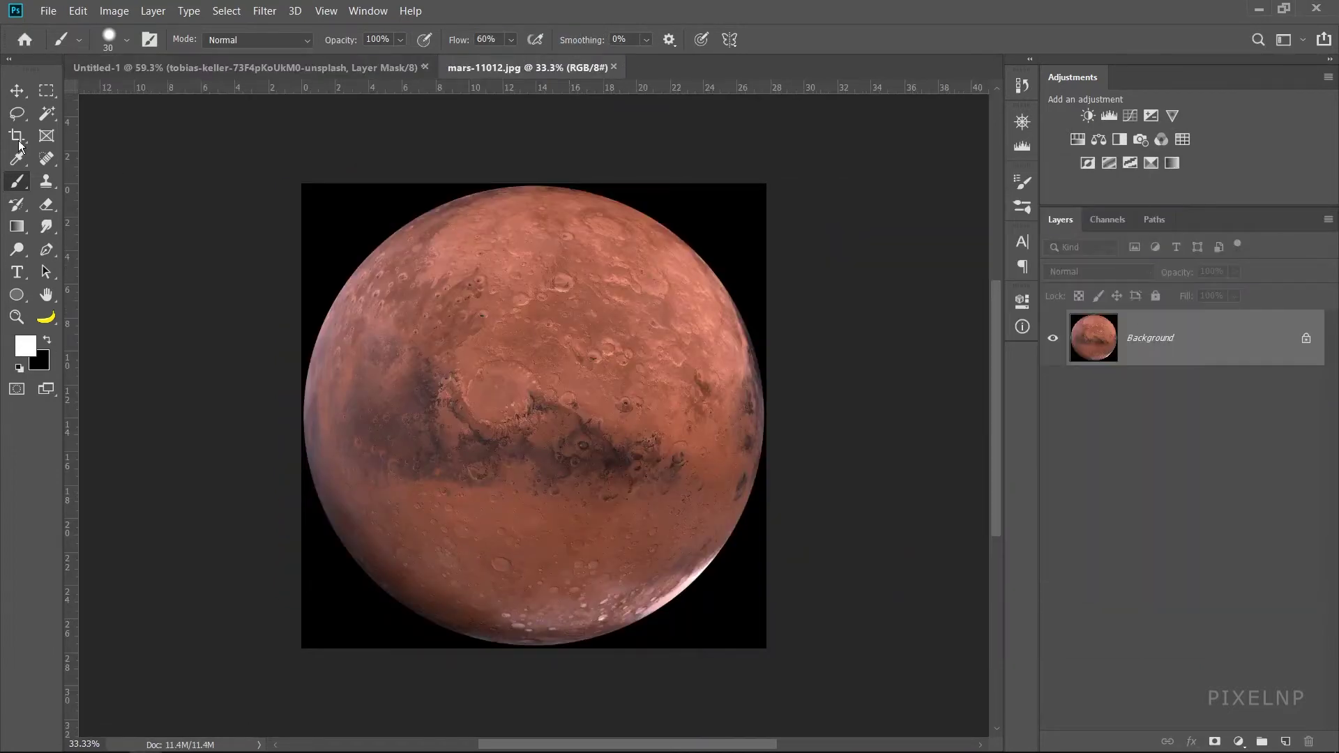
- Select the black background with Magic Wand, invert, and mask it away
{"action": "left_click", "coordinate": [46, 113]}
{"action": "left_click", "coordinate": [349, 233]}
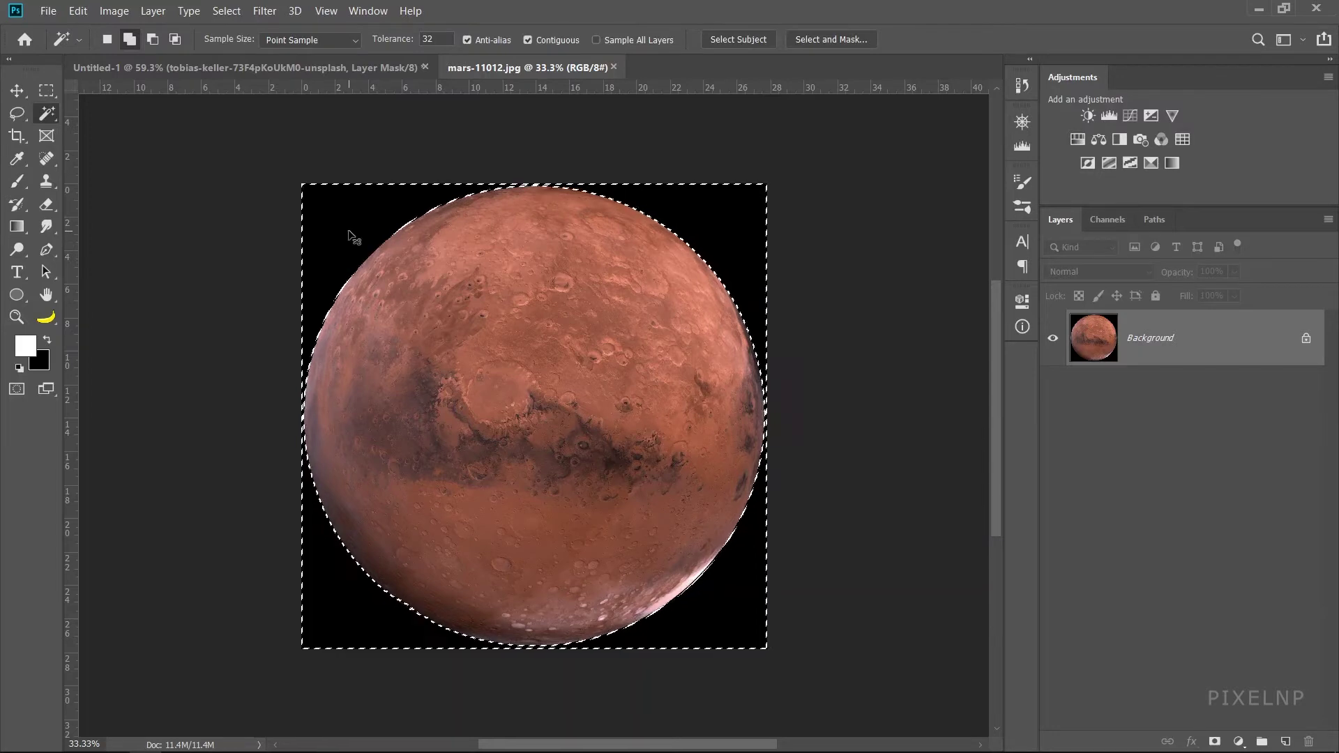
{"action": "key", "text": "ctrl+shift+i"}
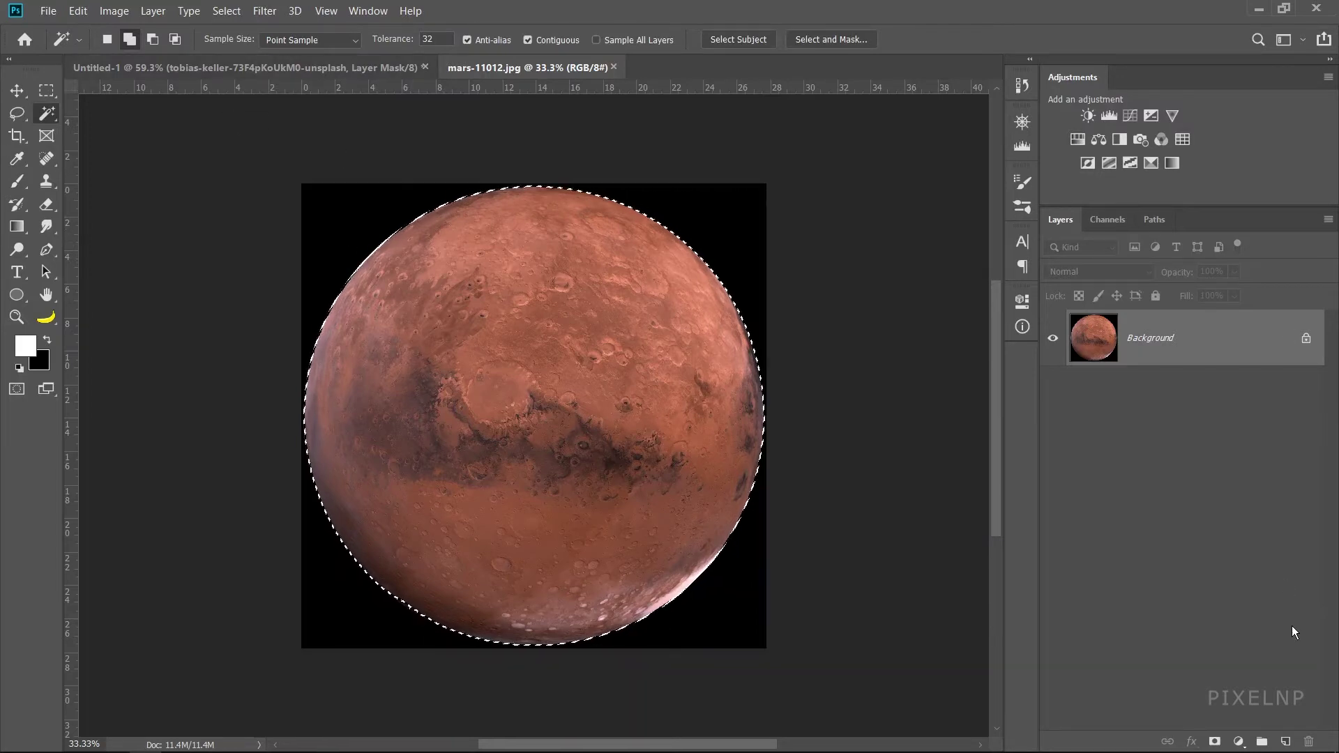
{"action": "left_click", "coordinate": [1214, 742]}
- Drag the masked Mars layer into the composite document
{"action": "scroll", "coordinate": [630, 436], "scroll_direction": "up", "scroll_amount": 1}
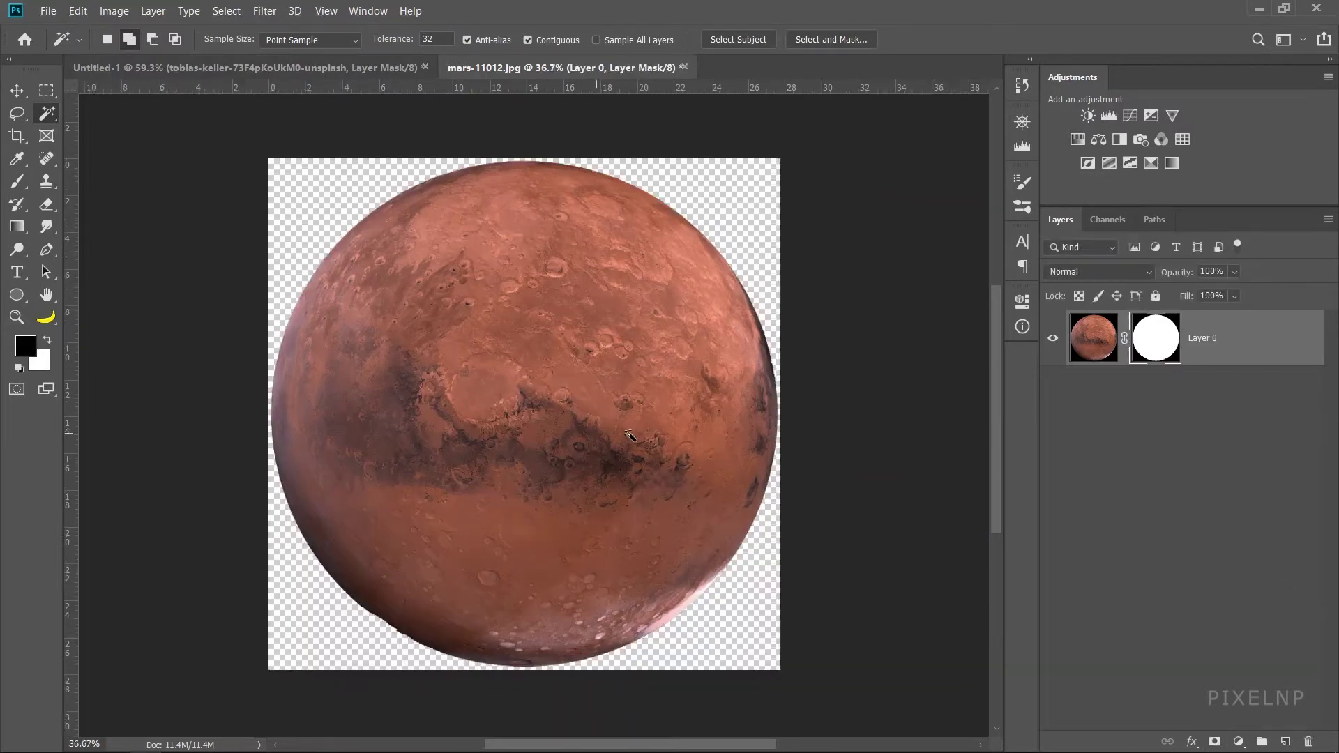
{"action": "scroll", "coordinate": [630, 436], "scroll_direction": "up", "scroll_amount": 1}
{"action": "key", "text": "v"}
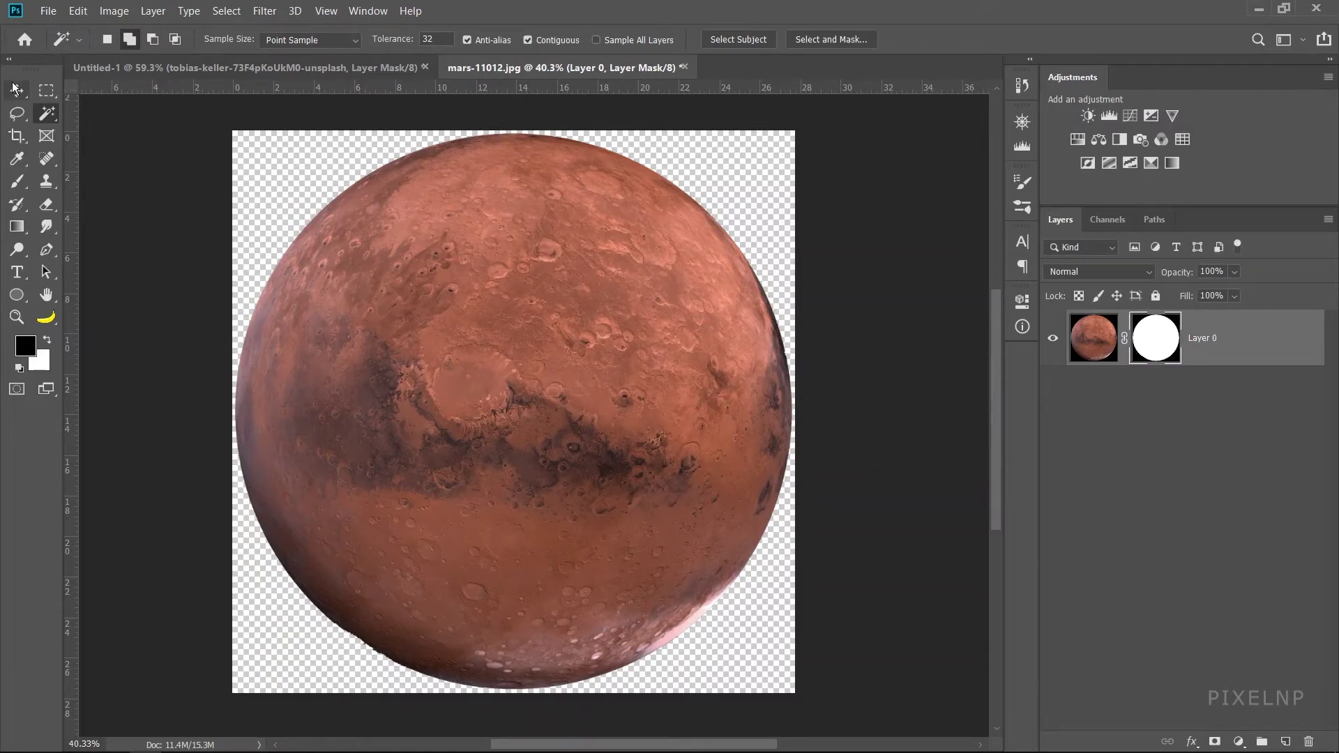
{"action": "mouse_move", "coordinate": [396, 181]}
{"action": "left_mouse_down"}
{"action": "mouse_move", "coordinate": [241, 59]}
{"action": "mouse_move", "coordinate": [594, 381]}
{"action": "left_mouse_up"}
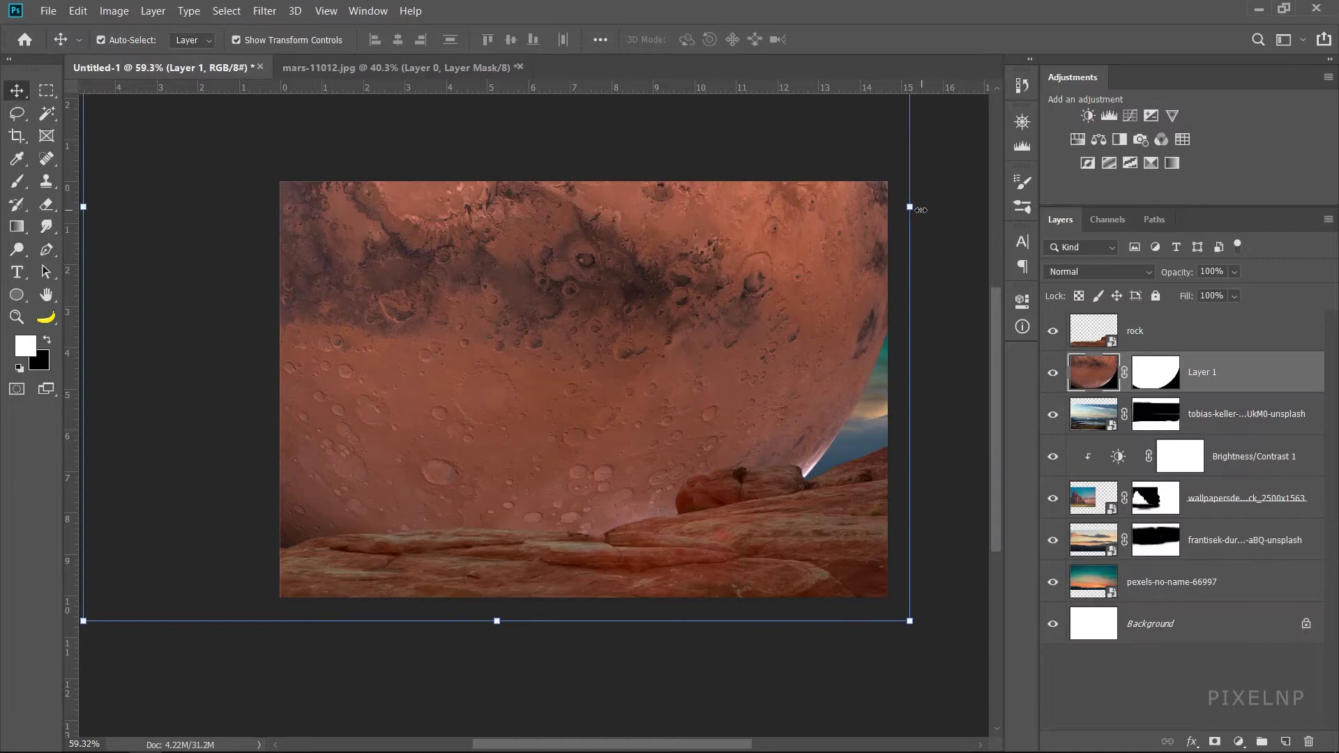
- Shrink Mars into the upper-right sky and move its layer above the rock layer
{"action": "mouse_move", "coordinate": [921, 210]}
{"action": "left_mouse_down"}
{"action": "mouse_move", "coordinate": [449, 203]}
{"action": "mouse_move", "coordinate": [621, 229]}
{"action": "left_mouse_up"}
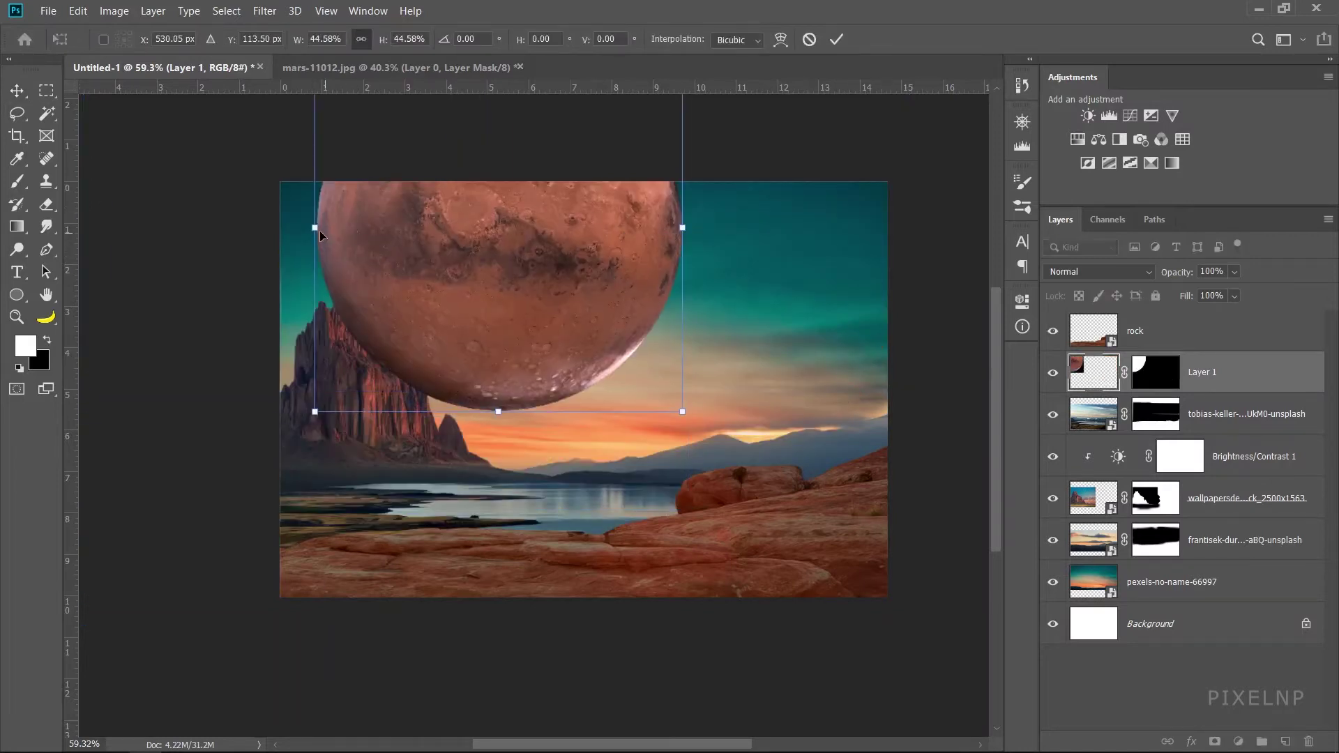
{"action": "mouse_move", "coordinate": [320, 235]}
{"action": "left_mouse_down"}
{"action": "mouse_move", "coordinate": [583, 231]}
{"action": "mouse_move", "coordinate": [767, 264]}
{"action": "mouse_move", "coordinate": [692, 272]}
{"action": "mouse_move", "coordinate": [740, 277]}
{"action": "left_mouse_up"}
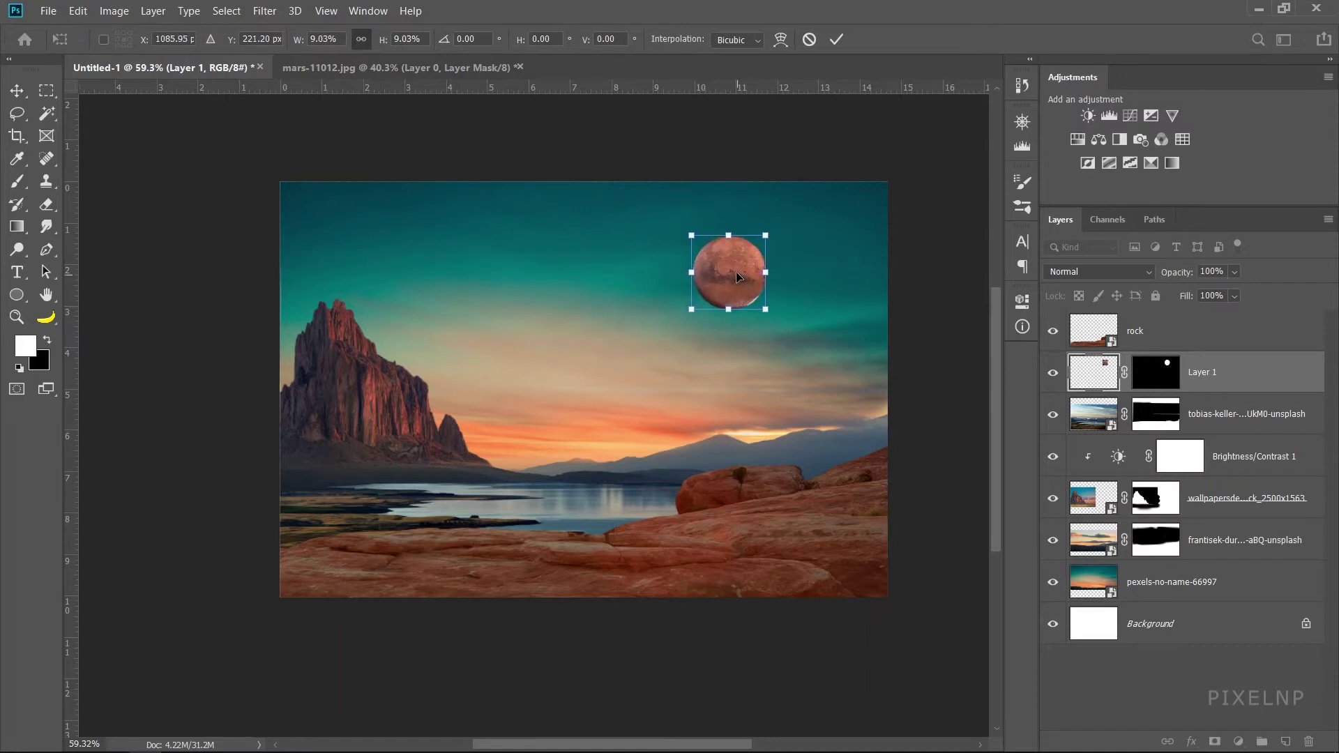
{"action": "left_click", "coordinate": [836, 39]}
{"action": "left_click_drag", "start_coordinate": [1217, 371], "coordinate": [1128, 326]}
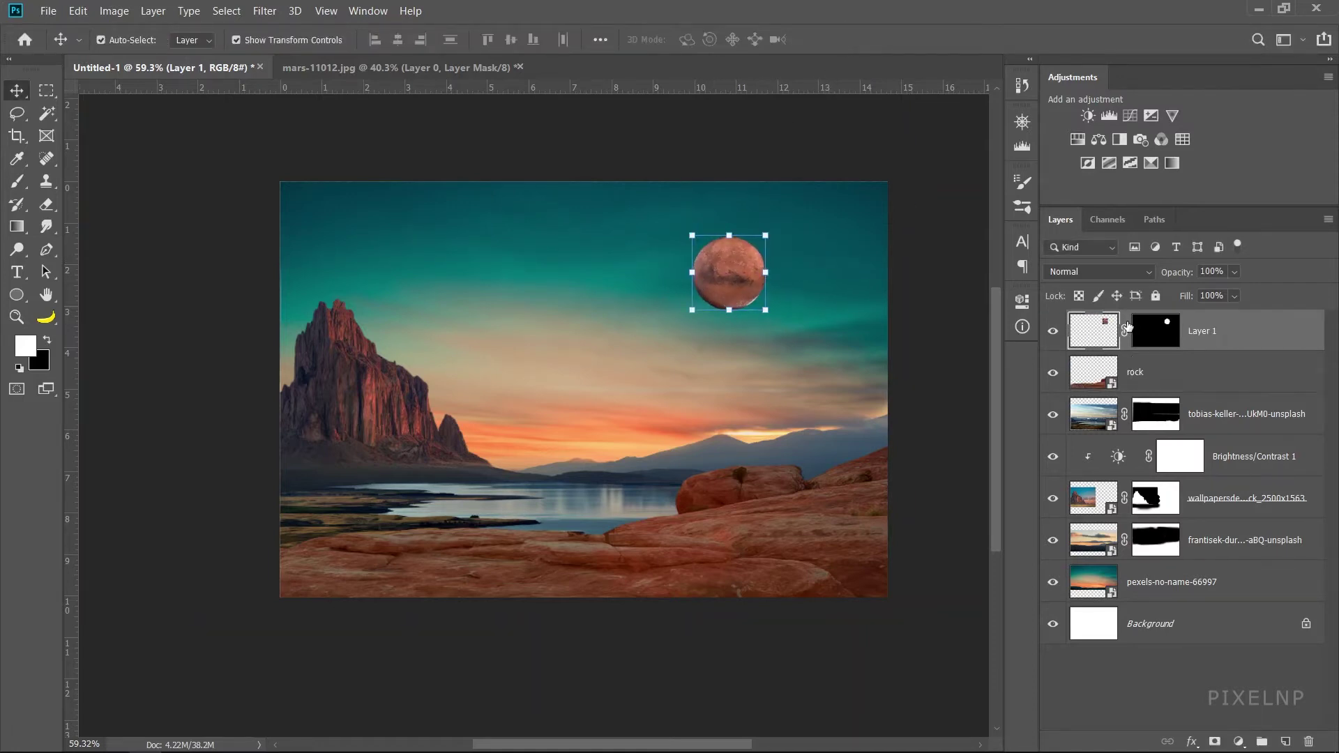
- Set the Mars layer's blend mode to Lighten
{"action": "scroll", "coordinate": [749, 304], "scroll_direction": "up", "scroll_amount": 3}
{"action": "left_click", "coordinate": [1115, 271]}
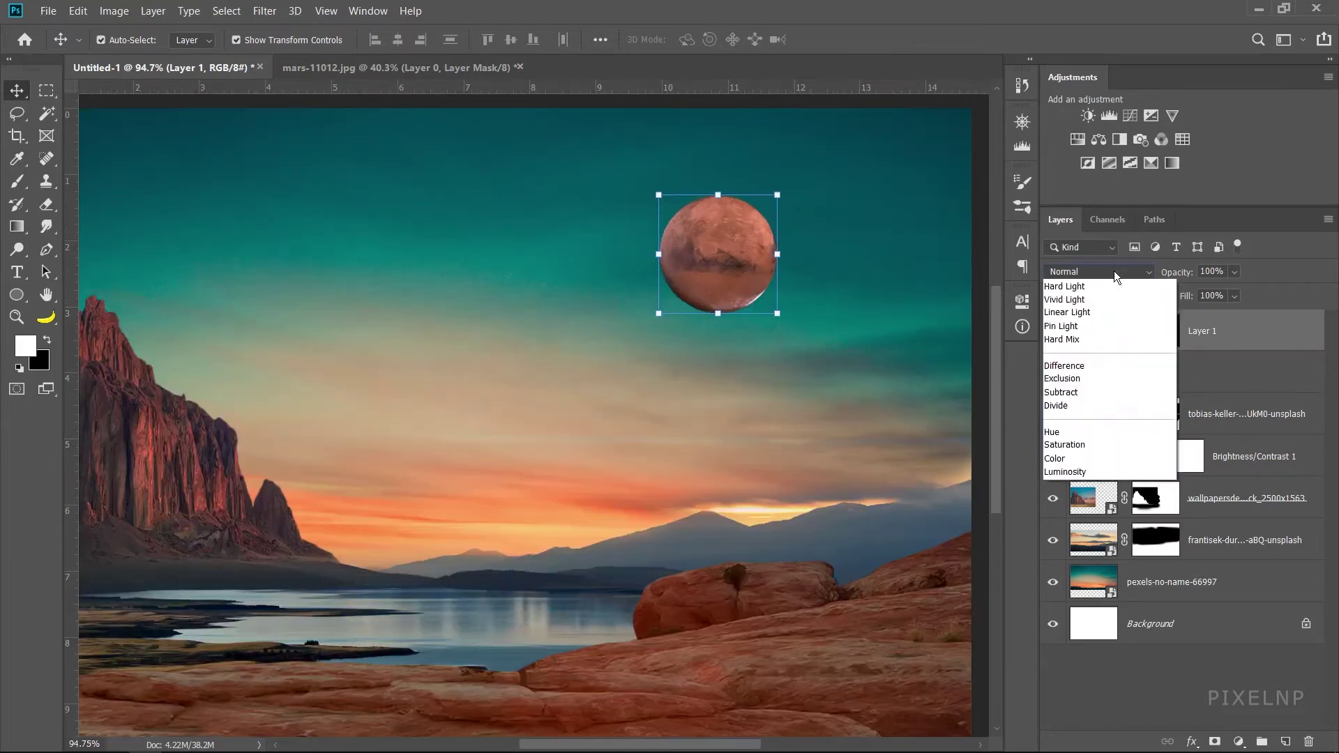
{"action": "left_click", "coordinate": [1089, 406]}
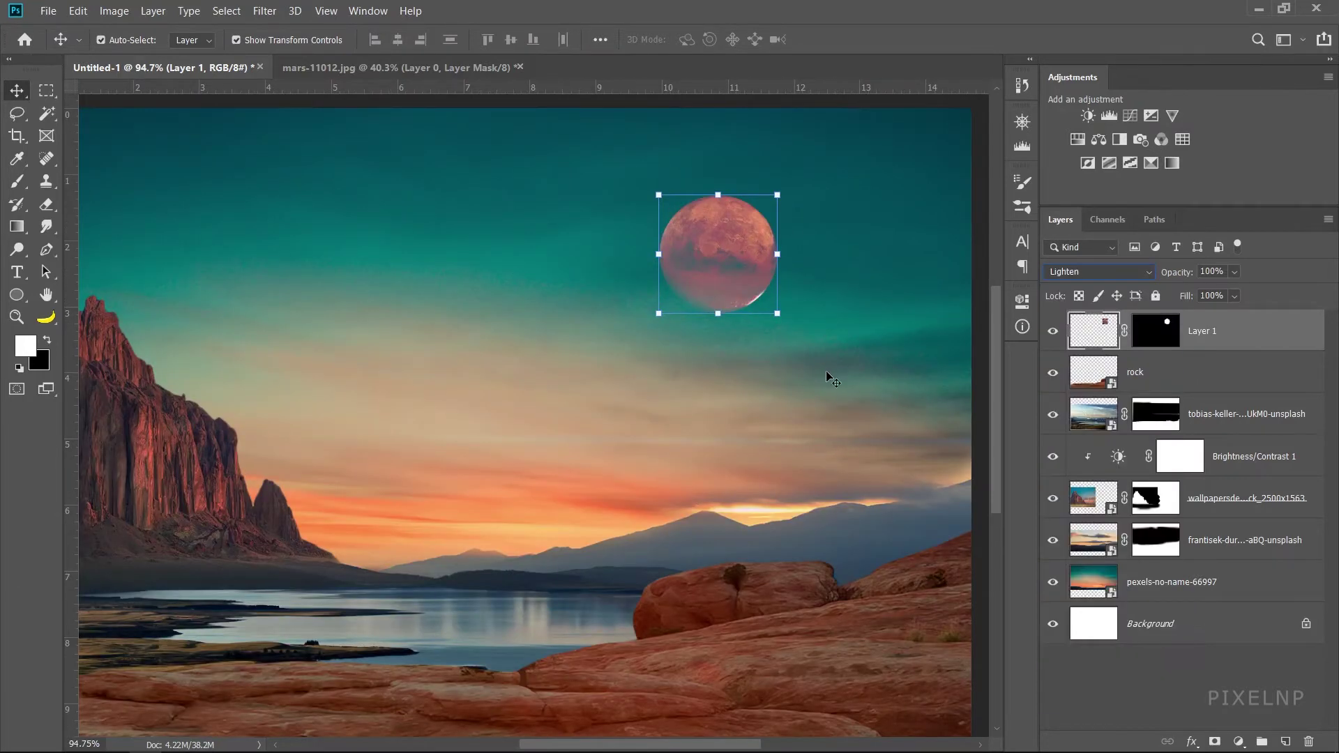
- Shrink Mars slightly more and target its layer mask
{"action": "left_click", "coordinate": [628, 412]}
{"action": "scroll", "coordinate": [627, 413], "scroll_direction": "down", "scroll_amount": 1}
{"action": "scroll", "coordinate": [628, 412], "scroll_direction": "down", "scroll_amount": 2}
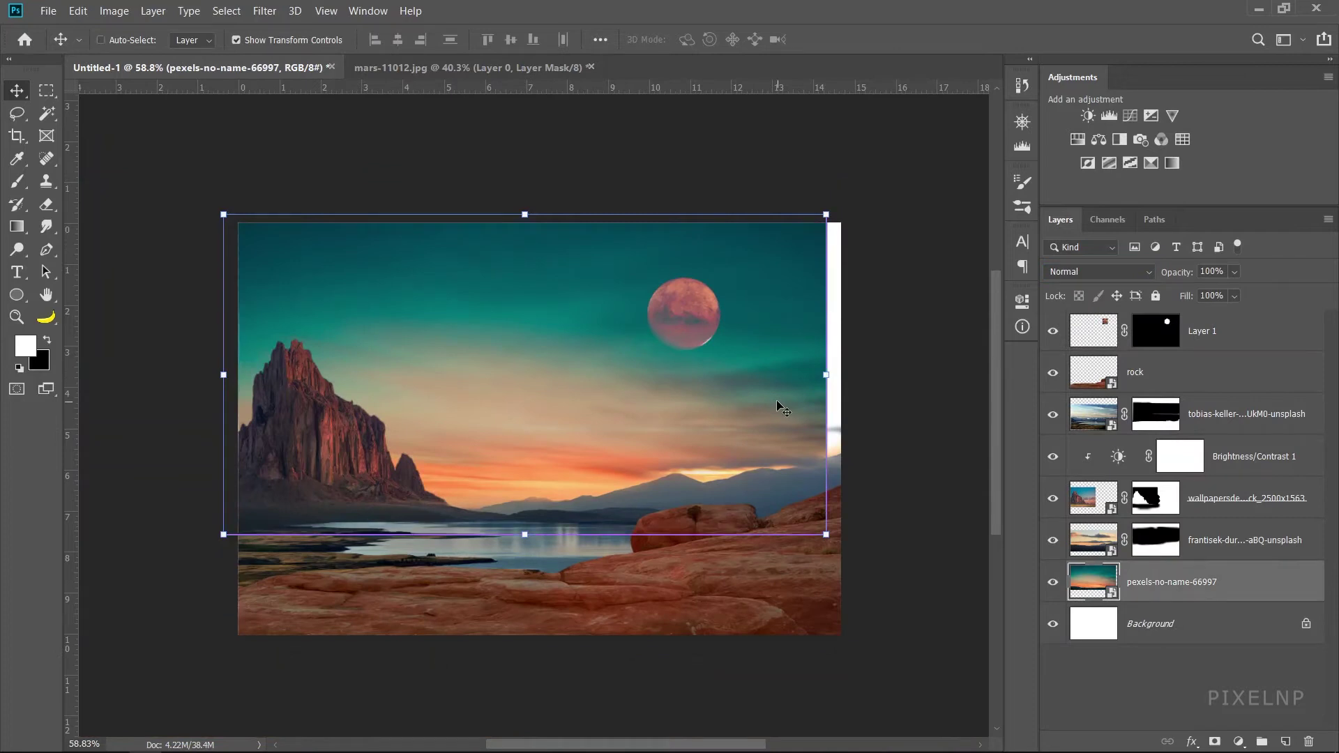
{"action": "left_click", "coordinate": [911, 422]}
{"action": "scroll", "coordinate": [698, 346], "scroll_direction": "up", "scroll_amount": 1}
{"action": "scroll", "coordinate": [700, 301], "scroll_direction": "up", "scroll_amount": 2}
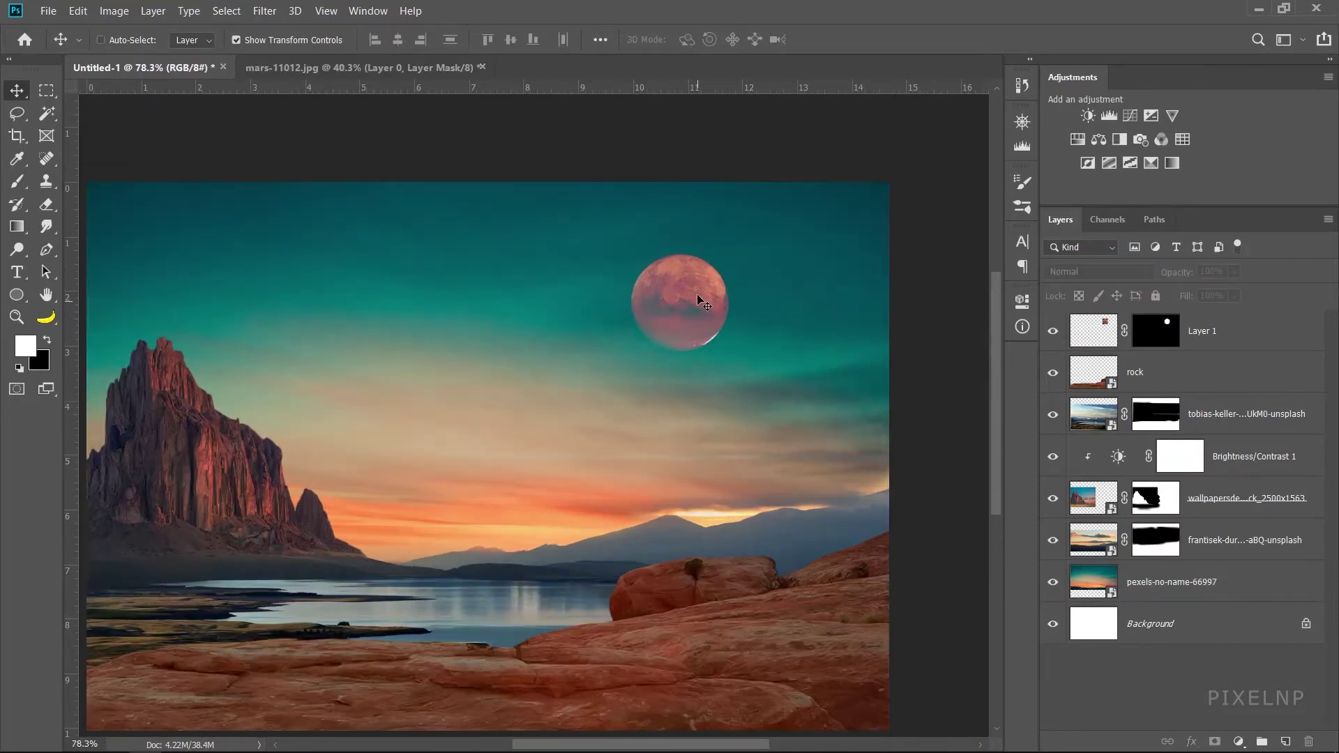
{"action": "left_click", "coordinate": [701, 305]}
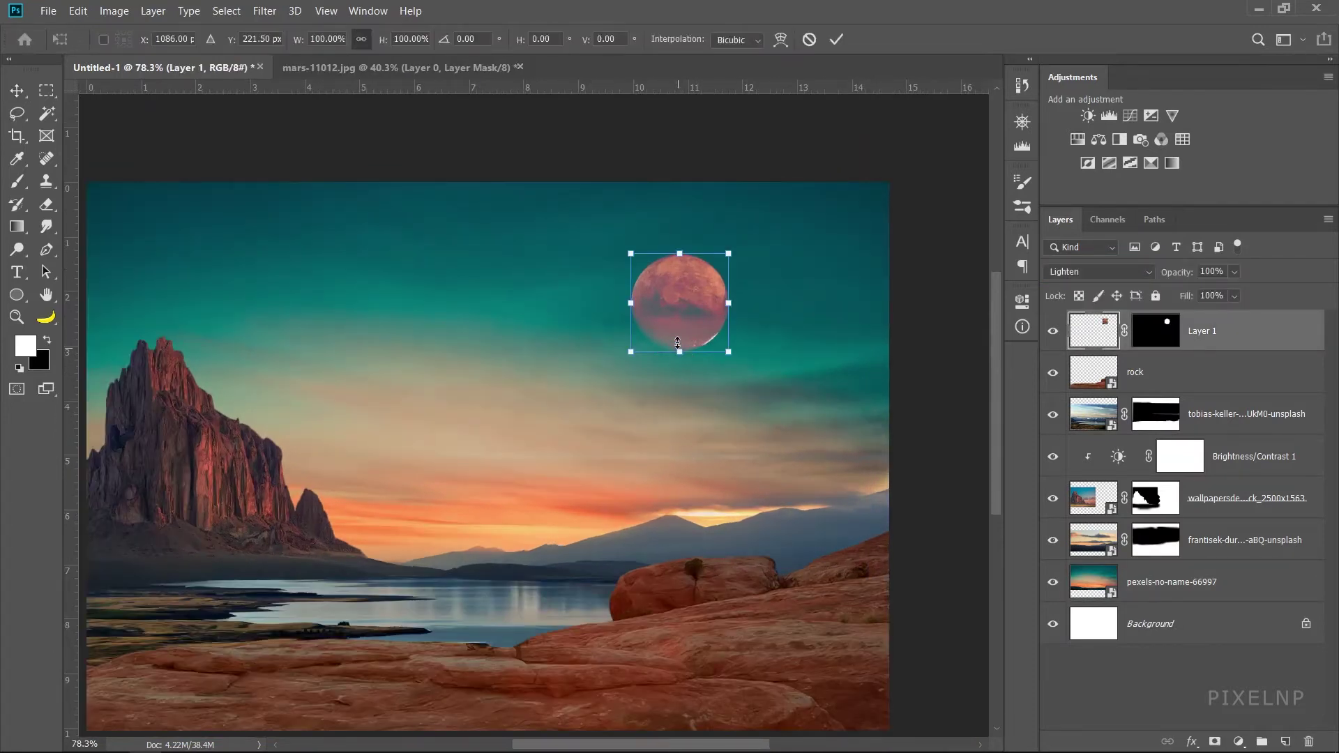
{"action": "left_click_drag", "start_coordinate": [678, 350], "coordinate": [680, 341]}
{"action": "left_click", "coordinate": [1139, 330]}
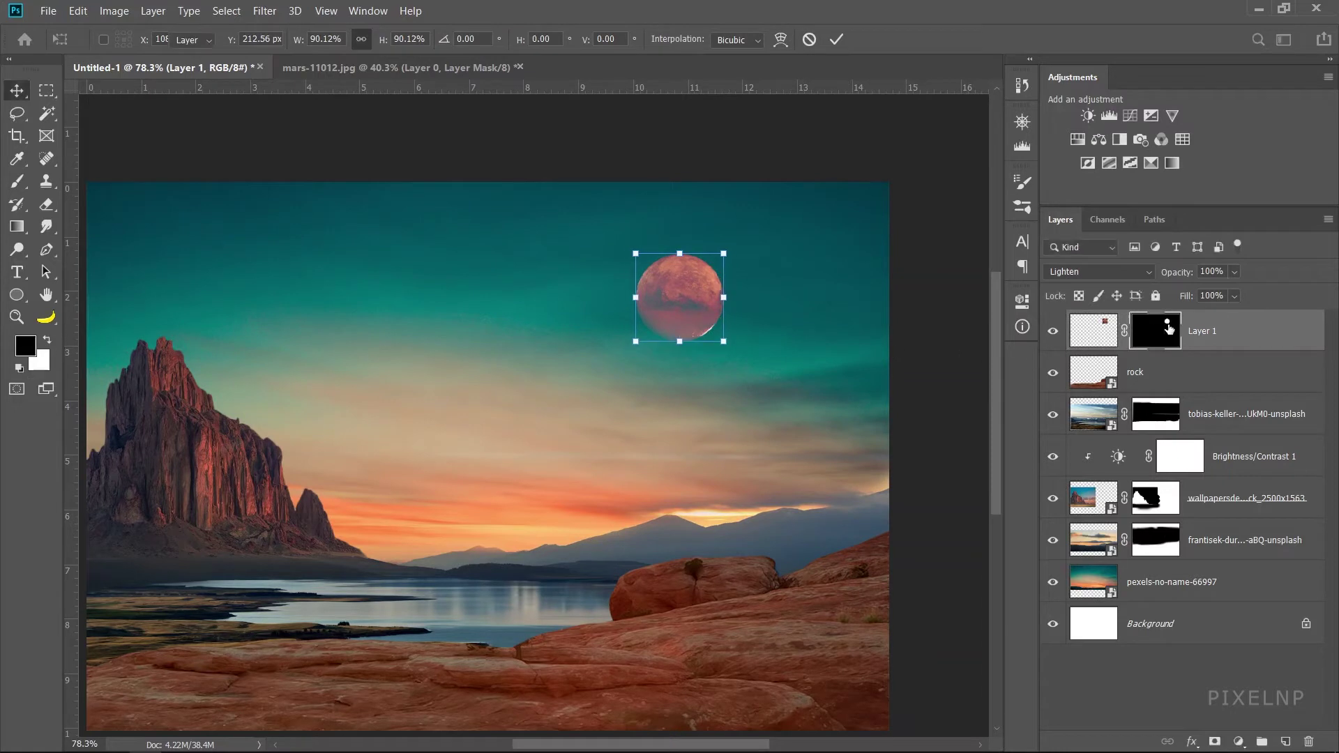
- Paint on the mask with a soft brush to fade Mars's bottom edge
{"action": "scroll", "coordinate": [673, 338], "scroll_direction": "up", "scroll_amount": 2}
{"action": "left_click", "coordinate": [31, 187]}
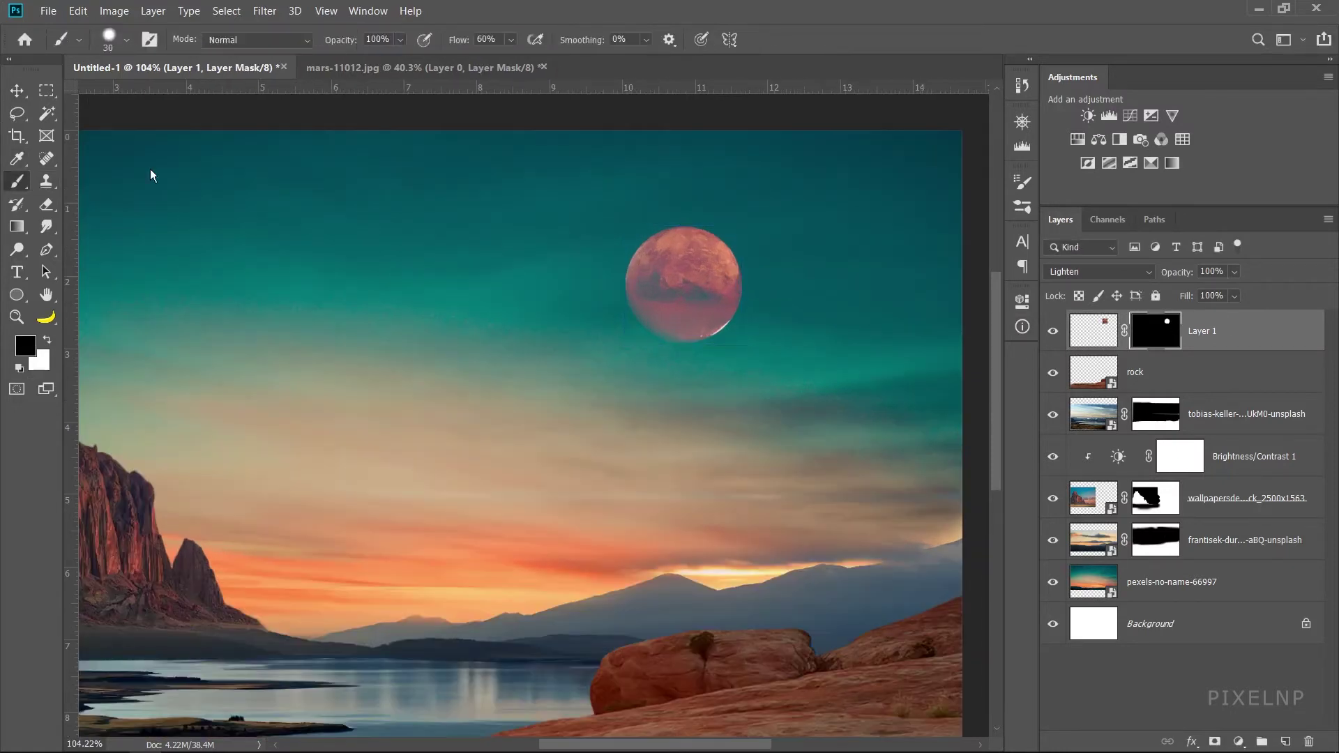
{"action": "scroll", "coordinate": [480, 232], "scroll_direction": "up", "scroll_amount": 2}
{"action": "left_click_drag", "start_coordinate": [734, 337], "coordinate": [775, 346]}
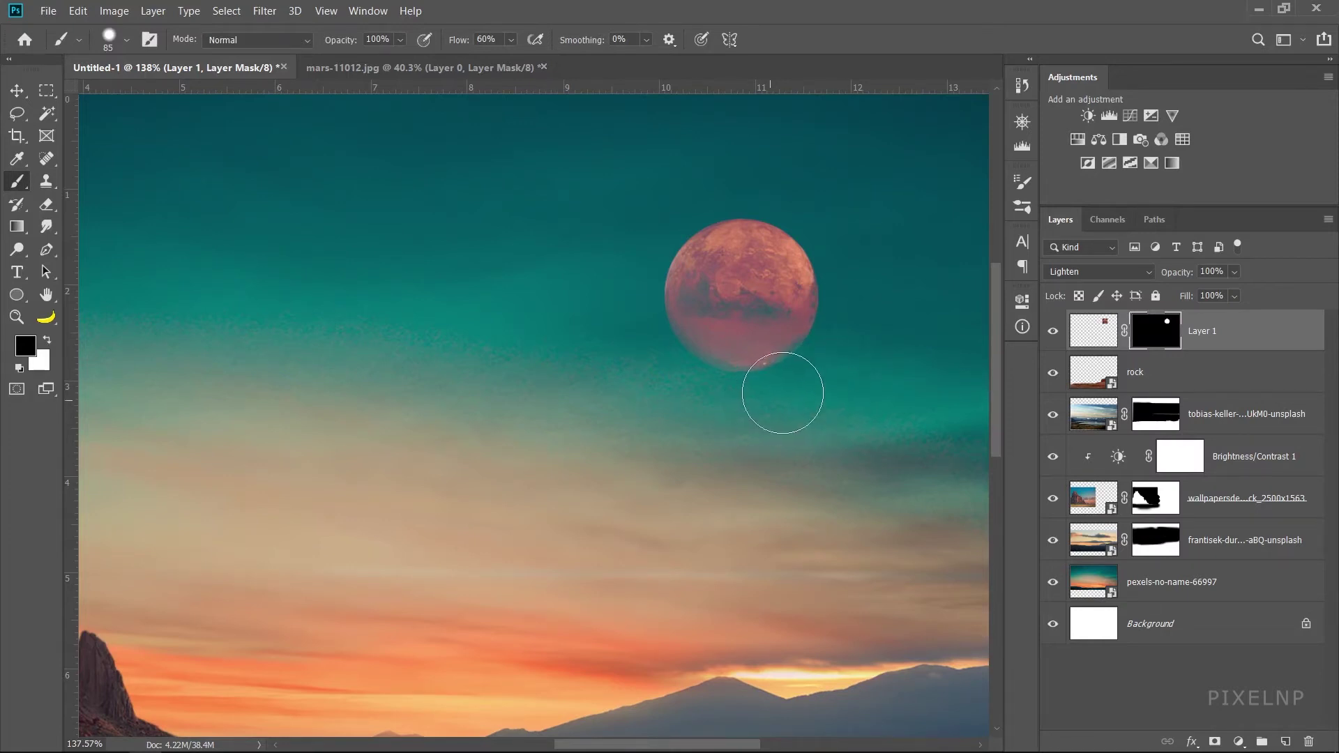
{"action": "scroll", "coordinate": [535, 373], "scroll_direction": "down", "scroll_amount": 3}
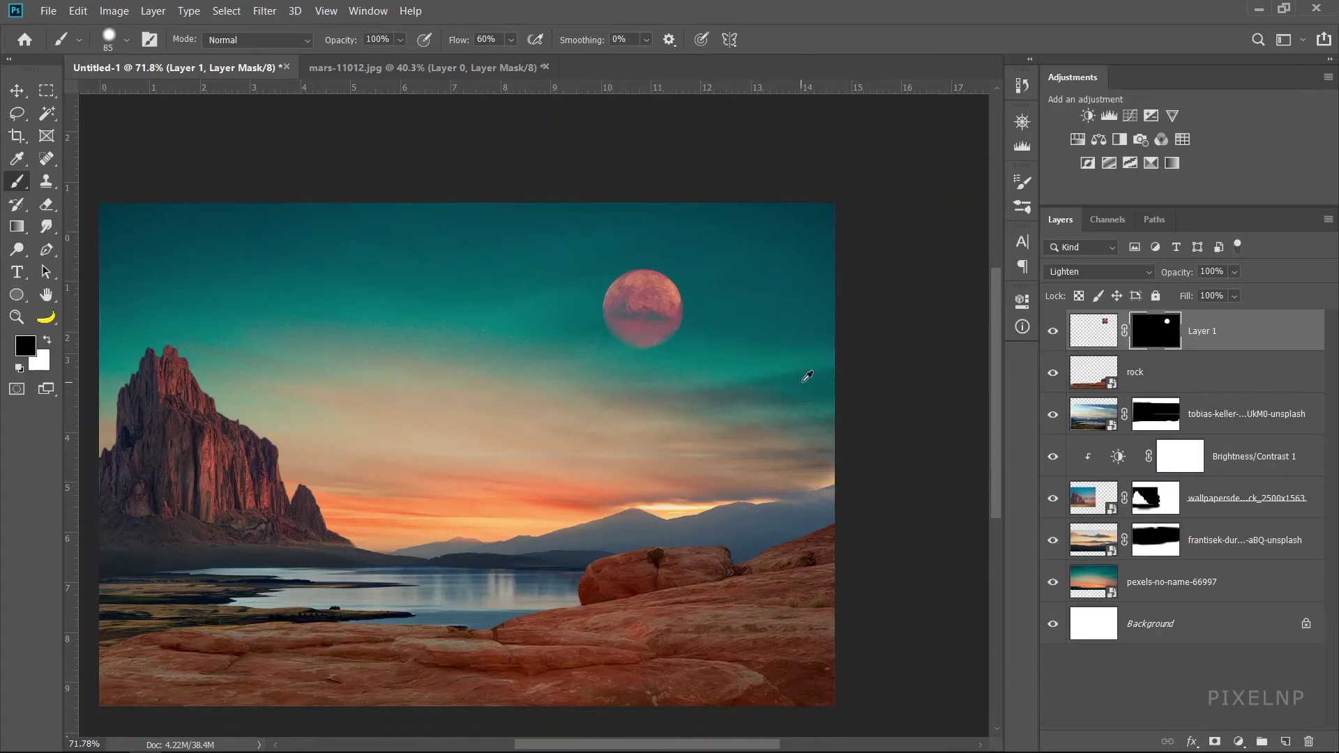
{"action": "scroll", "coordinate": [801, 376], "scroll_direction": "down", "scroll_amount": 1}
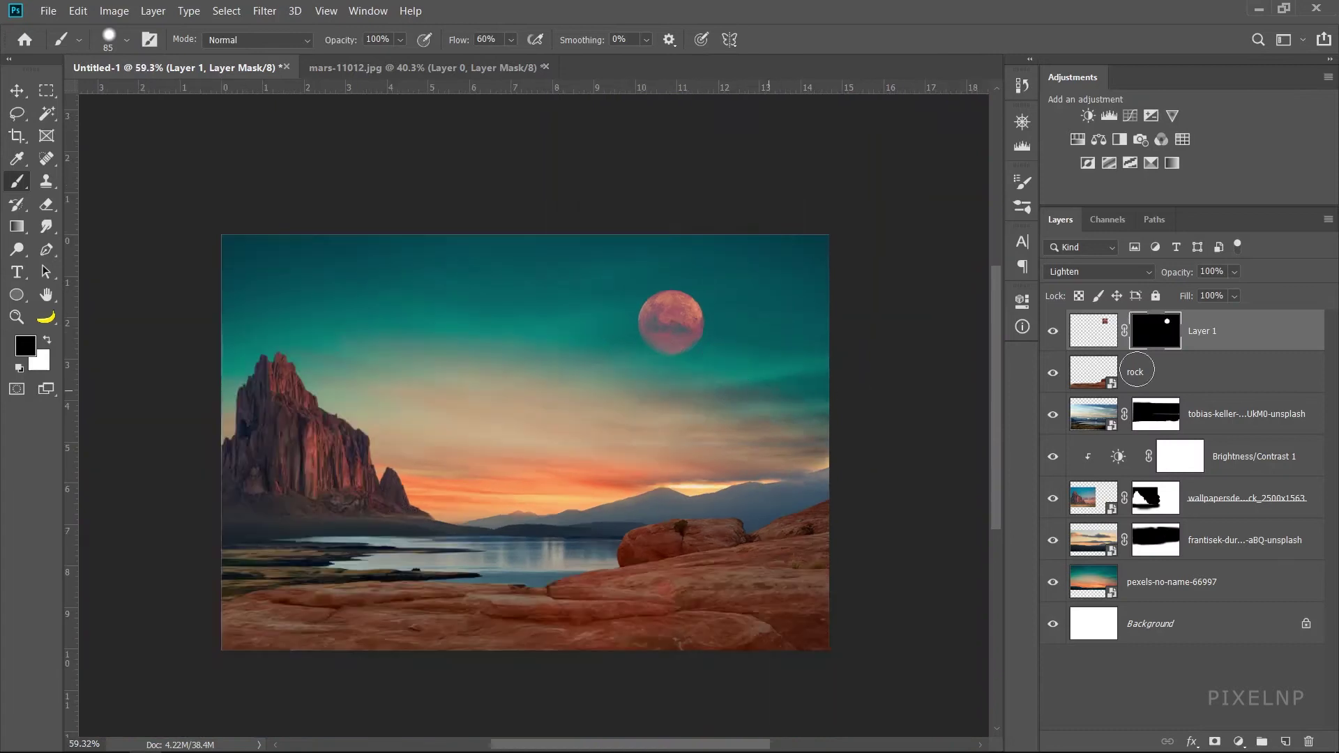
- Add an Outer Glow layer style to the Mars layer
{"action": "double_click", "coordinate": [1266, 331]}
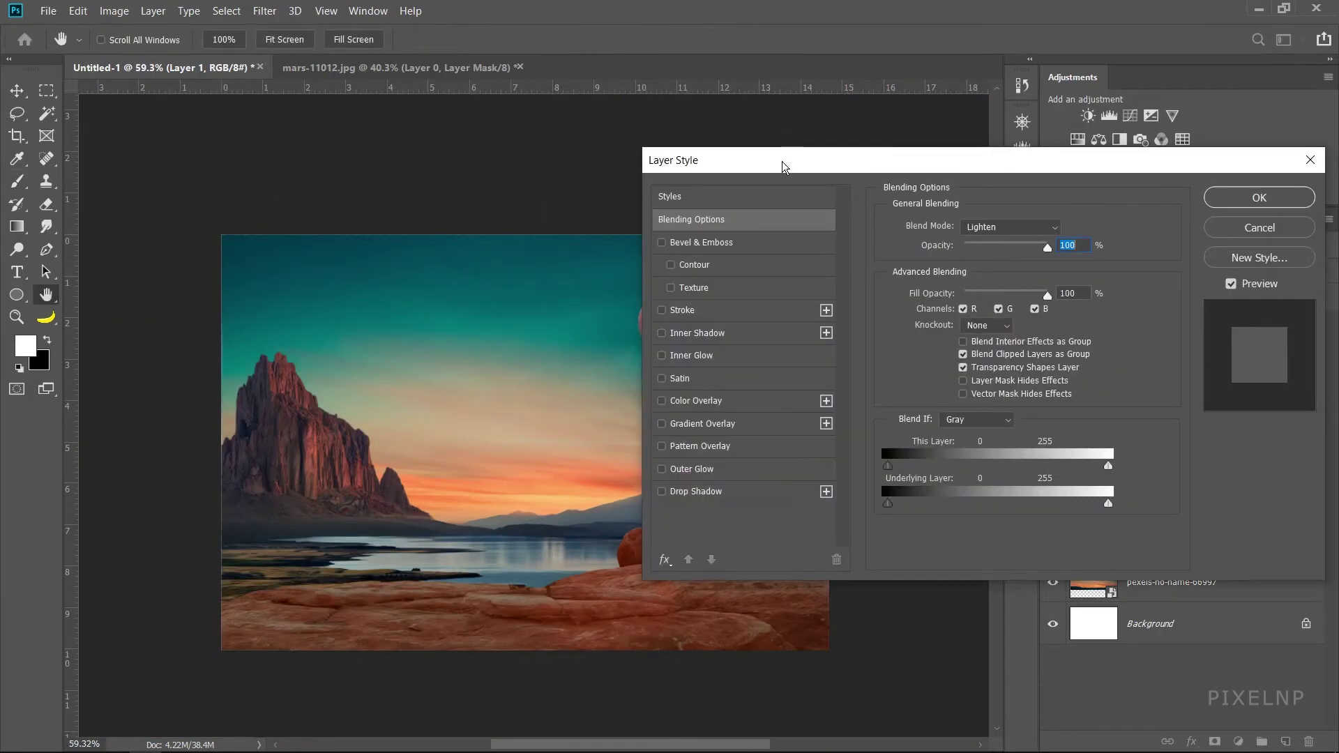
{"action": "left_click_drag", "start_coordinate": [783, 166], "coordinate": [892, 164]}
{"action": "left_click", "coordinate": [804, 466]}
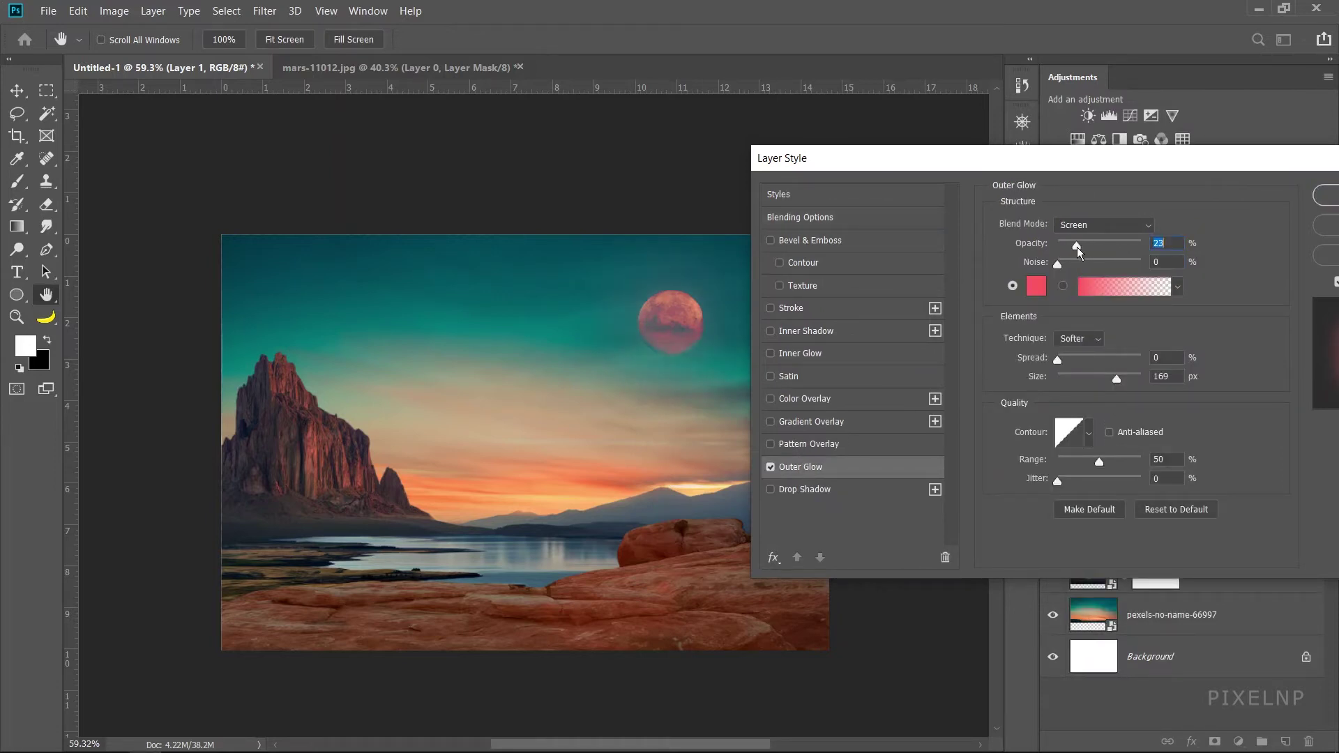
{"action": "left_click", "coordinate": [1327, 196]}
- Duplicate the Mars layer and set the copy to Screen at 37% opacity
{"action": "scroll", "coordinate": [718, 369], "scroll_direction": "up", "scroll_amount": 2}
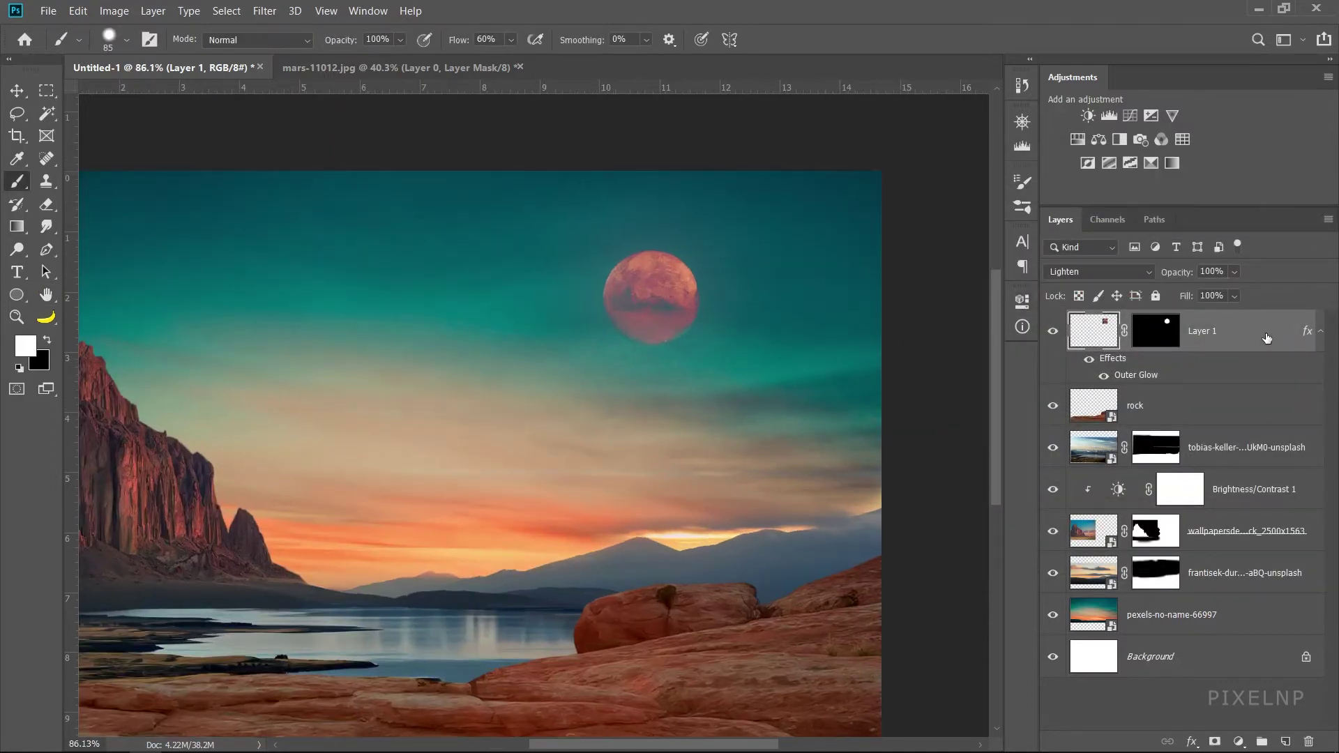
{"action": "key", "text": "ctrl+j"}
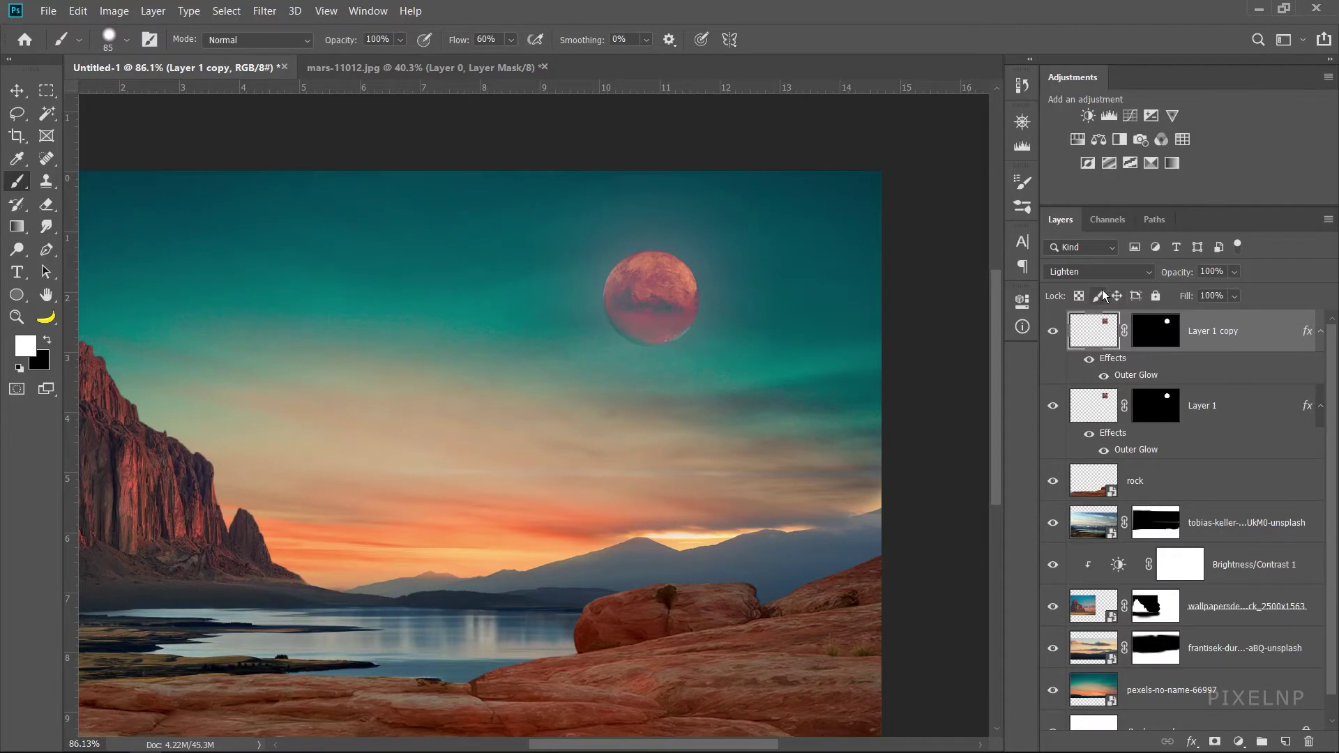
{"action": "left_click", "coordinate": [1092, 273]}
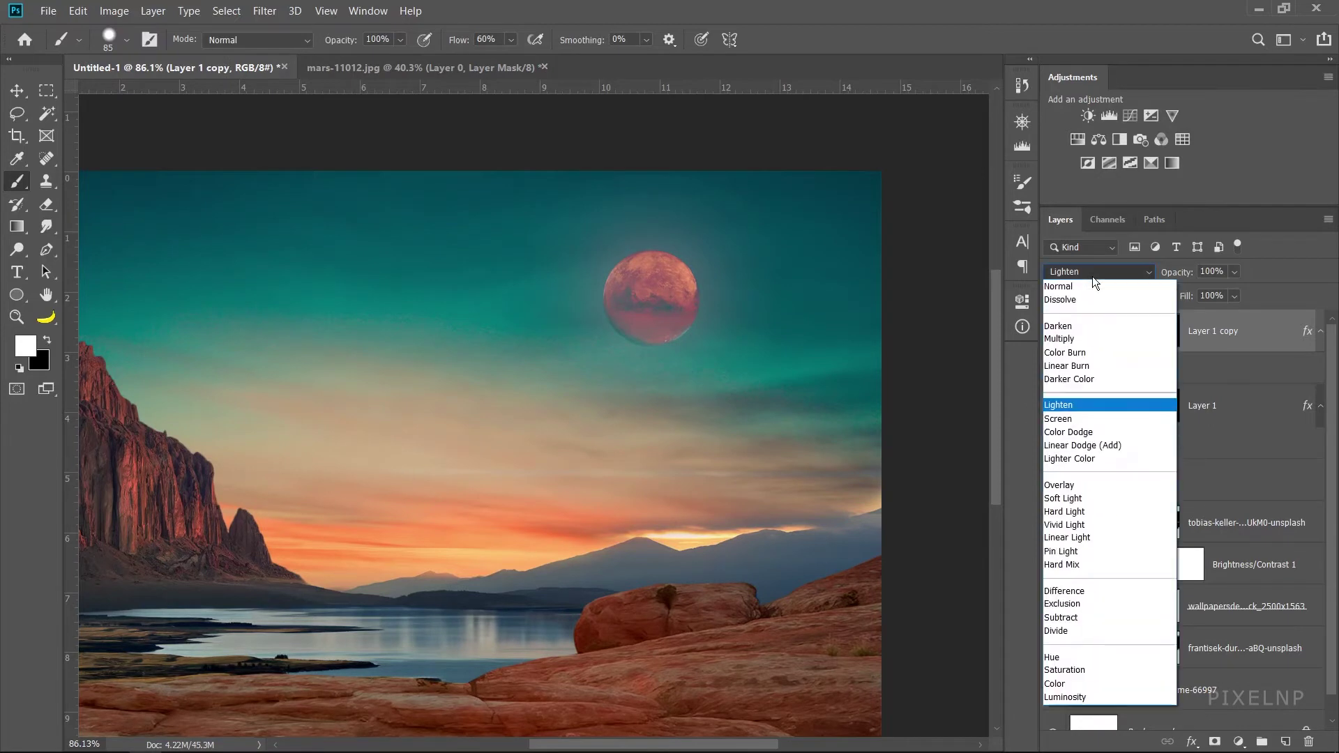
{"action": "left_click", "coordinate": [1084, 418]}
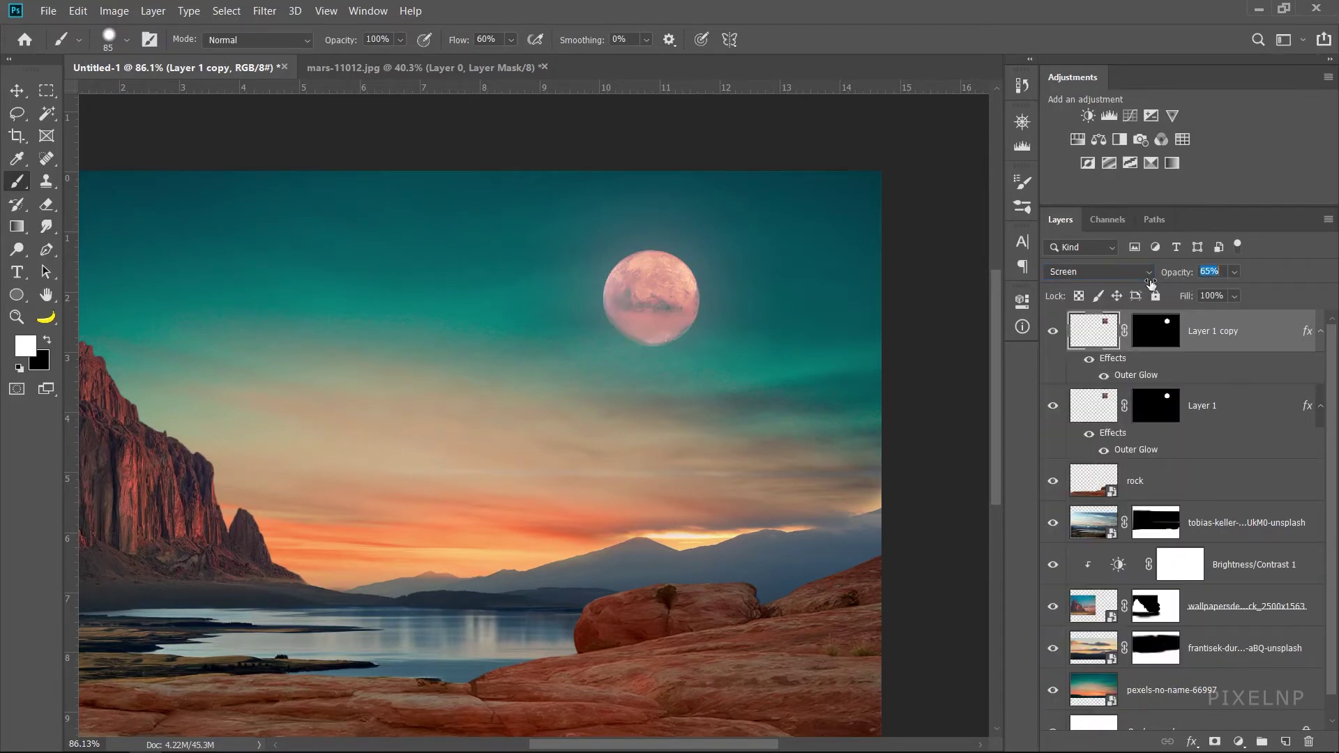
{"action": "left_click_drag", "start_coordinate": [1151, 282], "coordinate": [1076, 289]}
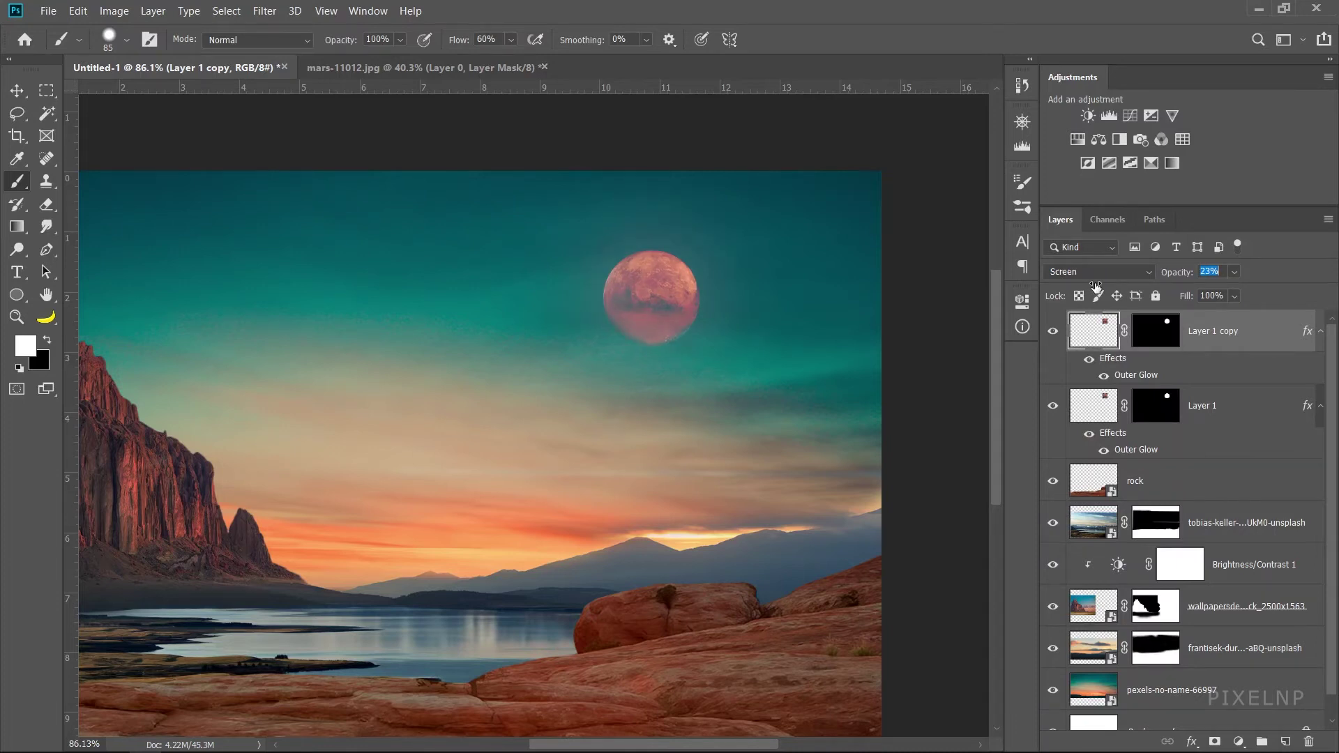
{"action": "left_click_drag", "start_coordinate": [1101, 286], "coordinate": [1109, 284]}
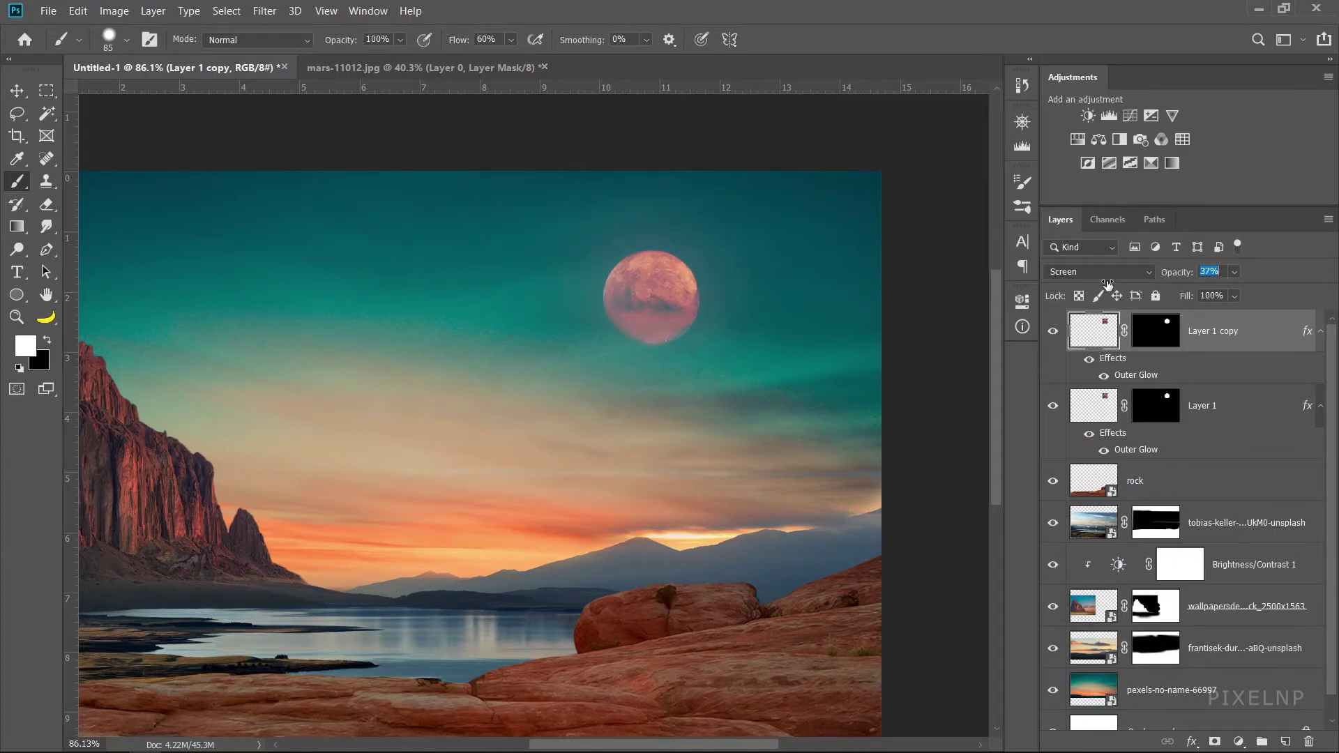
- Rotate both Mars layers about 35 degrees
{"action": "left_click", "coordinate": [1262, 409], "text": "shift"}
{"action": "left_click", "coordinate": [17, 90]}
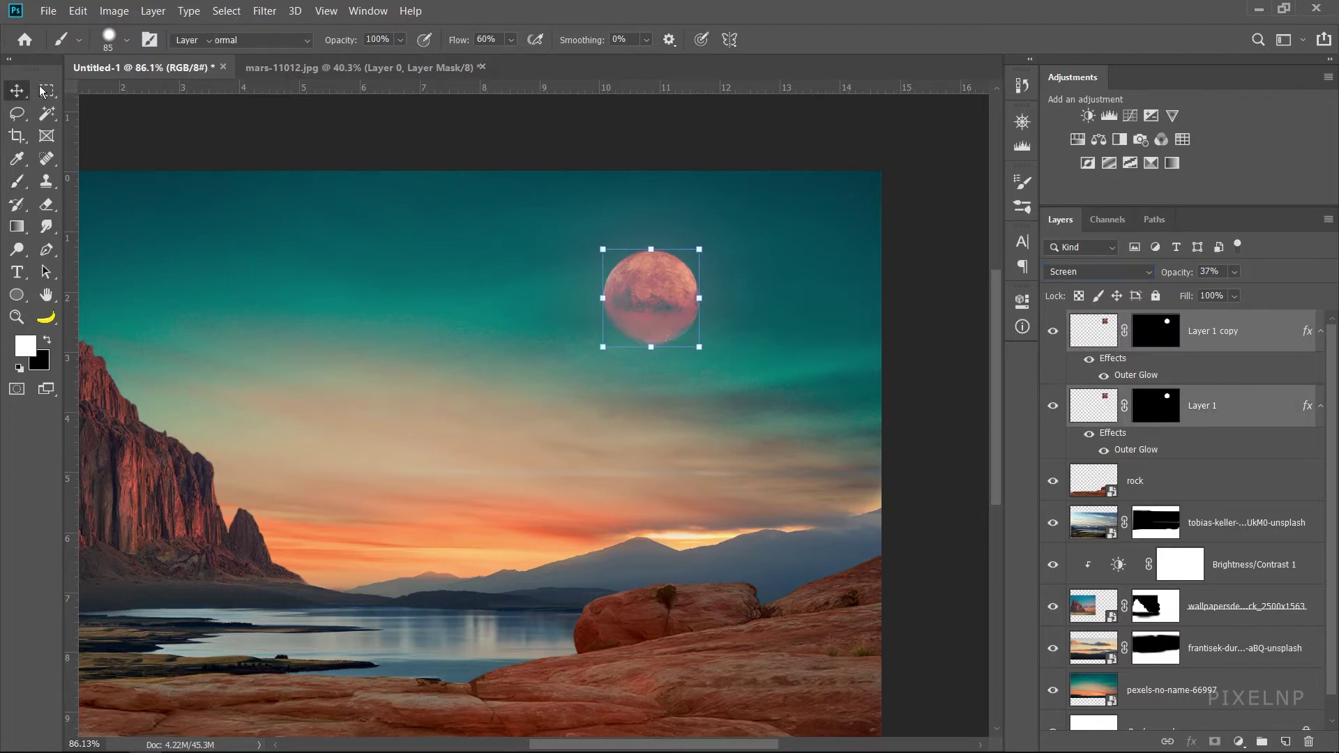
{"action": "left_click_drag", "start_coordinate": [712, 244], "coordinate": [743, 270]}
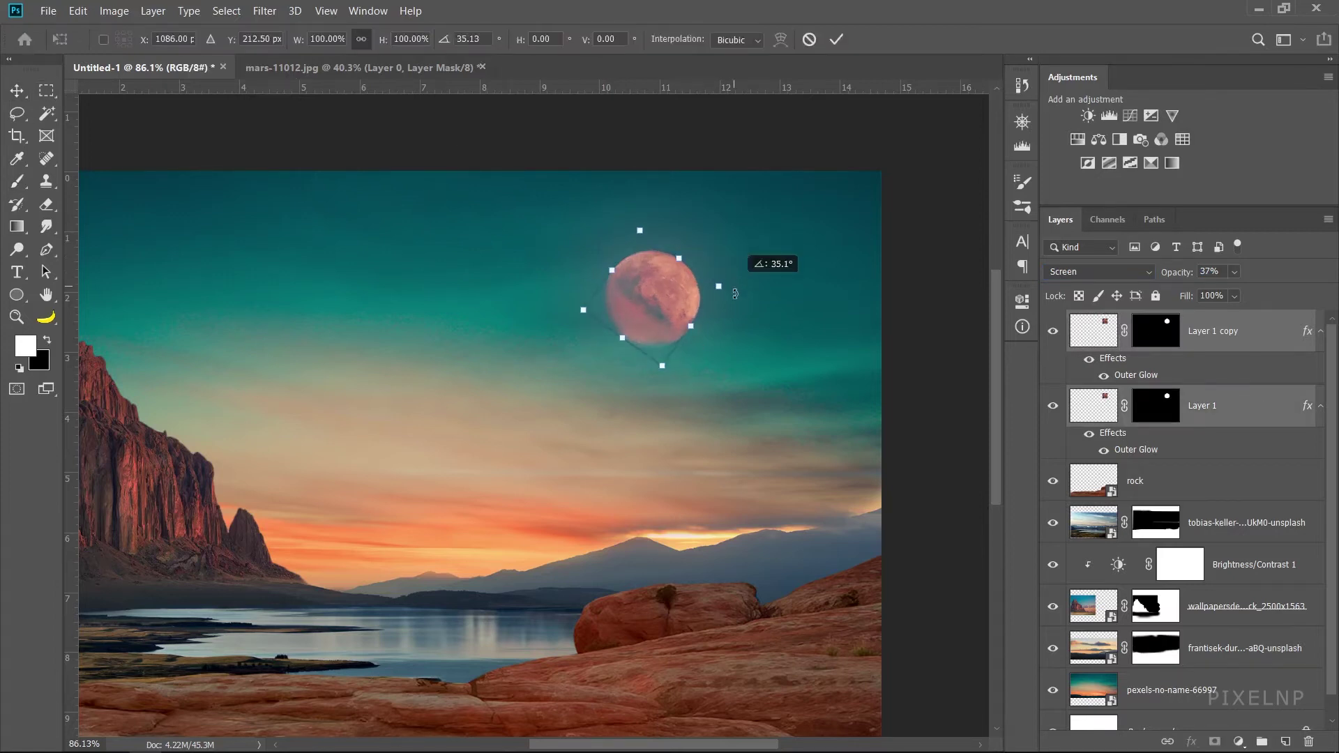
{"action": "left_click", "coordinate": [841, 40]}
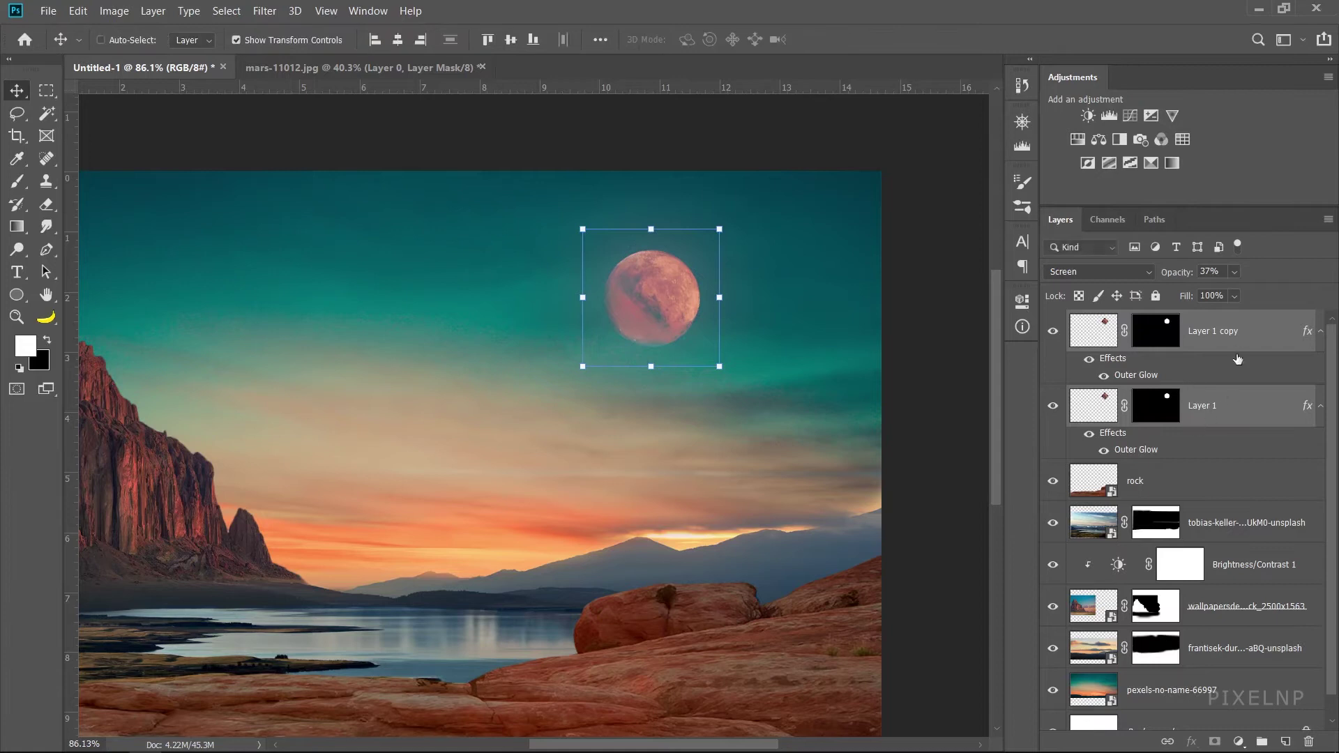
- Group the two Mars layers into a group named mars
{"action": "key", "text": "ctrl+g"}
{"action": "type", "text": "mars"}
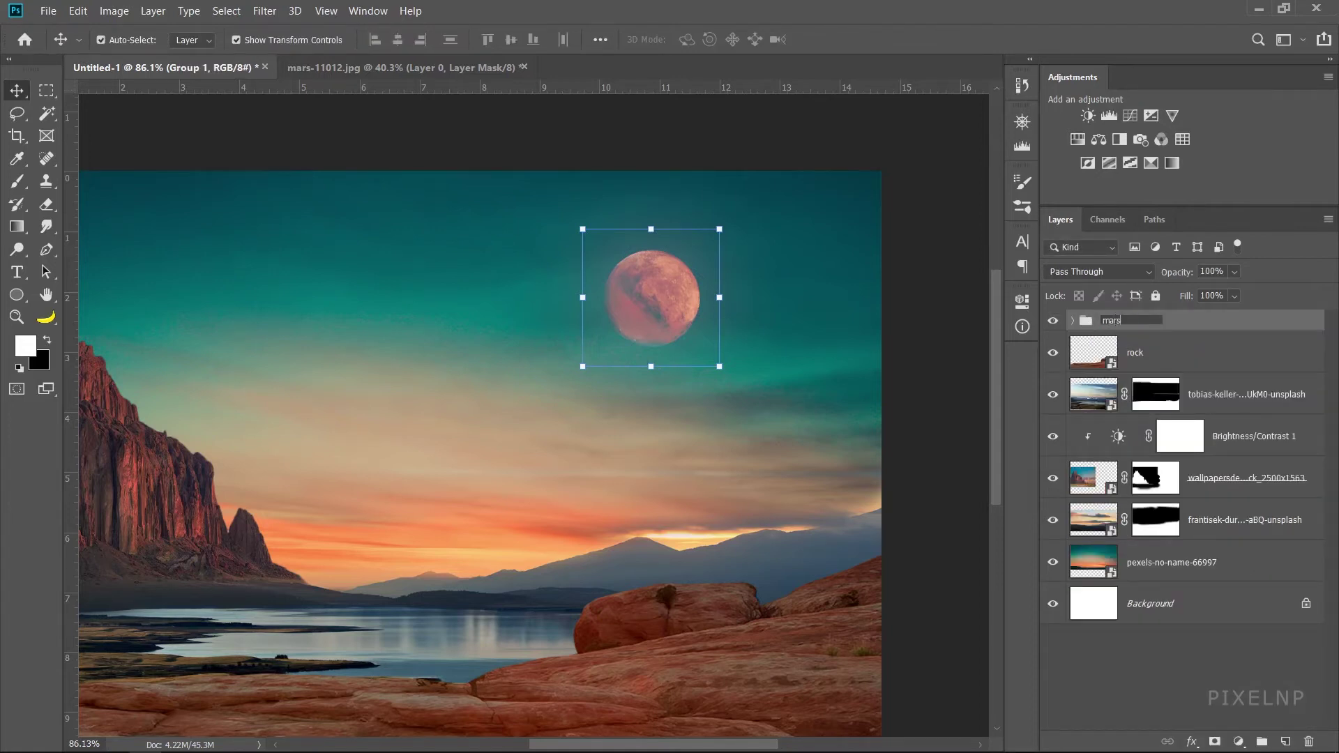
{"action": "key", "text": "Return"}
{"action": "scroll", "coordinate": [675, 372], "scroll_direction": "down", "scroll_amount": 3}
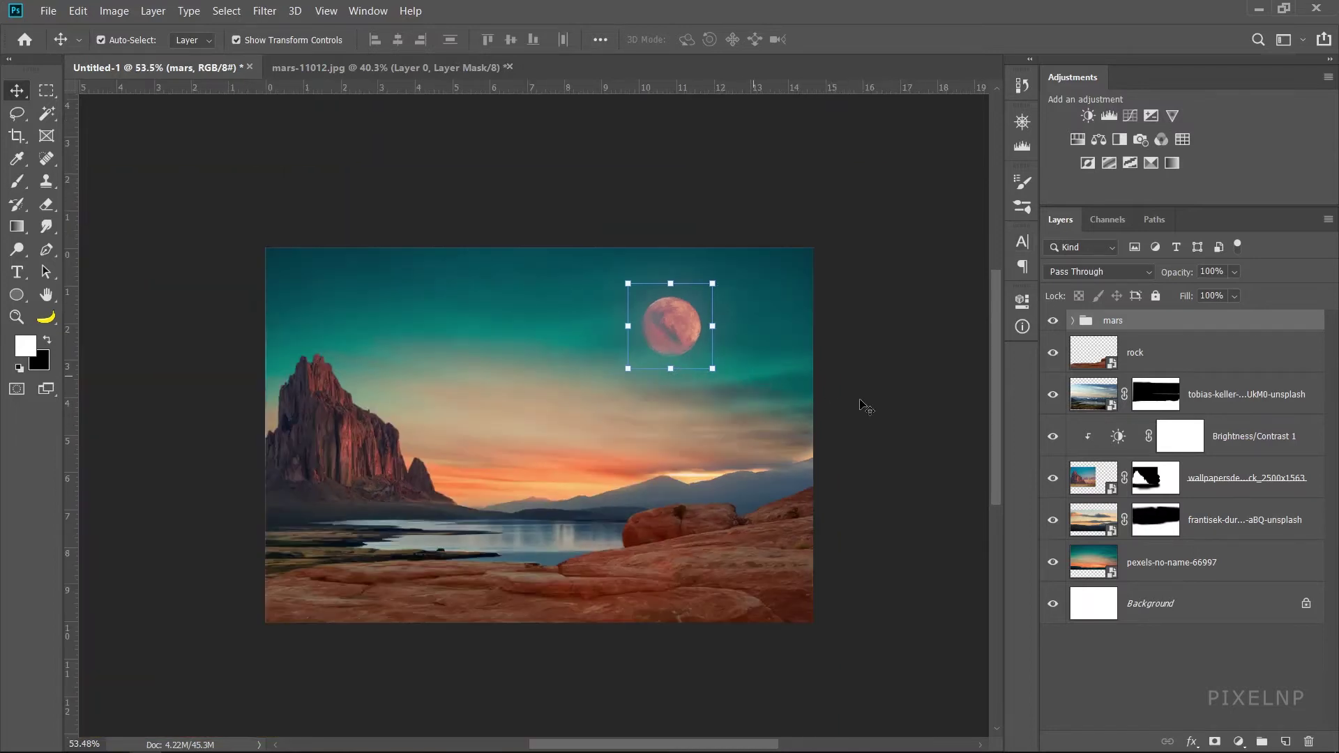
{"action": "left_click", "coordinate": [890, 489]}
{"action": "scroll", "coordinate": [663, 493], "scroll_direction": "up", "scroll_amount": 1}
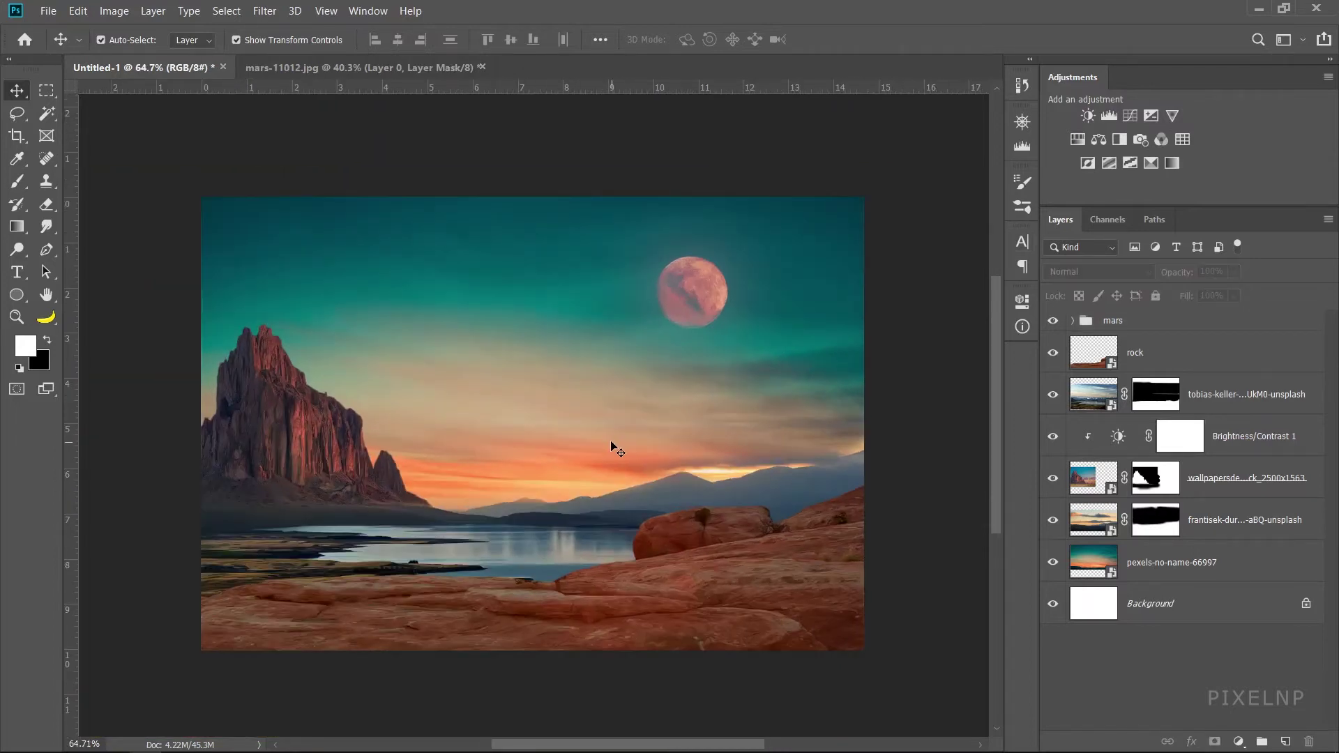
- Place the meditating monk image and scale it down onto the foreground rock
{"action": "key", "text": "alt+Tab"}
{"action": "left_click", "coordinate": [636, 582]}
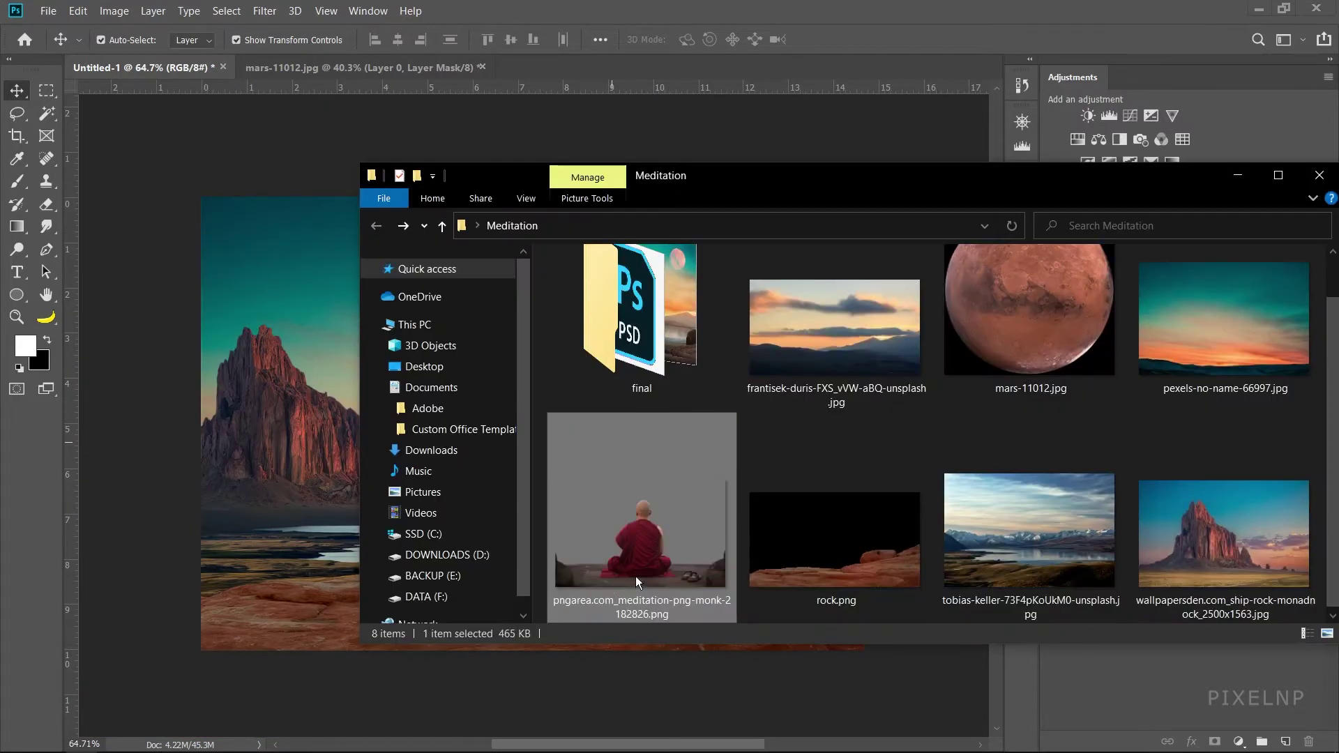
{"action": "left_click_drag", "start_coordinate": [636, 582], "coordinate": [272, 544]}
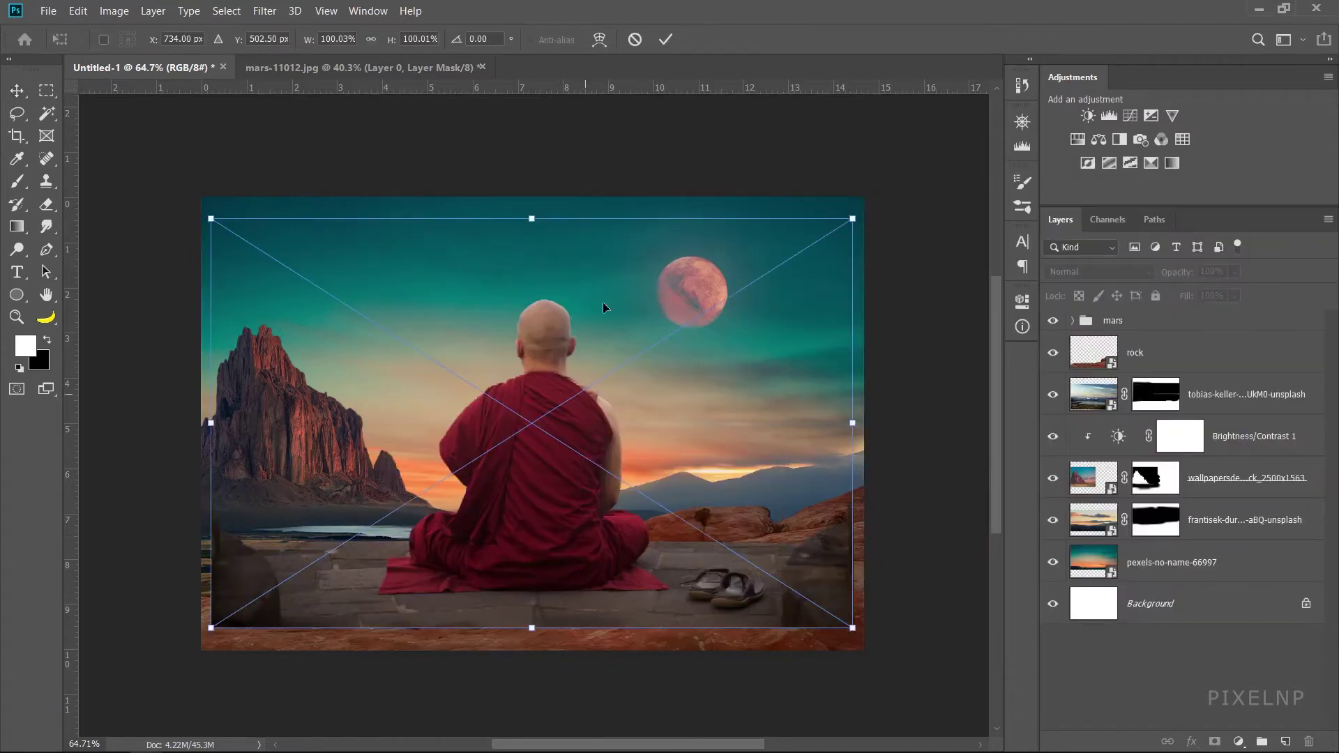
{"action": "left_click_drag", "start_coordinate": [532, 218], "coordinate": [531, 463]}
{"action": "scroll", "coordinate": [530, 488], "scroll_direction": "up", "scroll_amount": 3}
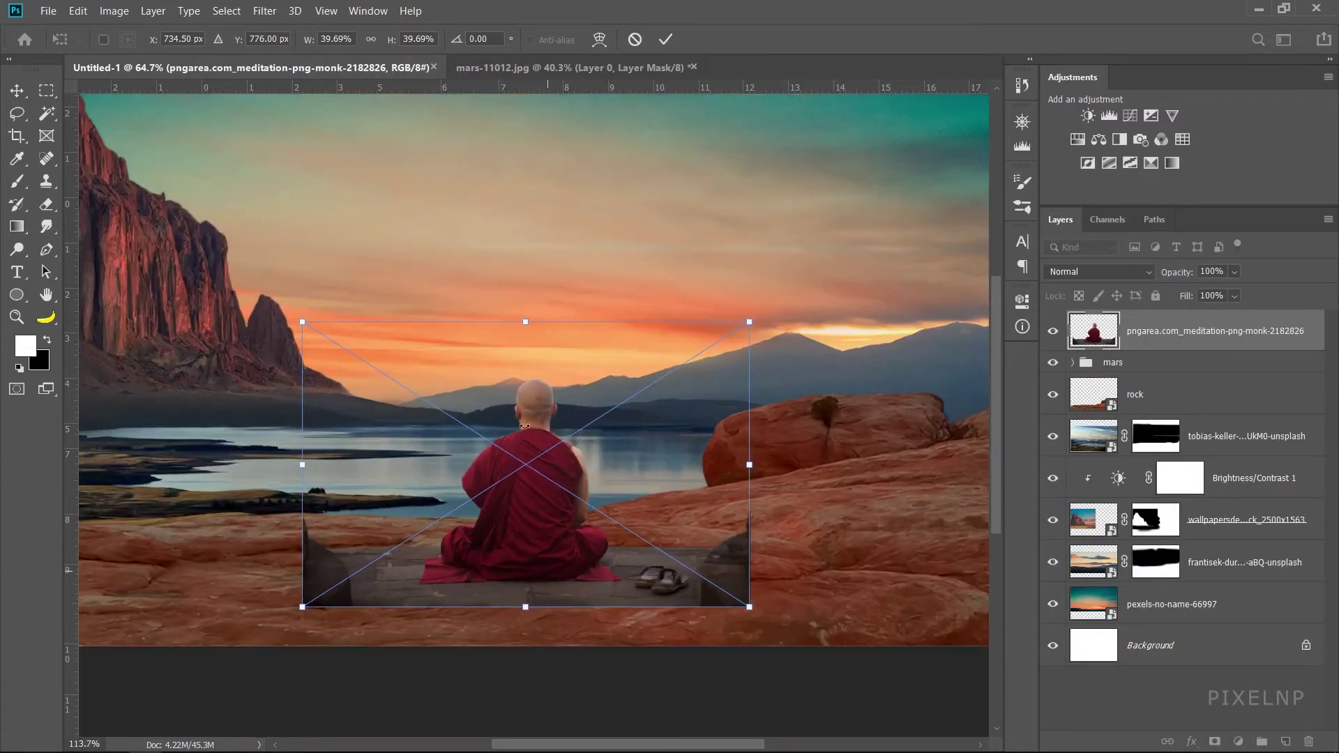
{"action": "left_click_drag", "start_coordinate": [525, 321], "coordinate": [534, 307]}
{"action": "left_click_drag", "start_coordinate": [531, 446], "coordinate": [542, 418]}
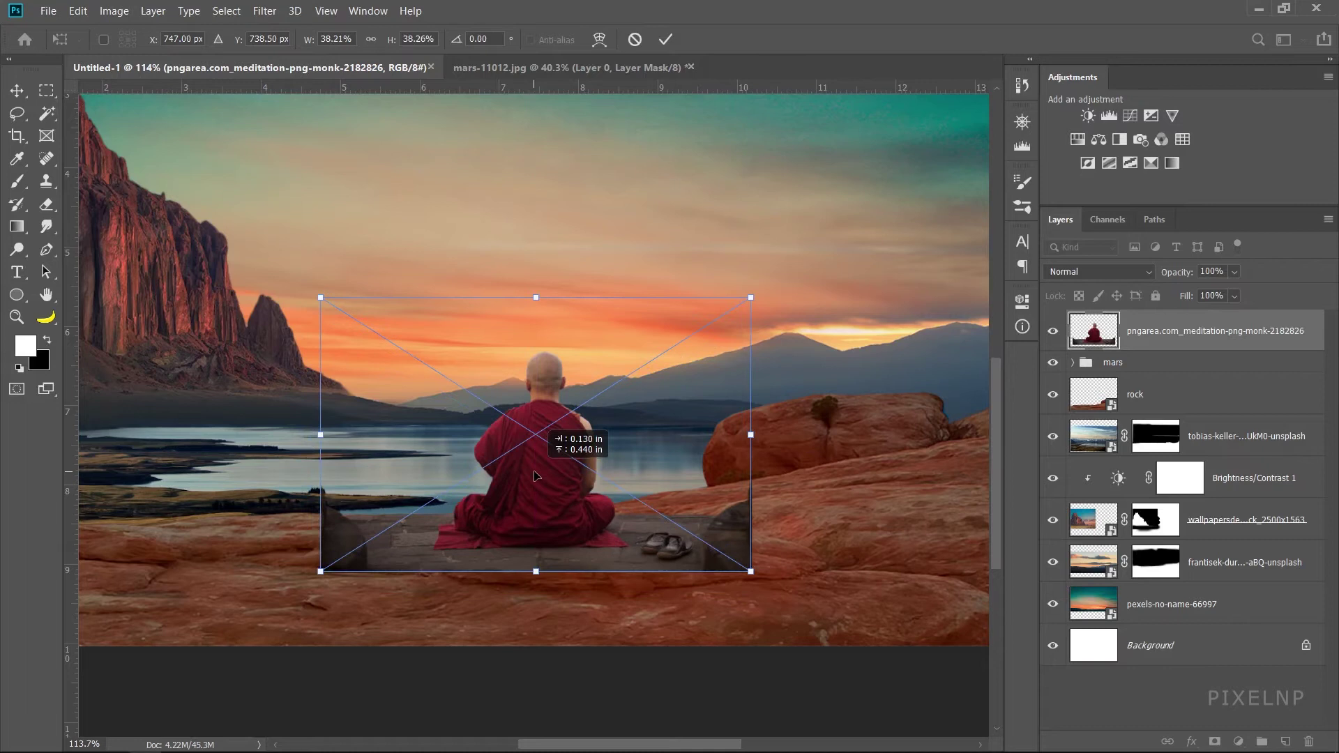
- Commit the monk's size and position, then add a layer mask with the Brush active
{"action": "left_click", "coordinate": [666, 39]}
{"action": "scroll", "coordinate": [310, 259], "scroll_direction": "up", "scroll_amount": 5}
{"action": "key", "text": "b"}
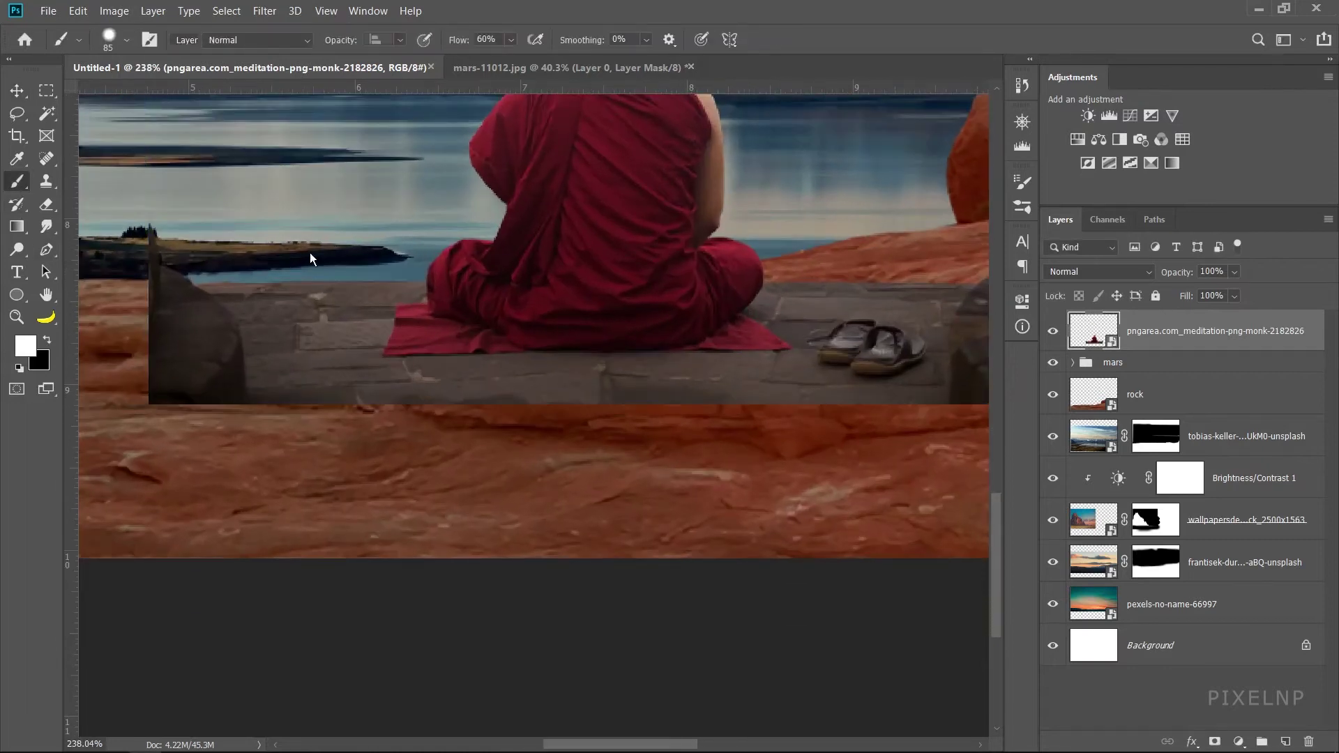
{"action": "left_click", "coordinate": [1215, 742]}
- Paint out the grey stone ledge left of the monk and beside his mat
{"action": "left_click_drag", "start_coordinate": [442, 479], "coordinate": [179, 284]}
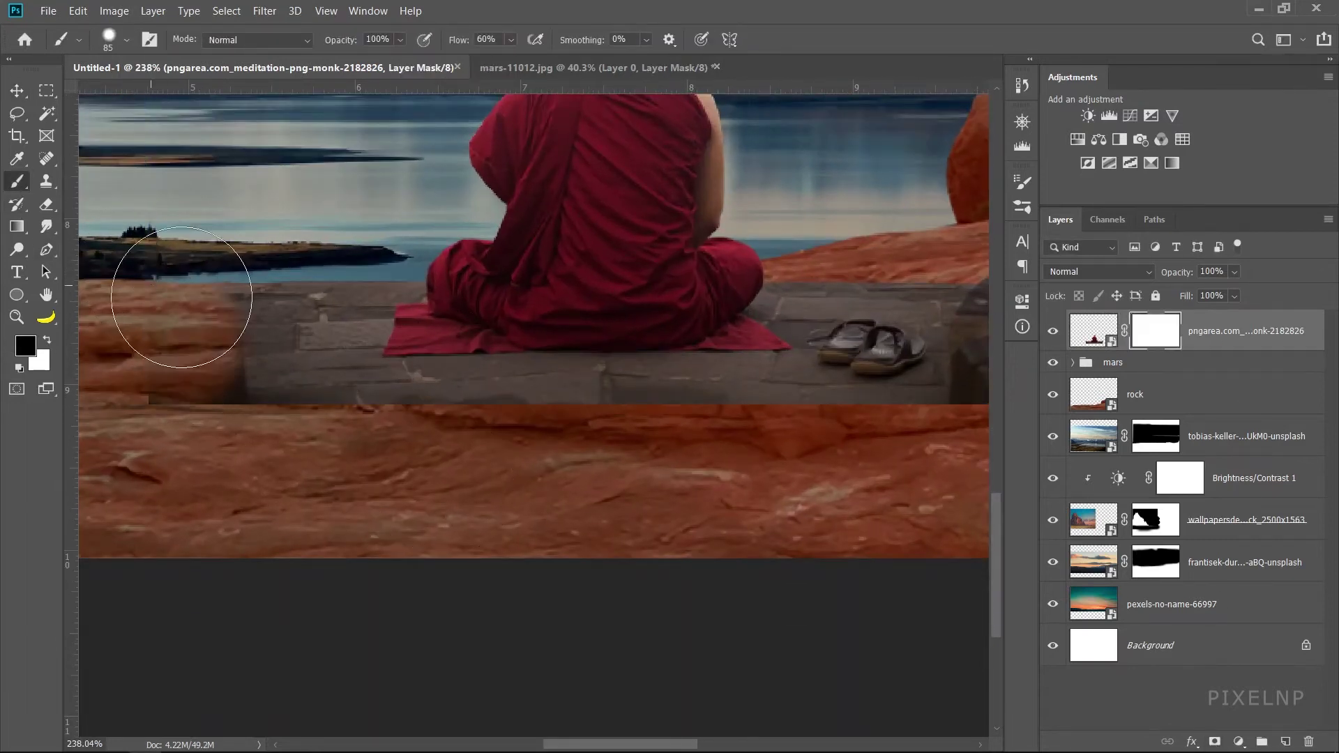
{"action": "scroll", "coordinate": [210, 328], "scroll_direction": "up", "scroll_amount": 2}
{"action": "scroll", "coordinate": [304, 330], "scroll_direction": "up", "scroll_amount": 4}
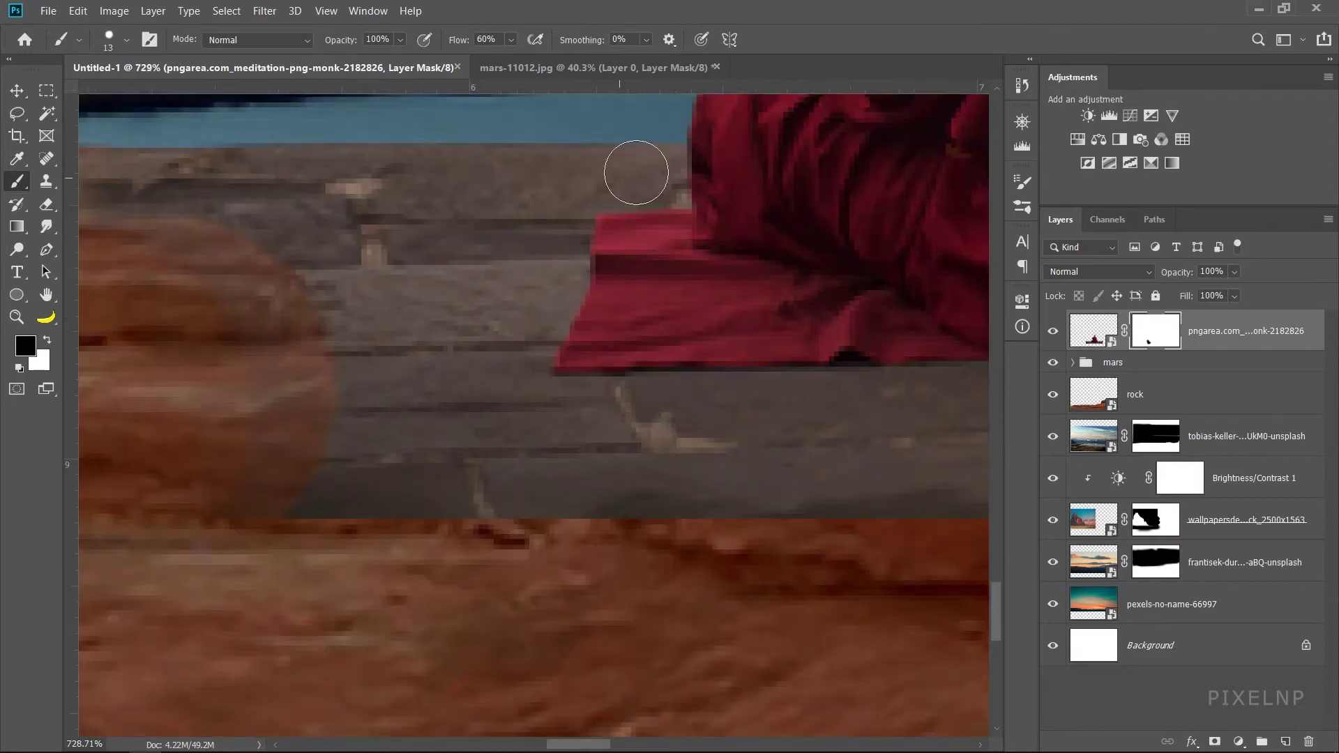
{"action": "left_click_drag", "start_coordinate": [651, 207], "coordinate": [475, 224]}
{"action": "scroll", "coordinate": [475, 224], "scroll_direction": "down", "scroll_amount": 2}
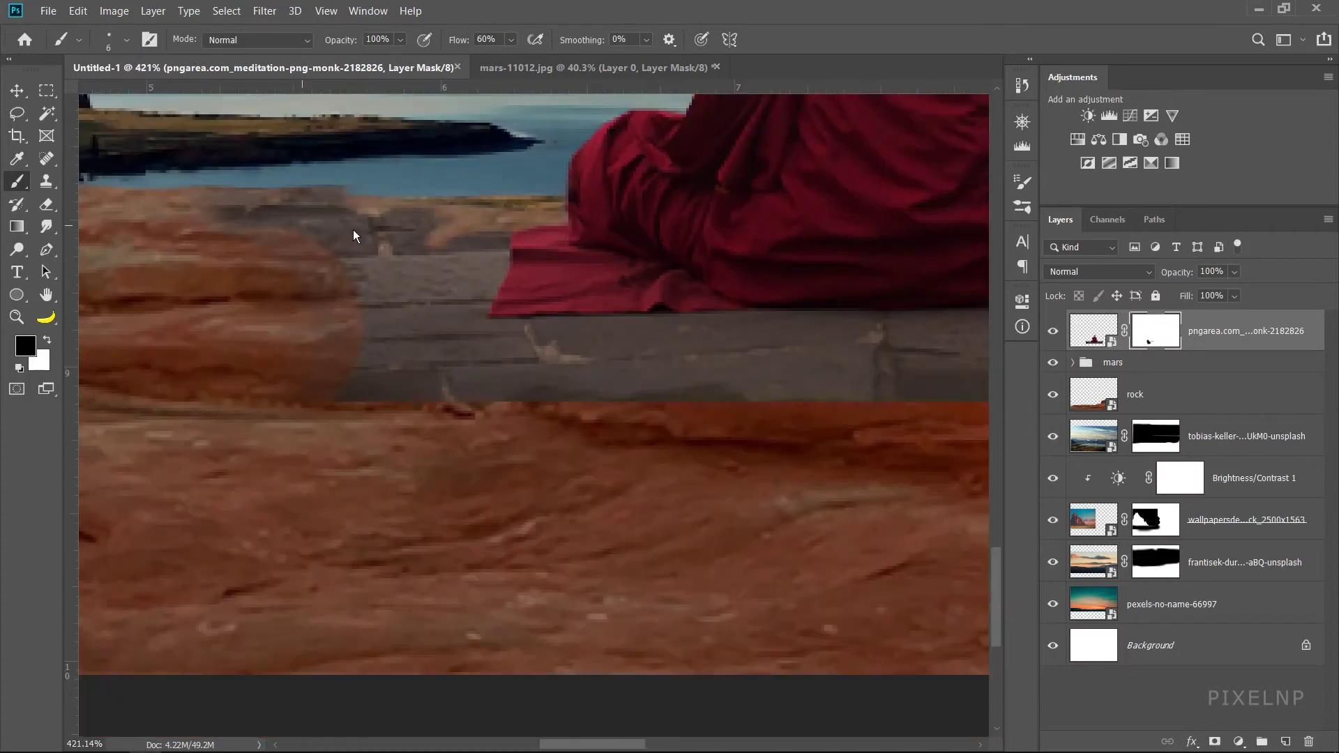
{"action": "mouse_move", "coordinate": [356, 233]}
{"action": "left_mouse_down"}
{"action": "mouse_move", "coordinate": [418, 293]}
{"action": "mouse_move", "coordinate": [520, 201]}
{"action": "mouse_move", "coordinate": [463, 388]}
{"action": "mouse_move", "coordinate": [396, 325]}
{"action": "mouse_move", "coordinate": [816, 320]}
{"action": "mouse_move", "coordinate": [649, 389]}
{"action": "mouse_move", "coordinate": [408, 391]}
{"action": "mouse_move", "coordinate": [634, 359]}
{"action": "mouse_move", "coordinate": [390, 370]}
{"action": "left_mouse_up"}
{"action": "scroll", "coordinate": [290, 312], "scroll_direction": "down", "scroll_amount": 3}
{"action": "scroll", "coordinate": [496, 389], "scroll_direction": "up", "scroll_amount": 3}
{"action": "scroll", "coordinate": [412, 367], "scroll_direction": "down", "scroll_amount": 1}
{"action": "scroll", "coordinate": [391, 370], "scroll_direction": "down", "scroll_amount": 2}
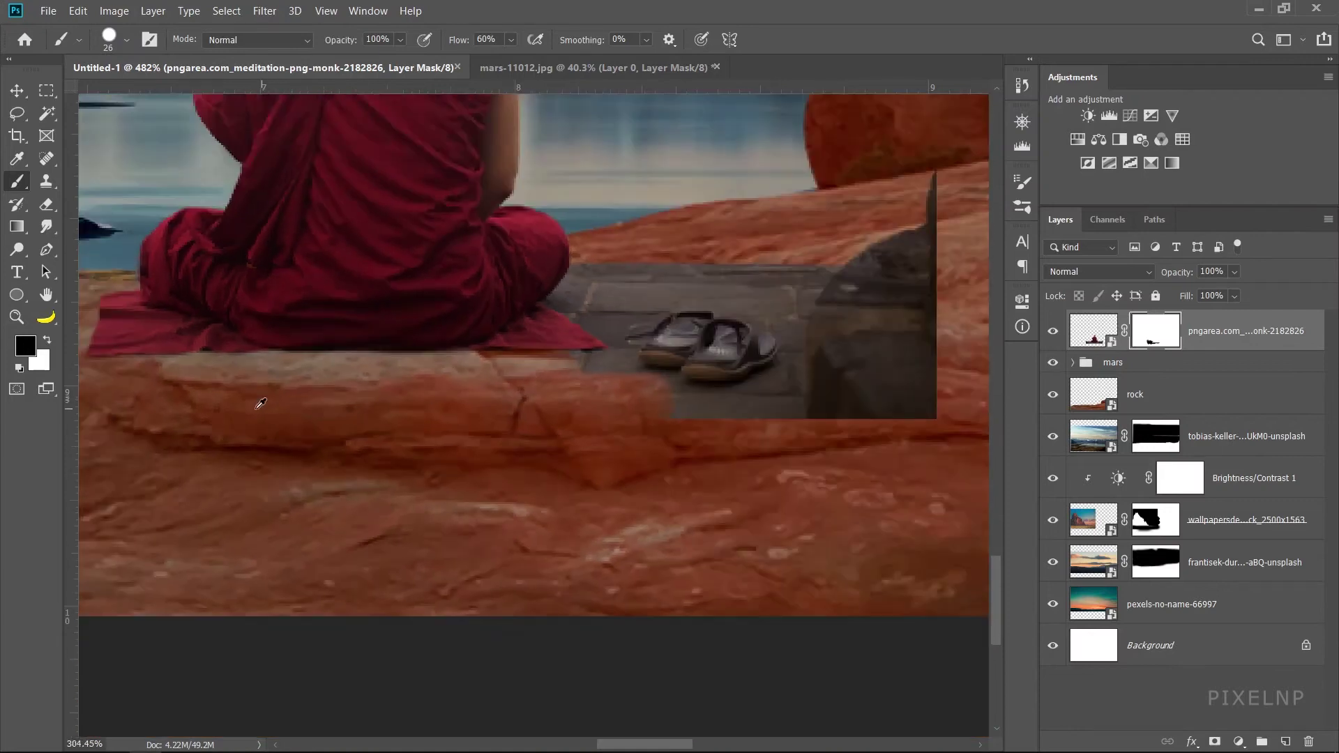
{"action": "scroll", "coordinate": [924, 444], "scroll_direction": "up", "scroll_amount": 1}
- Mask out the remaining grey stone on the right and near the robe, then zoom out
{"action": "mouse_move", "coordinate": [924, 445]}
{"action": "left_mouse_down"}
{"action": "mouse_move", "coordinate": [742, 290]}
{"action": "mouse_move", "coordinate": [837, 349]}
{"action": "left_mouse_up"}
{"action": "scroll", "coordinate": [837, 350], "scroll_direction": "up", "scroll_amount": 1}
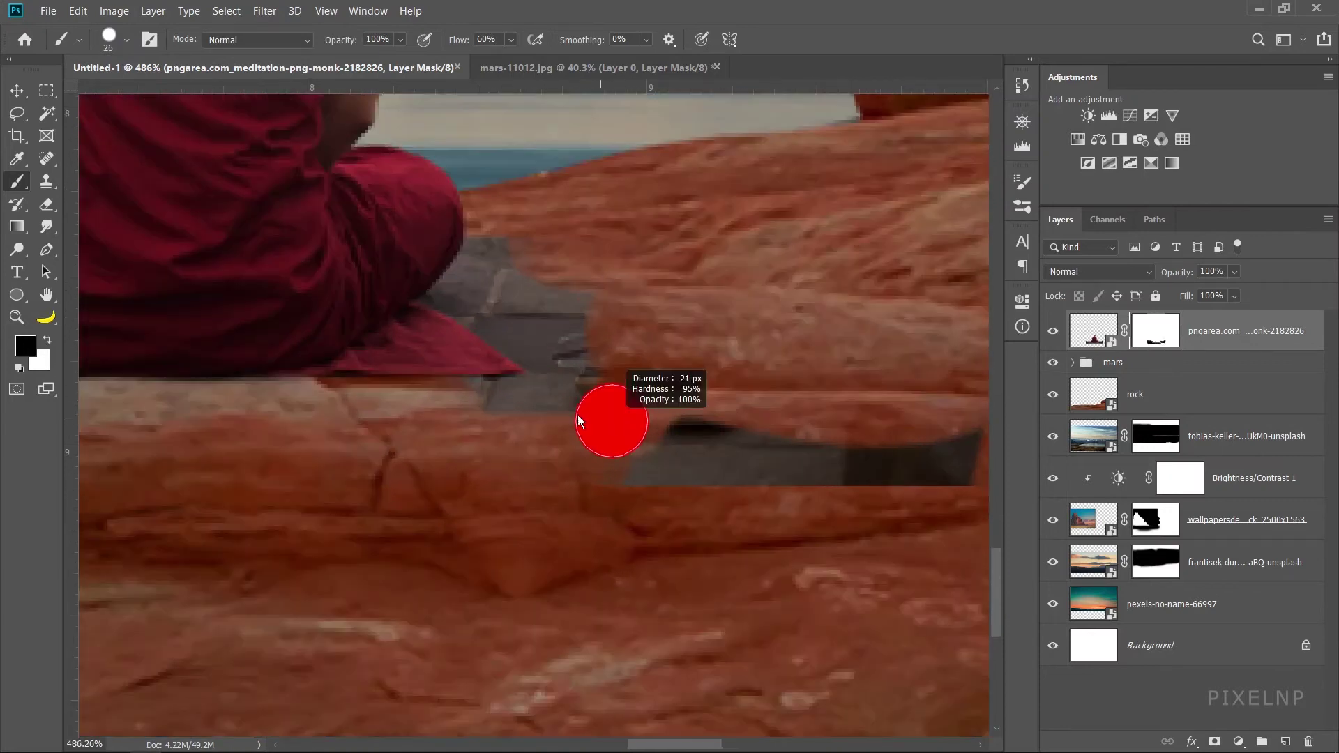
{"action": "left_click_drag", "start_coordinate": [450, 289], "coordinate": [492, 329]}
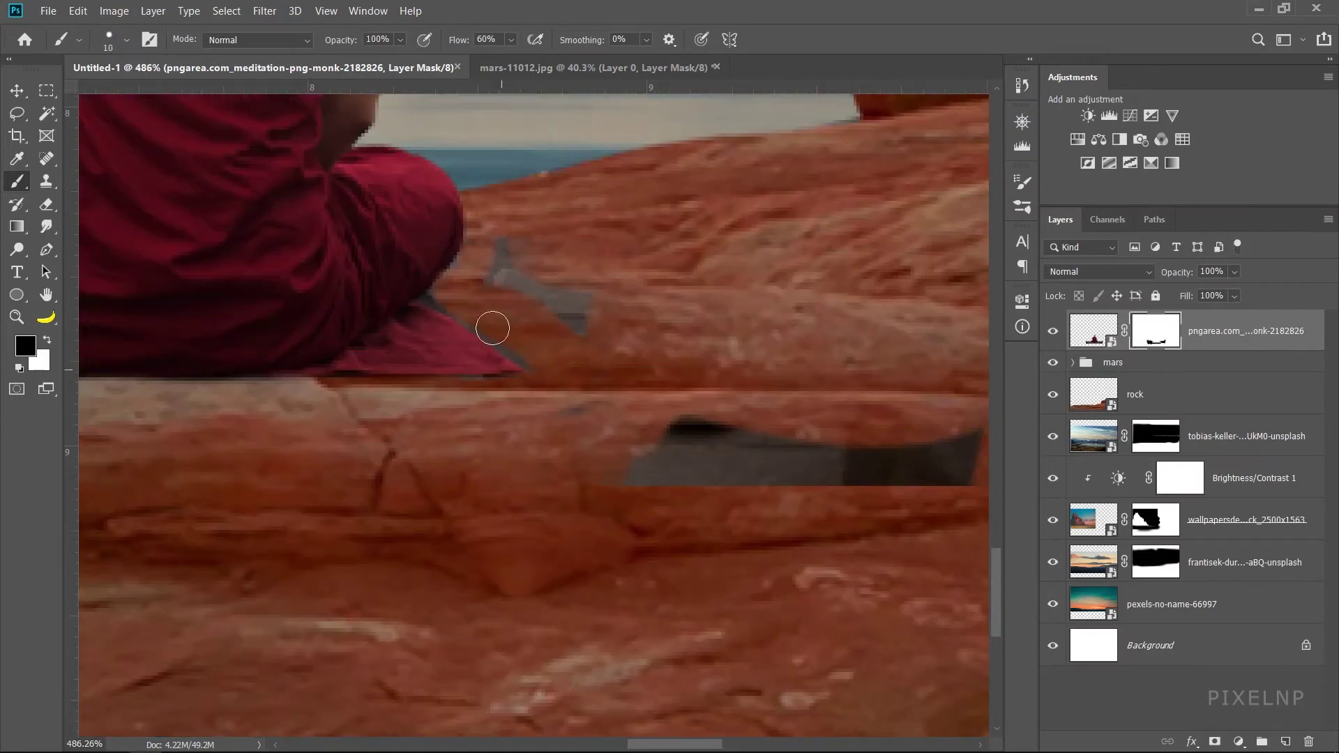
{"action": "left_click_drag", "start_coordinate": [509, 263], "coordinate": [517, 308]}
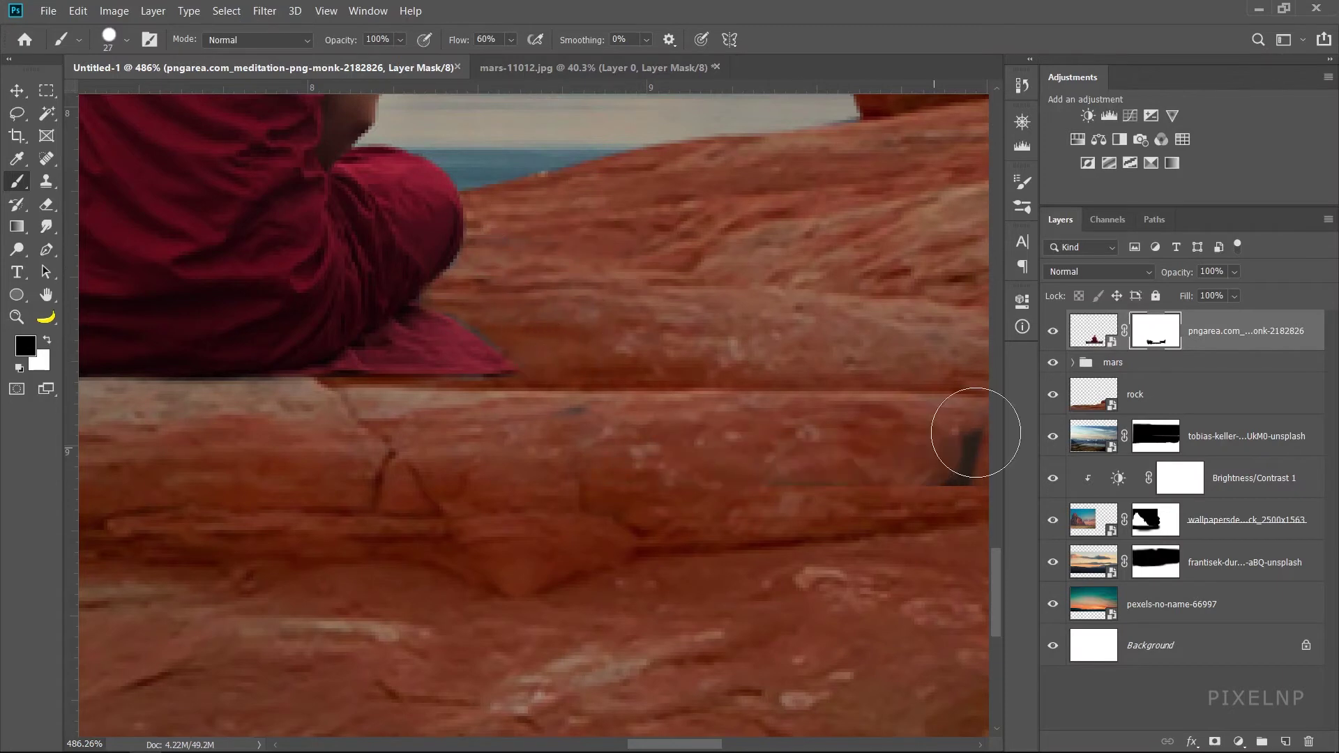
{"action": "scroll", "coordinate": [863, 470], "scroll_direction": "down", "scroll_amount": 2}
{"action": "scroll", "coordinate": [572, 473], "scroll_direction": "down", "scroll_amount": 1}
{"action": "scroll", "coordinate": [572, 471], "scroll_direction": "down", "scroll_amount": 1}
{"action": "scroll", "coordinate": [573, 466], "scroll_direction": "down", "scroll_amount": 1}
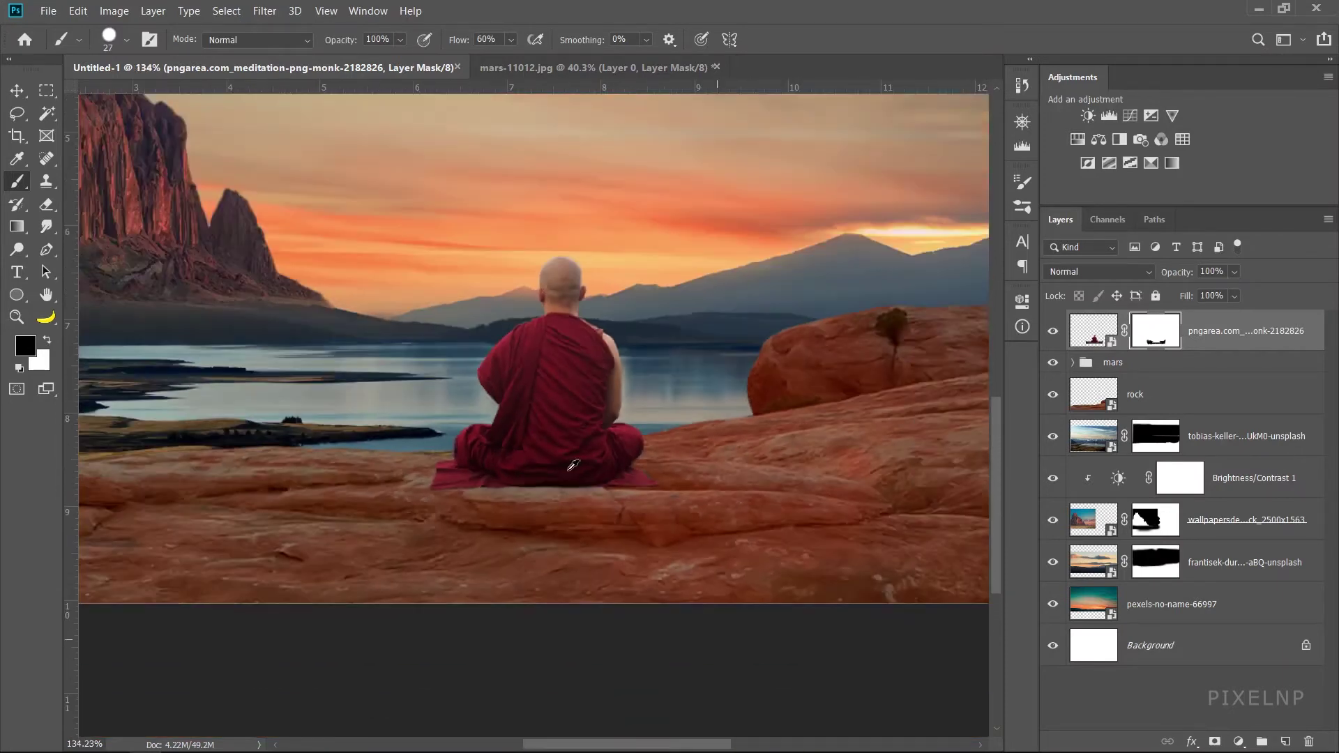
{"action": "scroll", "coordinate": [571, 471], "scroll_direction": "down", "scroll_amount": 1}
{"action": "scroll", "coordinate": [571, 471], "scroll_direction": "down", "scroll_amount": 1}
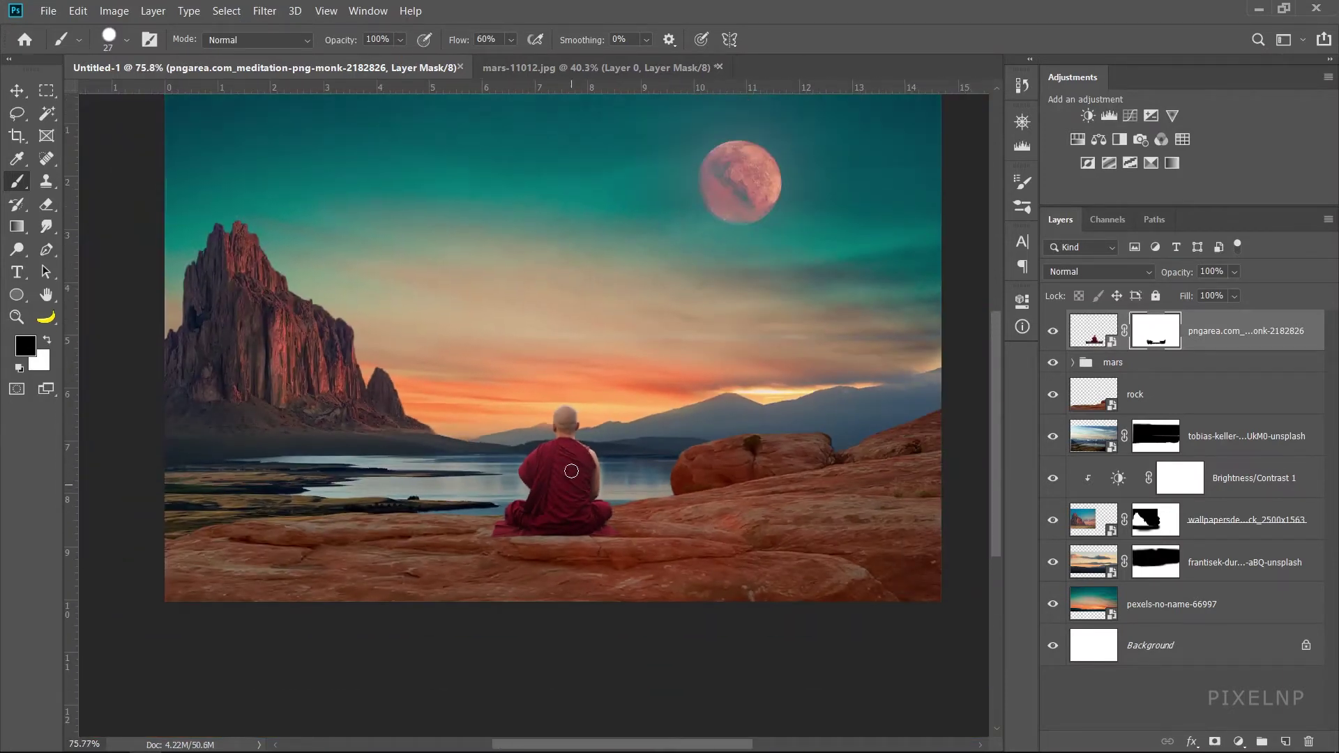
- On the tobias-keller lake mask, paint out the grey sky streak with a larger brush
{"action": "left_click", "coordinate": [873, 435], "text": "ctrl"}
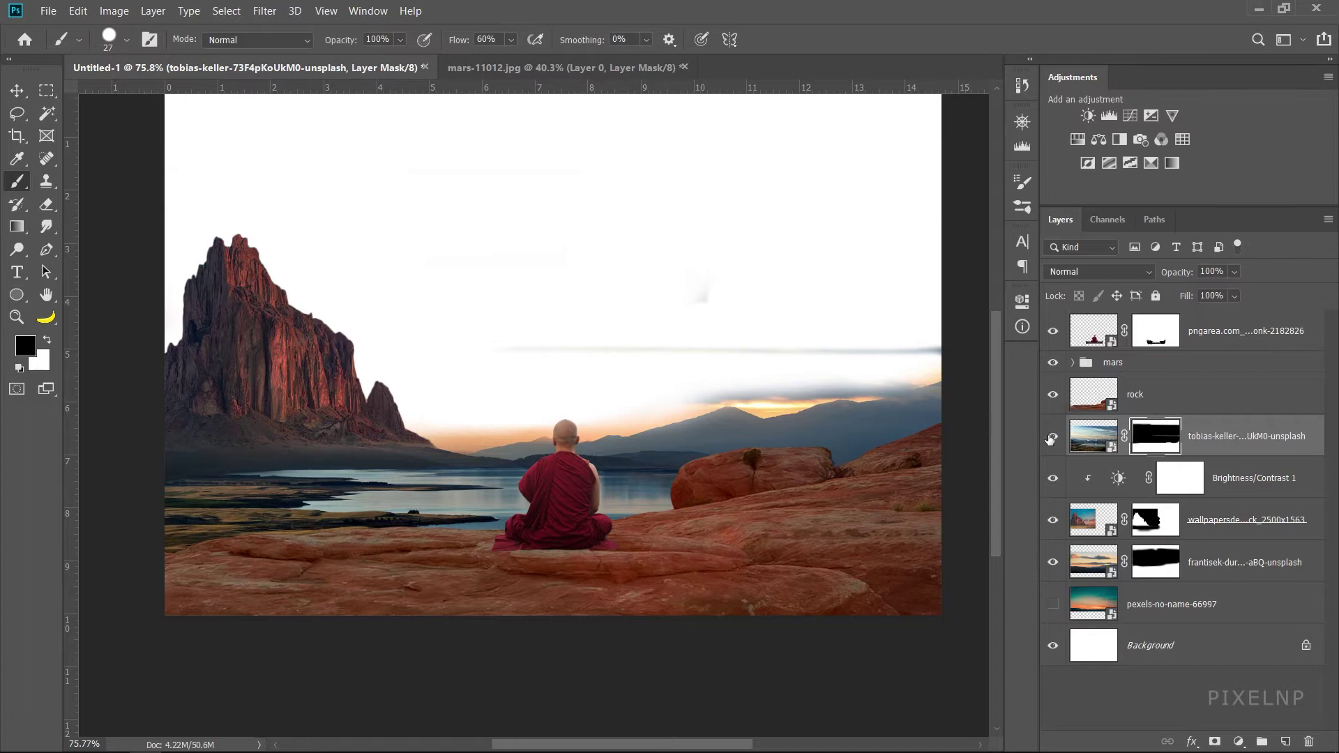
{"action": "left_click", "coordinate": [1052, 438]}
{"action": "scroll", "coordinate": [532, 353], "scroll_direction": "up", "scroll_amount": 1}
{"action": "key", "text": "bracketright"}
{"action": "key", "text": "bracketright"}
{"action": "key", "text": "bracketright"}
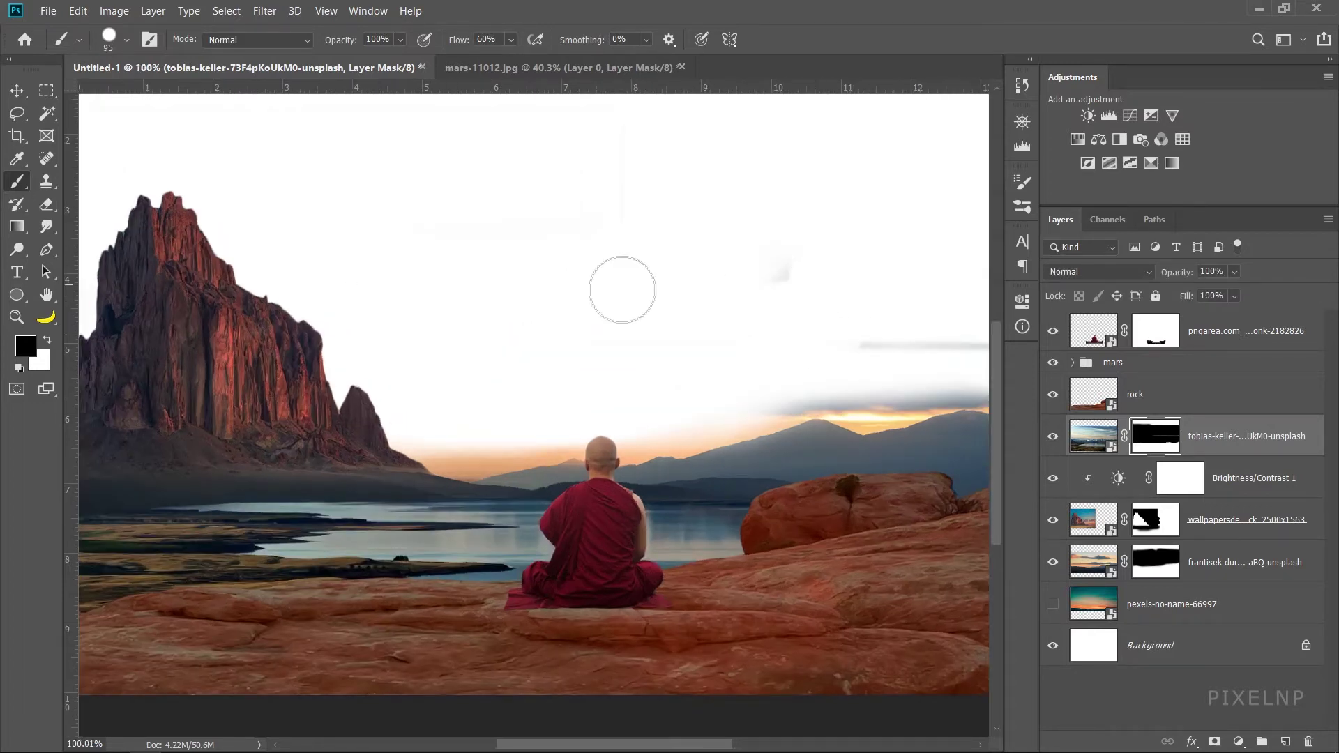
{"action": "left_click_drag", "start_coordinate": [924, 320], "coordinate": [793, 304]}
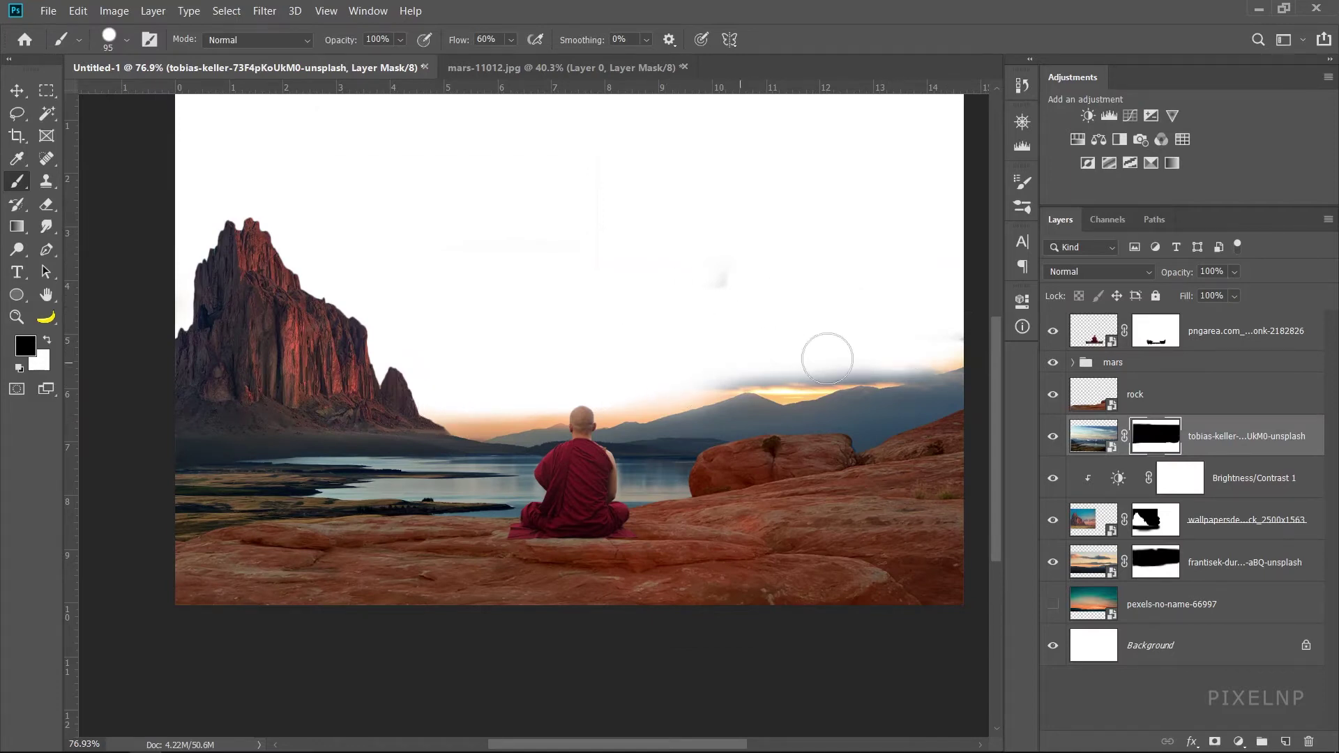
- Compare the sunset mountains layer, select the frantisek-dur mask, and re-enable the teal-orange sky layer
{"action": "left_click", "coordinate": [1052, 561]}
{"action": "left_click", "coordinate": [1052, 561]}
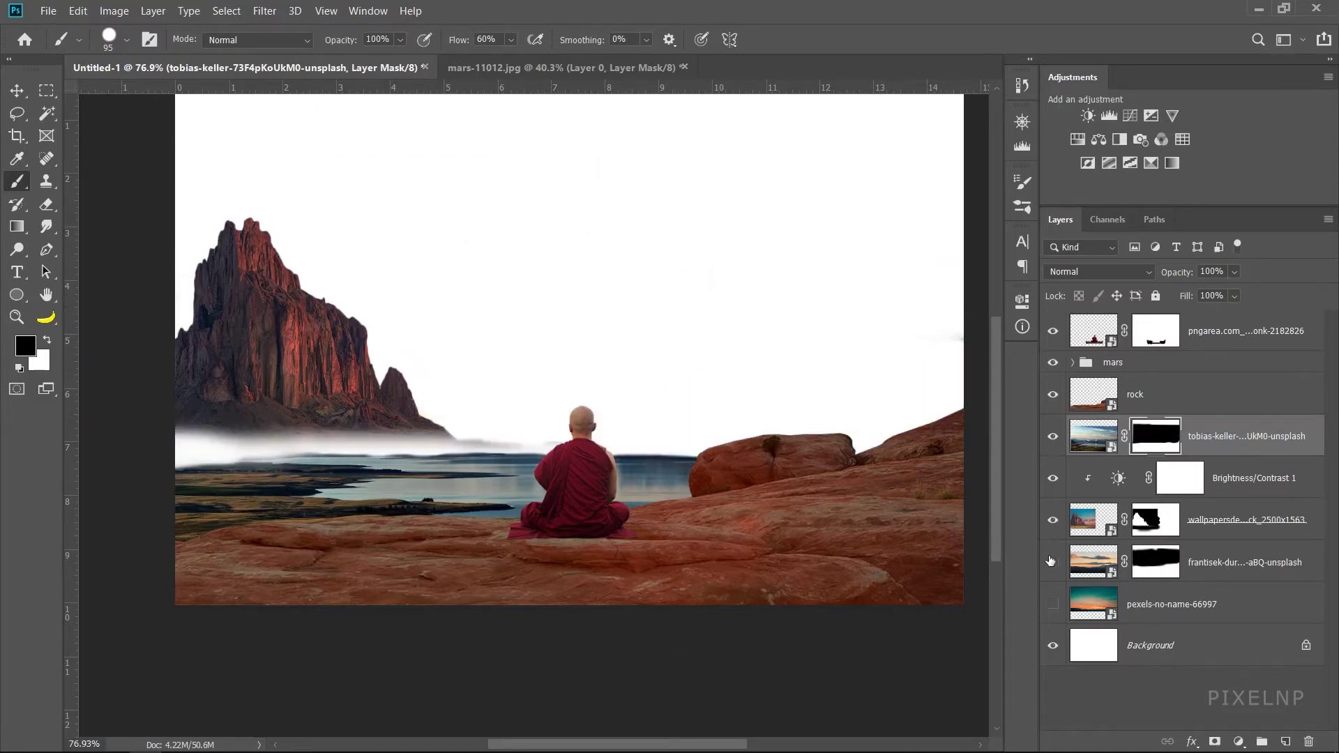
{"action": "left_click", "coordinate": [1052, 562]}
{"action": "left_click", "coordinate": [1159, 557]}
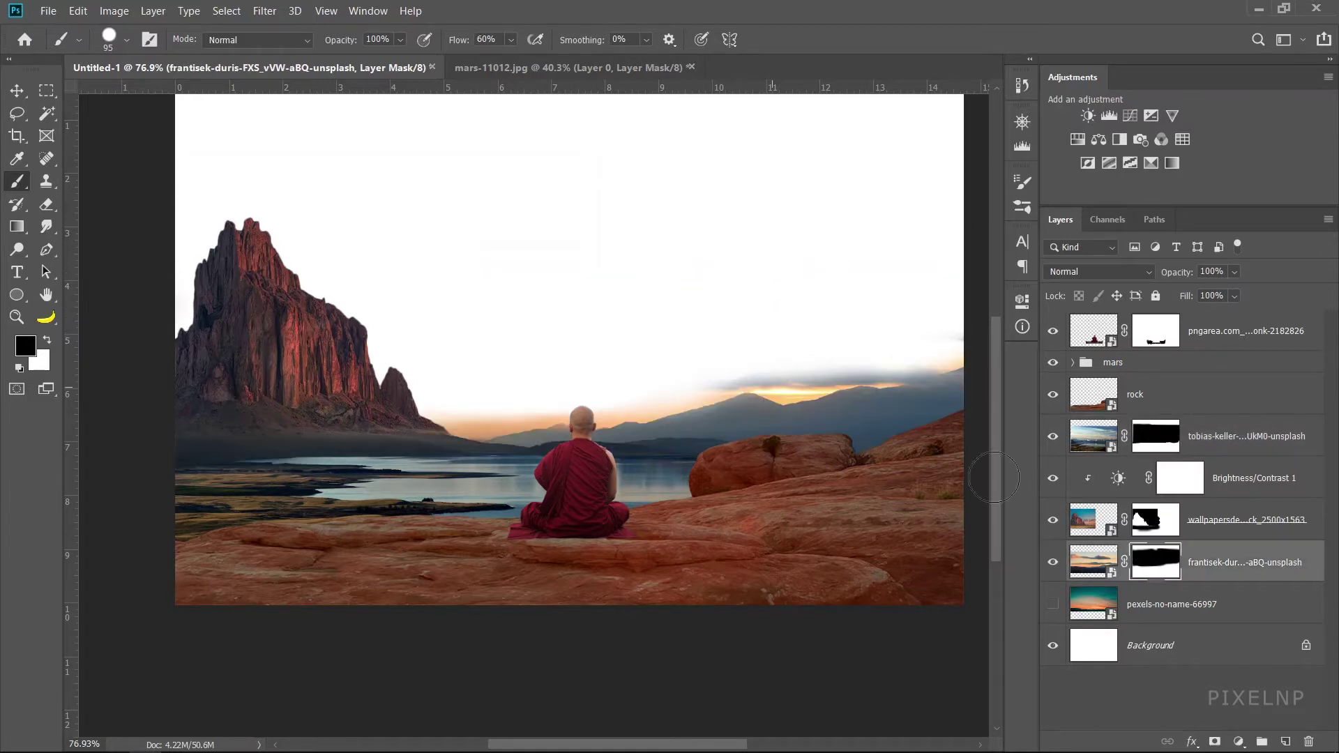
{"action": "left_click", "coordinate": [1056, 608]}
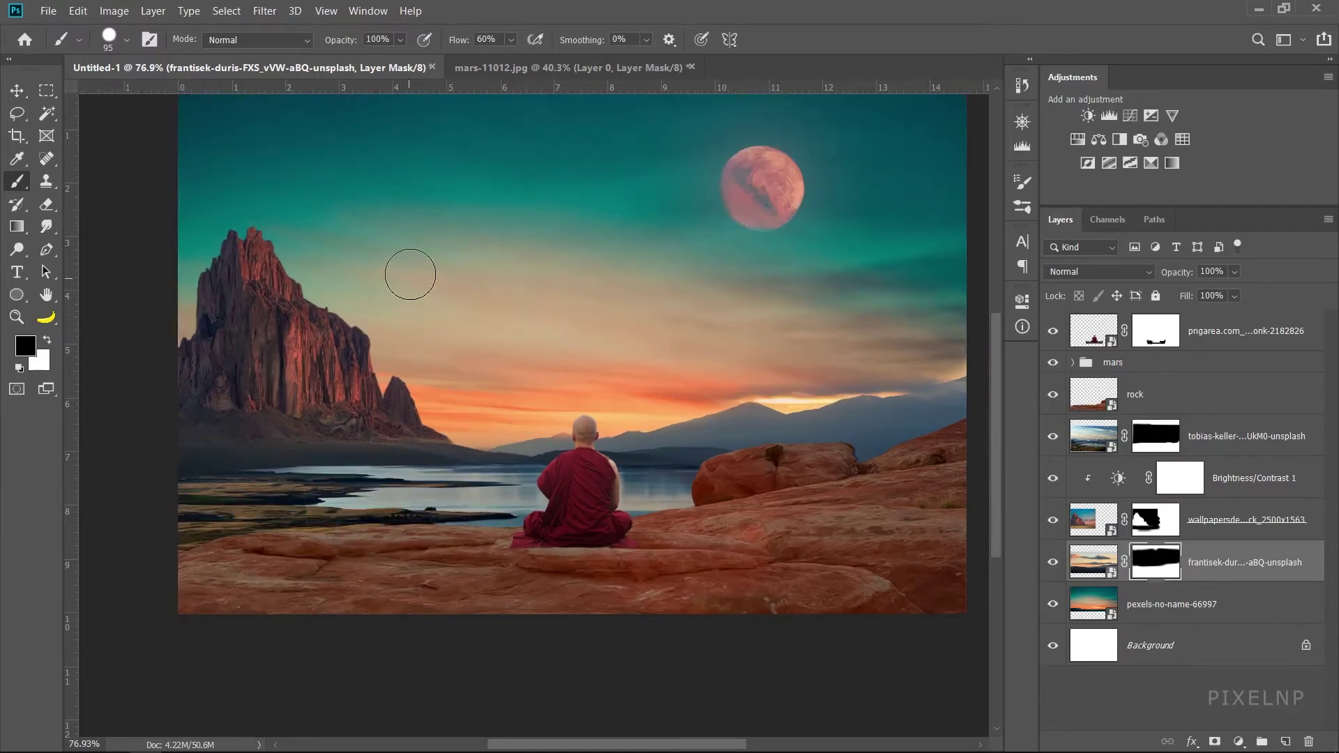
{"action": "scroll", "coordinate": [488, 338], "scroll_direction": "up", "scroll_amount": 2}
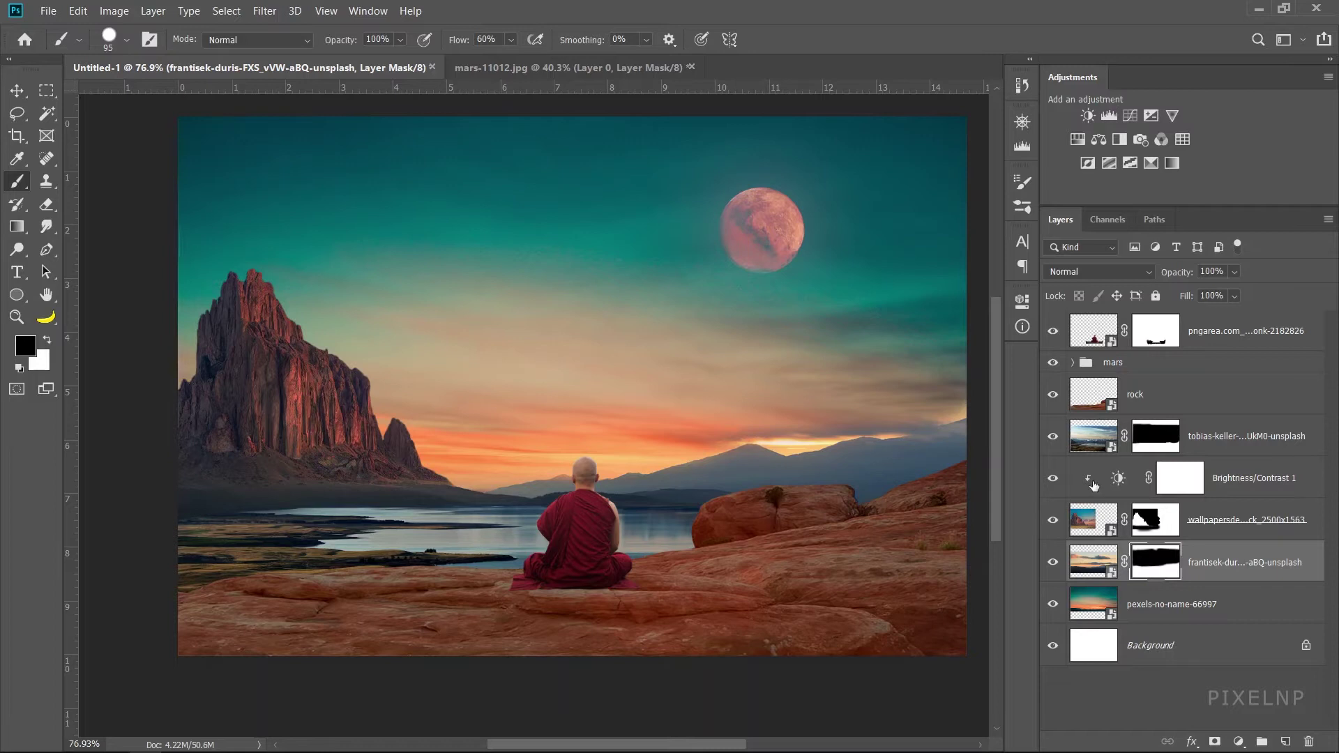
- Put the monk layer into Group 1 with Normal blend mode
{"action": "left_click", "coordinate": [1210, 341]}
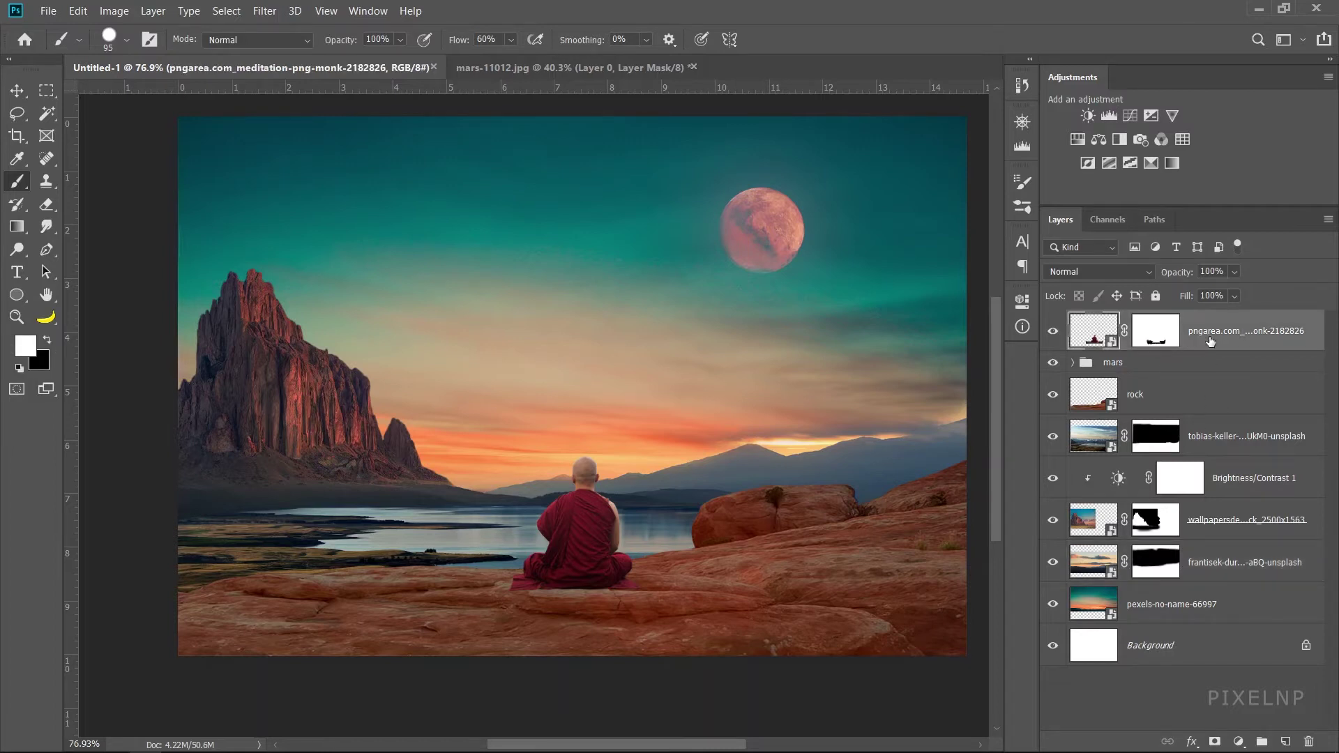
{"action": "key", "text": "ctrl+g"}
{"action": "left_click", "coordinate": [1098, 274]}
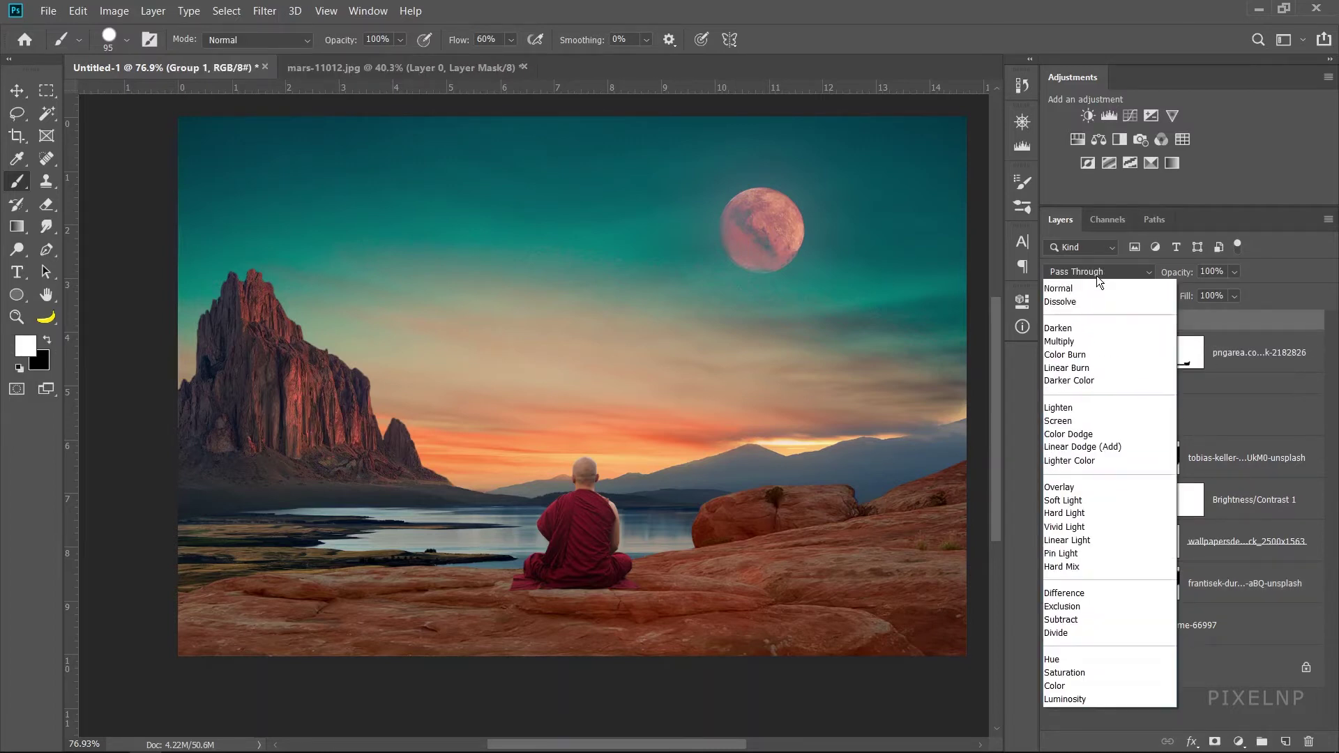
{"action": "left_click", "coordinate": [1090, 305]}
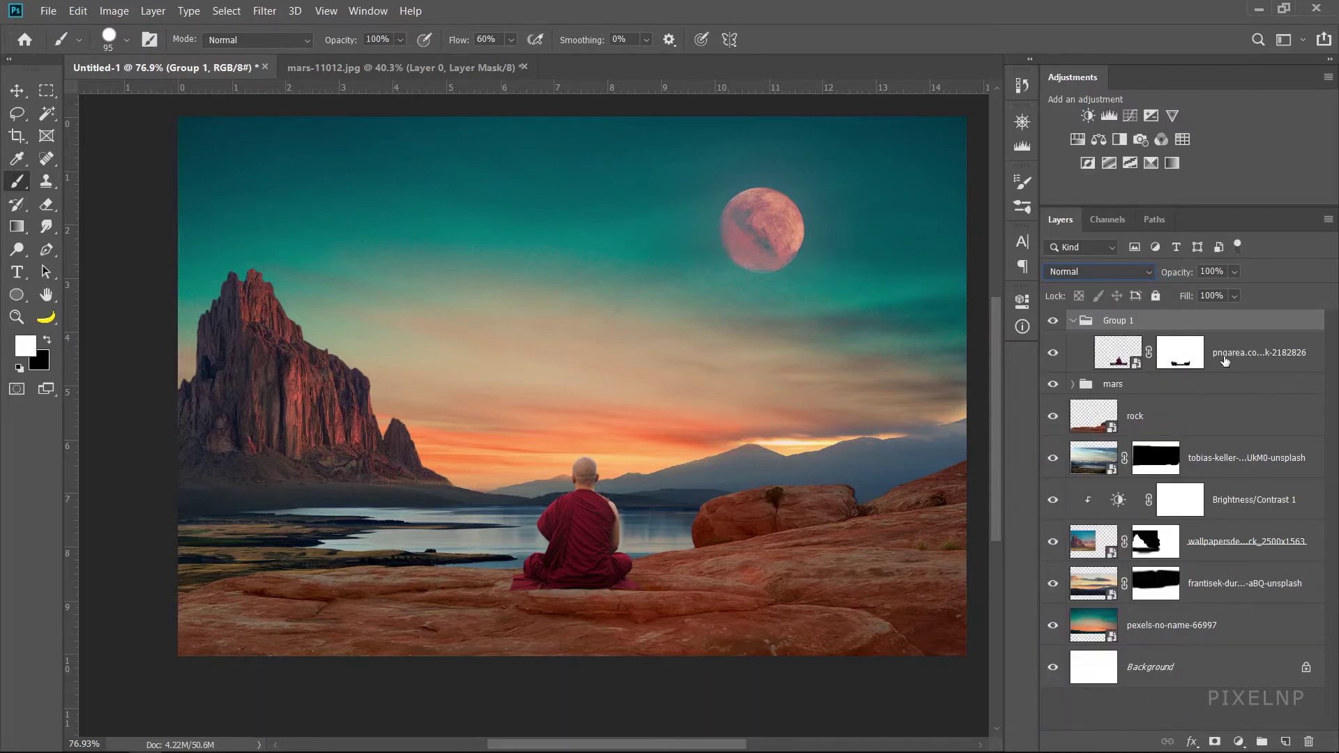
- Add a Brightness/Contrast adjustment above the monk at about -46 brightness, with its mask inverted
{"action": "left_click", "coordinate": [1118, 352]}
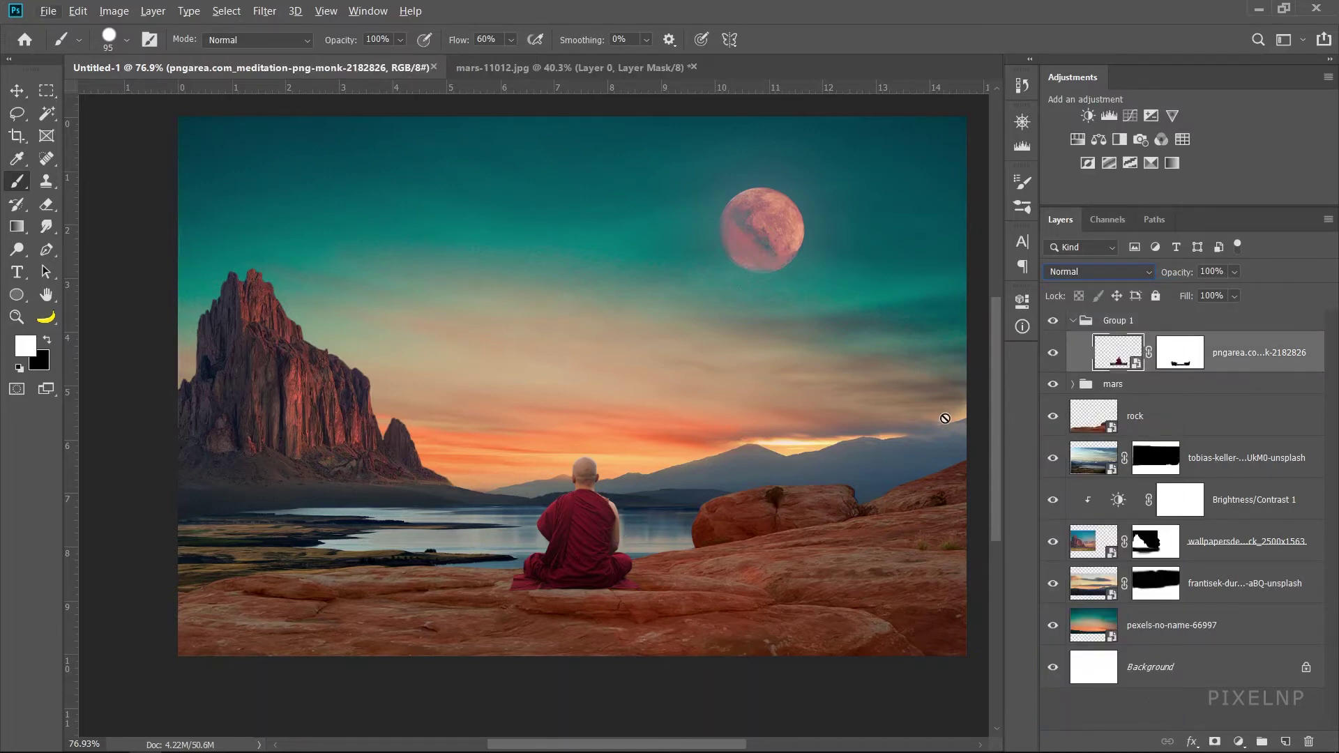
{"action": "left_click", "coordinate": [1088, 116]}
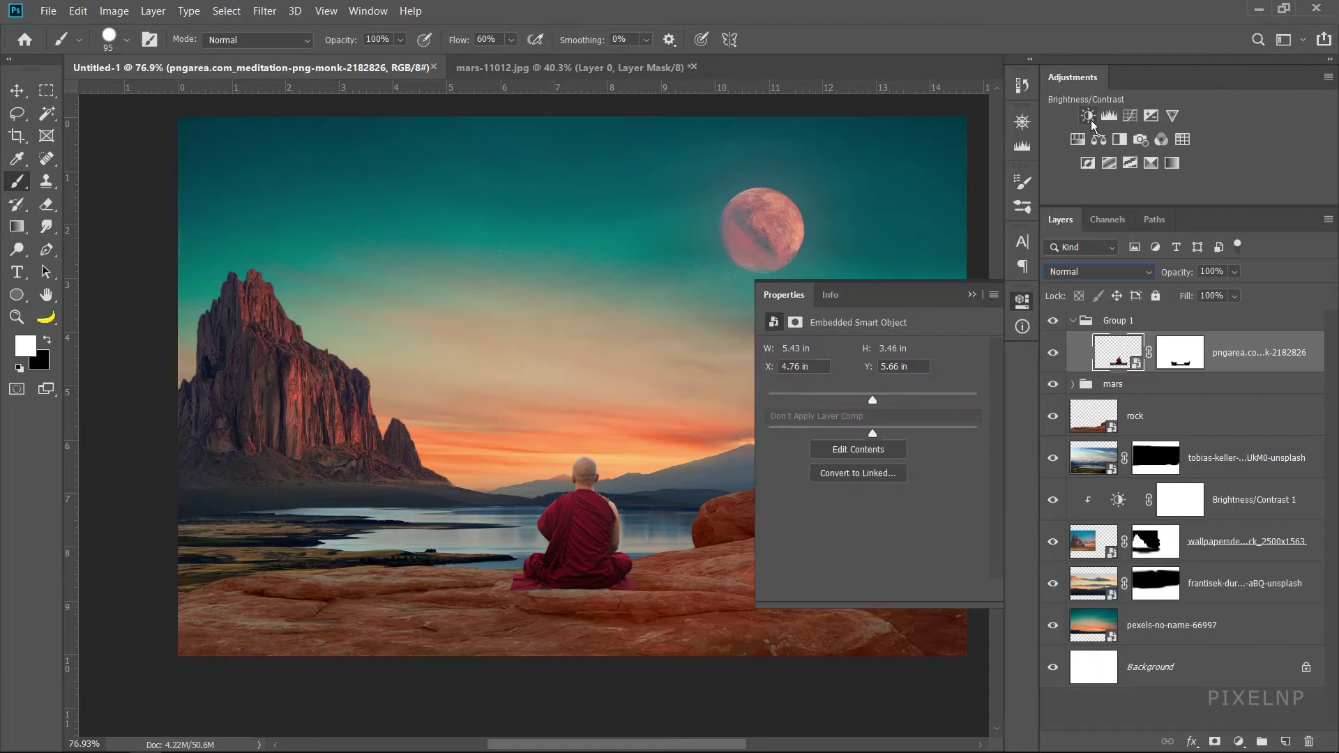
{"action": "left_click_drag", "start_coordinate": [873, 395], "coordinate": [843, 404]}
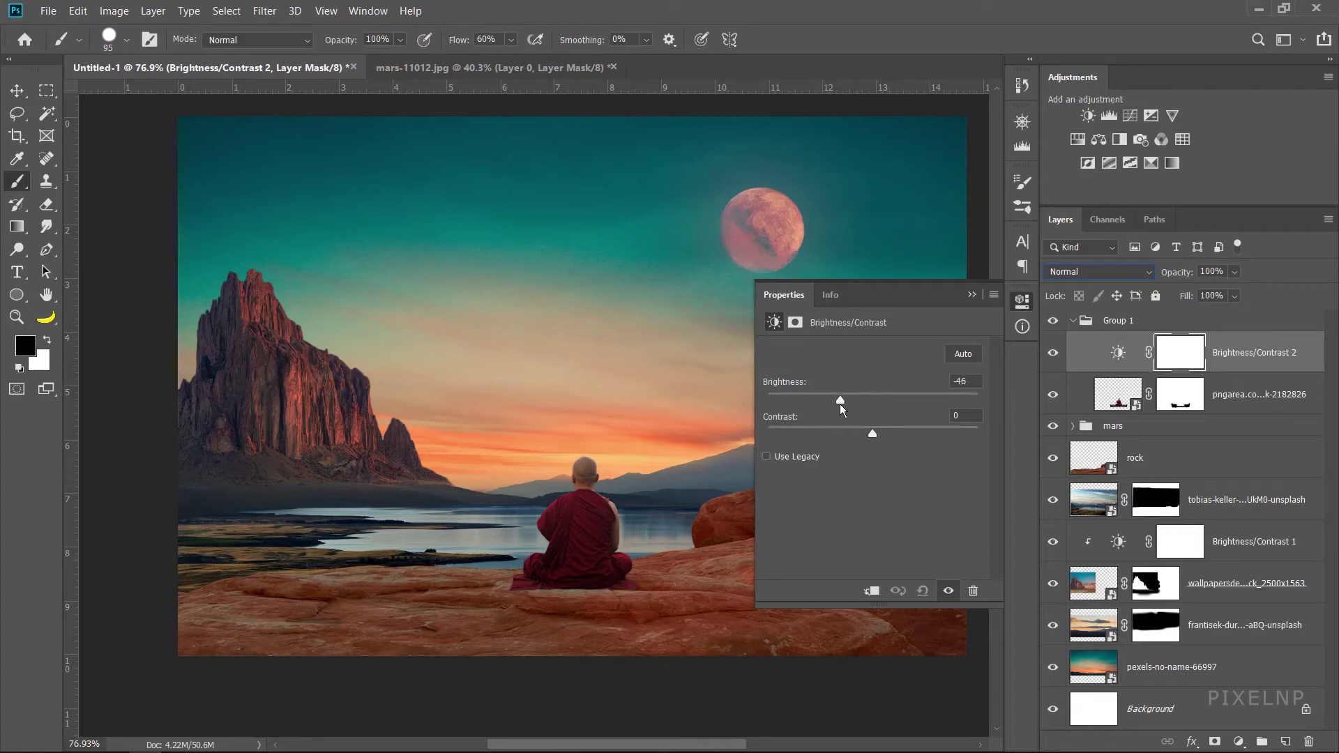
{"action": "left_click", "coordinate": [972, 295]}
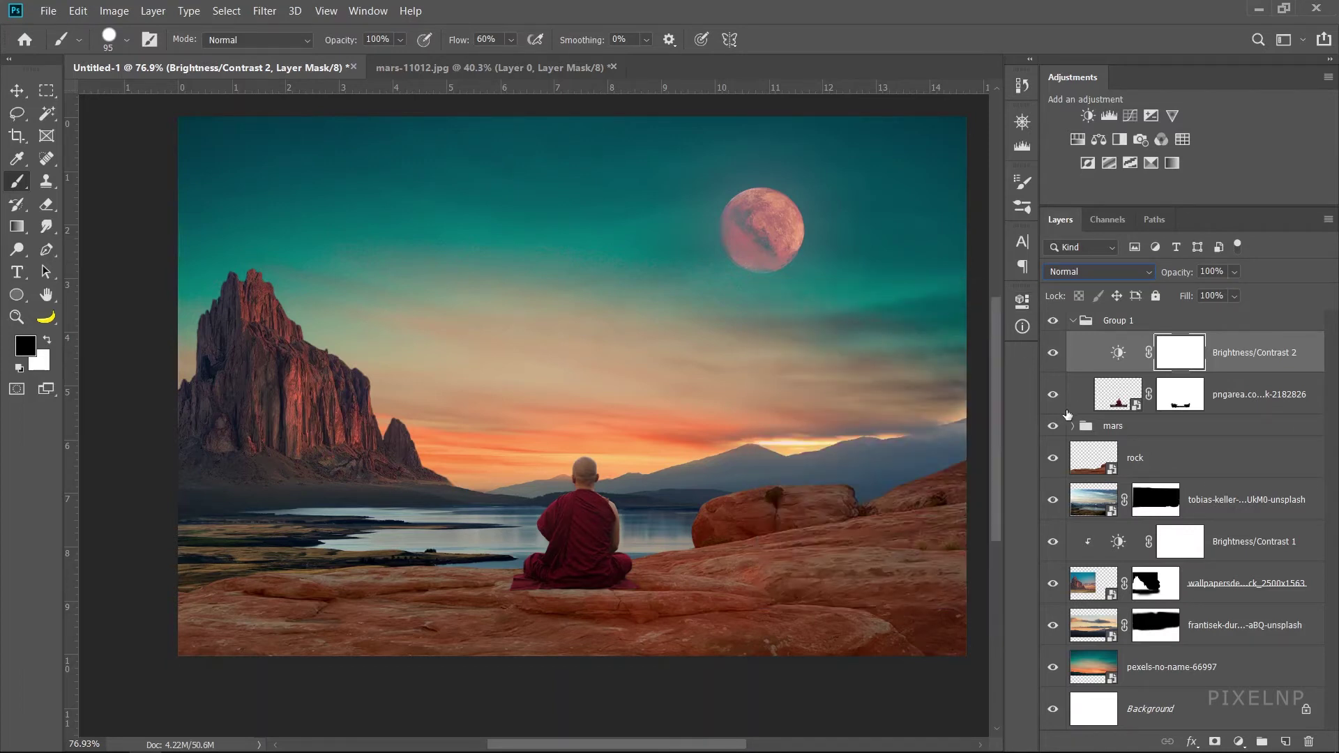
{"action": "key", "text": "ctrl+i"}
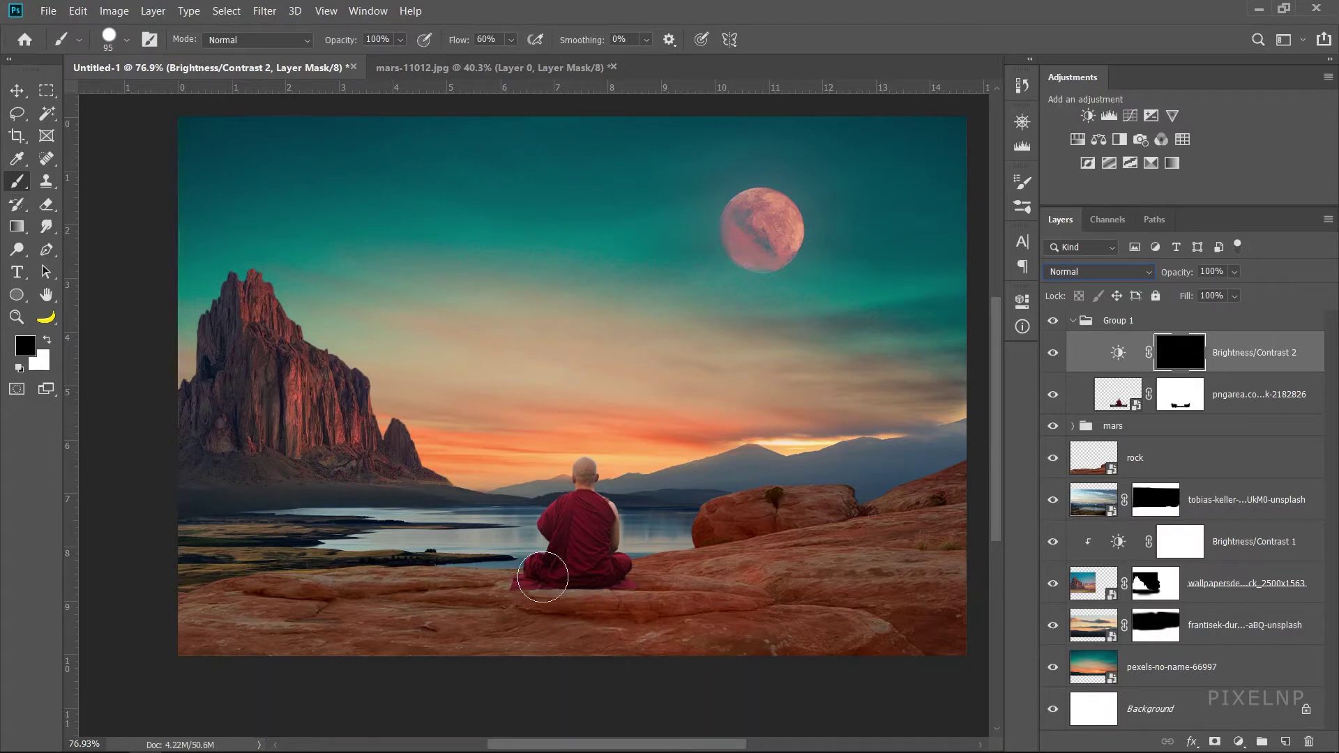
- Paint white on the Brightness/Contrast 2 mask to shadow the rock under the monk; collapse Group 1
{"action": "left_click", "coordinate": [49, 343]}
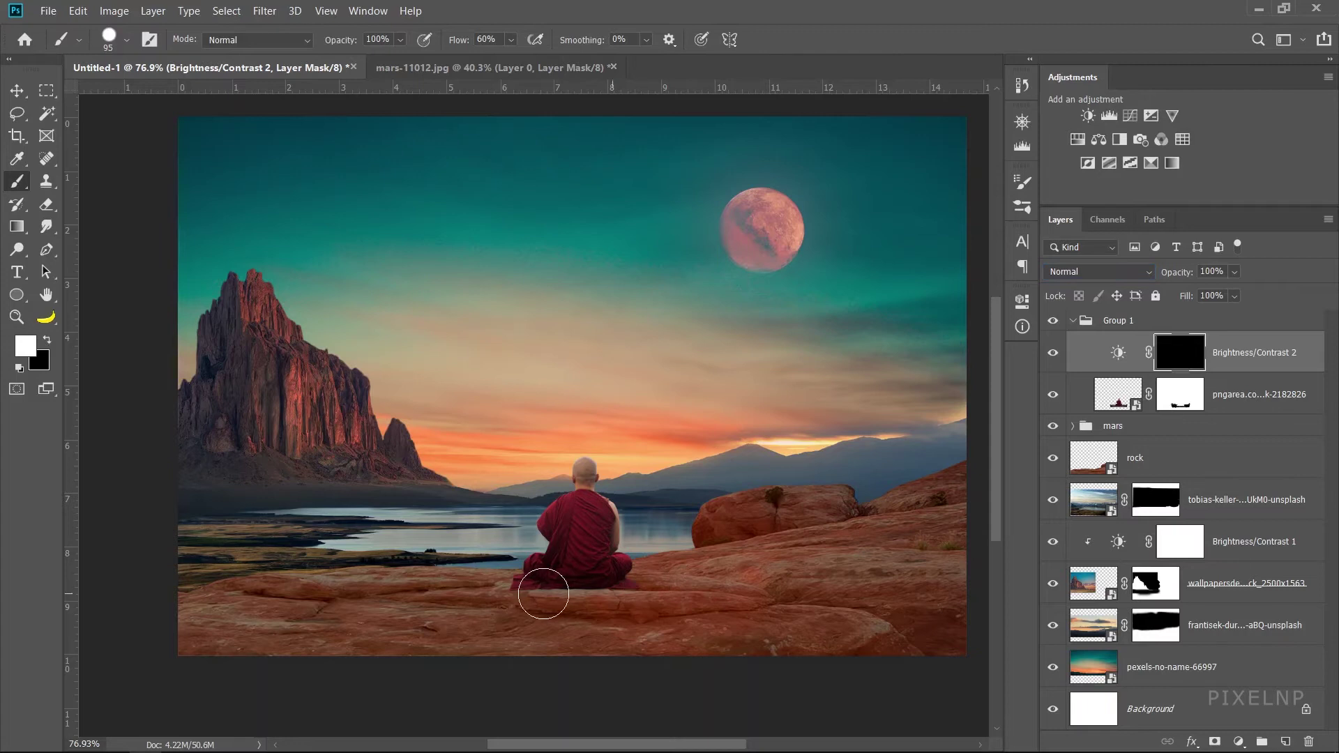
{"action": "left_click_drag", "start_coordinate": [542, 586], "coordinate": [565, 580]}
{"action": "scroll", "coordinate": [566, 580], "scroll_direction": "up", "scroll_amount": 2}
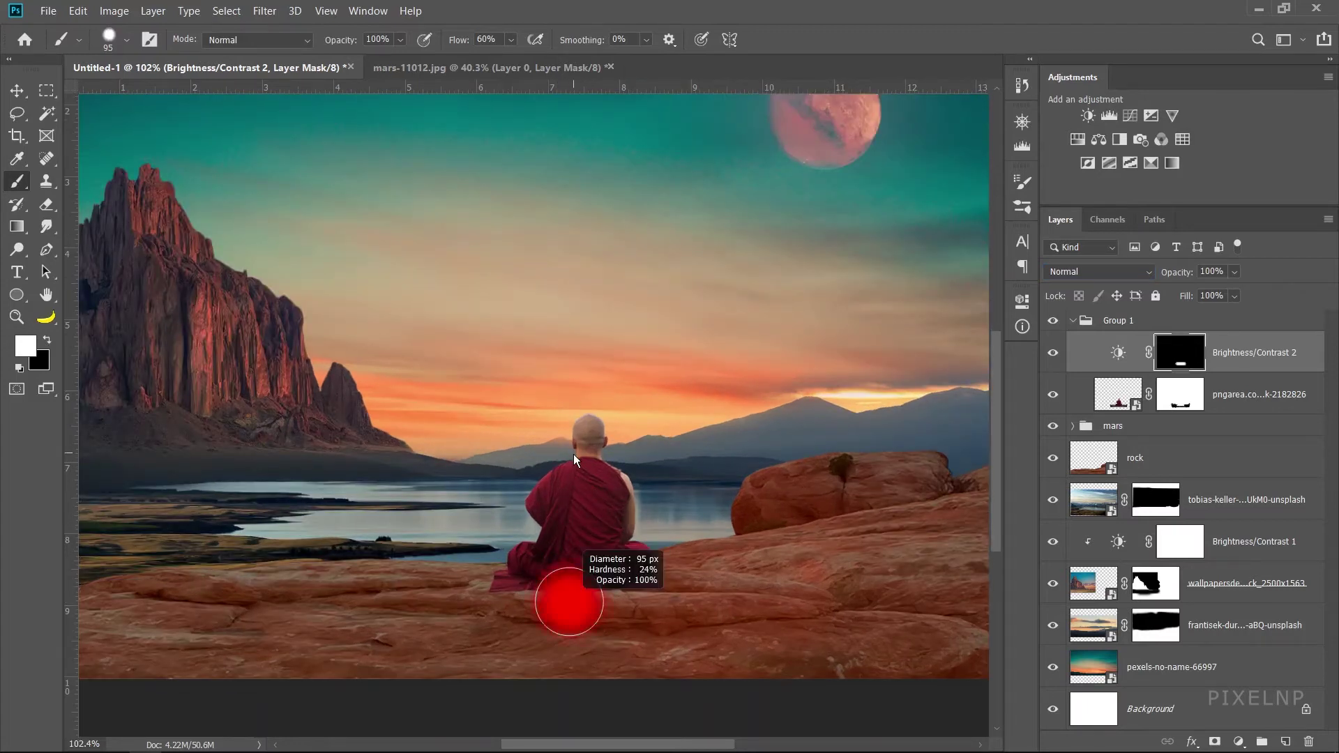
{"action": "key", "text": "ctrl+z"}
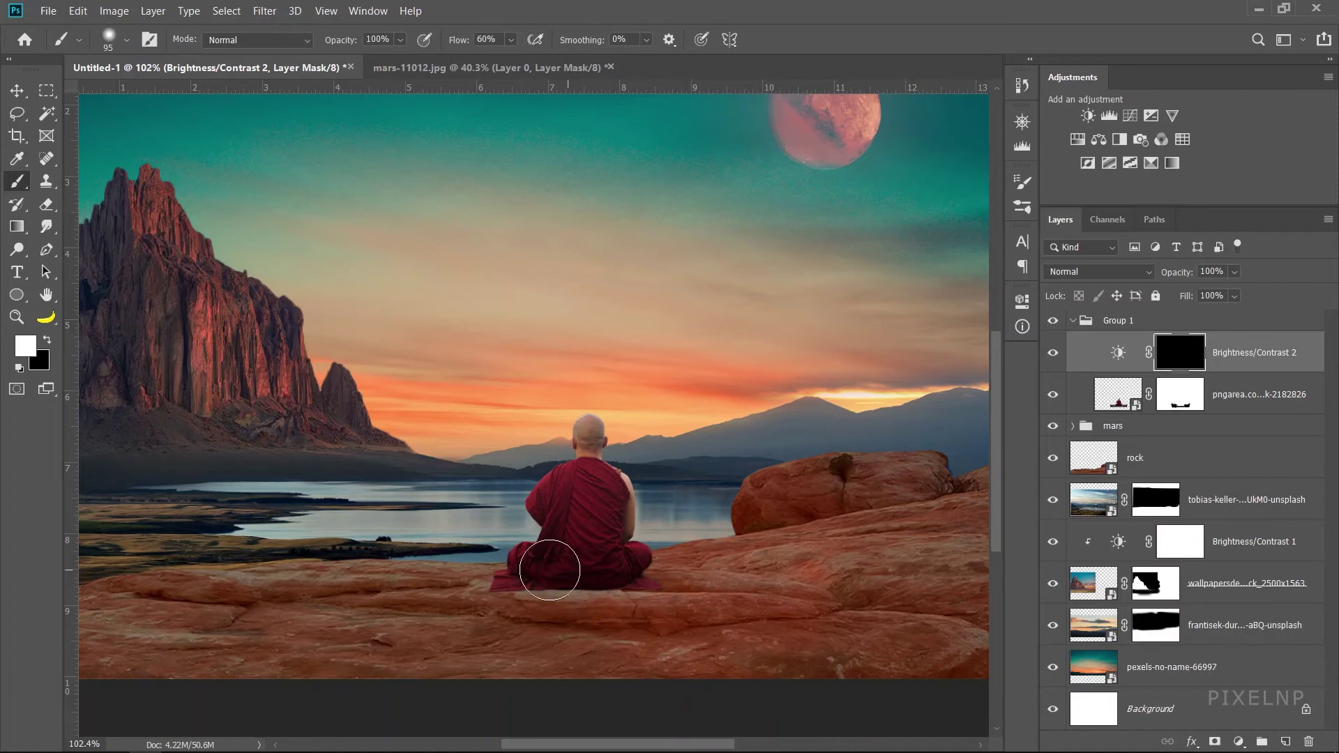
{"action": "left_click_drag", "start_coordinate": [668, 609], "coordinate": [625, 604]}
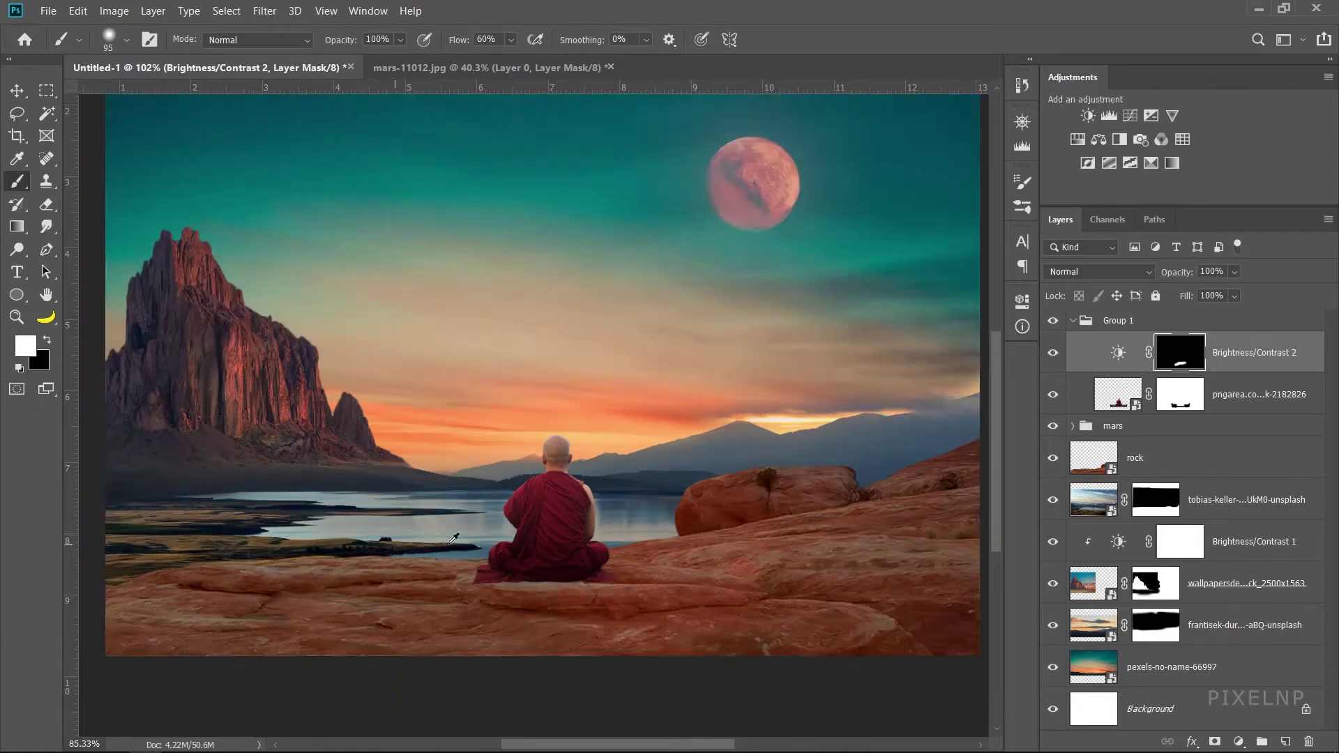
{"action": "scroll", "coordinate": [558, 593], "scroll_direction": "down", "scroll_amount": 3}
{"action": "scroll", "coordinate": [493, 583], "scroll_direction": "down", "scroll_amount": 1}
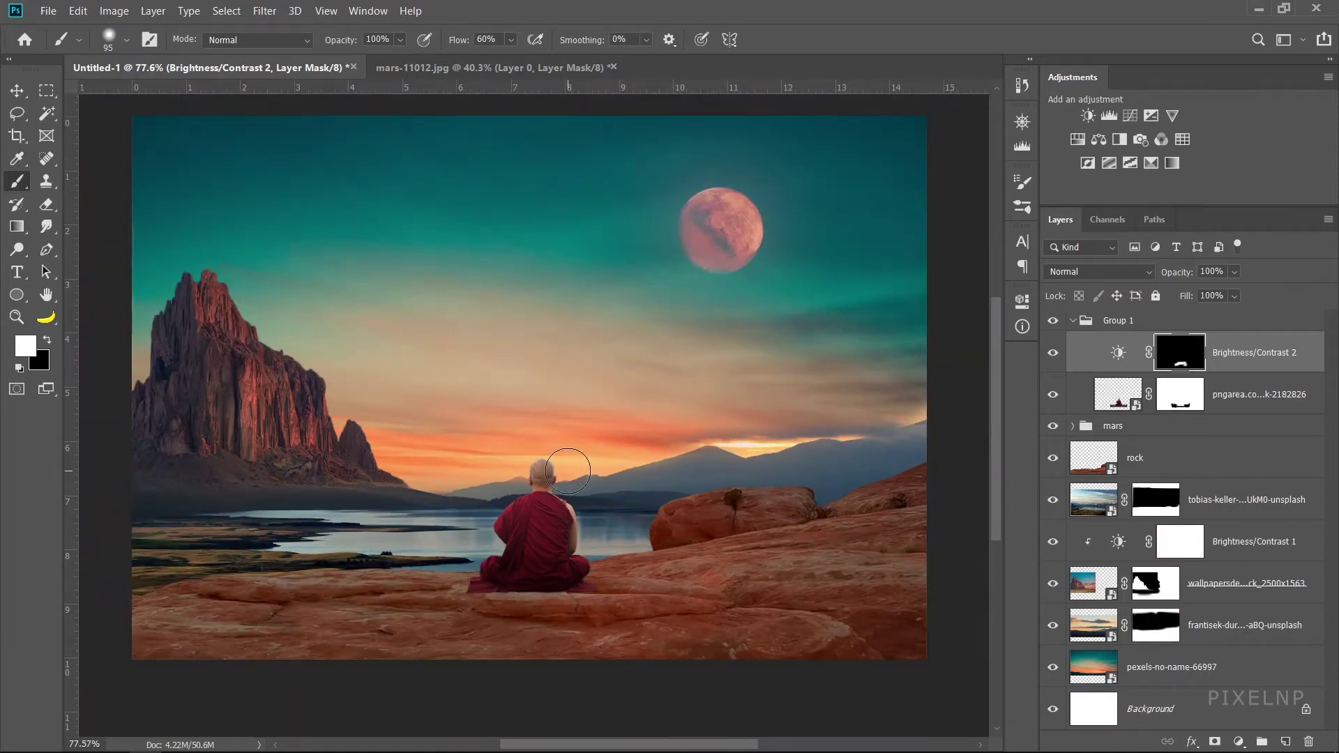
{"action": "left_click", "coordinate": [1074, 321]}
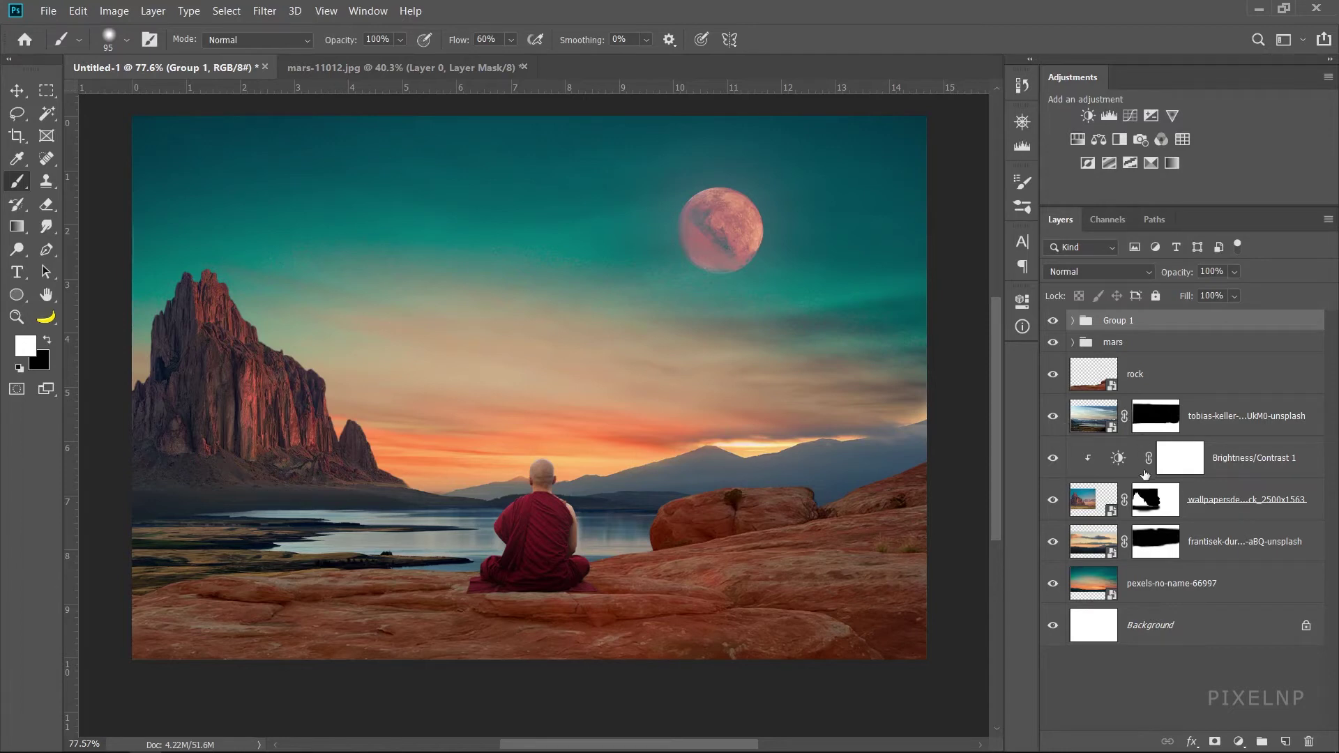
- Group the rock layer as 'front rock' with Normal blend mode
{"action": "left_click", "coordinate": [1053, 375]}
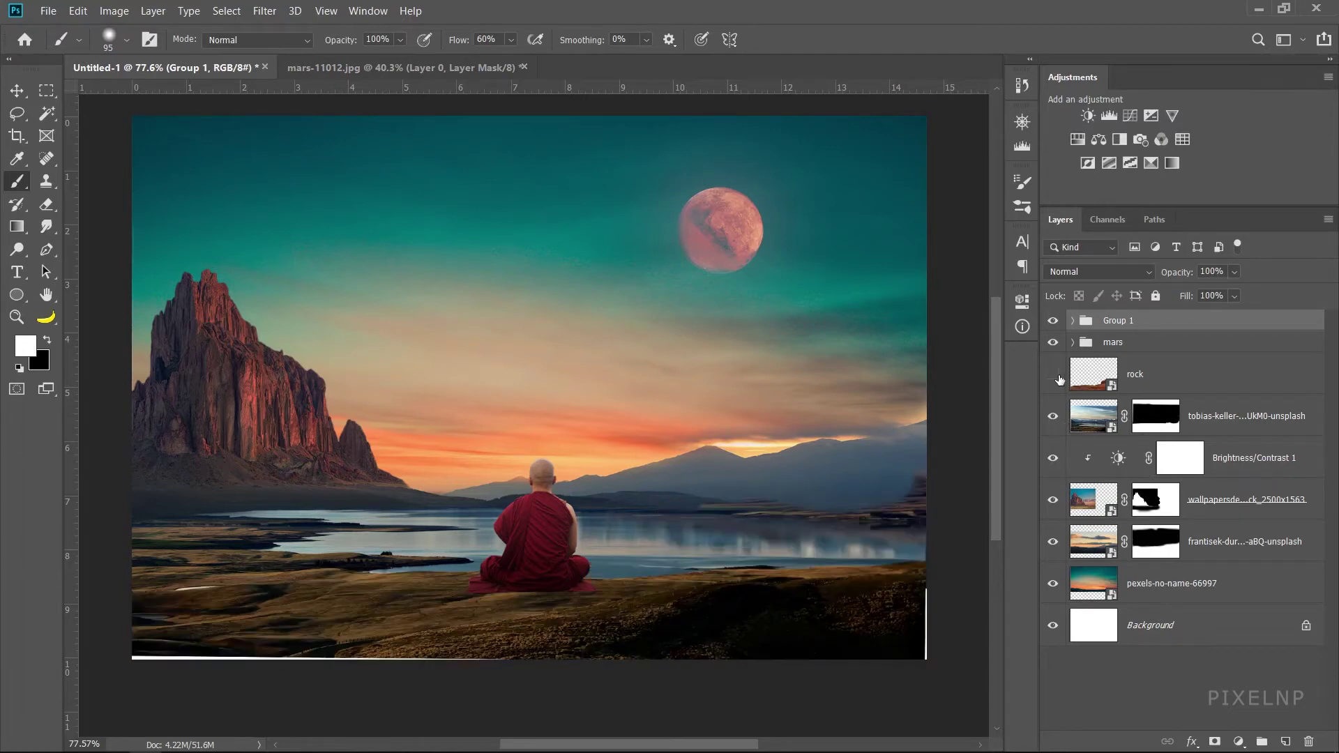
{"action": "left_click", "coordinate": [1201, 384]}
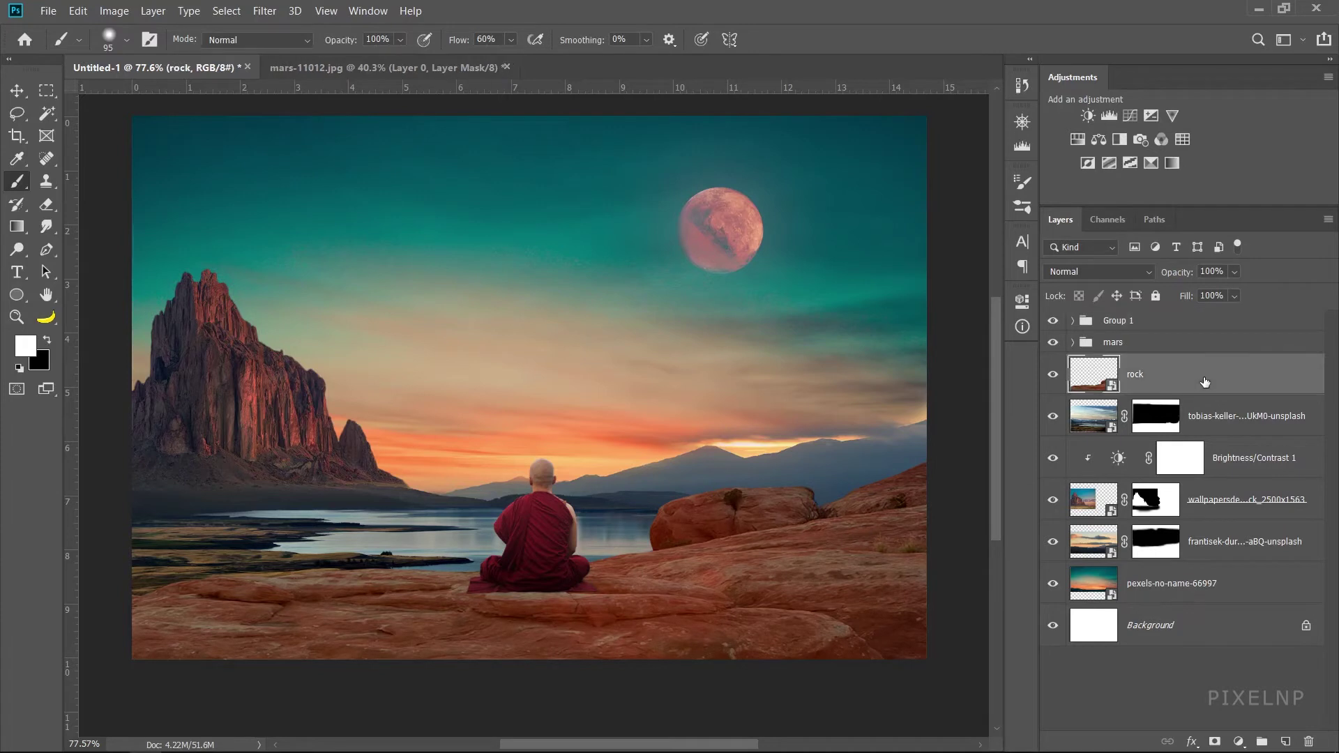
{"action": "key", "text": "ctrl+g"}
{"action": "double_click", "coordinate": [1130, 365]}
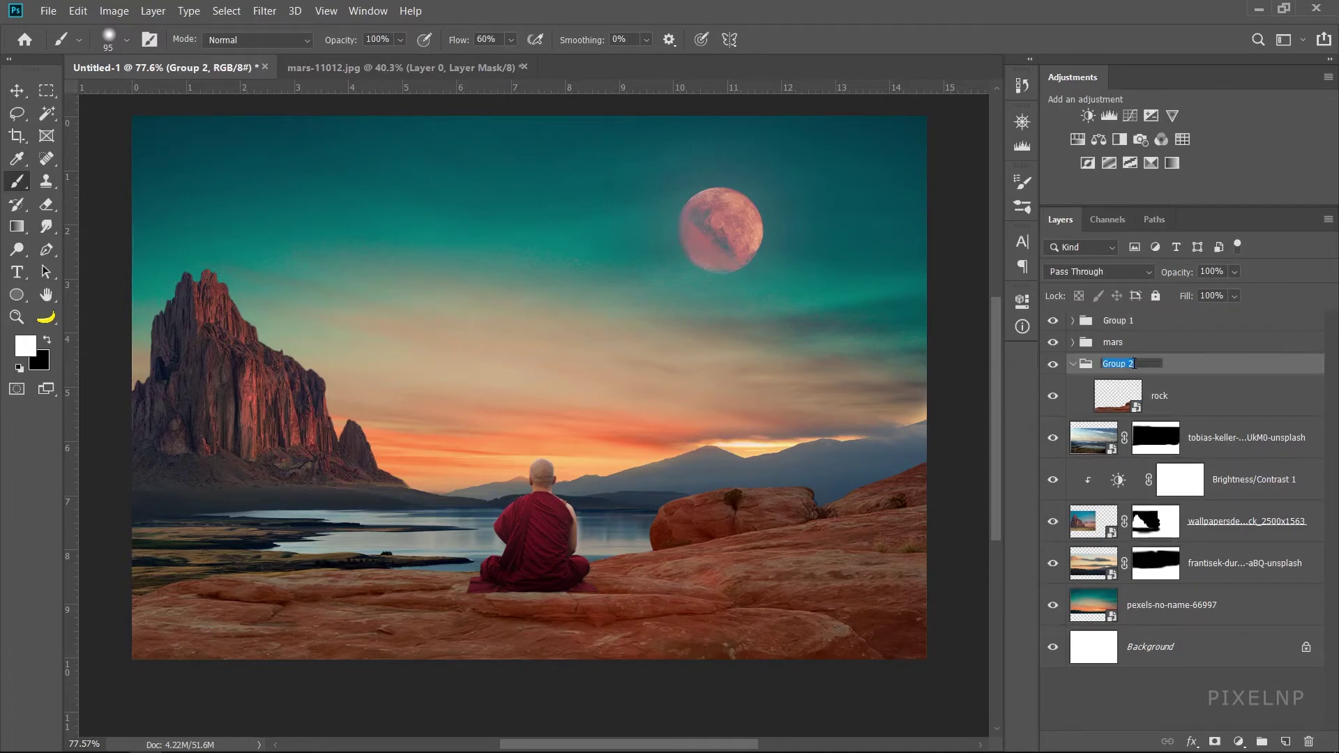
{"action": "type", "text": "front rock"}
{"action": "key", "text": "Return"}
{"action": "left_click", "coordinate": [1103, 277]}
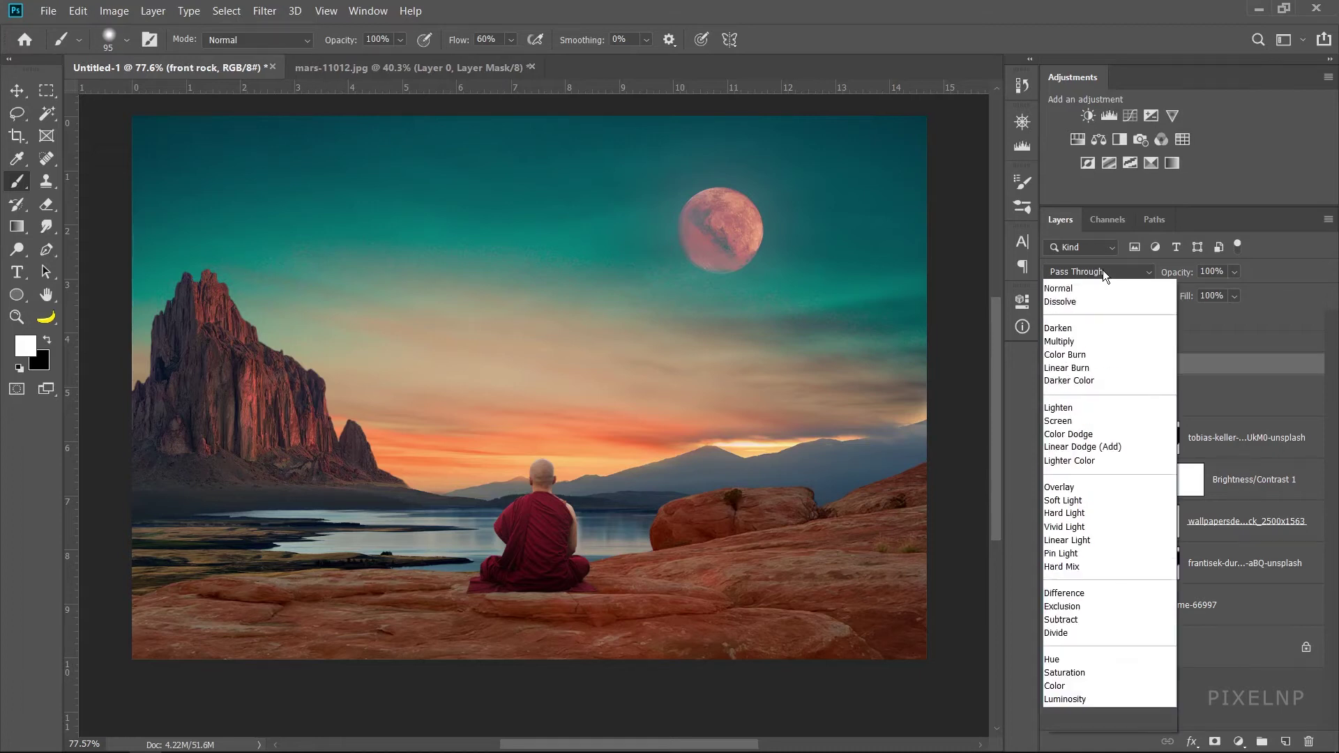
{"action": "left_click", "coordinate": [1106, 307]}
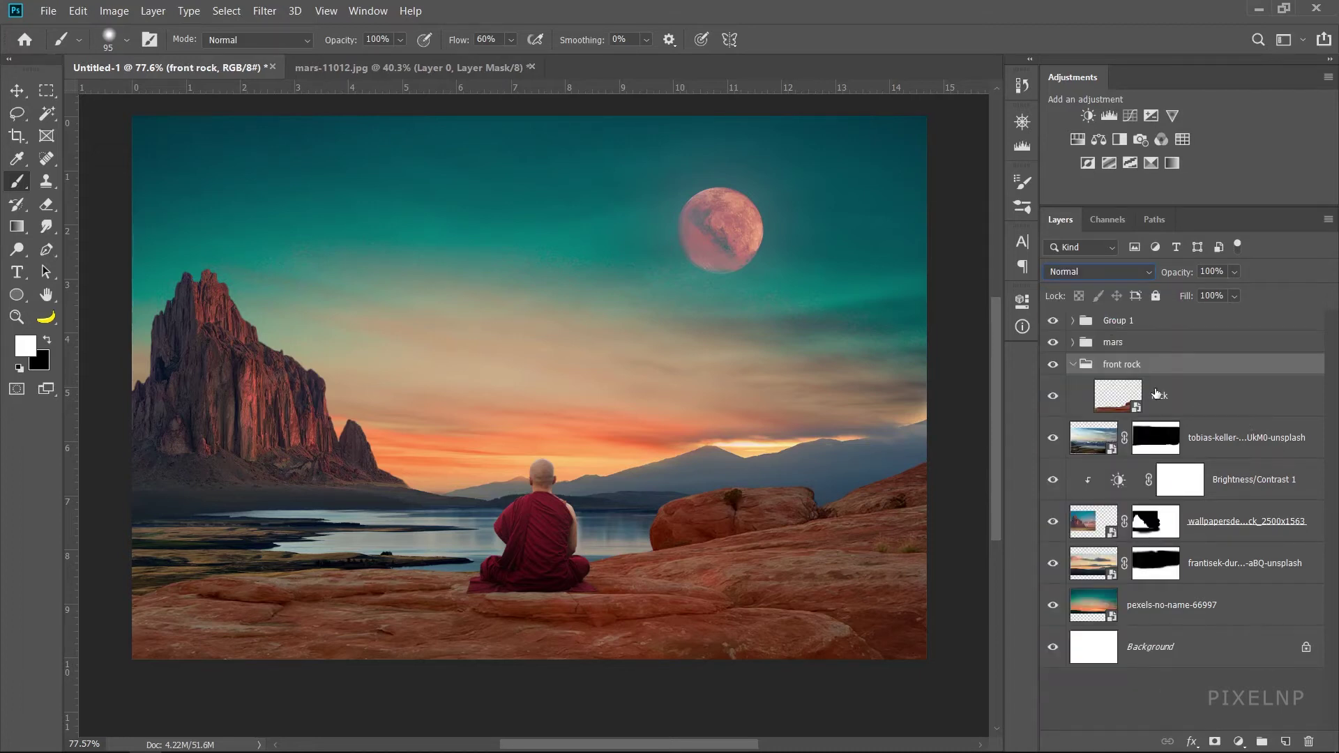
- Add Hue/Saturation to the rock (Saturation -47, Lightness -16) and collapse the front rock group
{"action": "left_click", "coordinate": [1077, 138]}
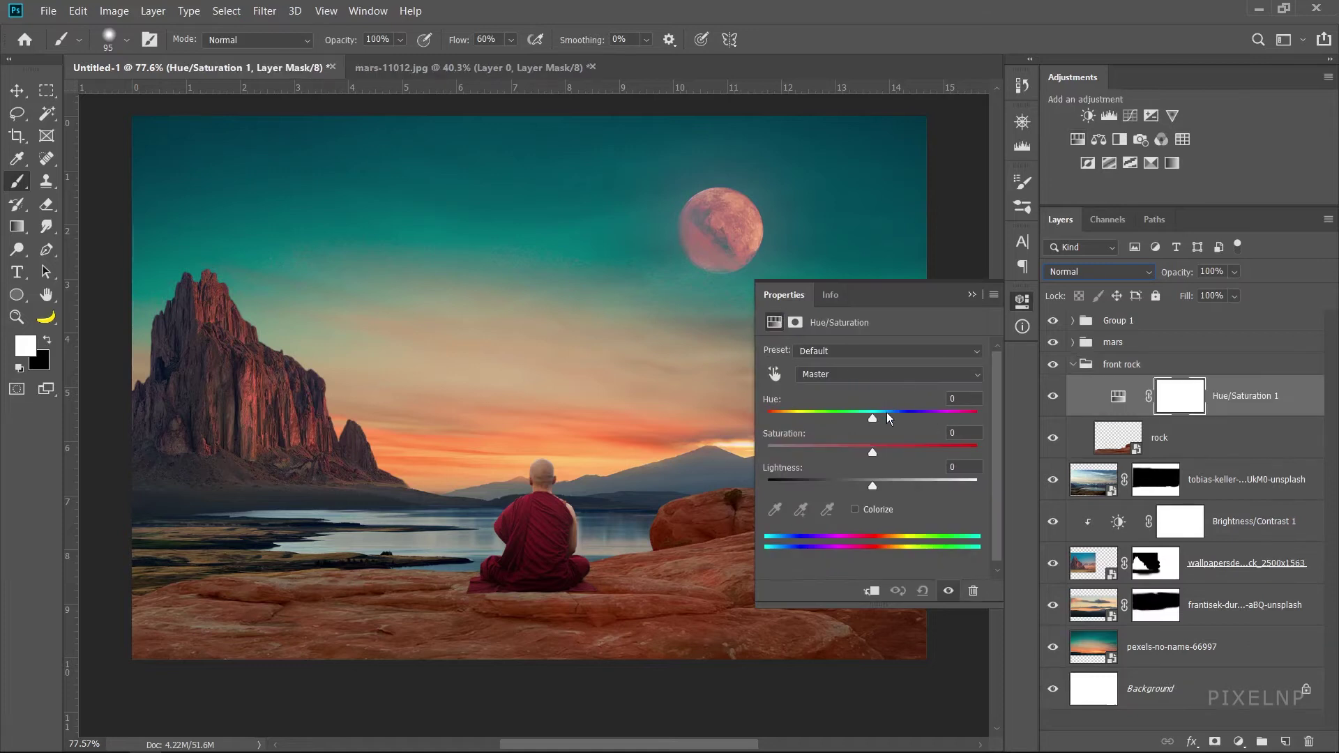
{"action": "mouse_move", "coordinate": [871, 461]}
{"action": "left_mouse_down"}
{"action": "mouse_move", "coordinate": [825, 460]}
{"action": "mouse_move", "coordinate": [857, 497]}
{"action": "left_mouse_up"}
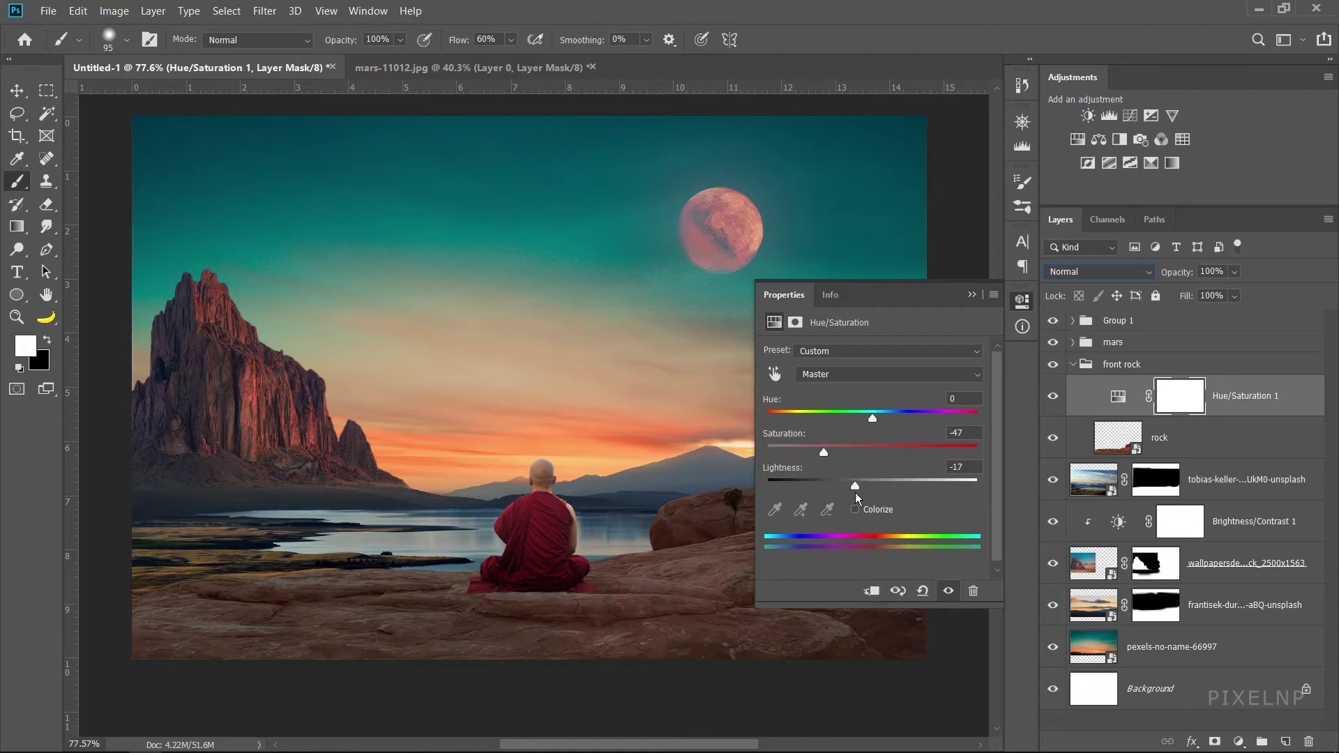
{"action": "left_click", "coordinate": [972, 295]}
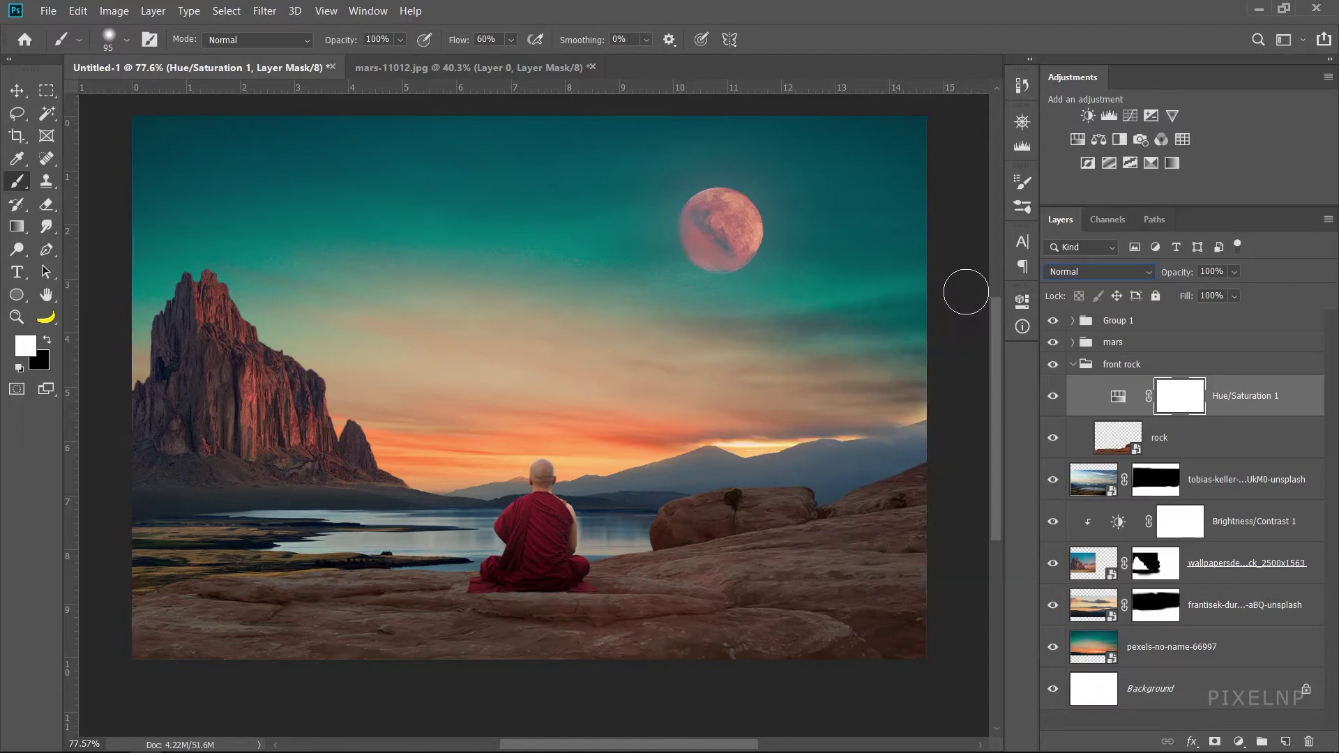
{"action": "left_click", "coordinate": [1072, 364]}
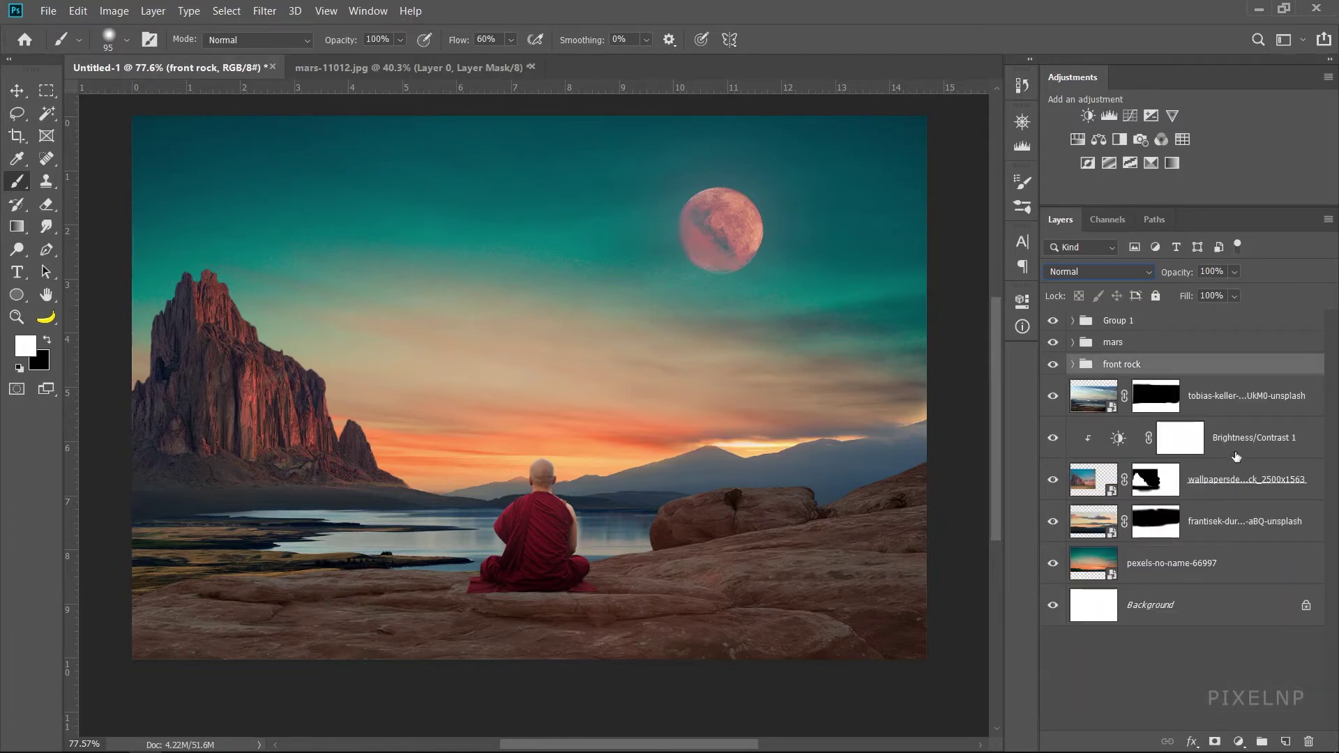
- Group Brightness/Contrast 1 and the cliff layer into a group named 'cliff'
{"action": "left_click", "coordinate": [1282, 434]}
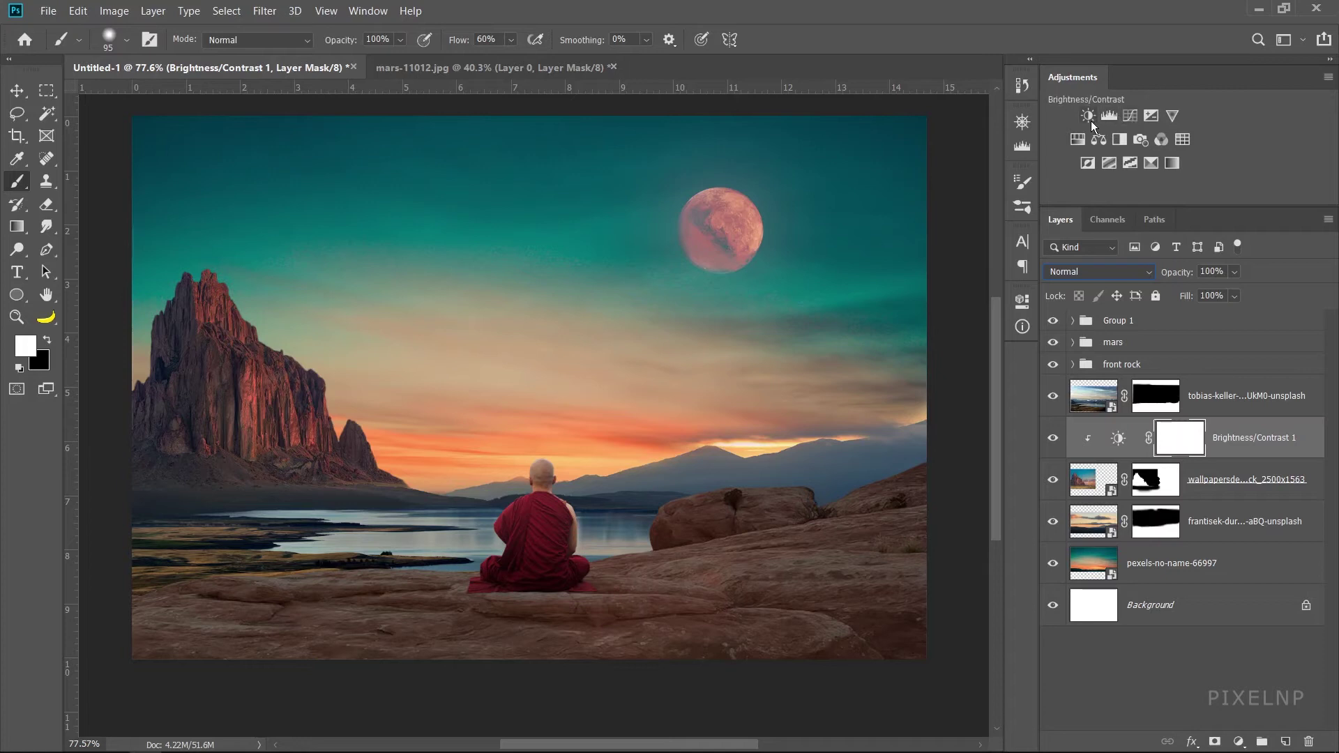
{"action": "left_click", "coordinate": [1220, 480], "text": "ctrl"}
{"action": "key", "text": "ctrl+g"}
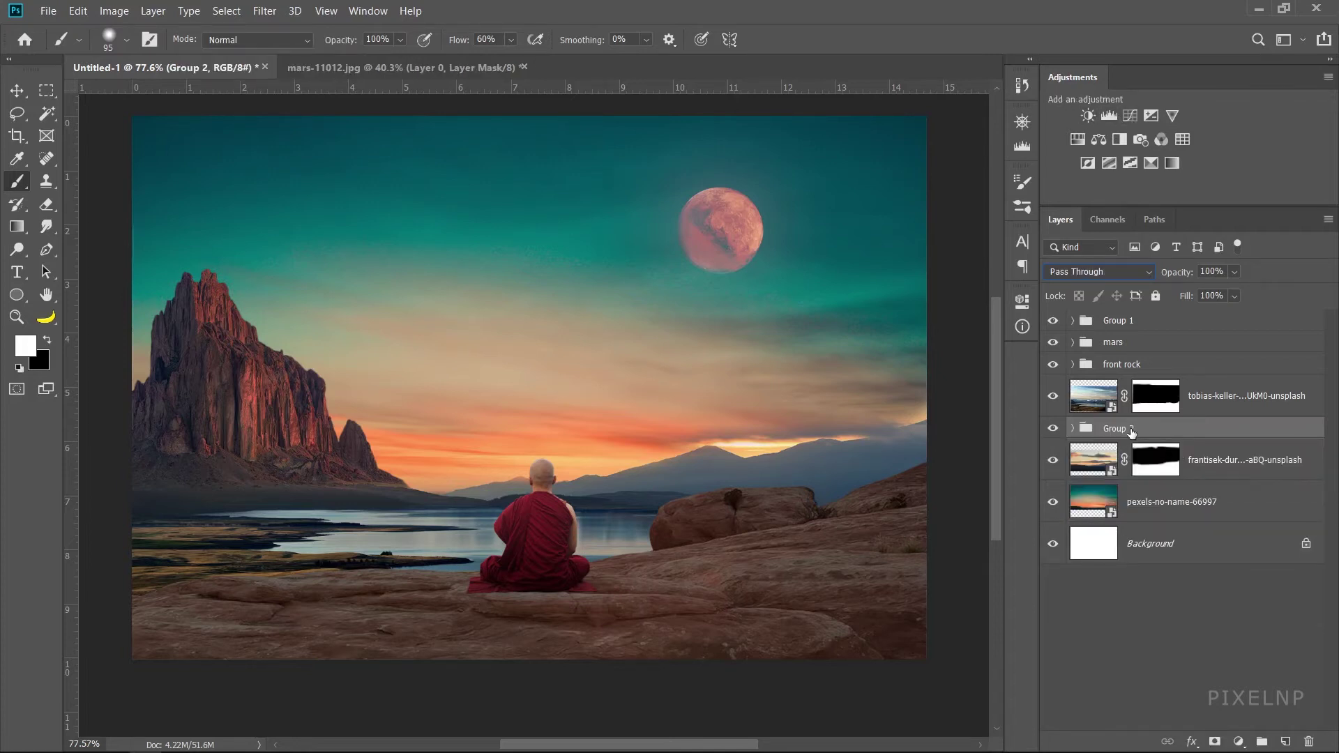
{"action": "double_click", "coordinate": [1131, 428]}
{"action": "type", "text": "cliff"}
{"action": "key", "text": "Return"}
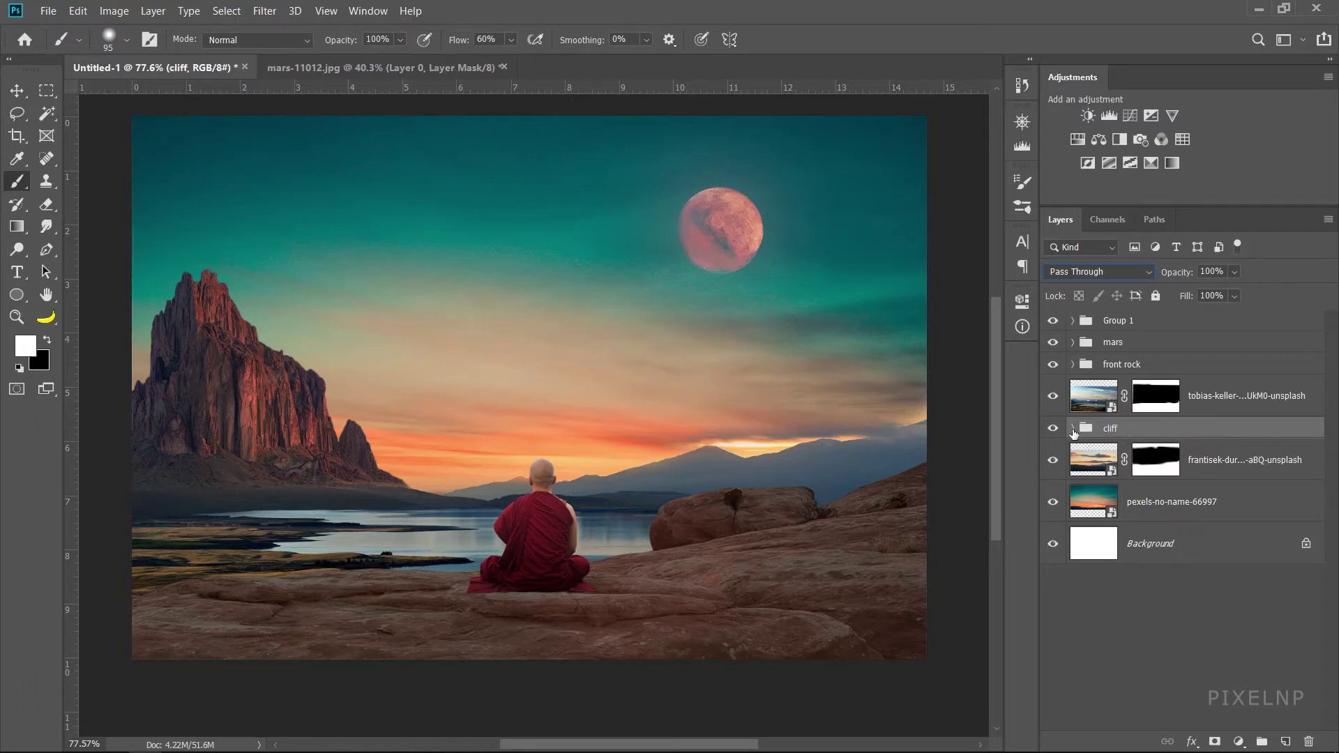
- Set the cliff group's blend mode to Normal and add a new Brightness/Contrast adjustment inside it
{"action": "left_click", "coordinate": [1073, 428]}
{"action": "left_click", "coordinate": [1111, 273]}
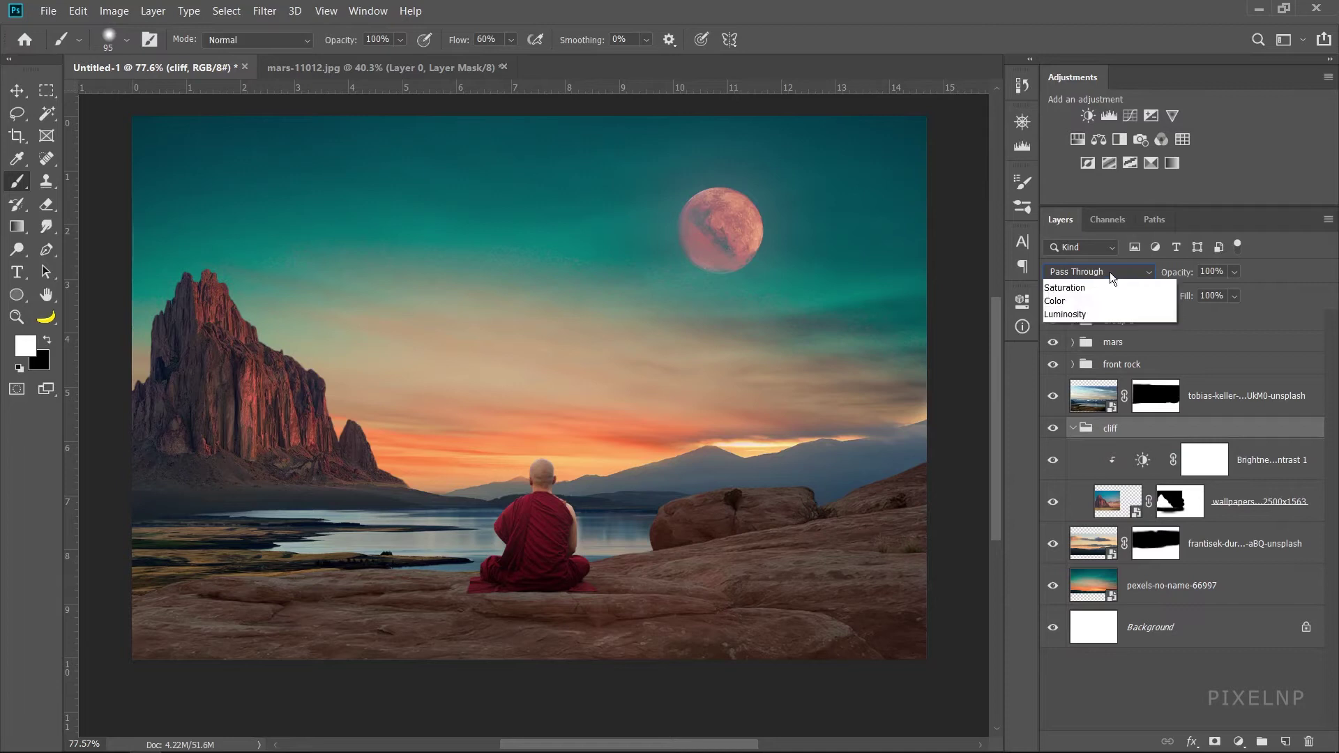
{"action": "left_click", "coordinate": [1094, 308]}
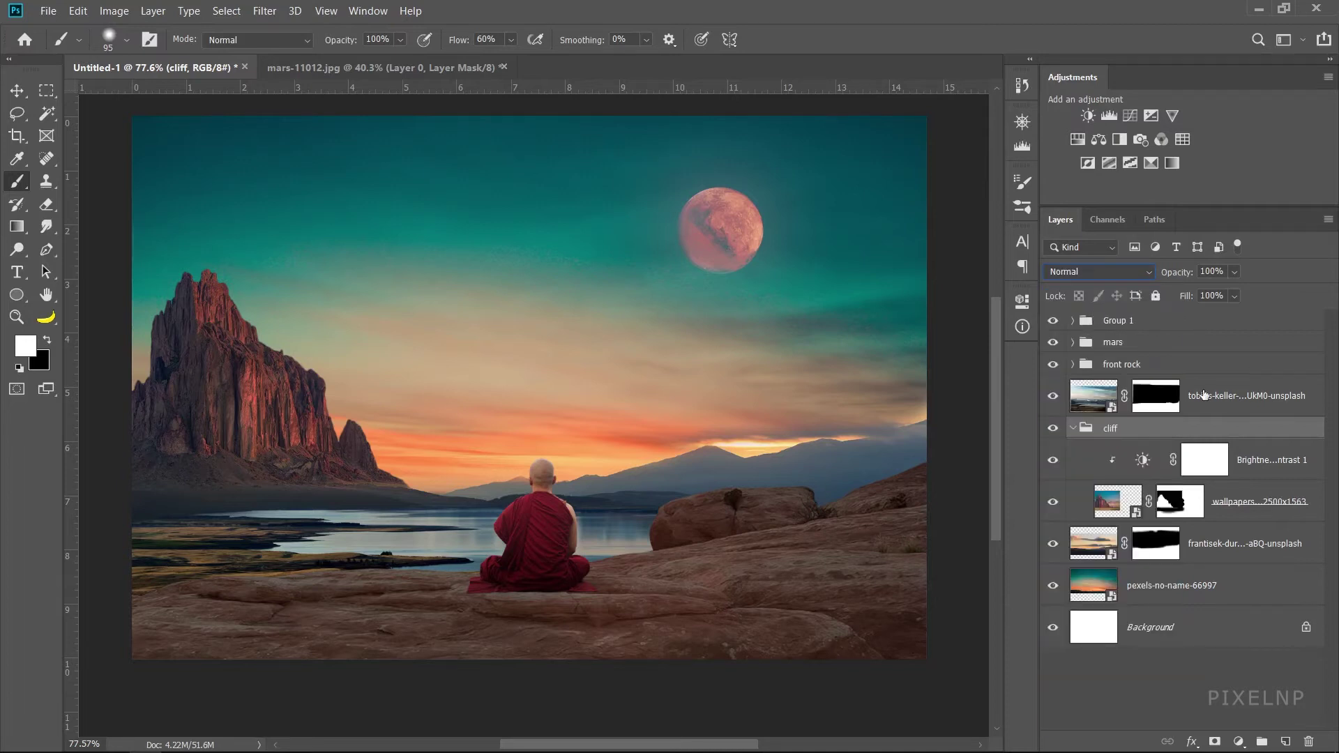
{"action": "left_click", "coordinate": [1239, 460]}
{"action": "left_click", "coordinate": [1088, 115]}
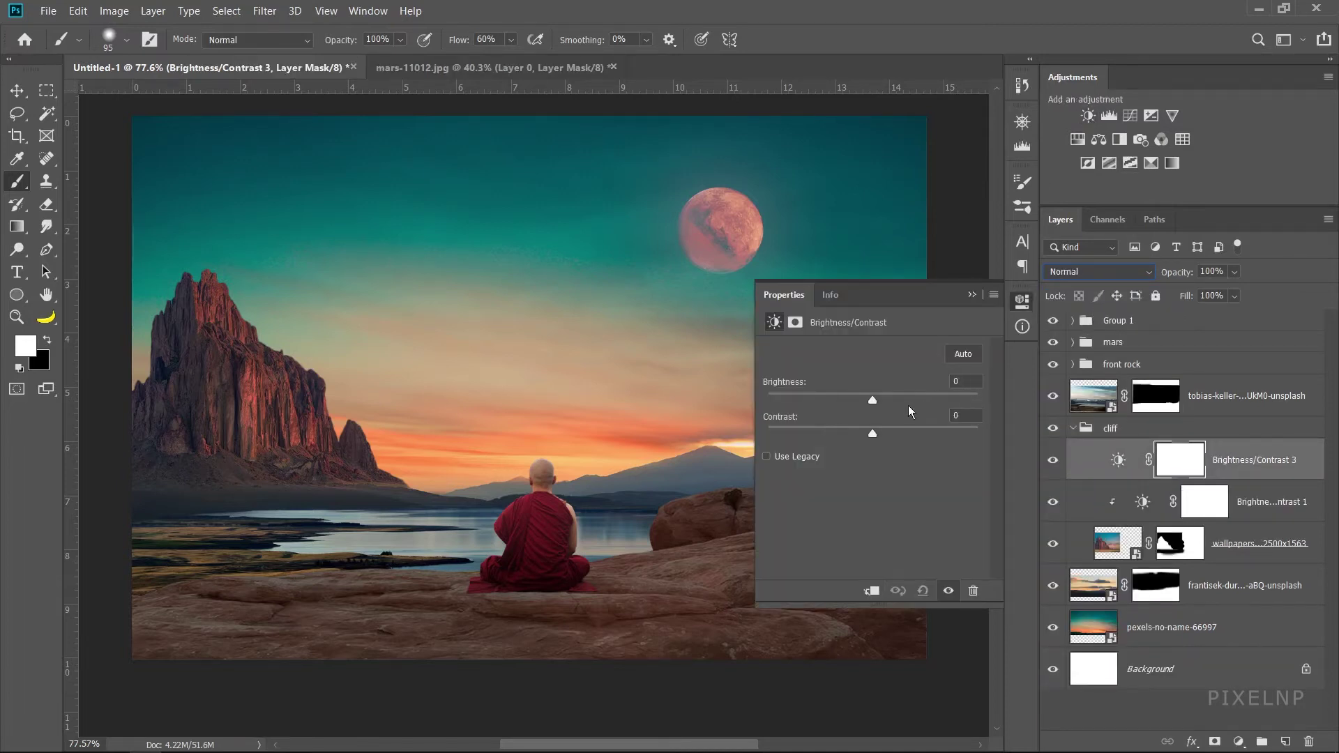
- Set brightness to -31, invert the mask, and paint the butte's left edge with a 207 px brush
{"action": "left_click_drag", "start_coordinate": [859, 403], "coordinate": [851, 403]}
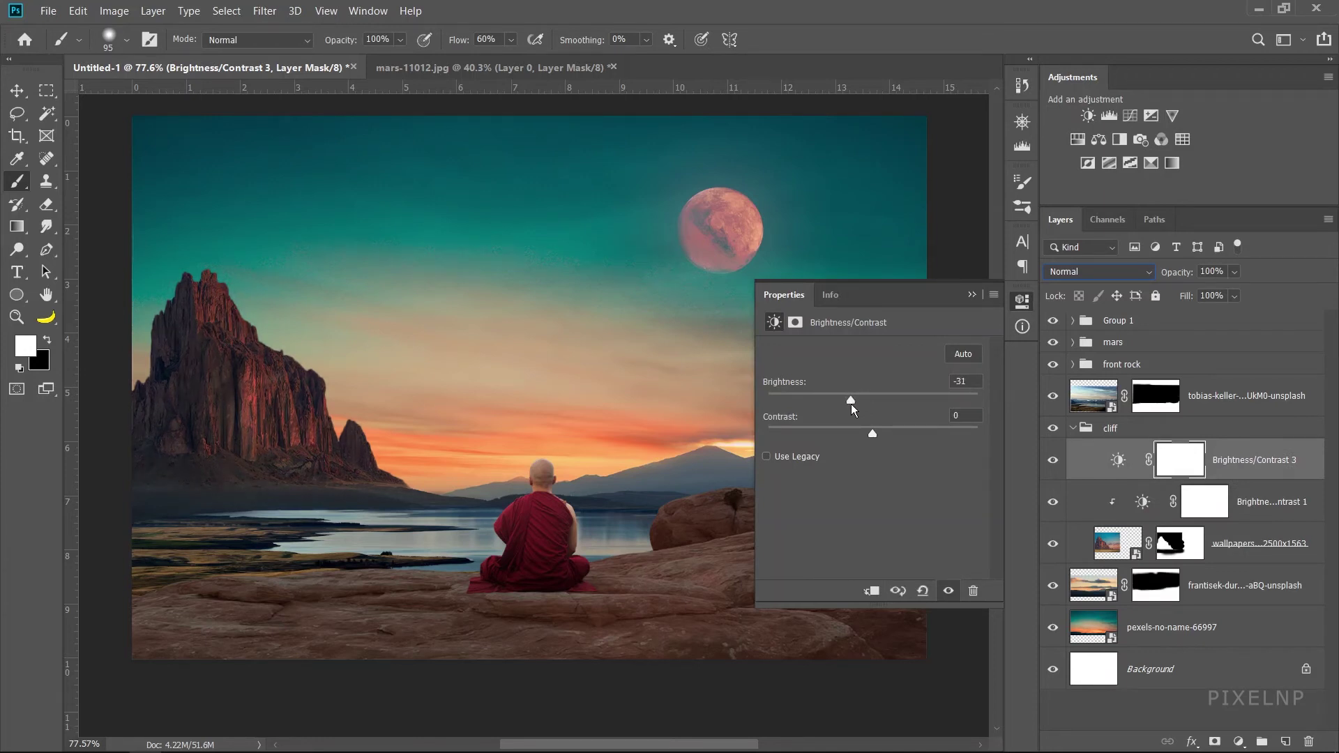
{"action": "left_click", "coordinate": [971, 294]}
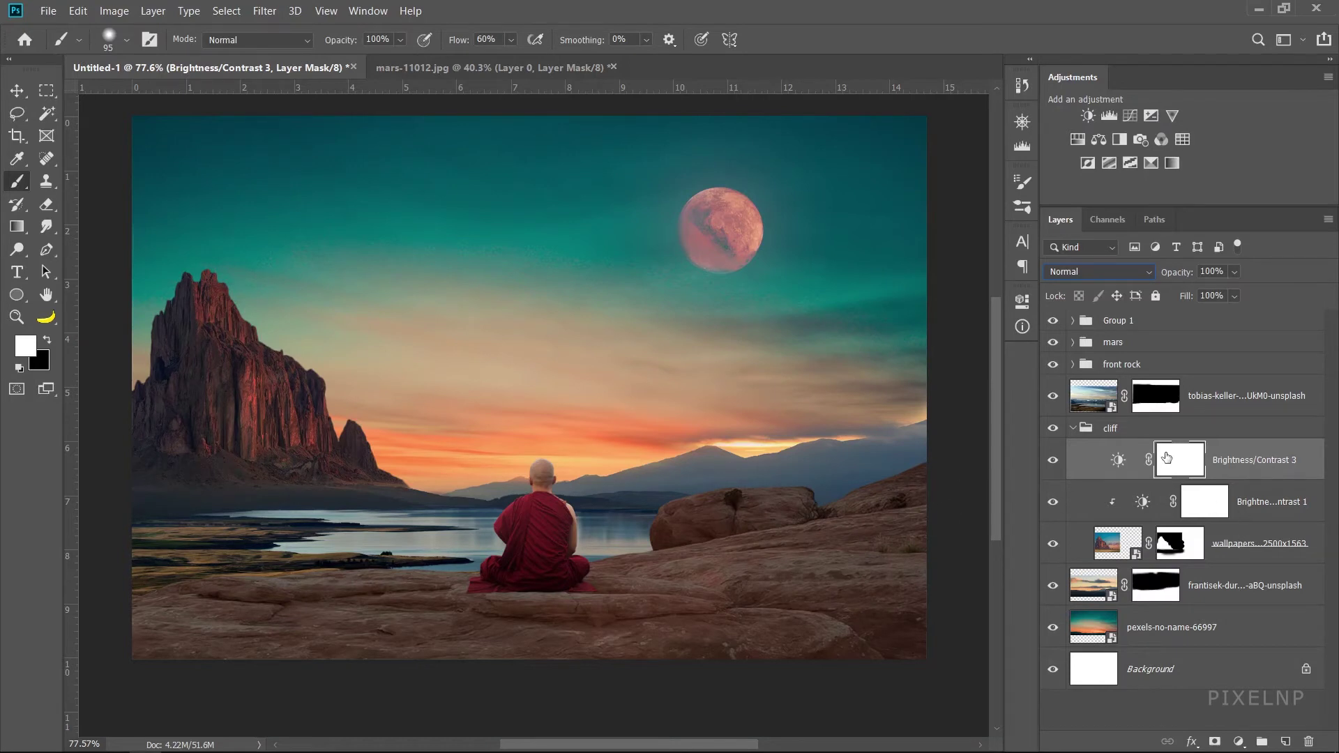
{"action": "key", "text": "ctrl+i"}
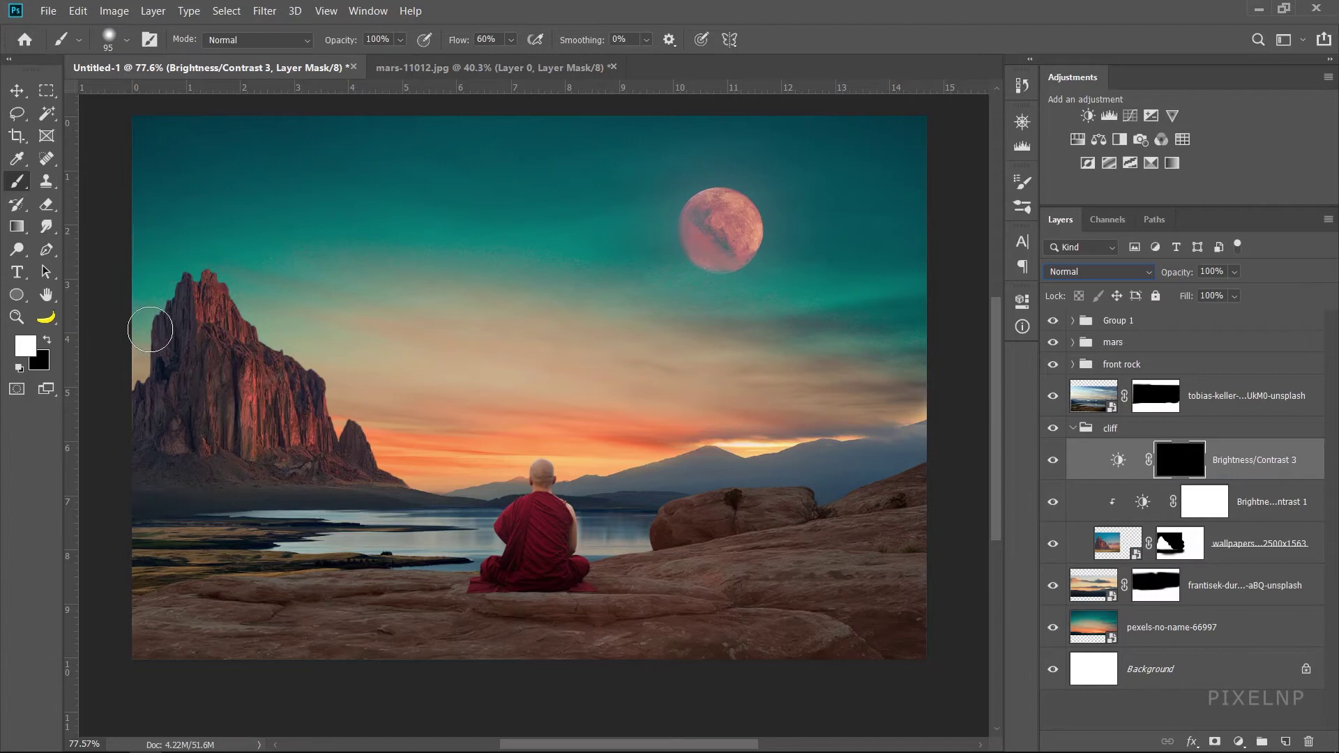
{"action": "right_click", "coordinate": [174, 331], "text": "alt"}
{"action": "left_click_drag", "start_coordinate": [175, 331], "coordinate": [209, 329]}
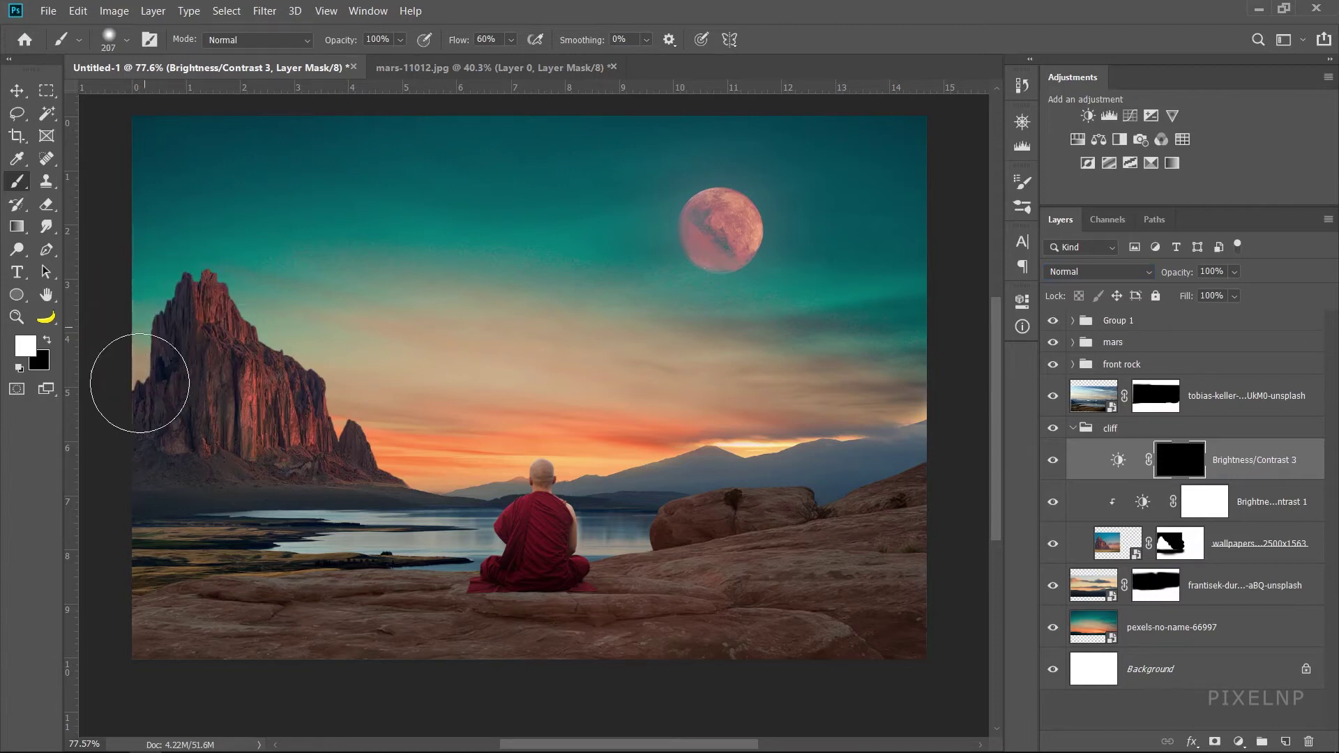
{"action": "left_click_drag", "start_coordinate": [138, 412], "coordinate": [140, 447]}
- Strengthen Brightness/Contrast 1 to Brightness -70, Contrast -22, keeping its mask white
{"action": "double_click", "coordinate": [1142, 504]}
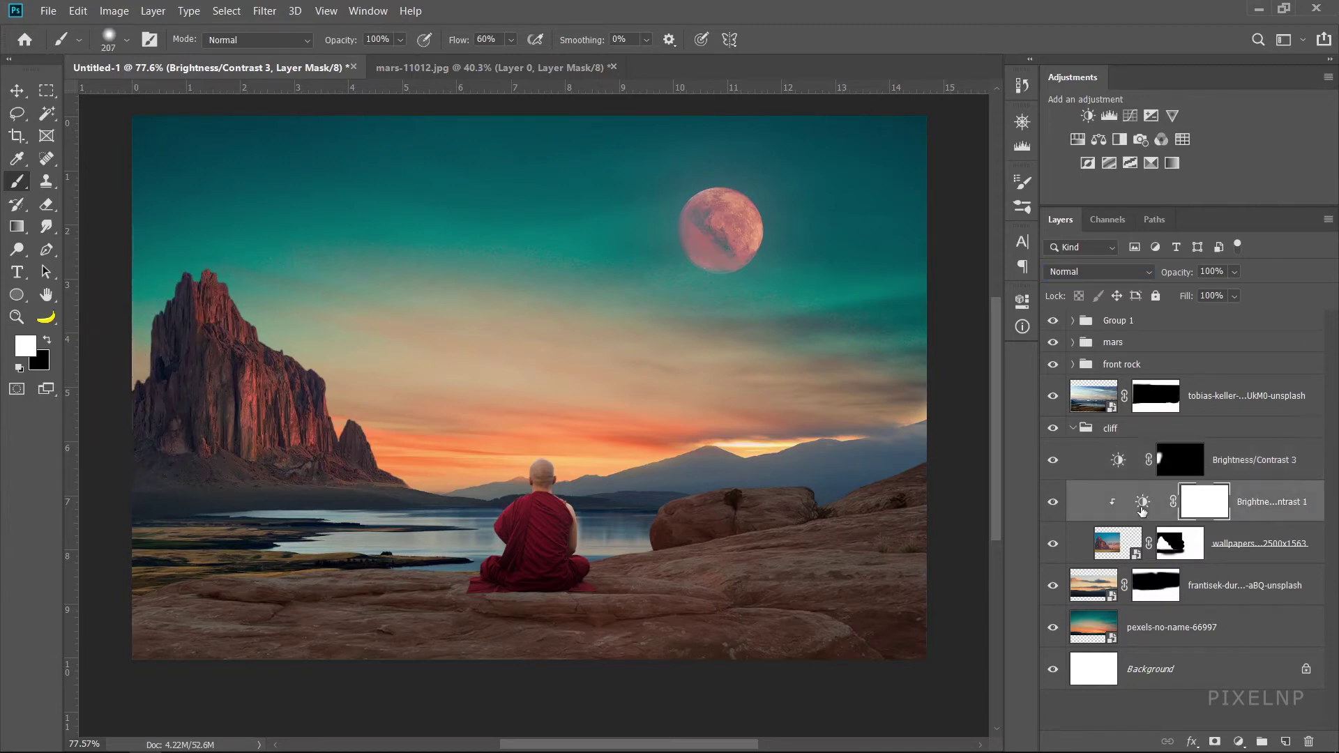
{"action": "left_click_drag", "start_coordinate": [855, 394], "coordinate": [823, 403]}
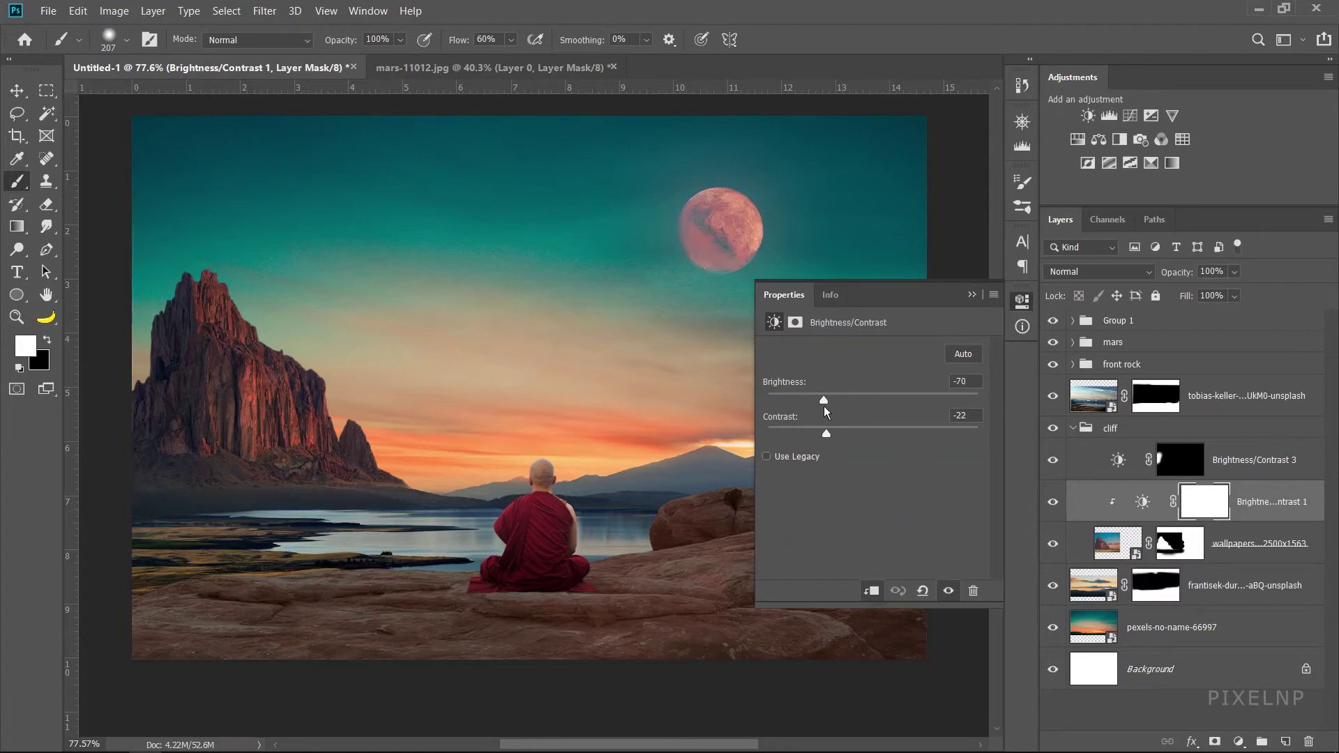
{"action": "left_click", "coordinate": [972, 296]}
{"action": "key", "text": "ctrl+i"}
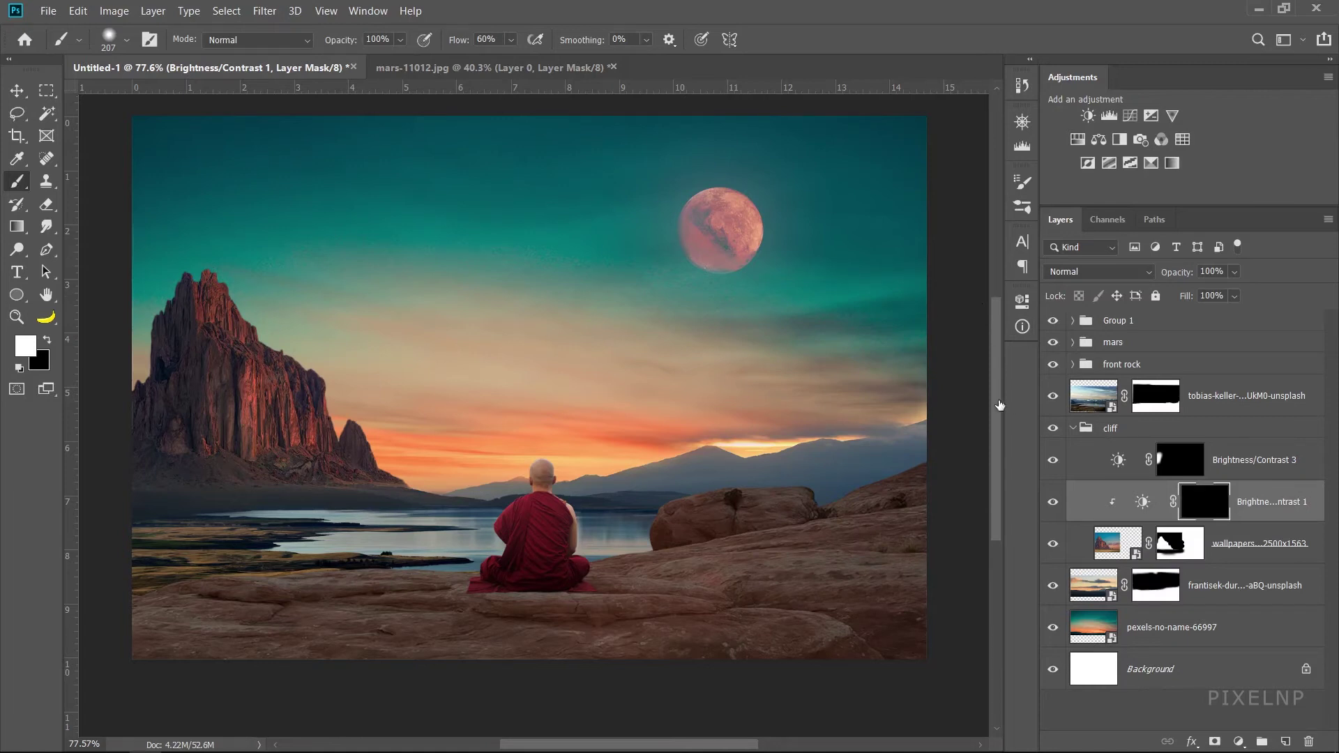
{"action": "left_click_drag", "start_coordinate": [279, 314], "coordinate": [356, 392]}
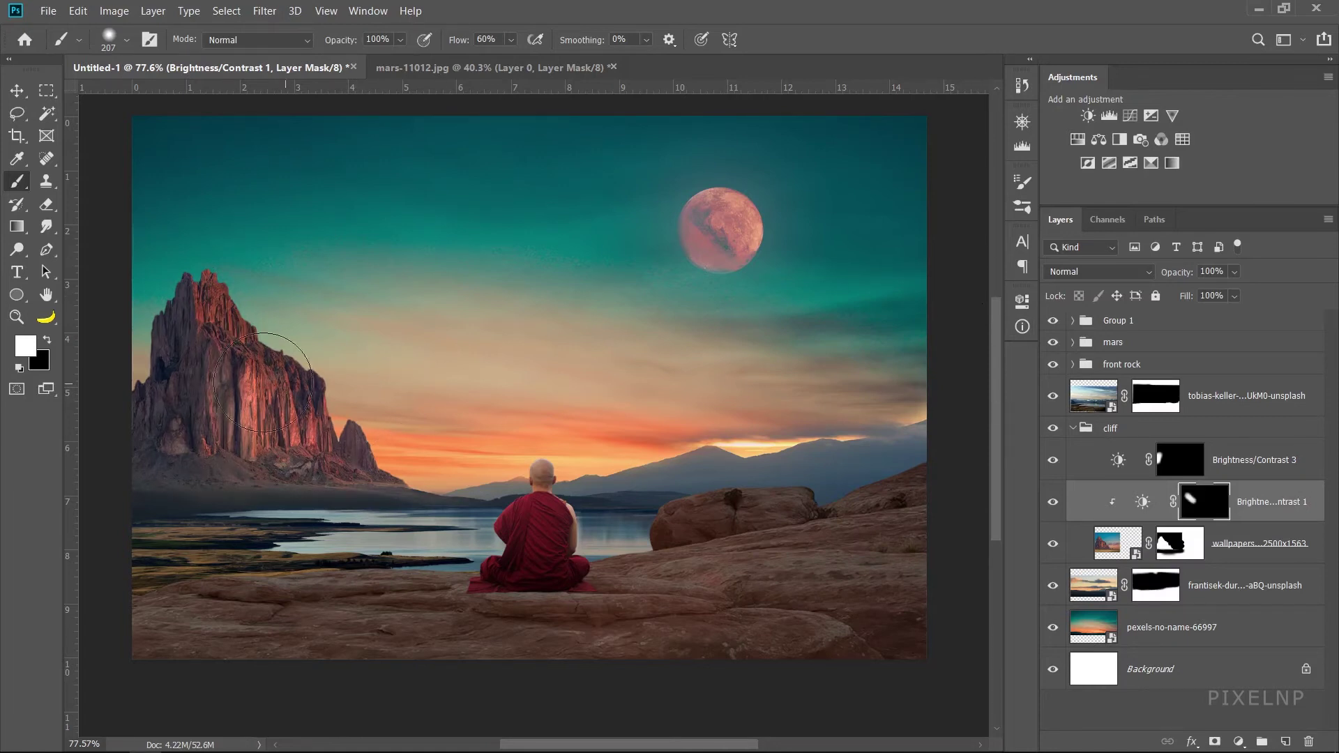
{"action": "key", "text": "ctrl+z"}
{"action": "key", "text": "ctrl+z"}
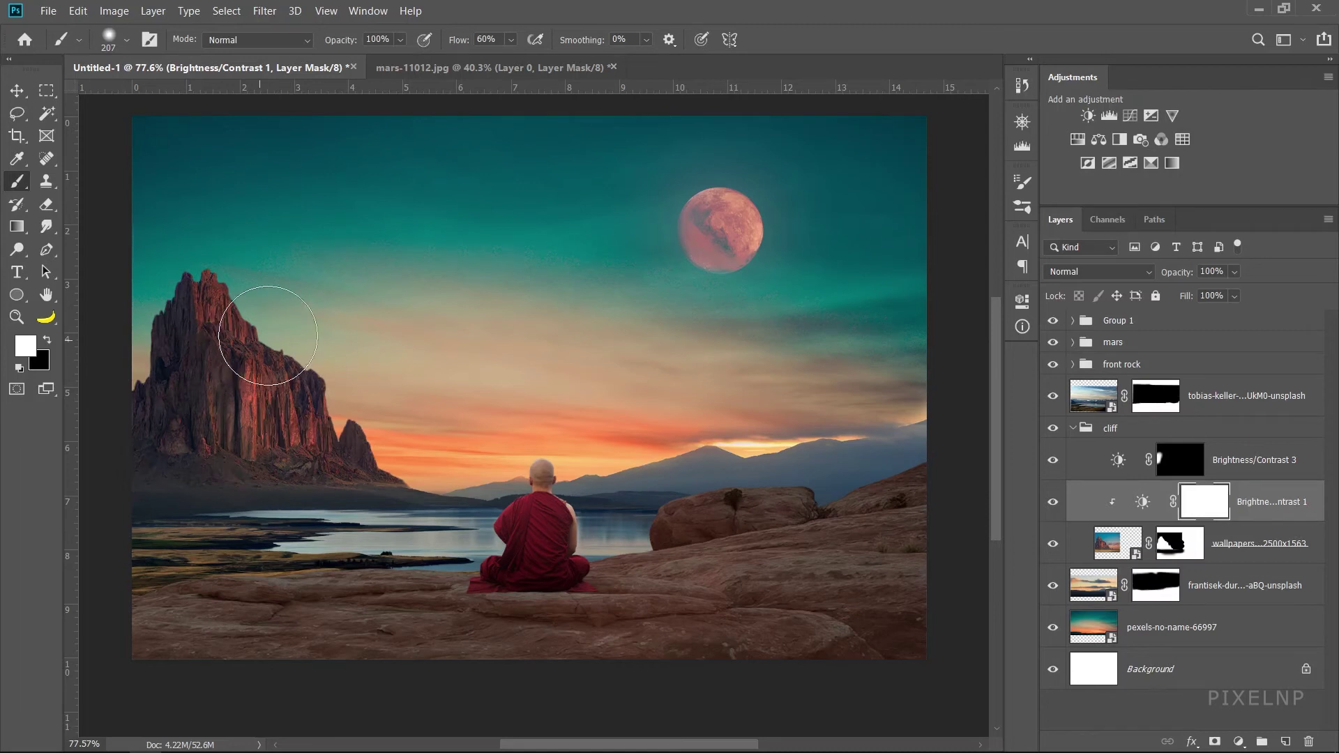
- Paint black at 31% flow on that mask over the cliff's sunlit right face
{"action": "left_click", "coordinate": [47, 340]}
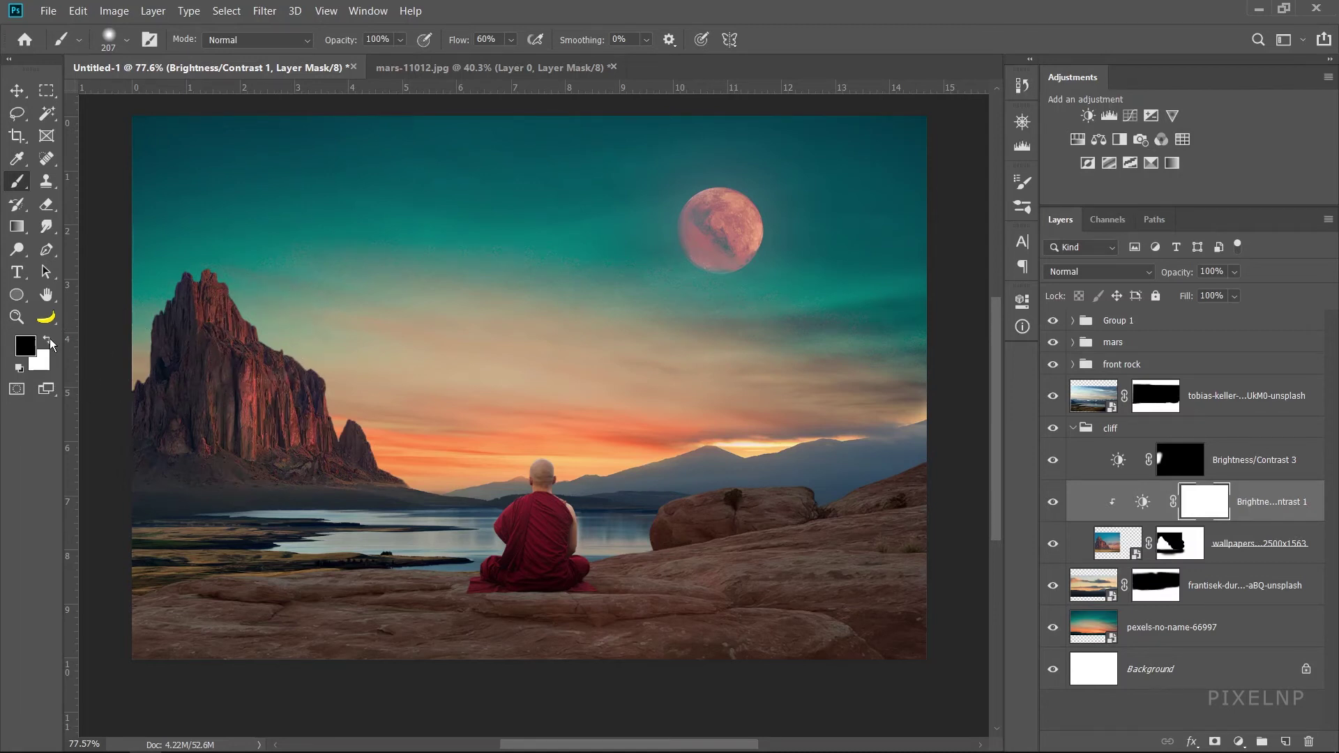
{"action": "left_click_drag", "start_coordinate": [194, 282], "coordinate": [366, 446]}
{"action": "key", "text": "ctrl+z"}
{"action": "mouse_move", "coordinate": [460, 40]}
{"action": "left_mouse_down"}
{"action": "mouse_move", "coordinate": [359, 43]}
{"action": "mouse_move", "coordinate": [382, 44]}
{"action": "left_mouse_up"}
{"action": "right_click", "coordinate": [434, 329], "text": "alt"}
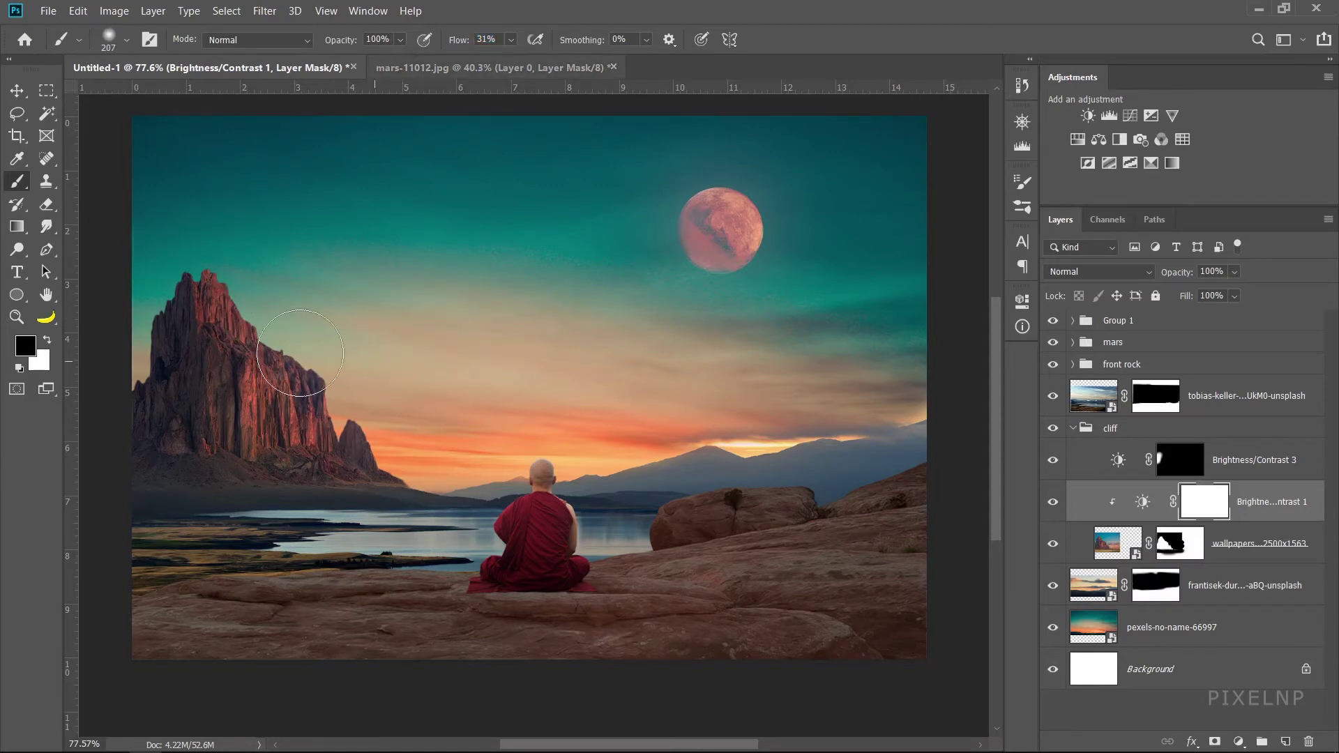
{"action": "left_click_drag", "start_coordinate": [325, 398], "coordinate": [299, 351]}
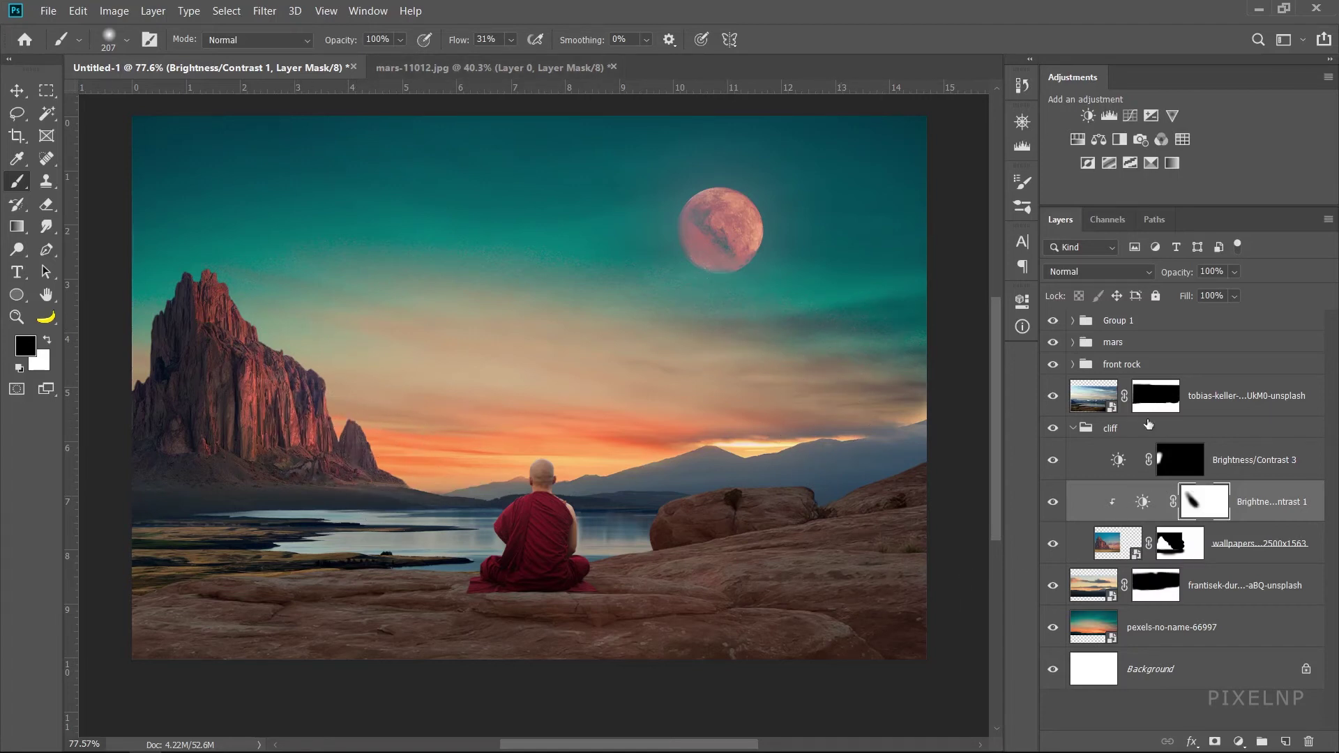
- Collapse the cliff group and put the lake layer into a new group named 'lake'
{"action": "left_click", "coordinate": [1073, 430]}
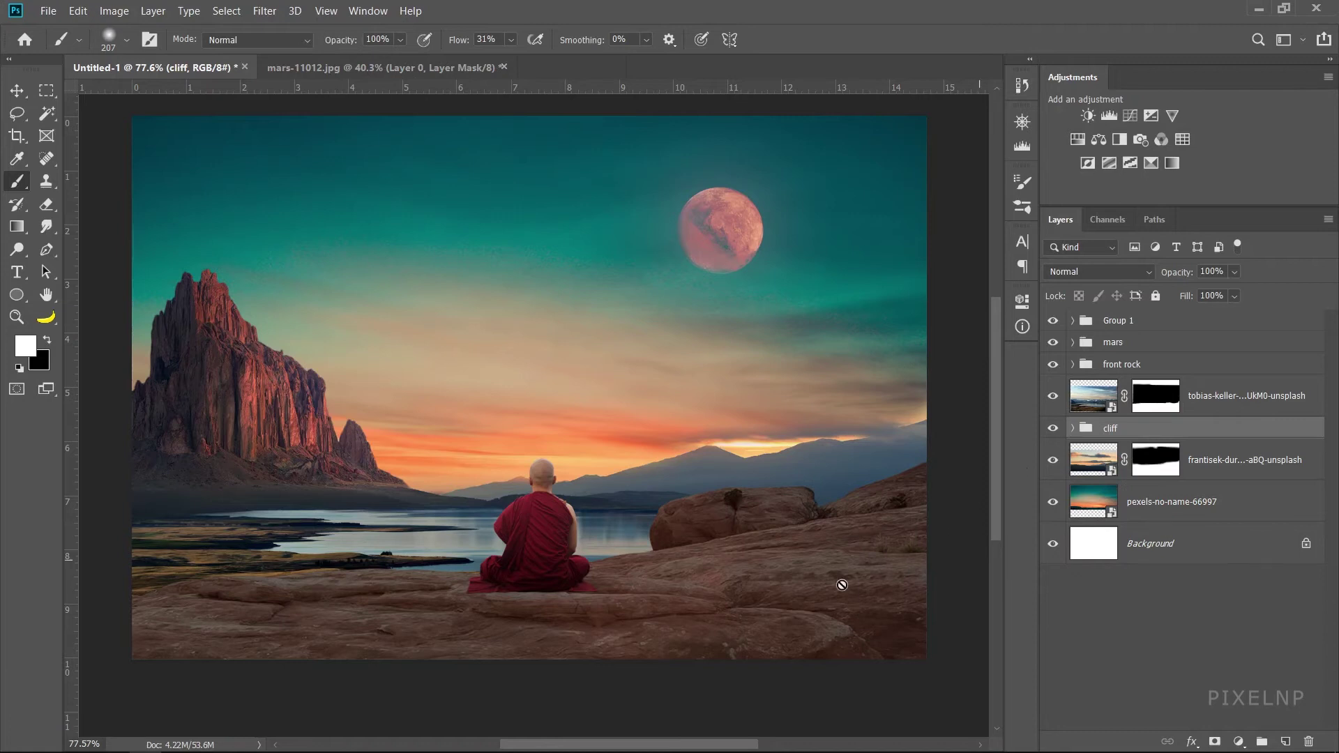
{"action": "left_click", "coordinate": [1221, 402]}
{"action": "key", "text": "ctrl+g"}
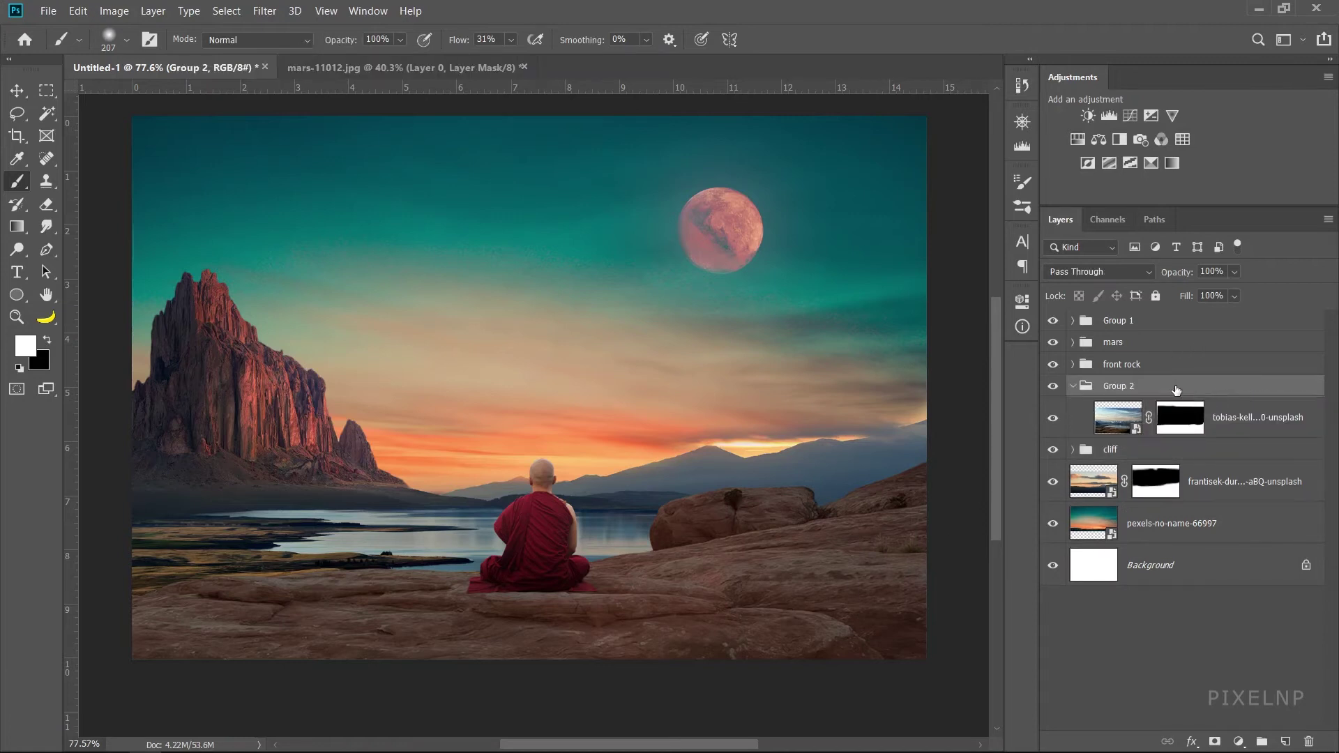
{"action": "double_click", "coordinate": [1115, 386]}
{"action": "type", "text": "lake"}
{"action": "key", "text": "Return"}
- Add a Levels adjustment to the lake, adjusting shadows, midtones and highlights
{"action": "scroll", "coordinate": [1101, 271], "scroll_direction": "down", "scroll_amount": 1}
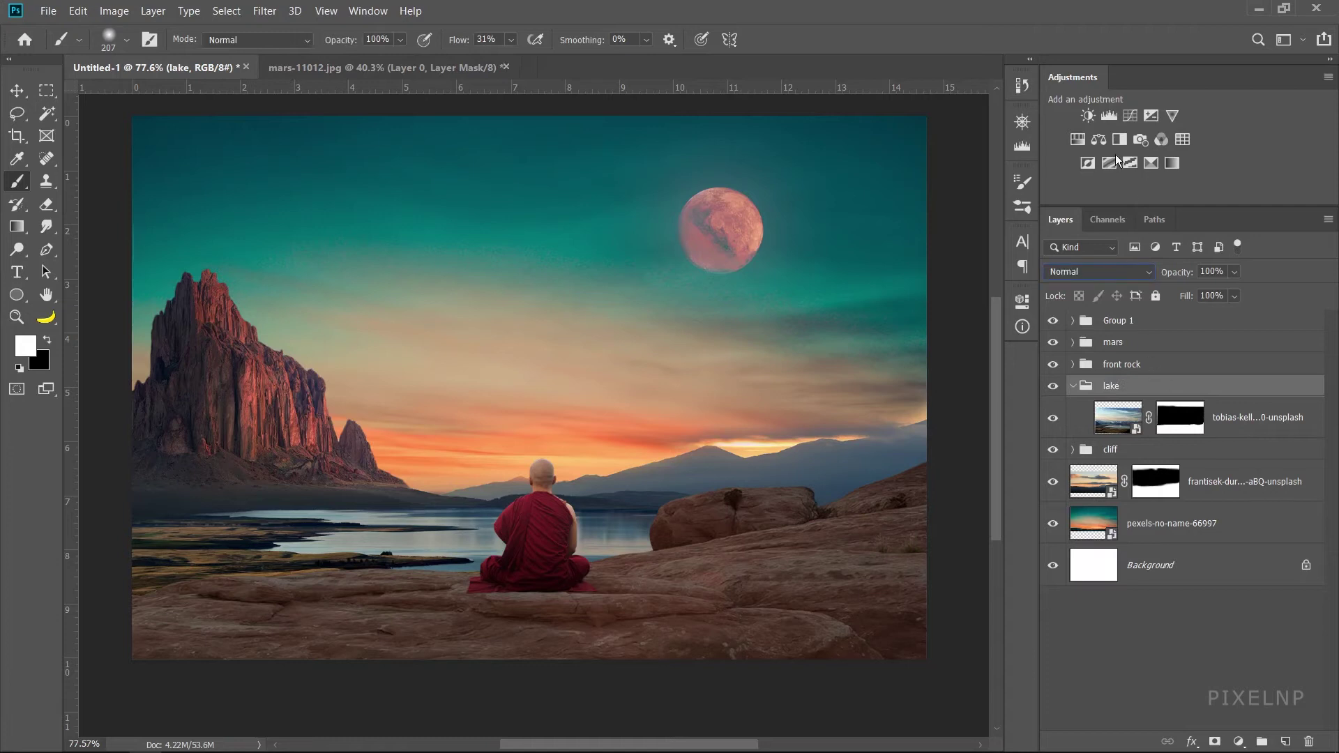
{"action": "left_click", "coordinate": [1109, 115]}
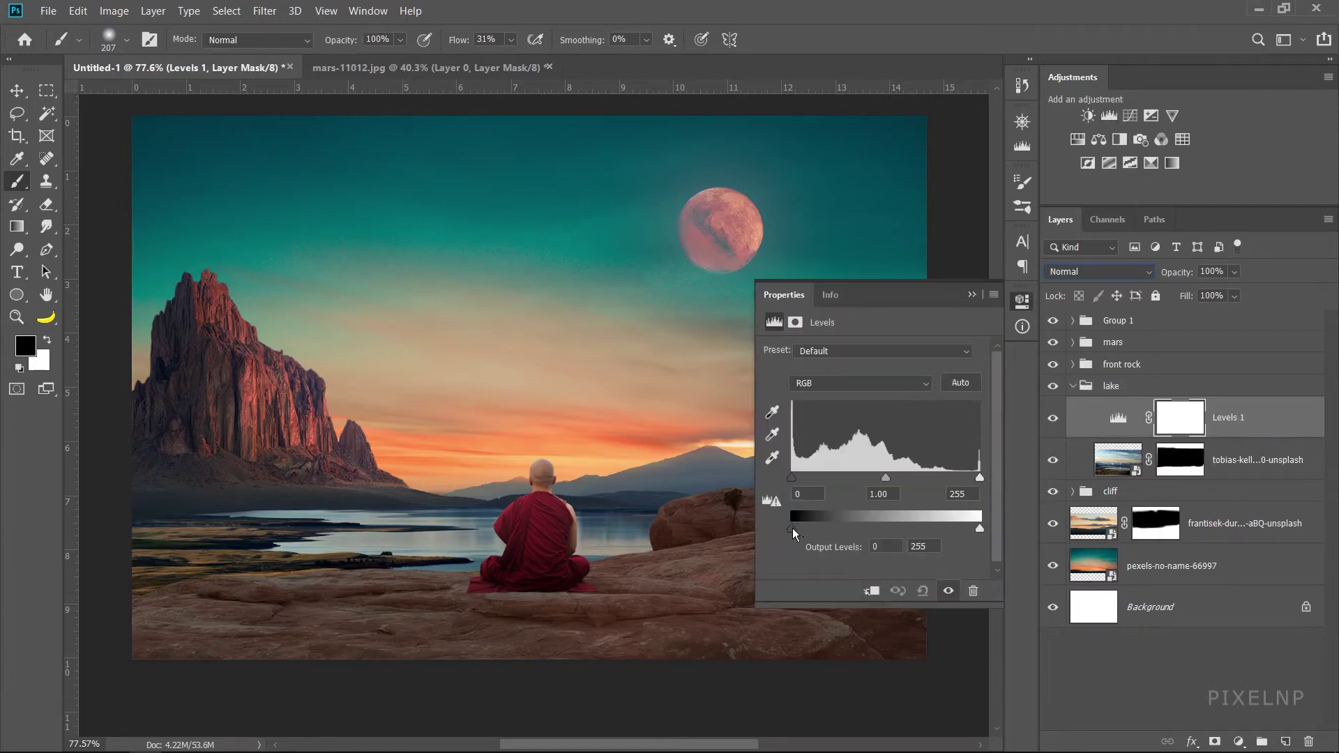
{"action": "left_click_drag", "start_coordinate": [792, 528], "coordinate": [808, 530]}
{"action": "left_click_drag", "start_coordinate": [886, 479], "coordinate": [898, 480]}
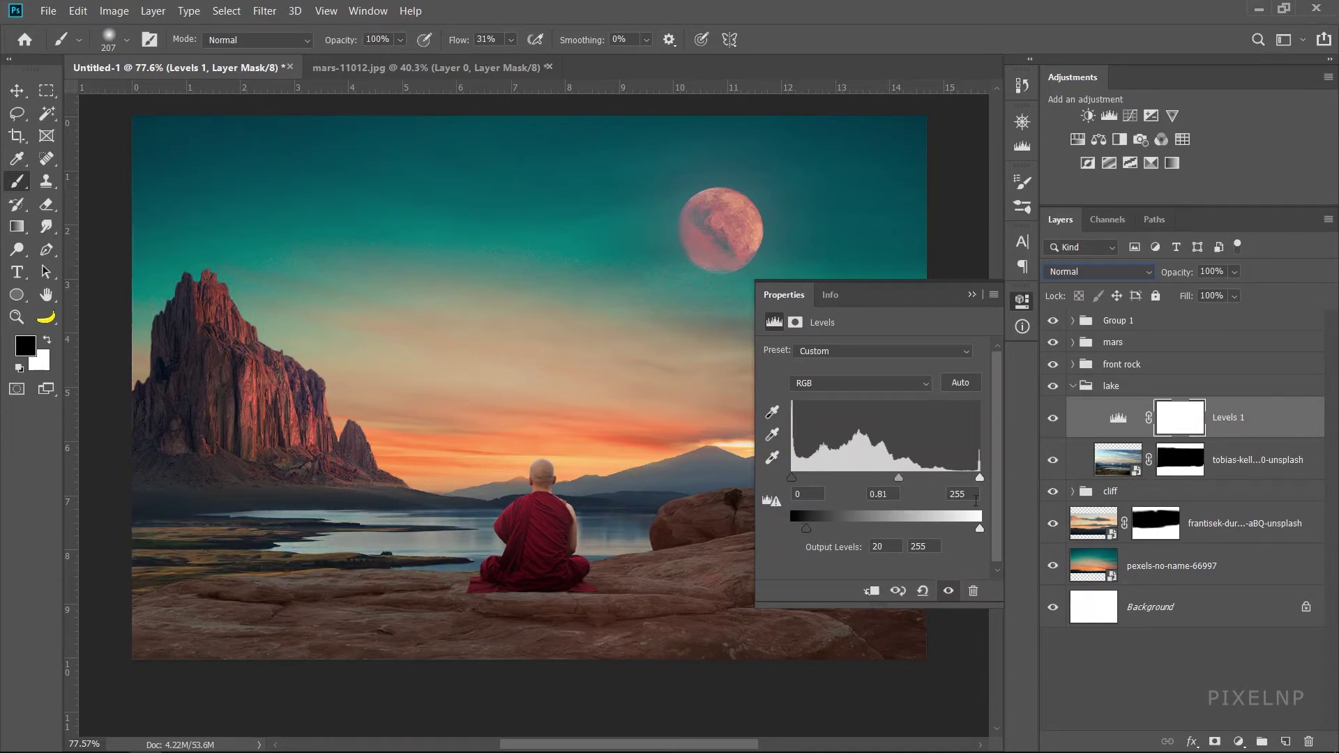
{"action": "left_click_drag", "start_coordinate": [980, 529], "coordinate": [968, 529]}
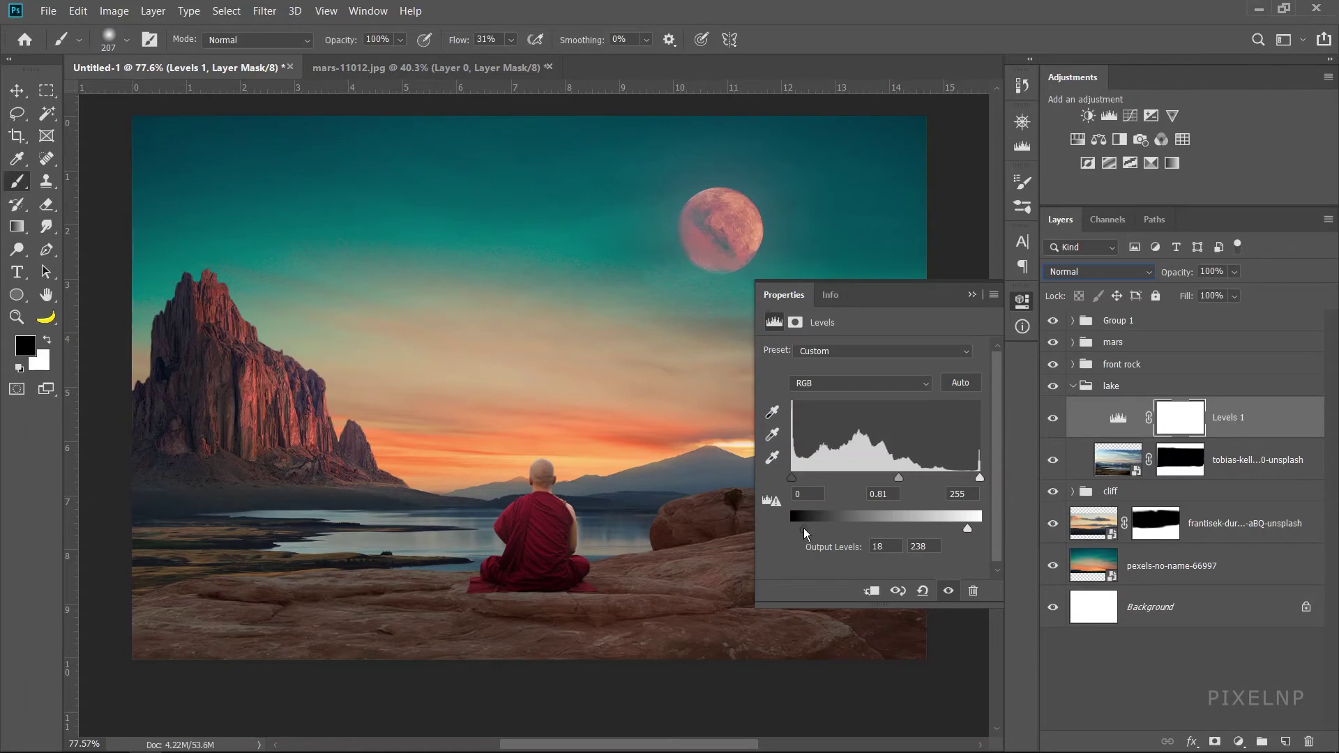
{"action": "left_click_drag", "start_coordinate": [812, 527], "coordinate": [801, 528]}
{"action": "left_click", "coordinate": [974, 296]}
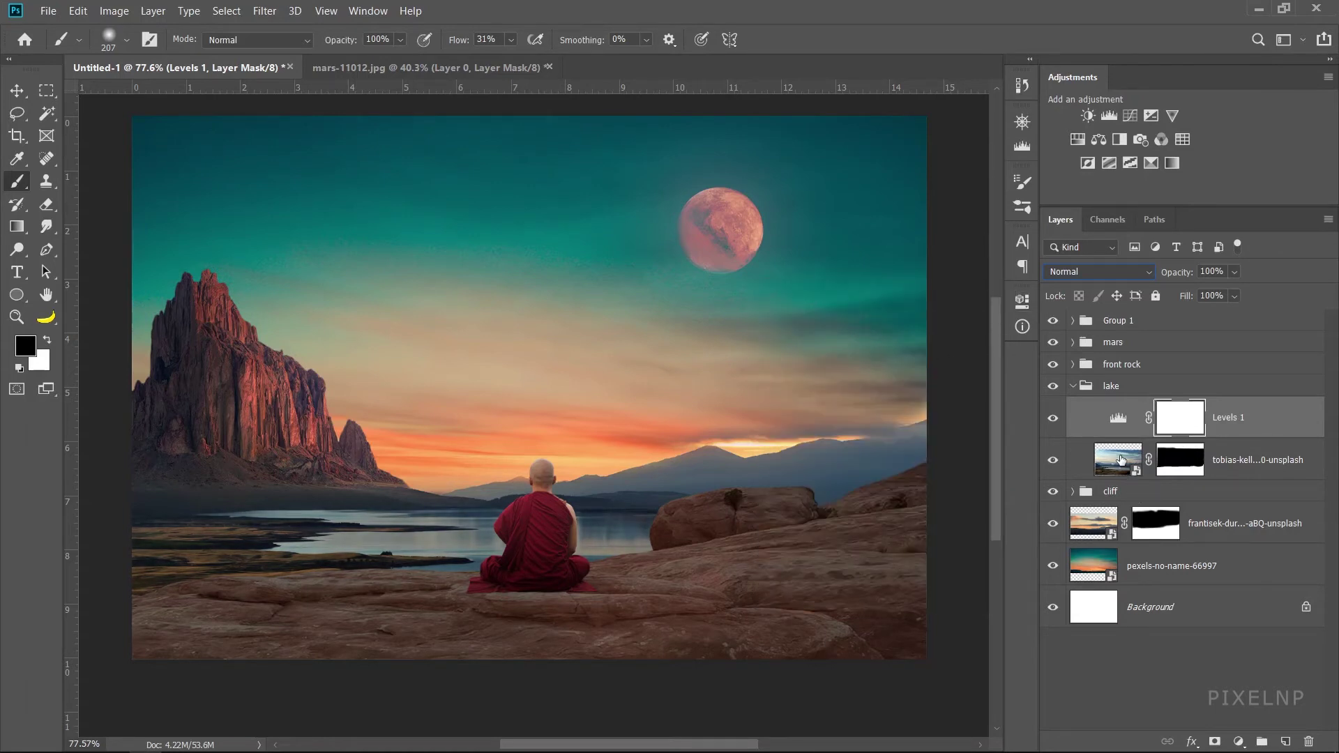
- Add Brightness/Contrast to the lake (contrast -14, brightness -12) and collapse the lake group
{"action": "left_click", "coordinate": [1079, 123]}
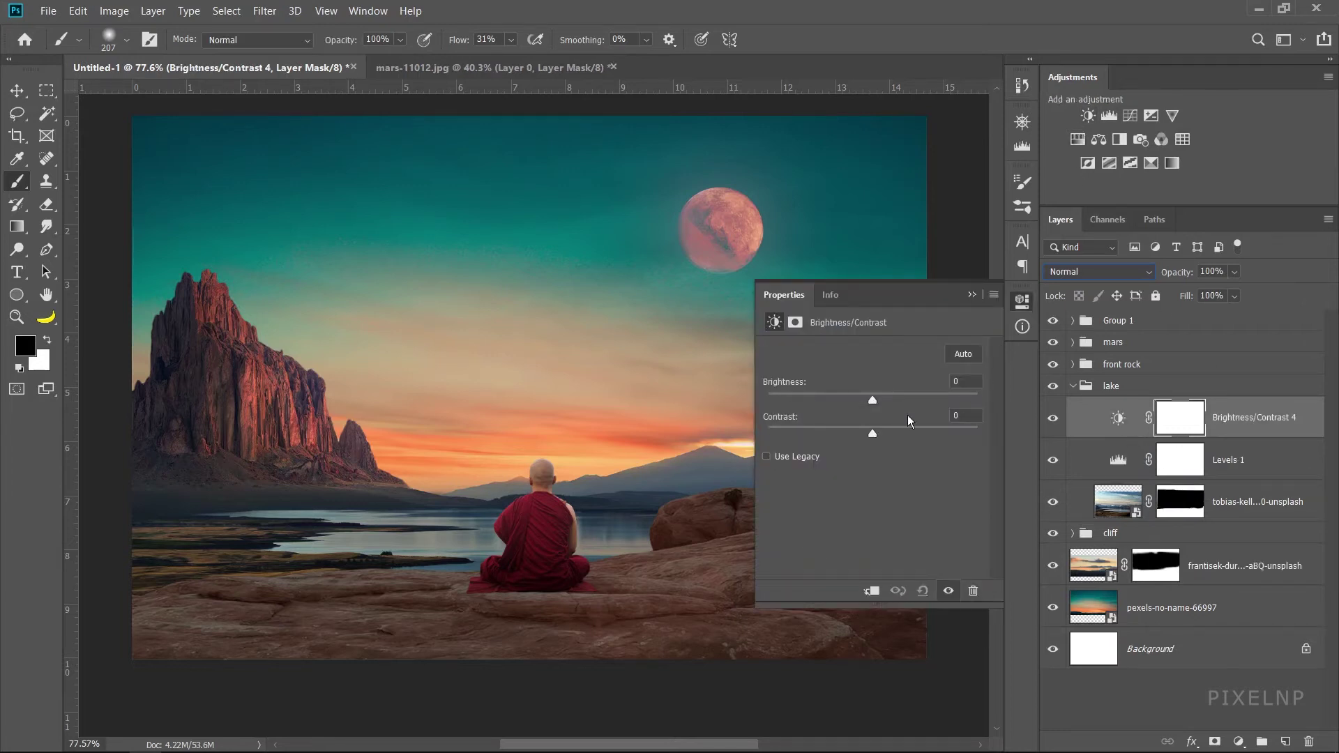
{"action": "mouse_move", "coordinate": [869, 434]}
{"action": "left_mouse_down"}
{"action": "mouse_move", "coordinate": [843, 434]}
{"action": "mouse_move", "coordinate": [830, 455]}
{"action": "left_mouse_up"}
{"action": "left_click_drag", "start_coordinate": [872, 408], "coordinate": [869, 409]}
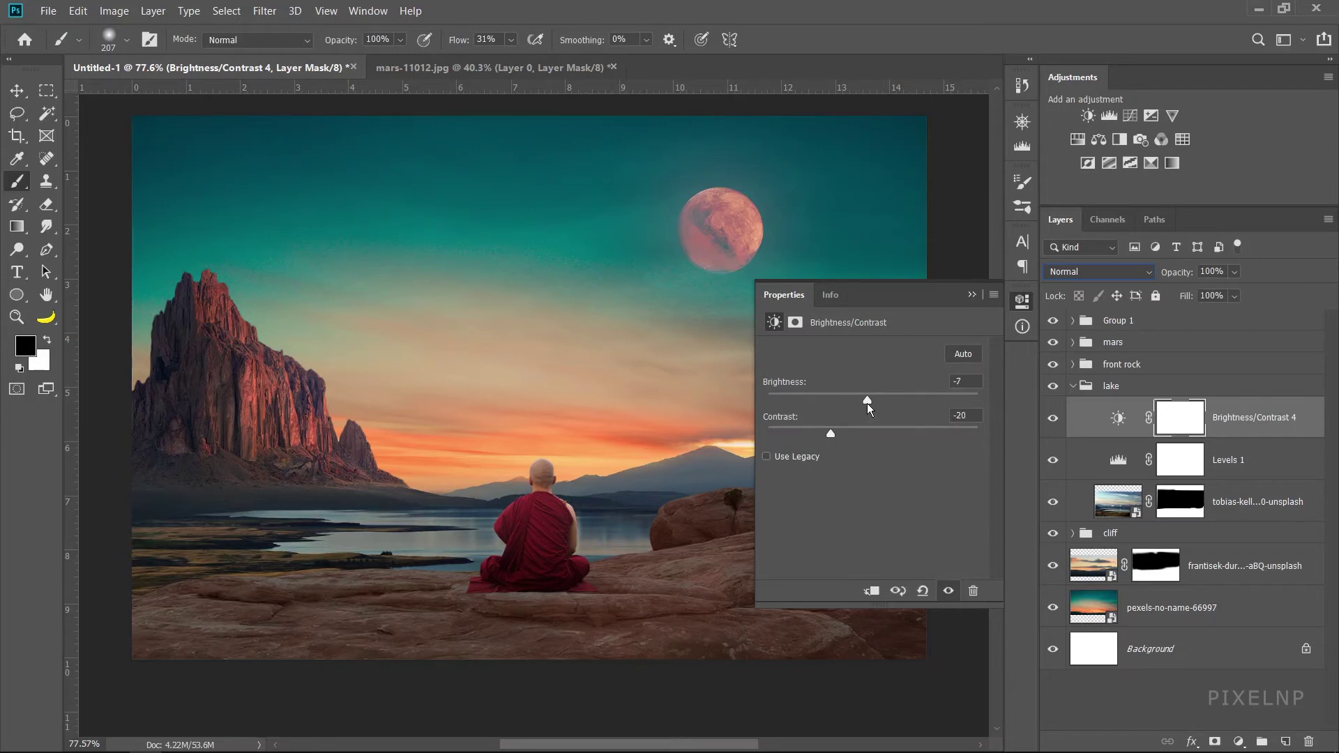
{"action": "left_click", "coordinate": [972, 294]}
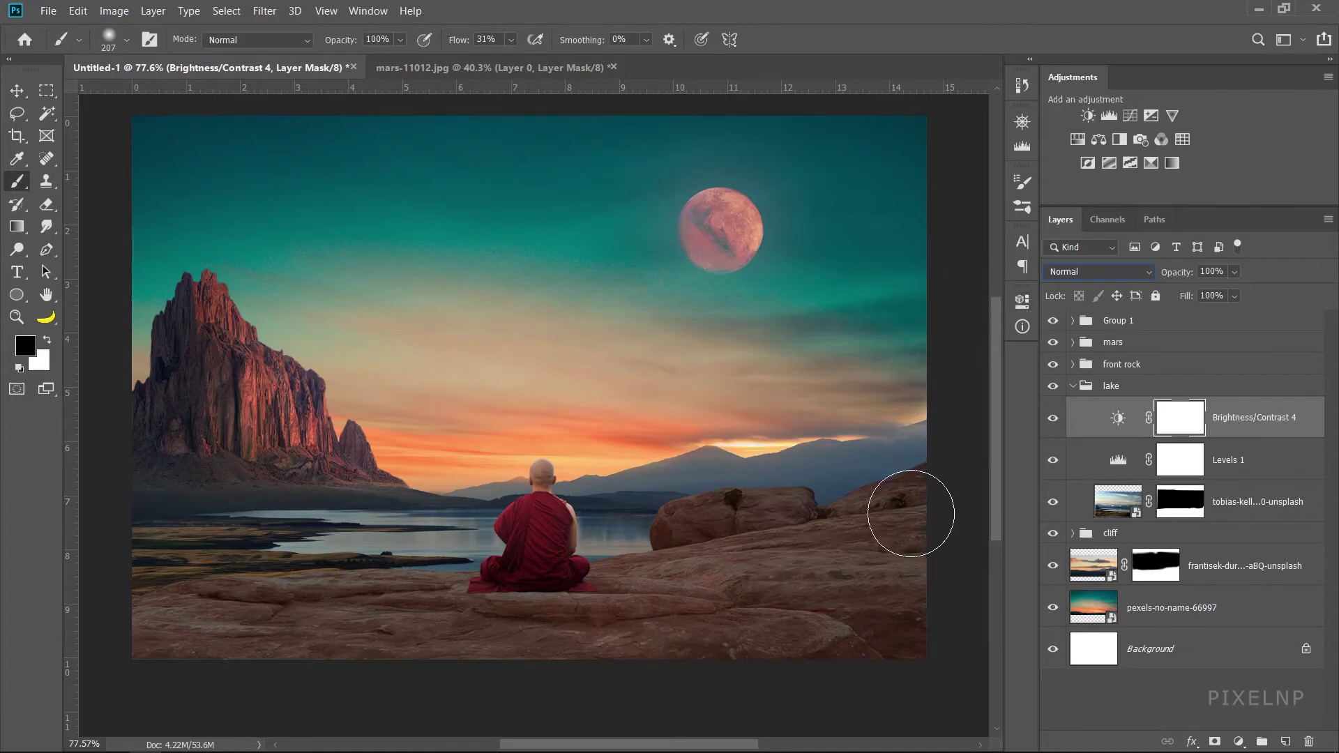
{"action": "left_click", "coordinate": [1073, 388]}
{"action": "key", "text": "x"}
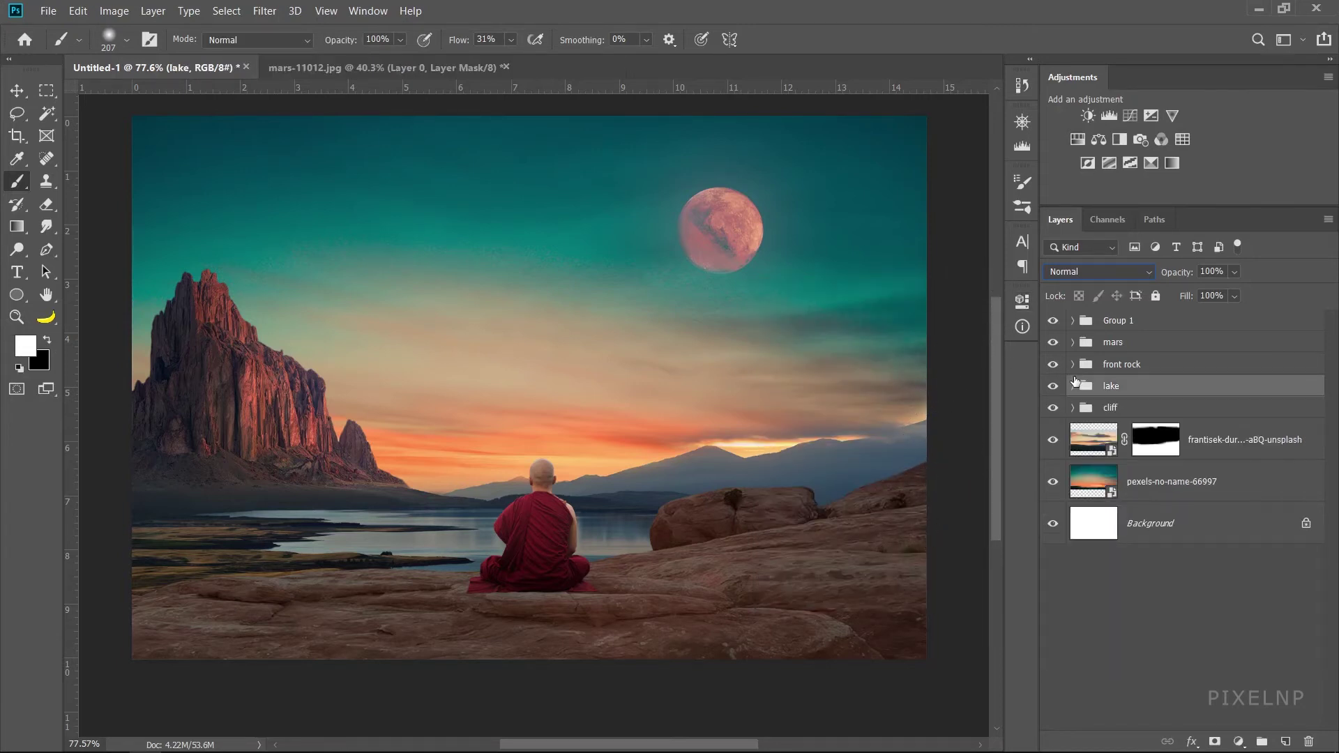
{"action": "left_click", "coordinate": [1053, 320]}
- Rename Group 1 to 'monk'
{"action": "left_click", "coordinate": [1149, 331]}
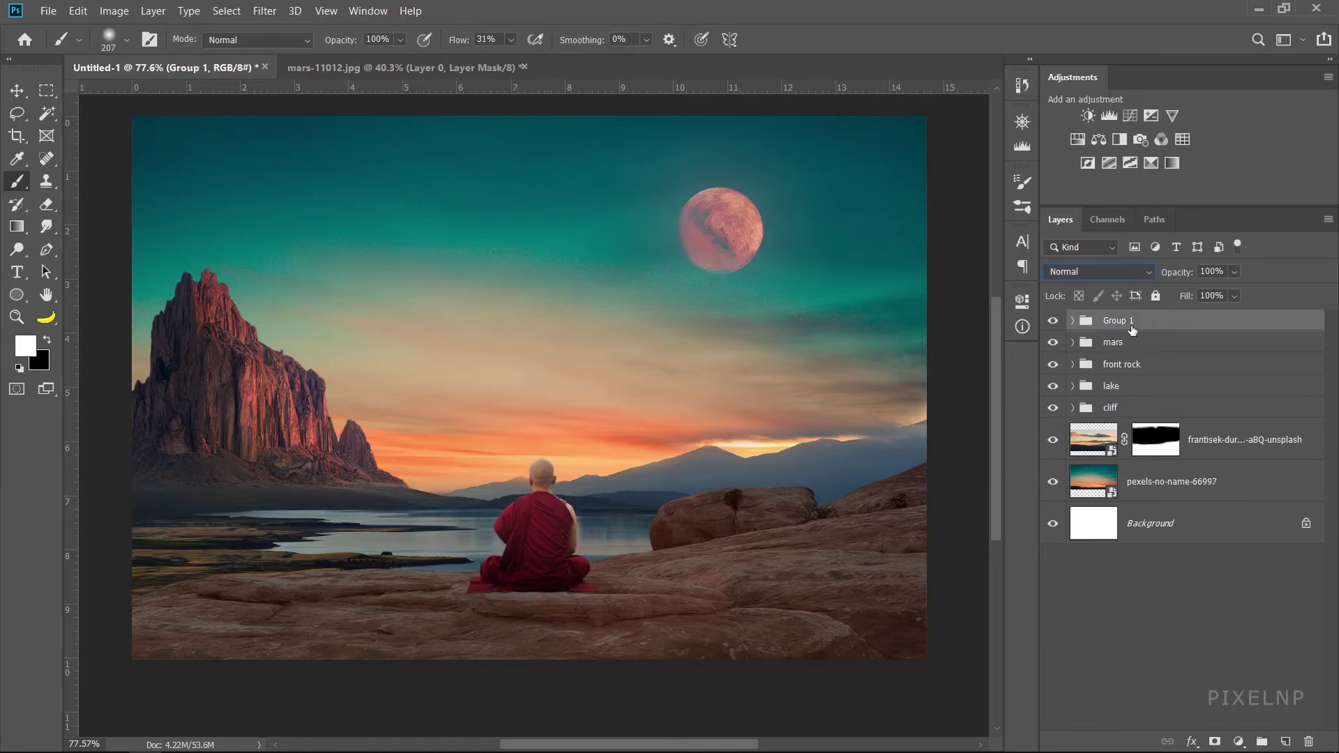
{"action": "double_click", "coordinate": [1133, 330]}
{"action": "type", "text": "monk"}
{"action": "key", "text": "Return"}
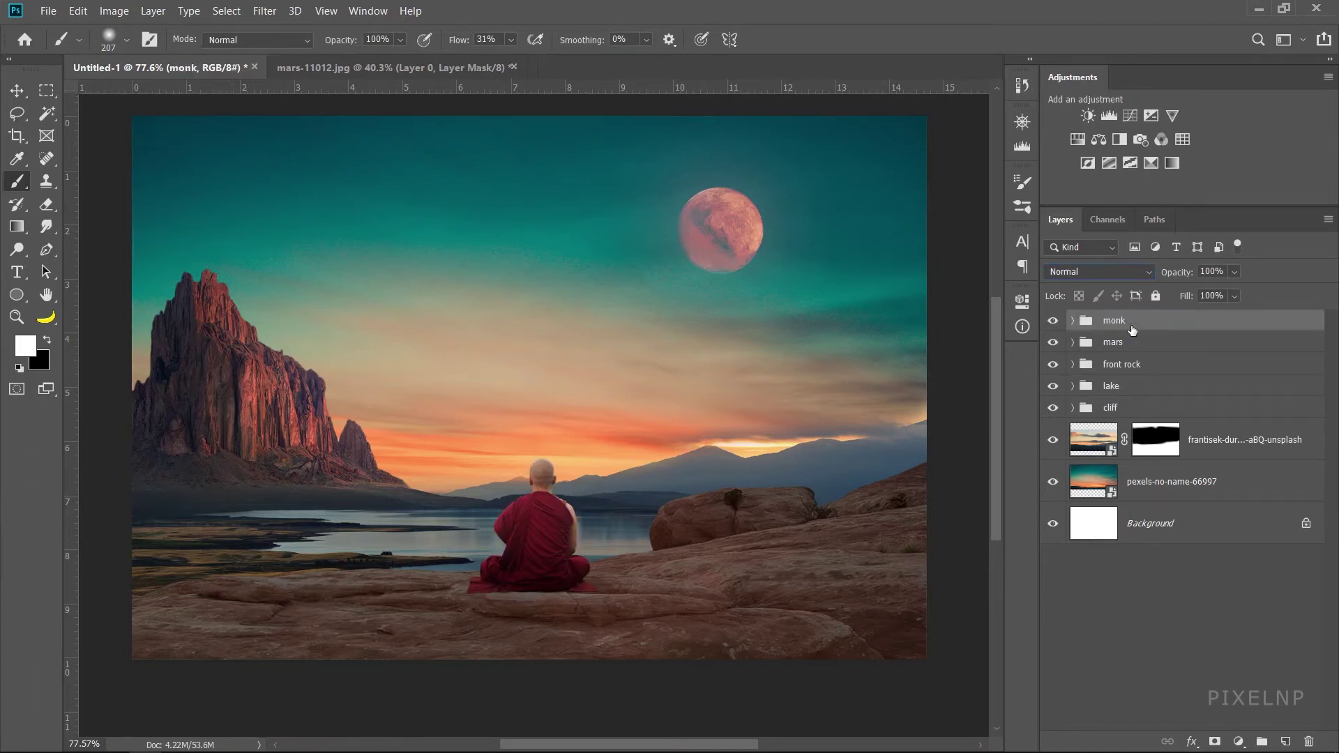
- Expand the front rock group and rasterize its rock layer
{"action": "left_click", "coordinate": [1073, 365]}
{"action": "left_click", "coordinate": [1158, 437]}
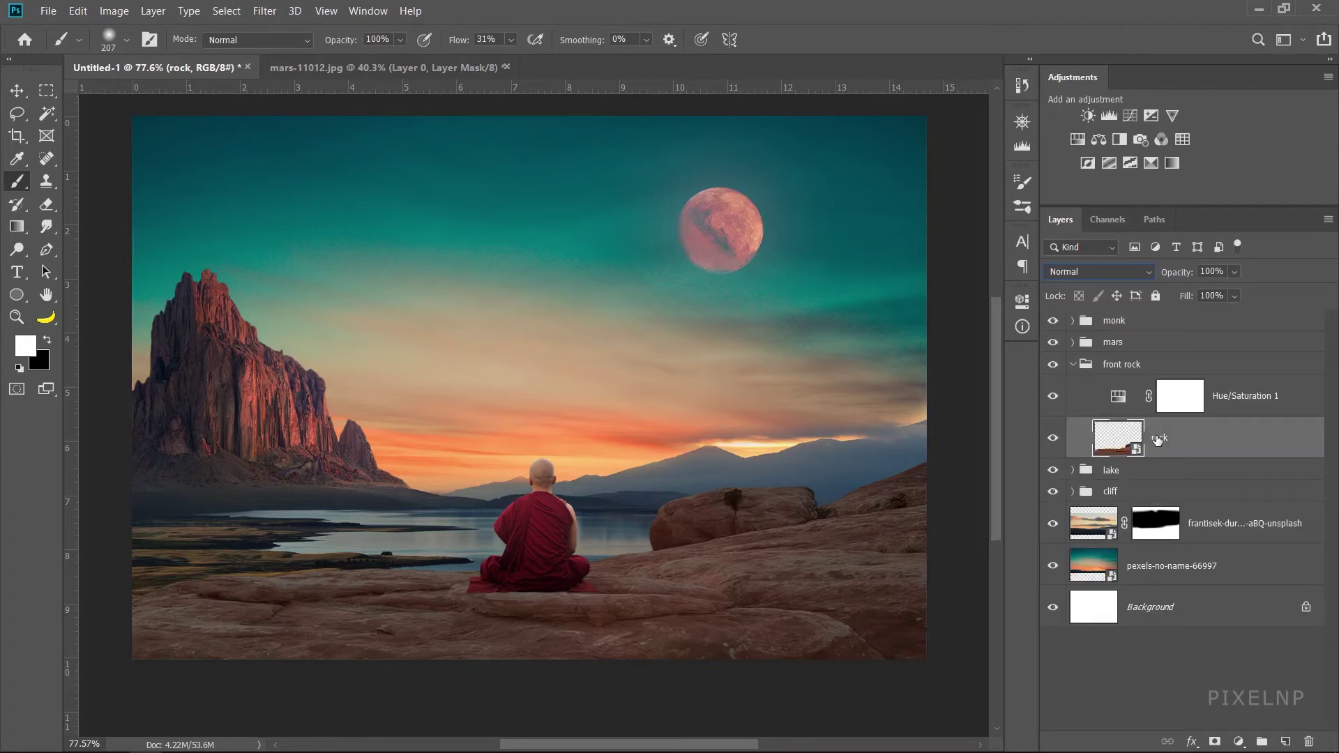
{"action": "left_click", "coordinate": [840, 354]}
{"action": "left_click", "coordinate": [680, 313]}
- Switch to the Blur Tool and shrink its brush size
{"action": "left_click", "coordinate": [46, 226]}
{"action": "left_click", "coordinate": [105, 226]}
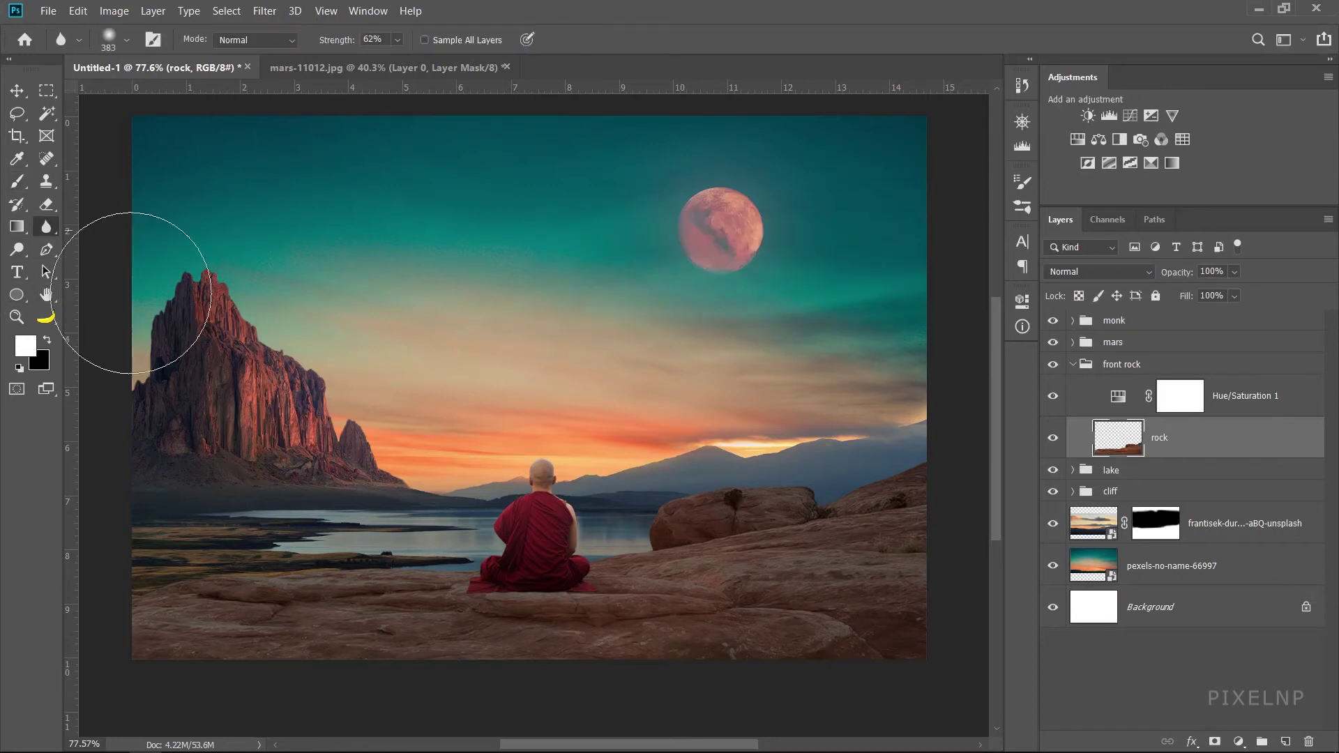
{"action": "scroll", "coordinate": [221, 583], "scroll_direction": "up", "scroll_amount": 1}
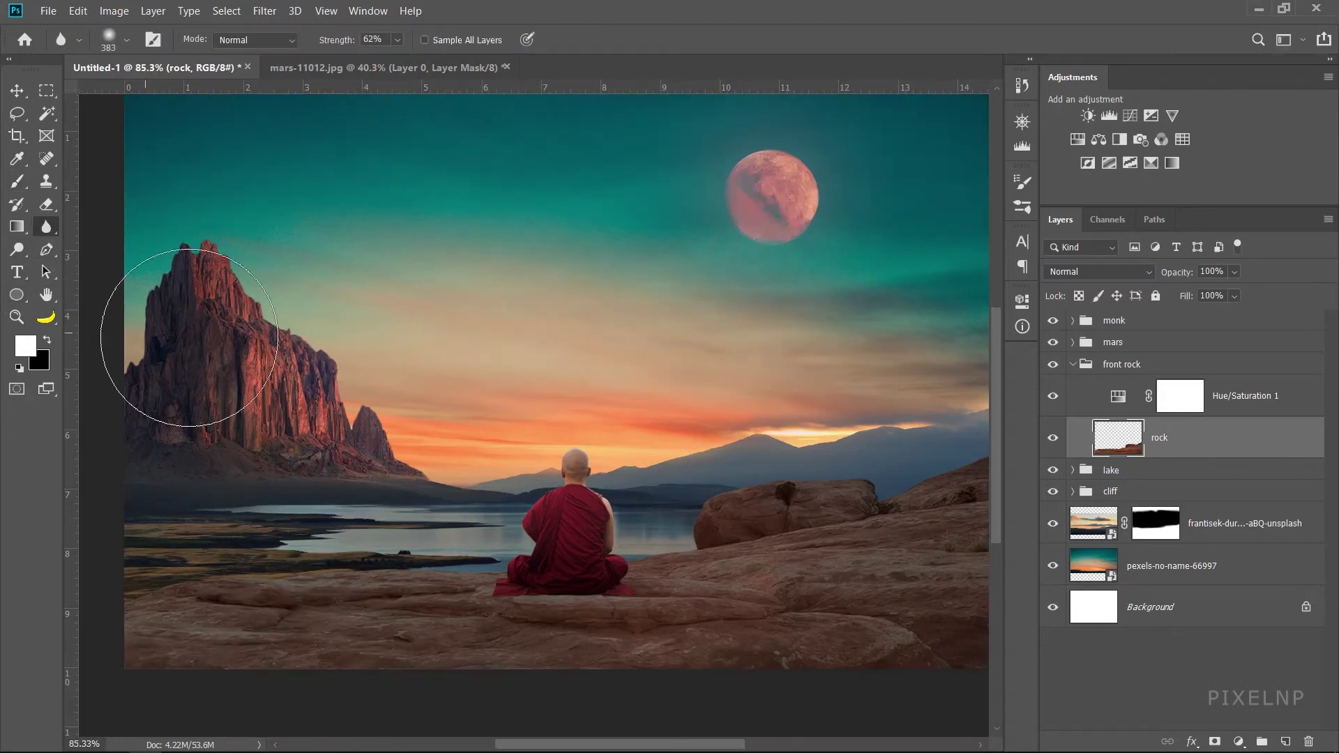
{"action": "scroll", "coordinate": [193, 313], "scroll_direction": "down", "scroll_amount": 2}
{"action": "scroll", "coordinate": [219, 349], "scroll_direction": "down", "scroll_amount": 1}
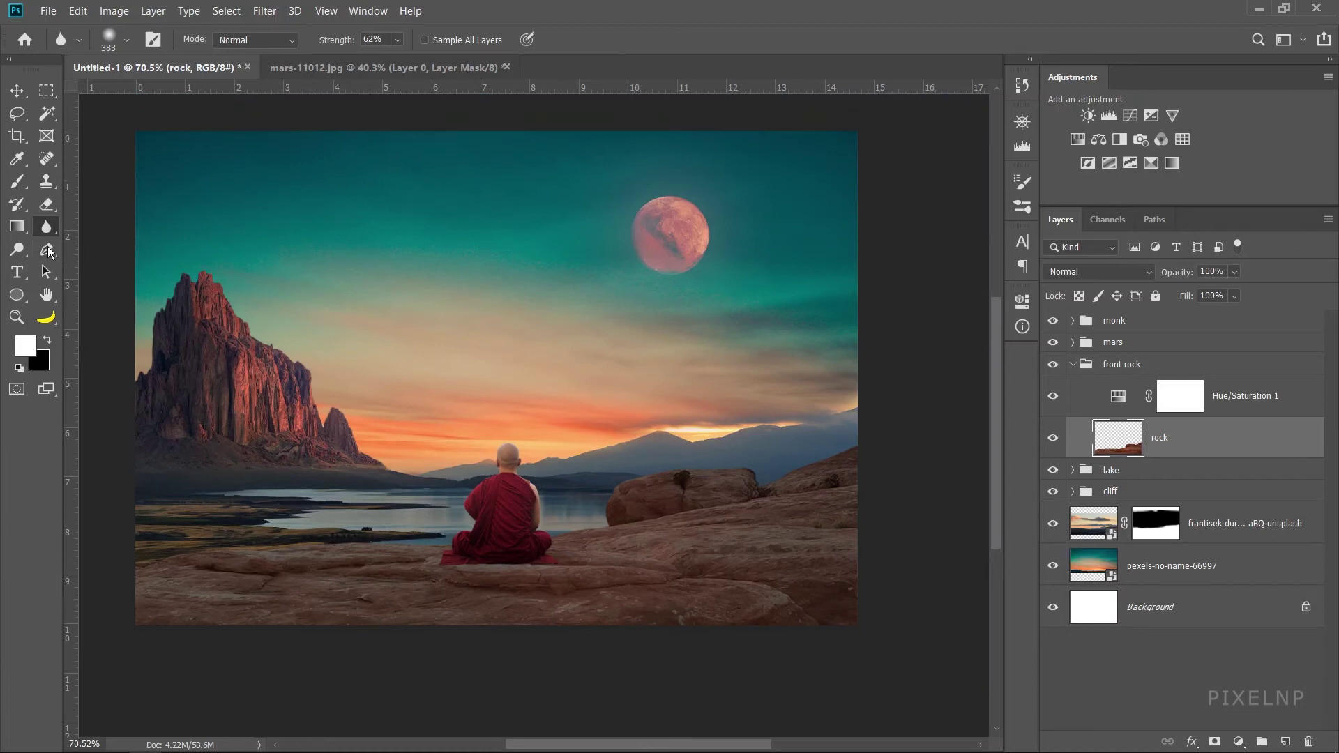
{"action": "scroll", "coordinate": [201, 570], "scroll_direction": "up", "scroll_amount": 5}
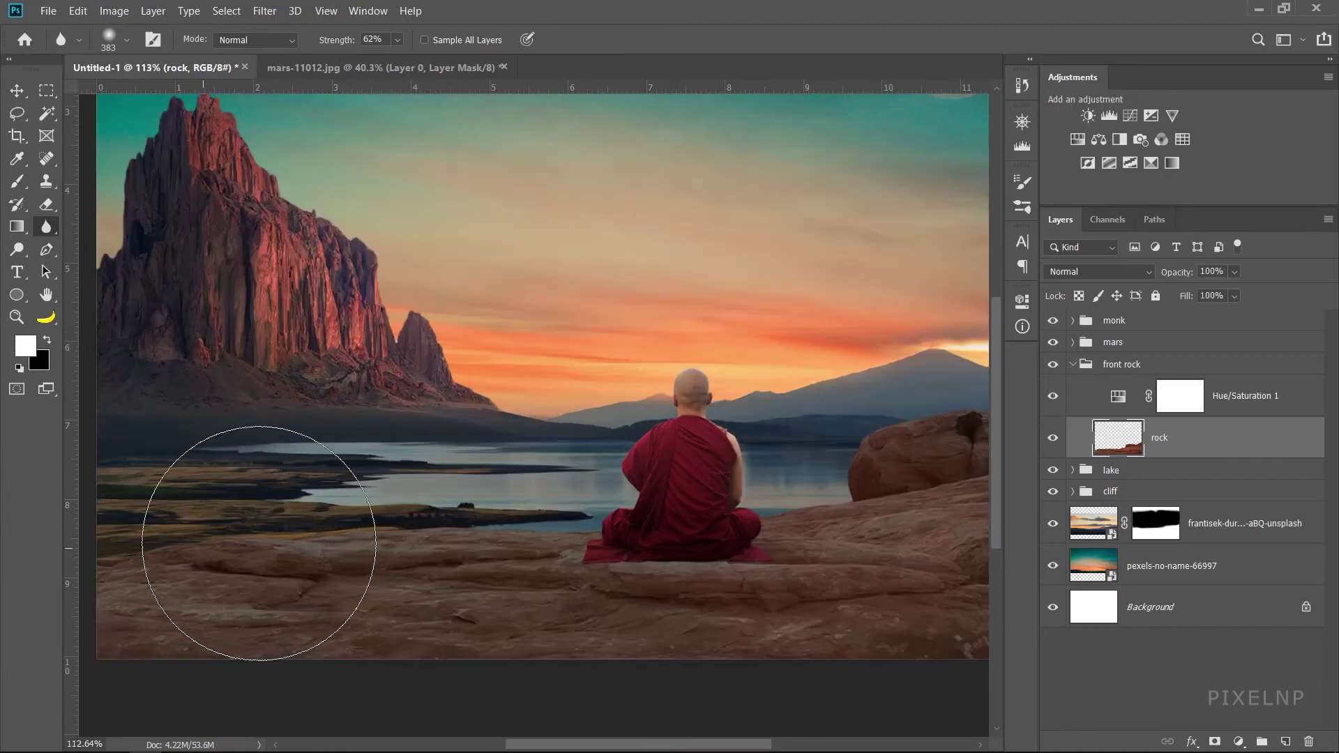
{"action": "left_click_drag", "start_coordinate": [265, 544], "coordinate": [223, 544]}
{"action": "scroll", "coordinate": [317, 566], "scroll_direction": "down", "scroll_amount": 2}
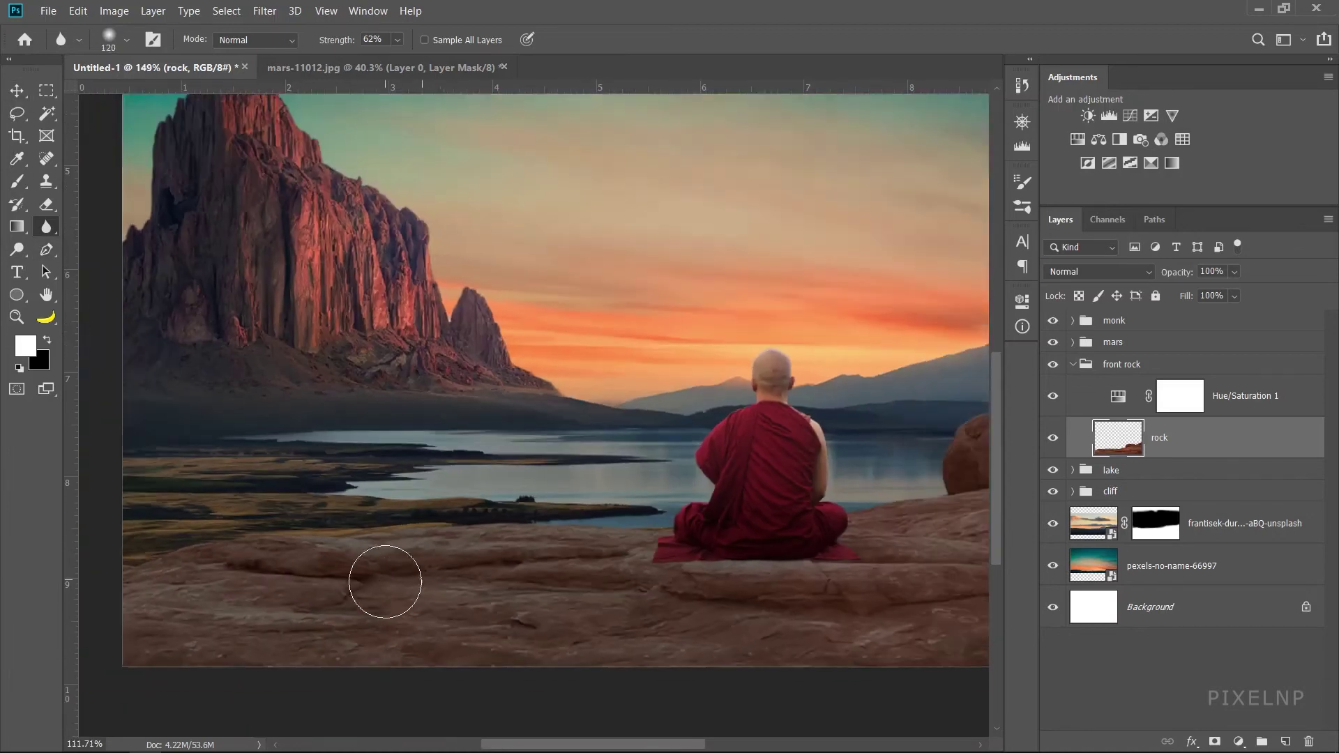
{"action": "scroll", "coordinate": [198, 583], "scroll_direction": "up", "scroll_amount": 1}
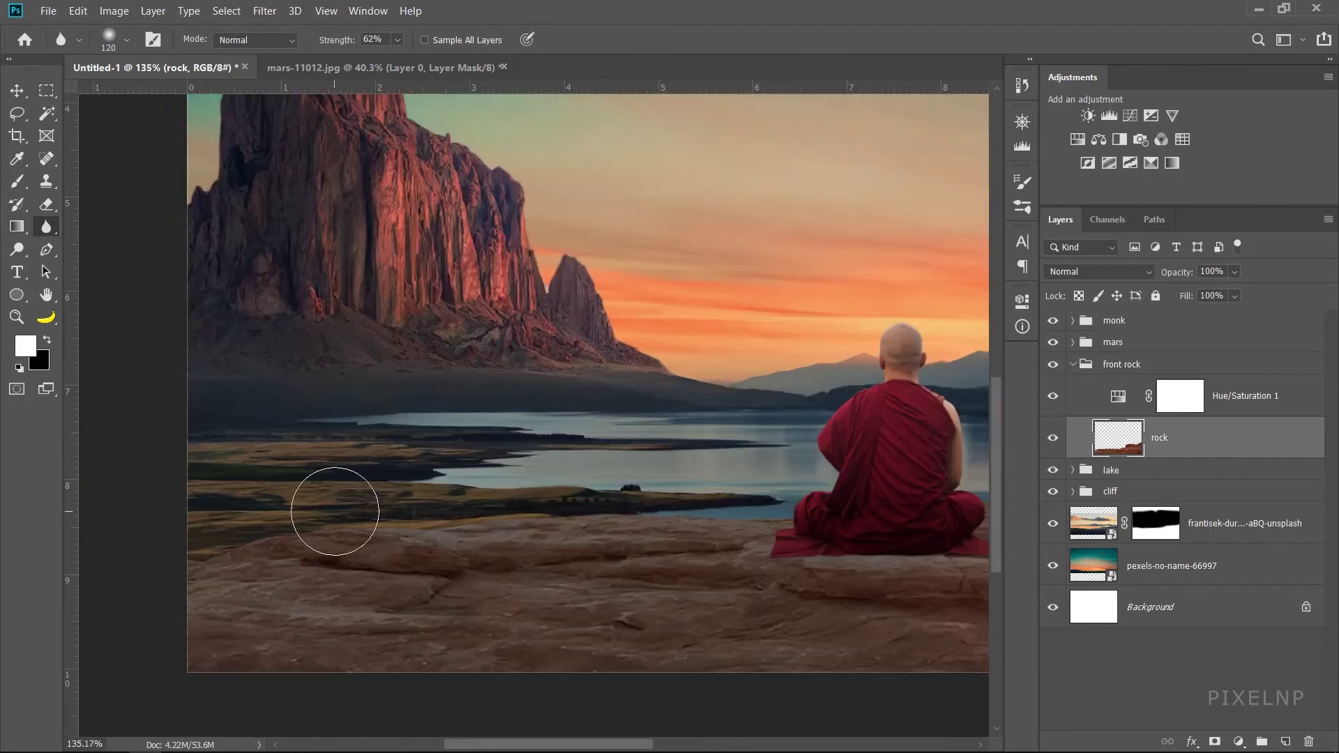
- Lower blur strength to 40% and resize the brush to soften the rock
{"action": "left_click_drag", "start_coordinate": [323, 41], "coordinate": [308, 42]}
{"action": "left_click_drag", "start_coordinate": [308, 384], "coordinate": [290, 387]}
{"action": "scroll", "coordinate": [134, 504], "scroll_direction": "down", "scroll_amount": 2}
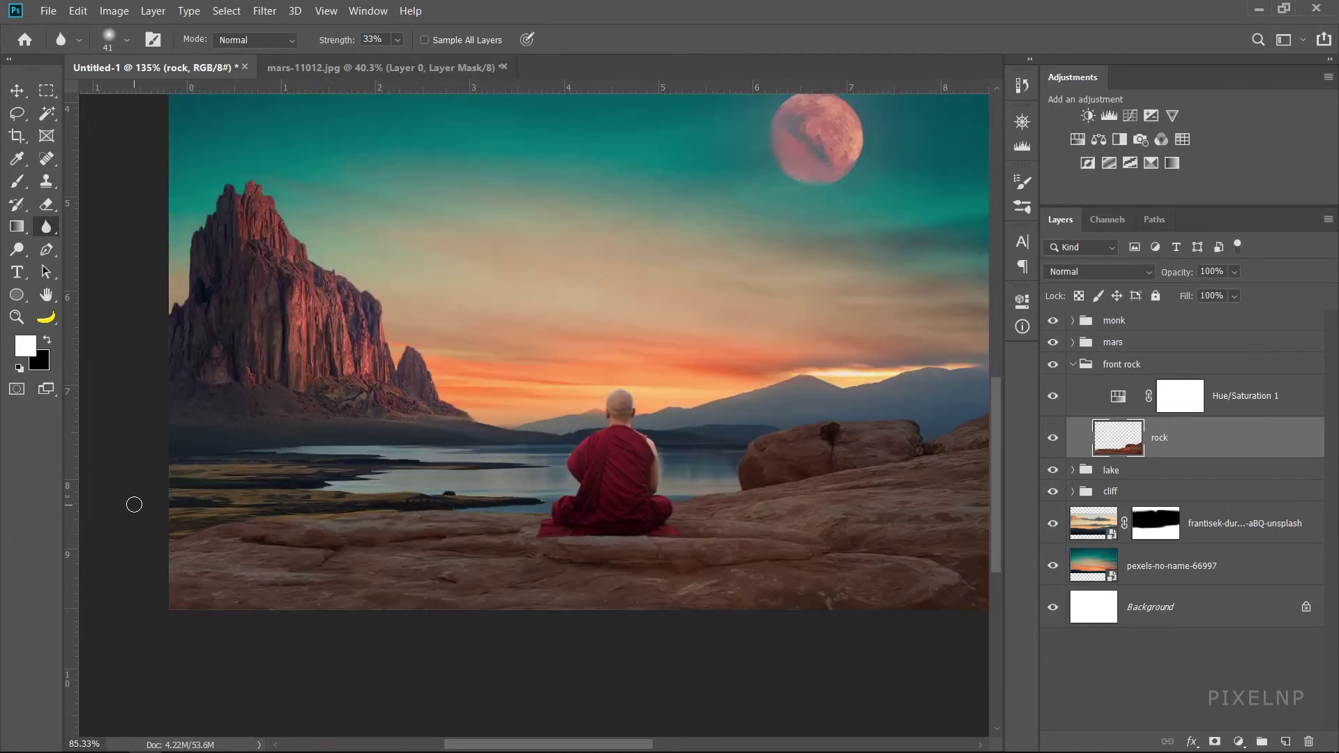
{"action": "scroll", "coordinate": [134, 504], "scroll_direction": "down", "scroll_amount": 1}
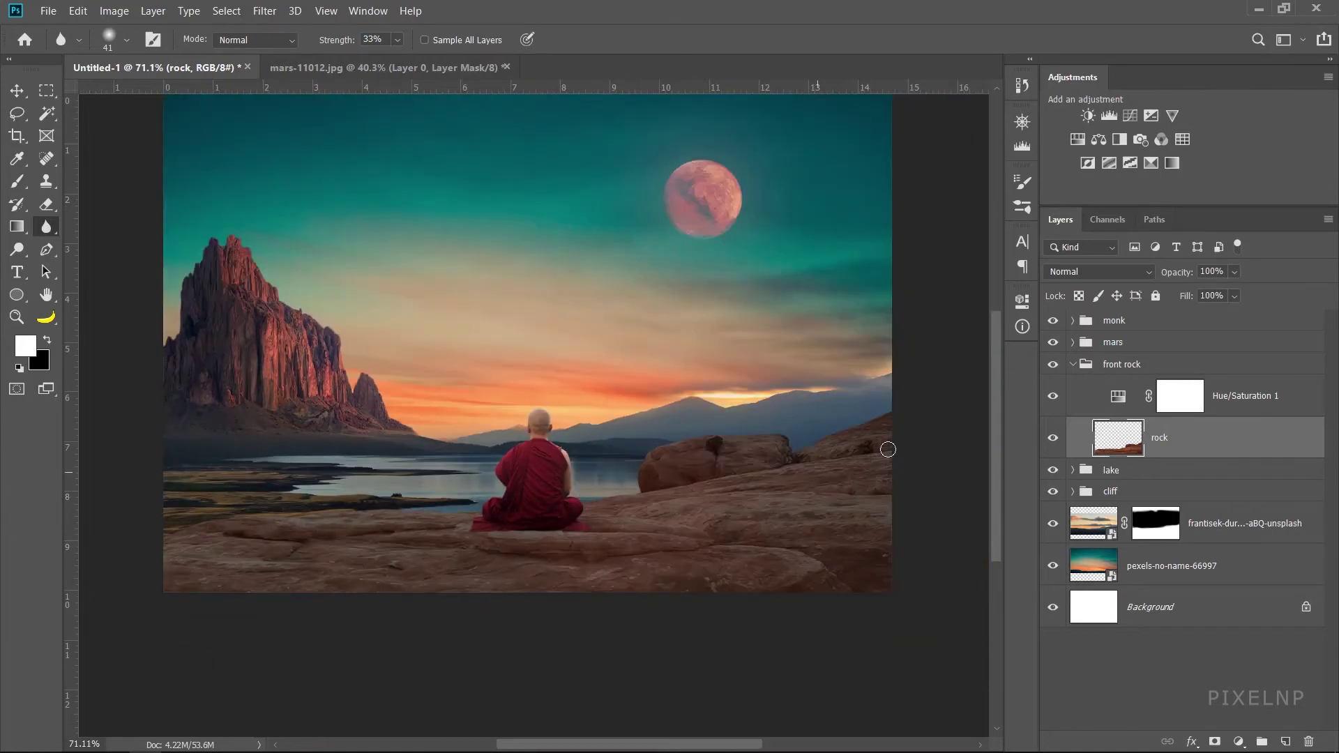
{"action": "scroll", "coordinate": [753, 457], "scroll_direction": "up", "scroll_amount": 2}
{"action": "left_click_drag", "start_coordinate": [753, 454], "coordinate": [817, 419]}
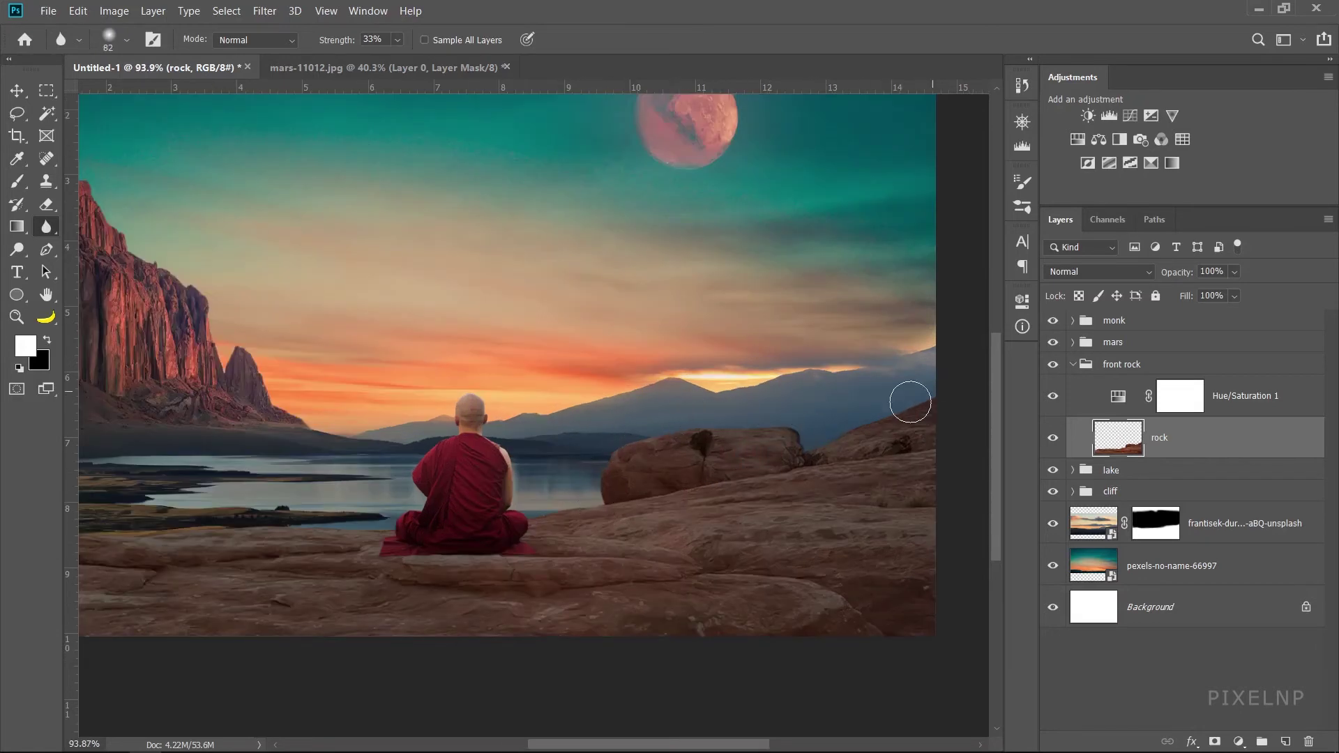
{"action": "scroll", "coordinate": [557, 514], "scroll_direction": "down", "scroll_amount": 2}
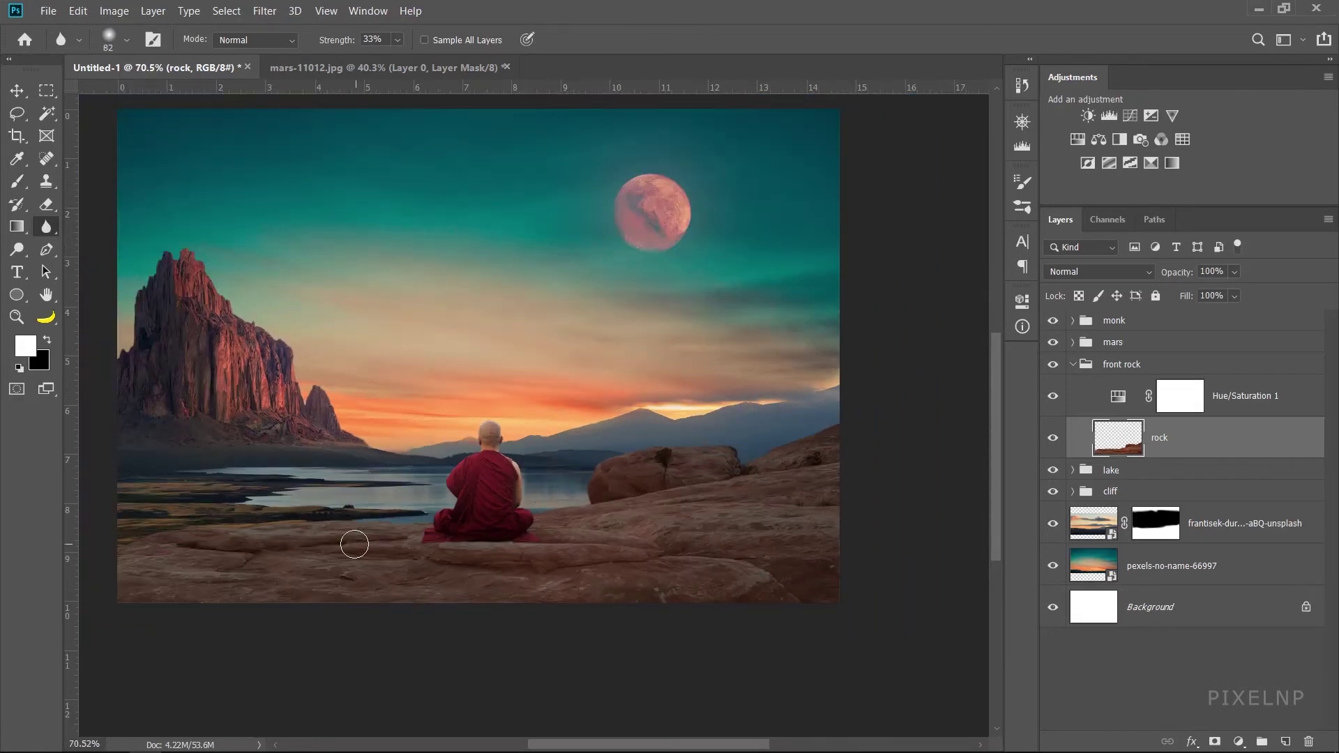
{"action": "scroll", "coordinate": [355, 544], "scroll_direction": "down", "scroll_amount": 1}
{"action": "scroll", "coordinate": [453, 545], "scroll_direction": "up", "scroll_amount": 3}
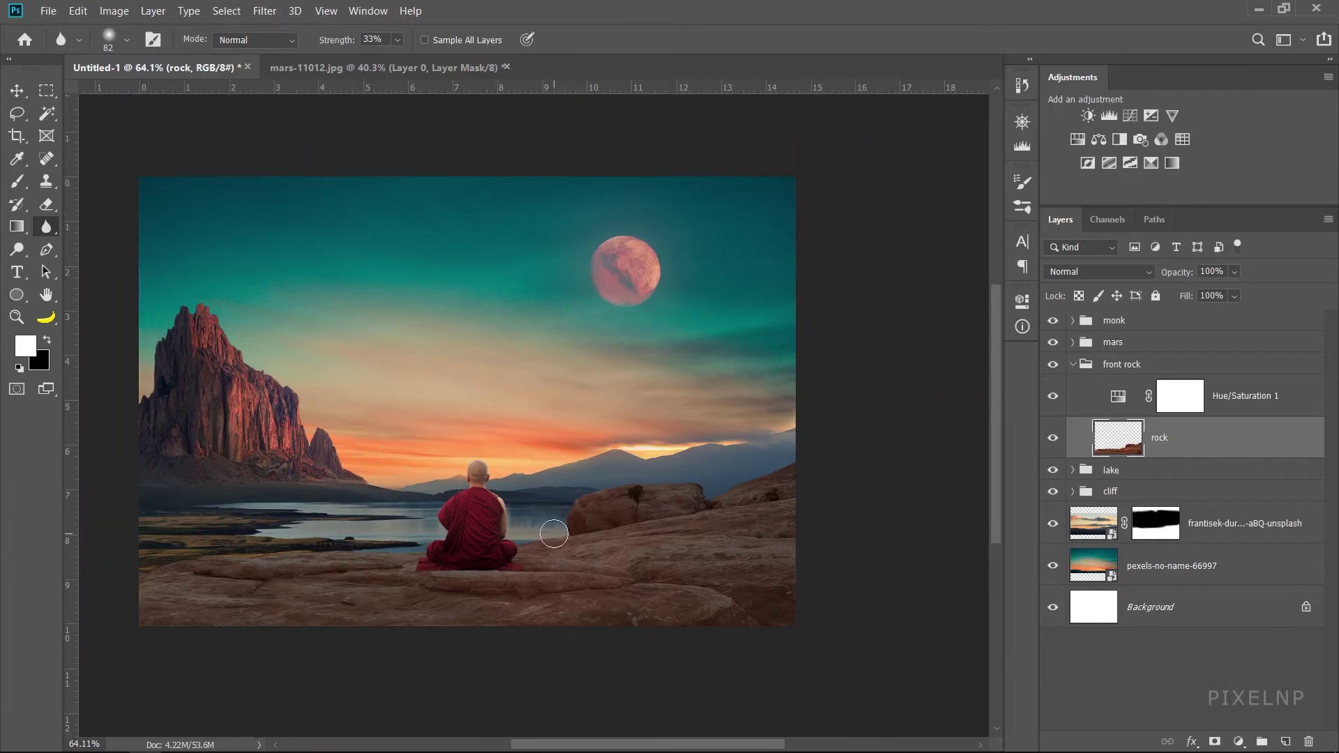
- Collapse front rock and group both sky photo layers with Ctrl+G into 'bg'
{"action": "left_click", "coordinate": [1073, 365]}
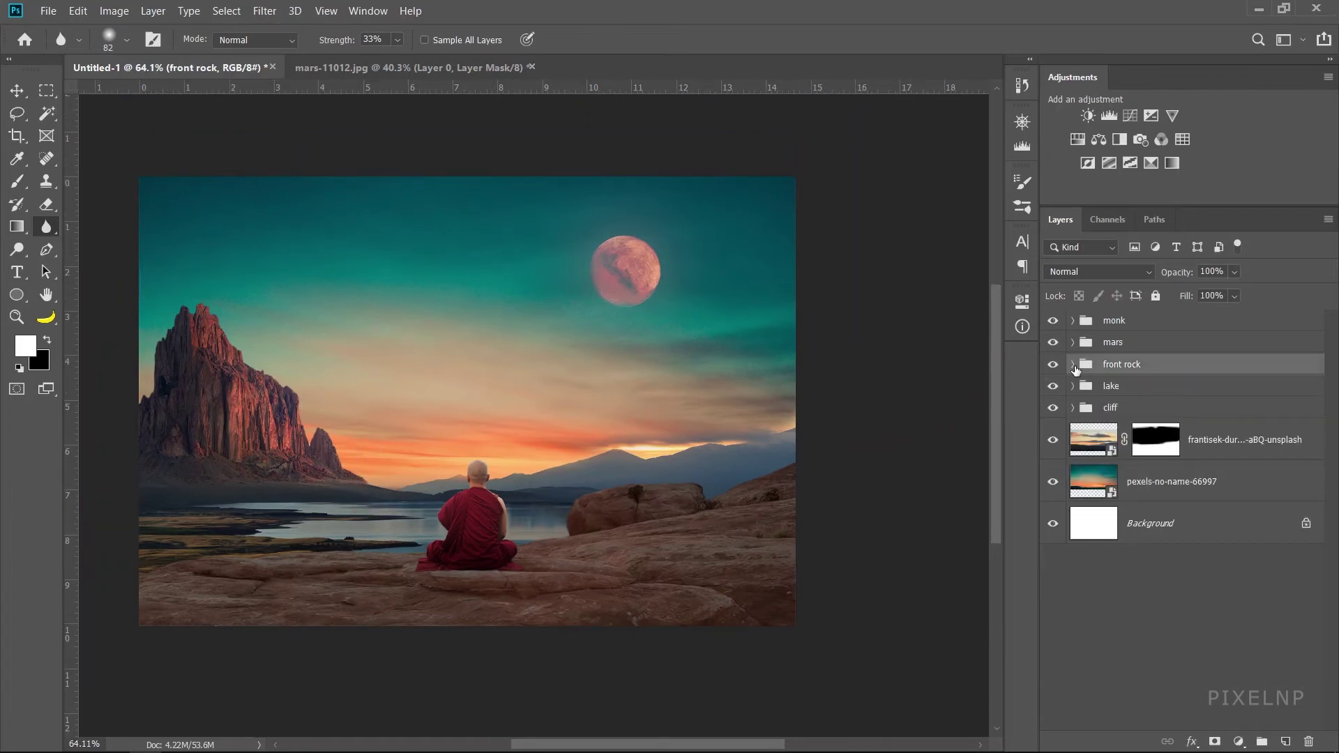
{"action": "left_click", "coordinate": [1186, 457]}
{"action": "left_click", "coordinate": [1211, 485], "text": "shift"}
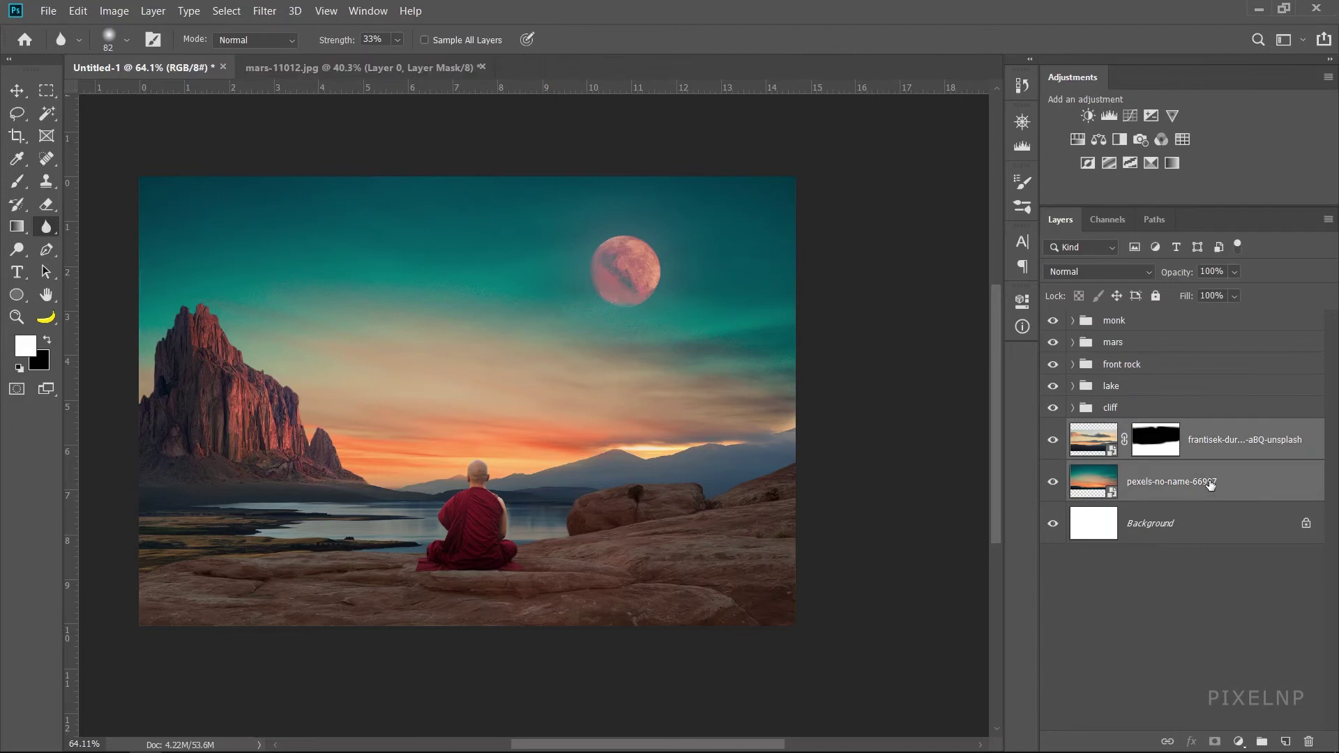
{"action": "key", "text": "ctrl+g"}
{"action": "double_click", "coordinate": [1122, 430]}
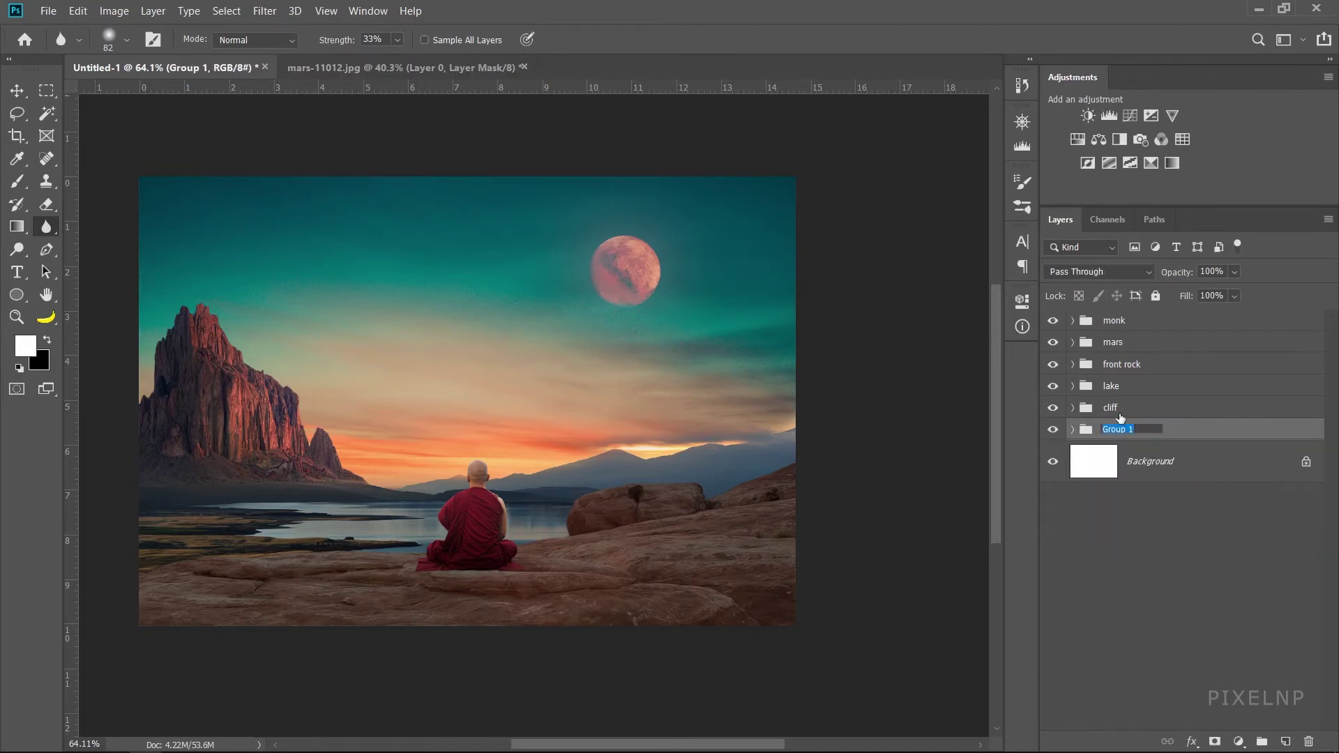
{"action": "type", "text": "bg"}
{"action": "key", "text": "Return"}
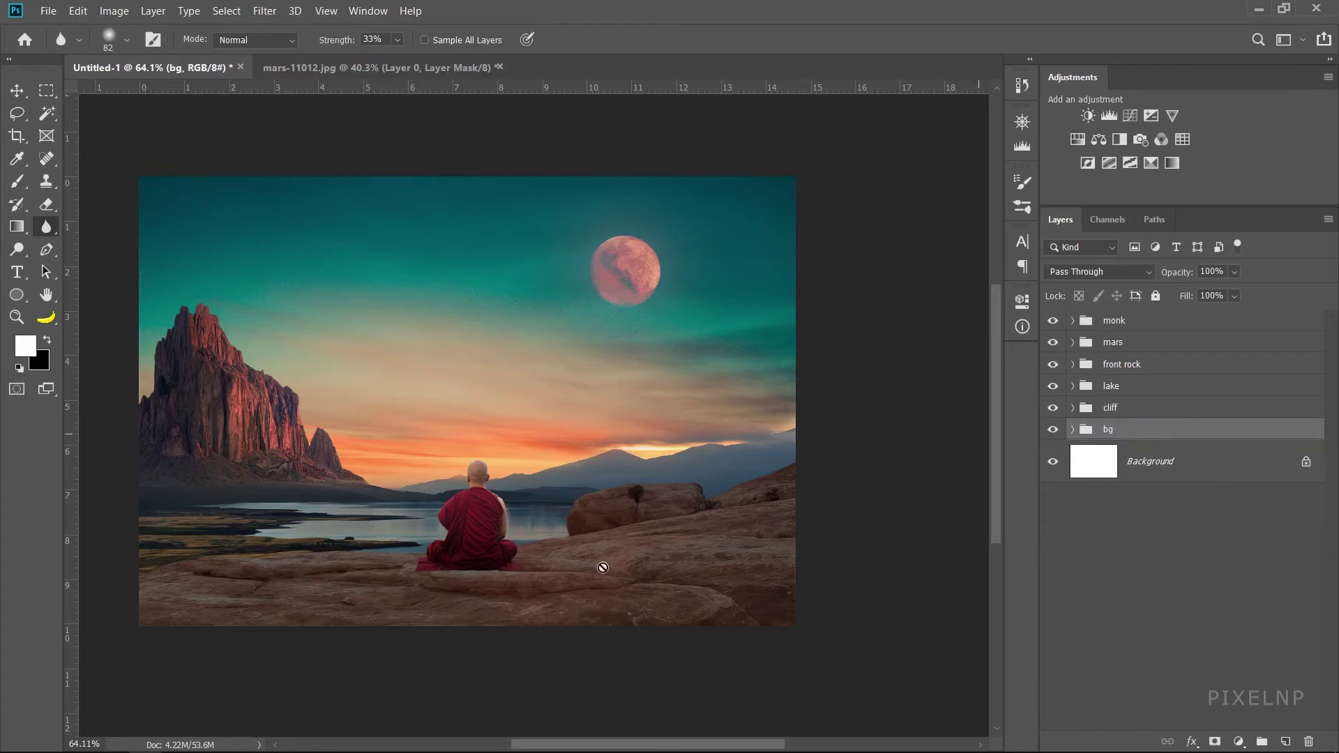
{"action": "left_click", "coordinate": [1119, 322]}
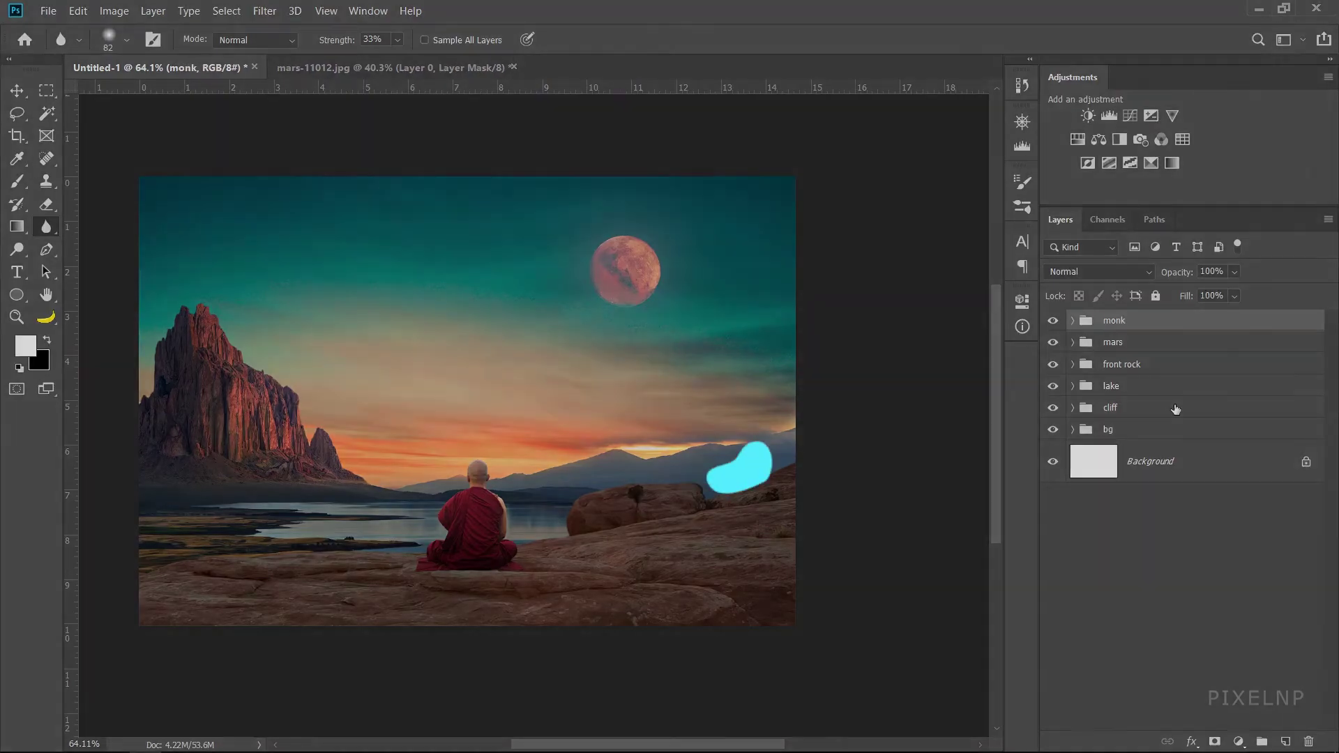
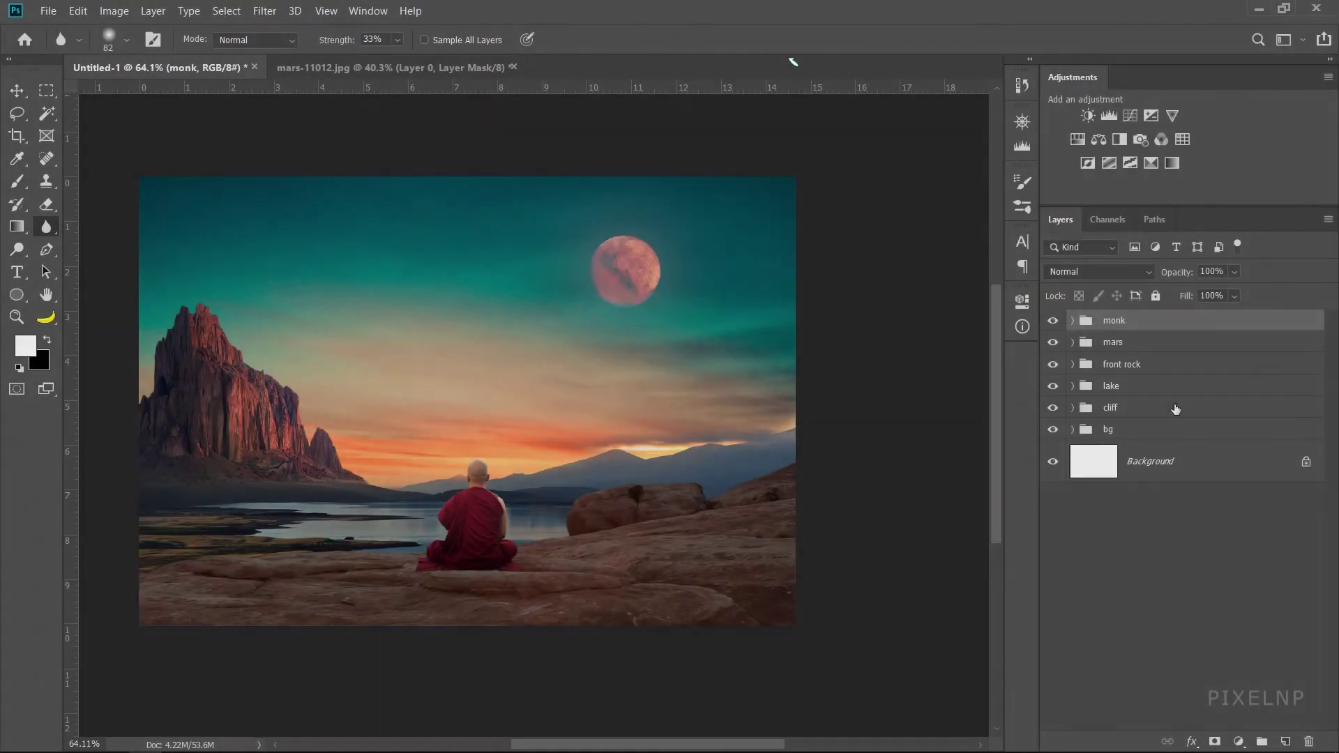
- Add a Black & White adjustment layer above all groups to turn the composite grayscale
{"action": "left_click", "coordinate": [1240, 742]}
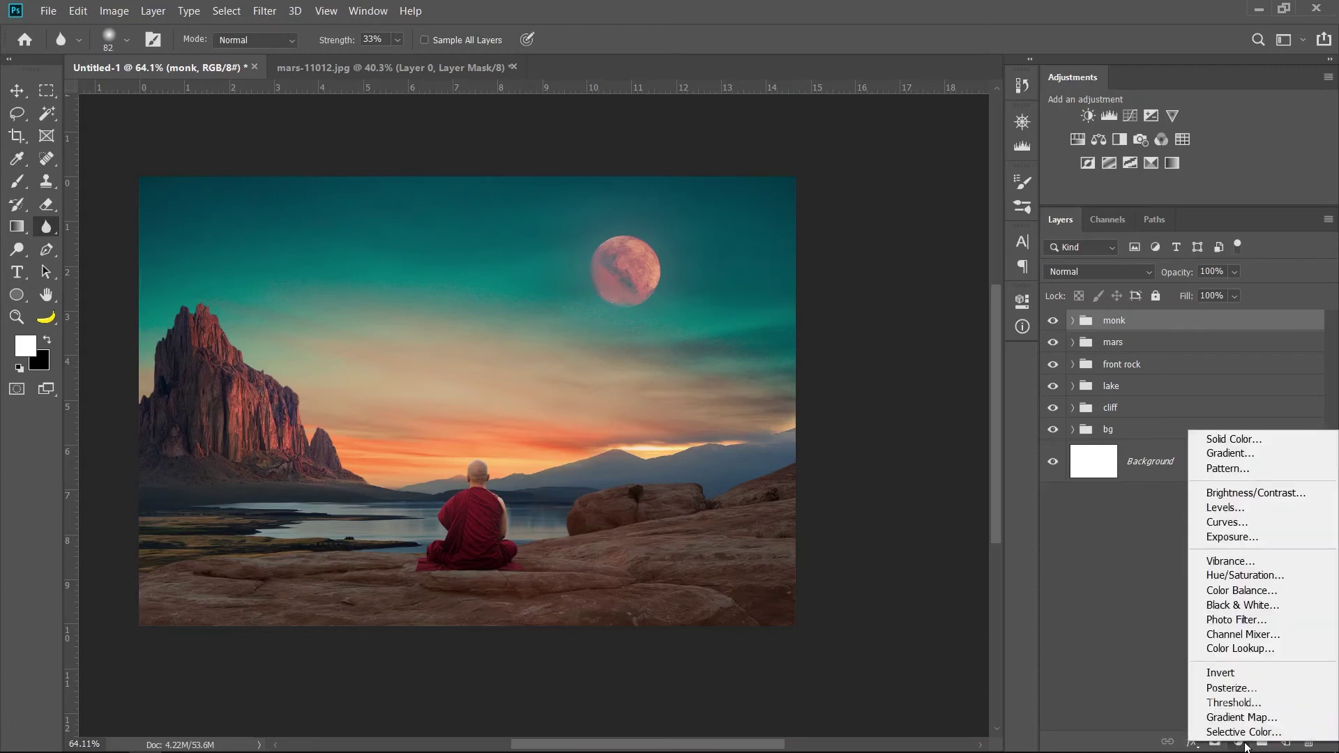
{"action": "left_click", "coordinate": [1247, 606]}
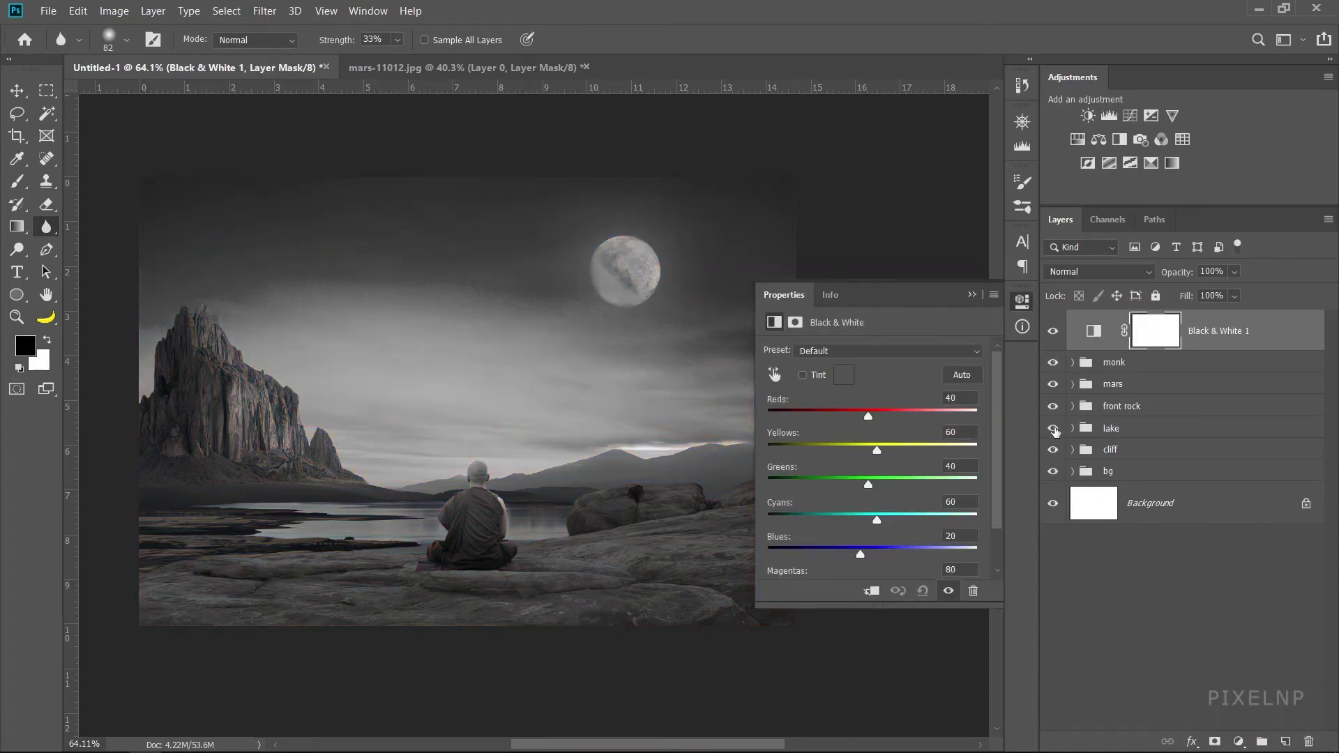
{"action": "left_click", "coordinate": [972, 295]}
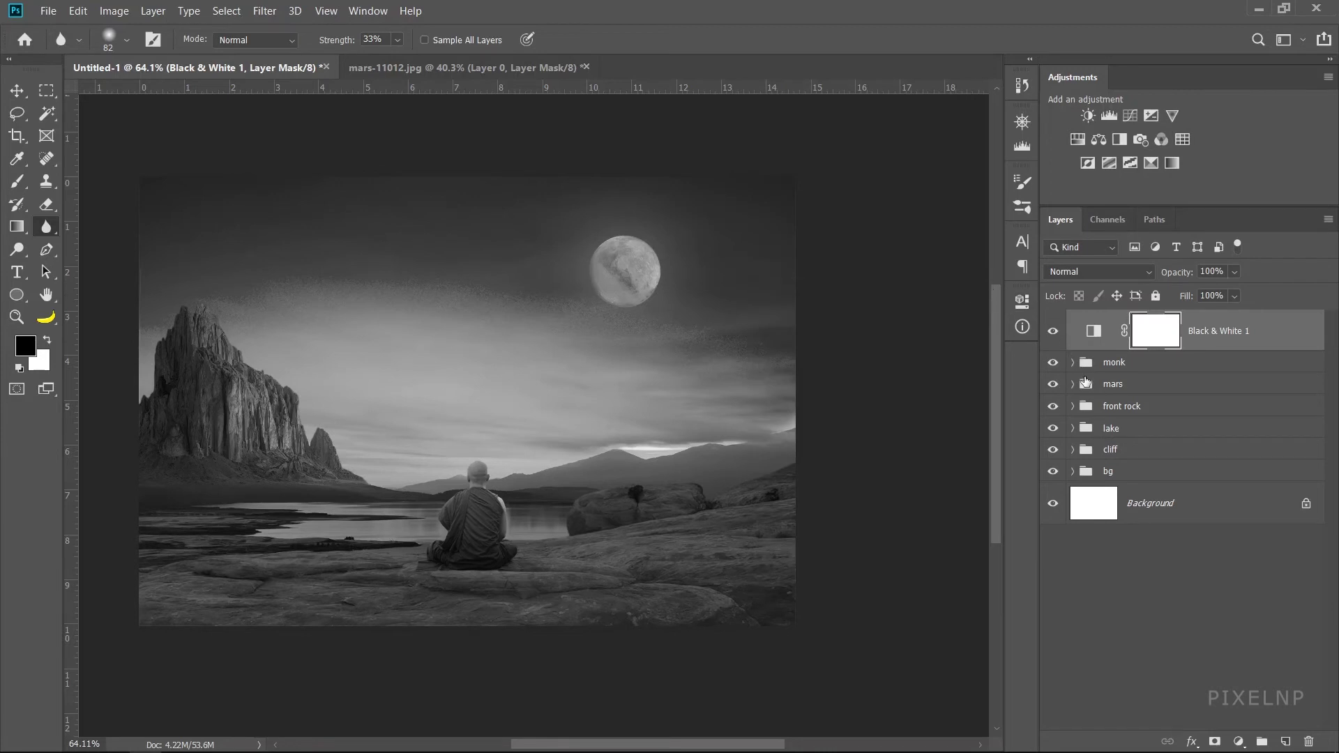
{"action": "left_click", "coordinate": [1073, 406]}
- Darken the front rock with a Brightness/Contrast adjustment at brightness -54
{"action": "left_click", "coordinate": [1228, 437]}
{"action": "left_click", "coordinate": [1088, 115]}
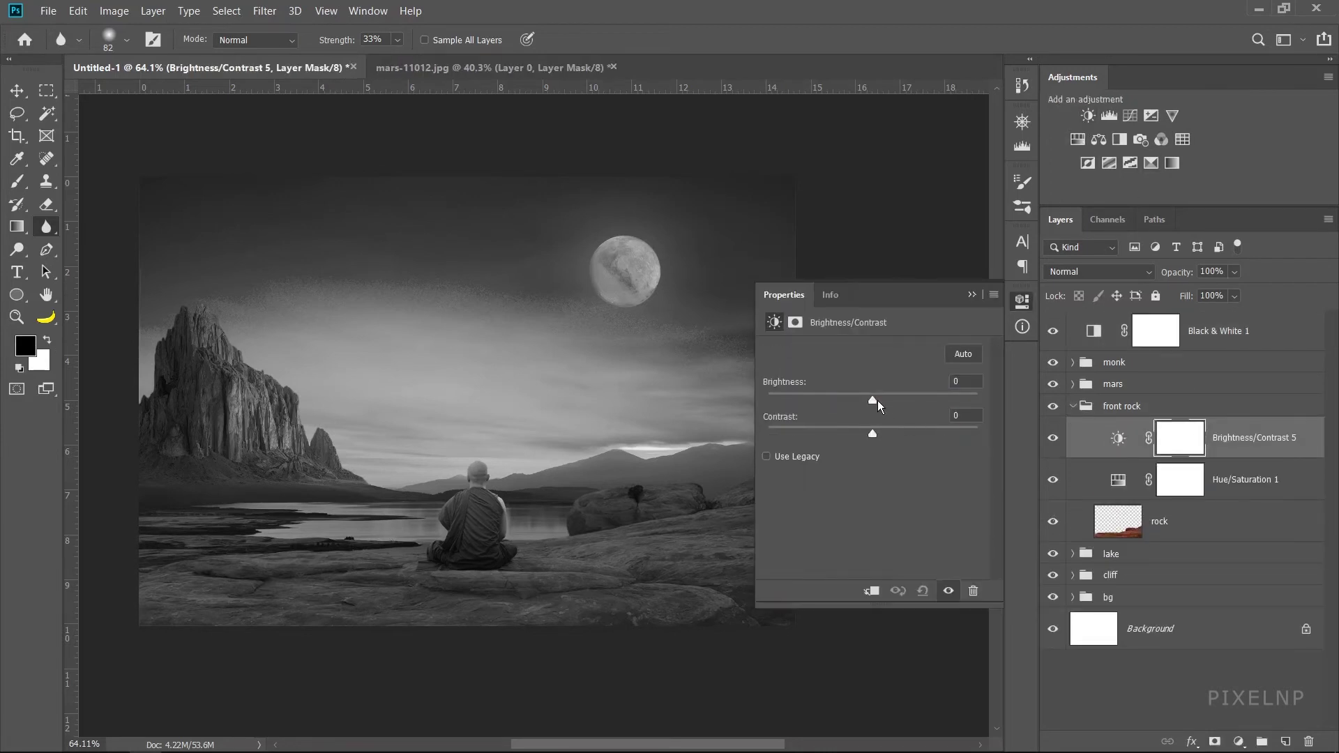
{"action": "left_click_drag", "start_coordinate": [874, 401], "coordinate": [835, 401]}
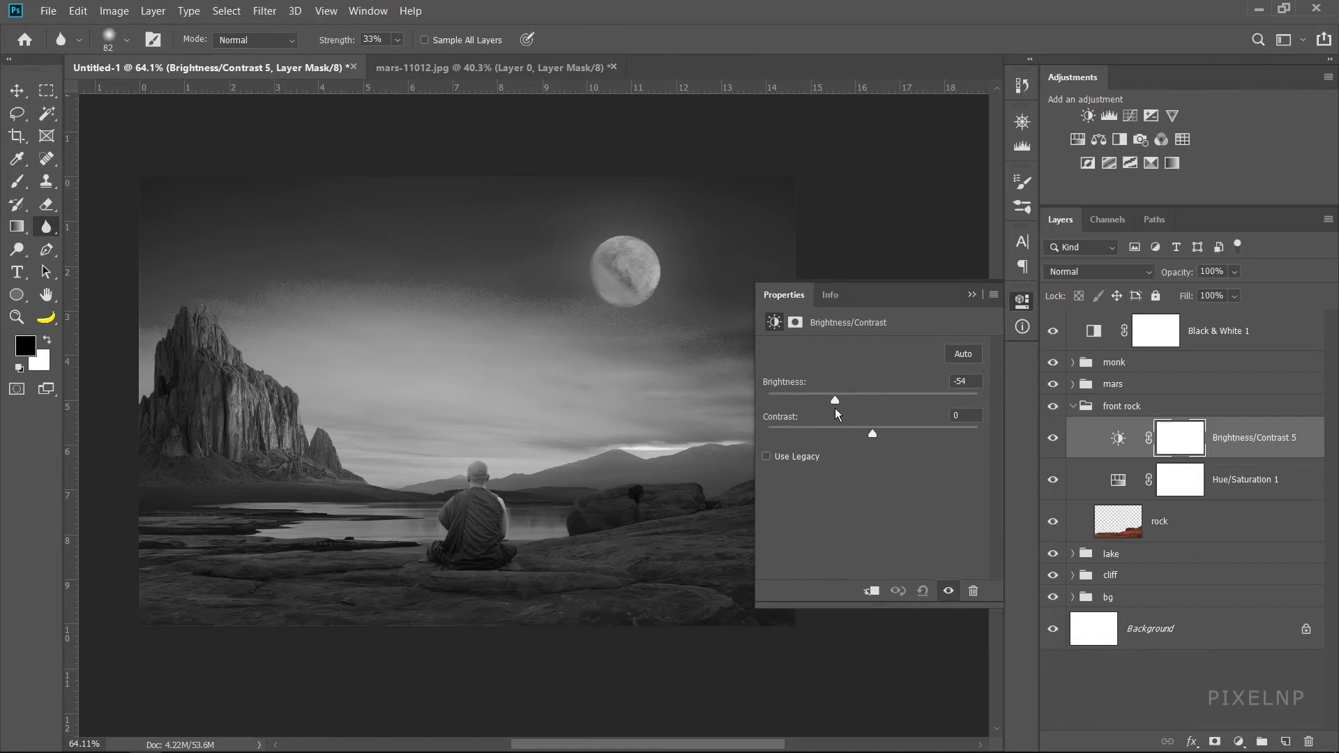
{"action": "left_click_drag", "start_coordinate": [873, 434], "coordinate": [888, 435]}
{"action": "left_click", "coordinate": [972, 294]}
{"action": "key", "text": "x"}
{"action": "left_click", "coordinate": [1072, 406]}
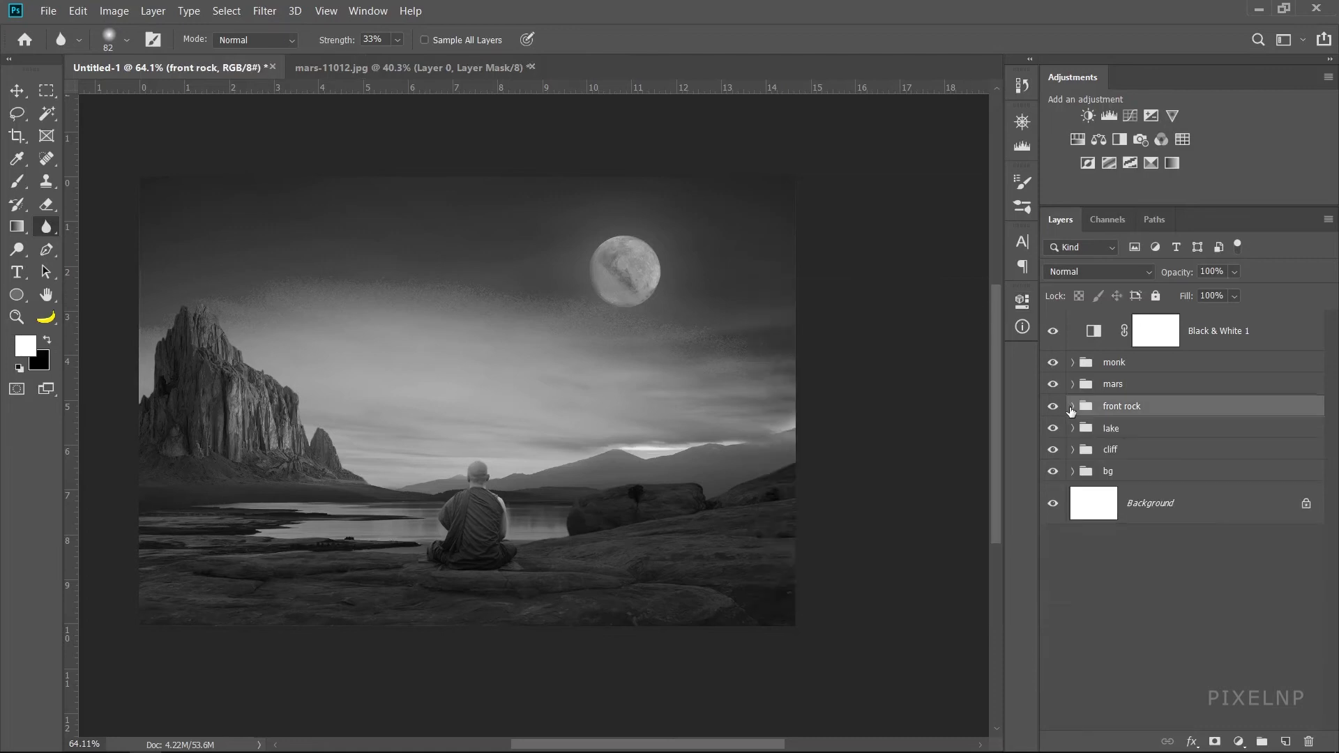
- Darken the monk with its own Brightness/Contrast: brightness -37, contrast -16
{"action": "left_click", "coordinate": [1073, 363]}
{"action": "left_click", "coordinate": [1089, 115]}
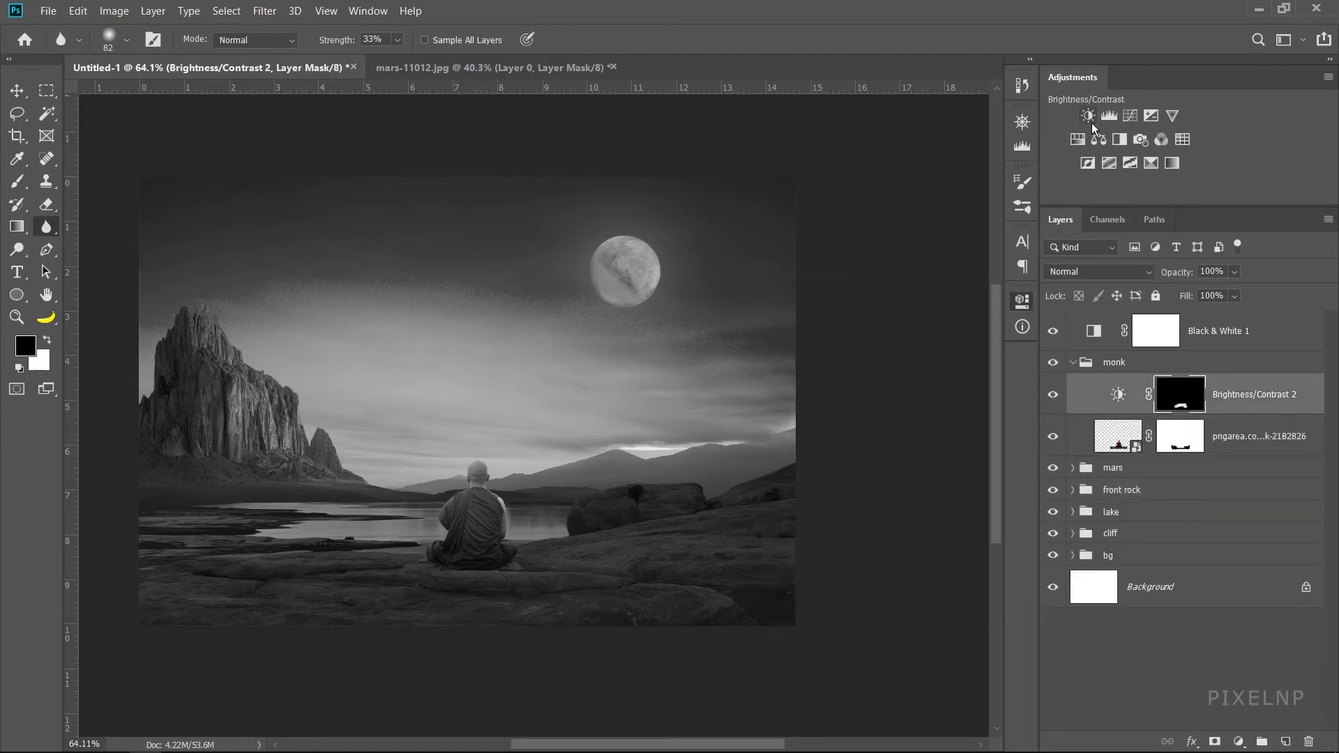
{"action": "left_click", "coordinate": [1023, 300]}
{"action": "mouse_move", "coordinate": [875, 405]}
{"action": "left_mouse_down"}
{"action": "mouse_move", "coordinate": [856, 408]}
{"action": "mouse_move", "coordinate": [856, 434]}
{"action": "mouse_move", "coordinate": [833, 434]}
{"action": "mouse_move", "coordinate": [859, 434]}
{"action": "mouse_move", "coordinate": [839, 401]}
{"action": "mouse_move", "coordinate": [840, 435]}
{"action": "left_mouse_up"}
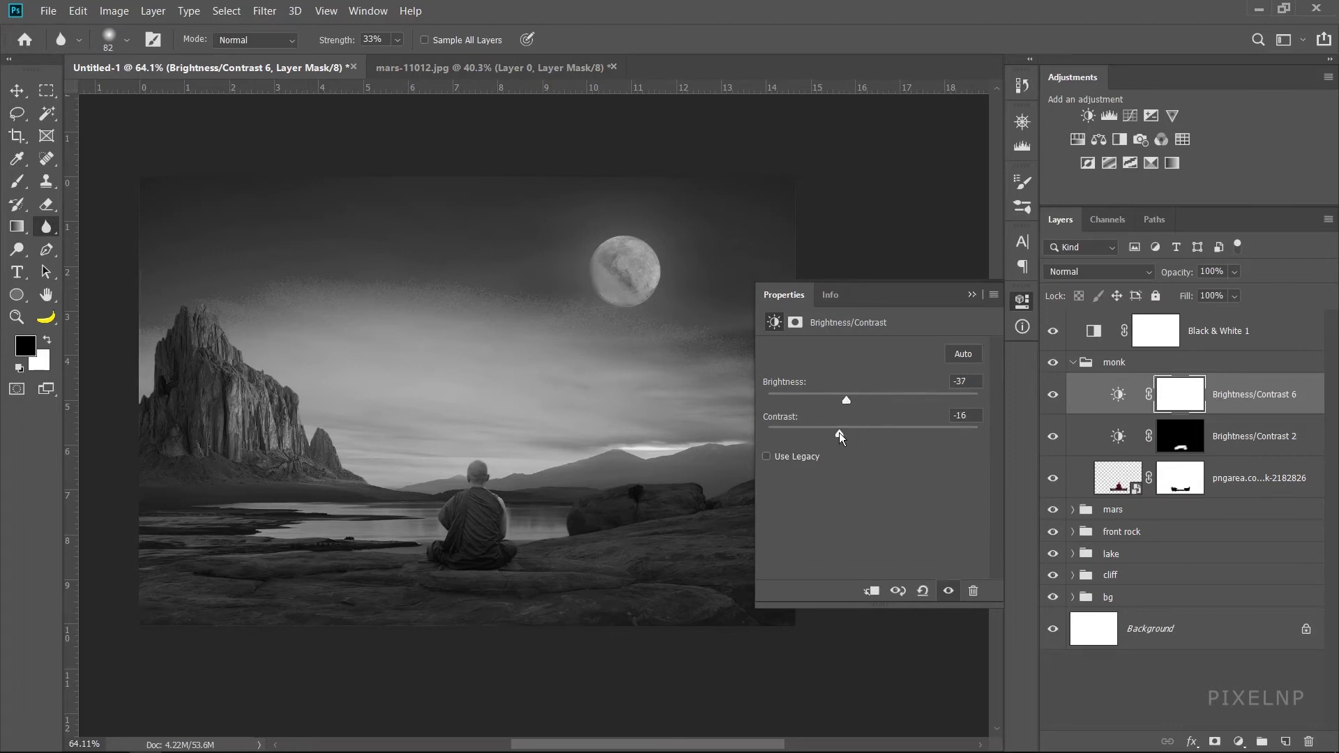
{"action": "left_click", "coordinate": [971, 295]}
- Add a Brightness/Contrast adjustment to the cliff group at brightness -47, contrast -26
{"action": "key", "text": "x"}
{"action": "left_click", "coordinate": [1072, 362]}
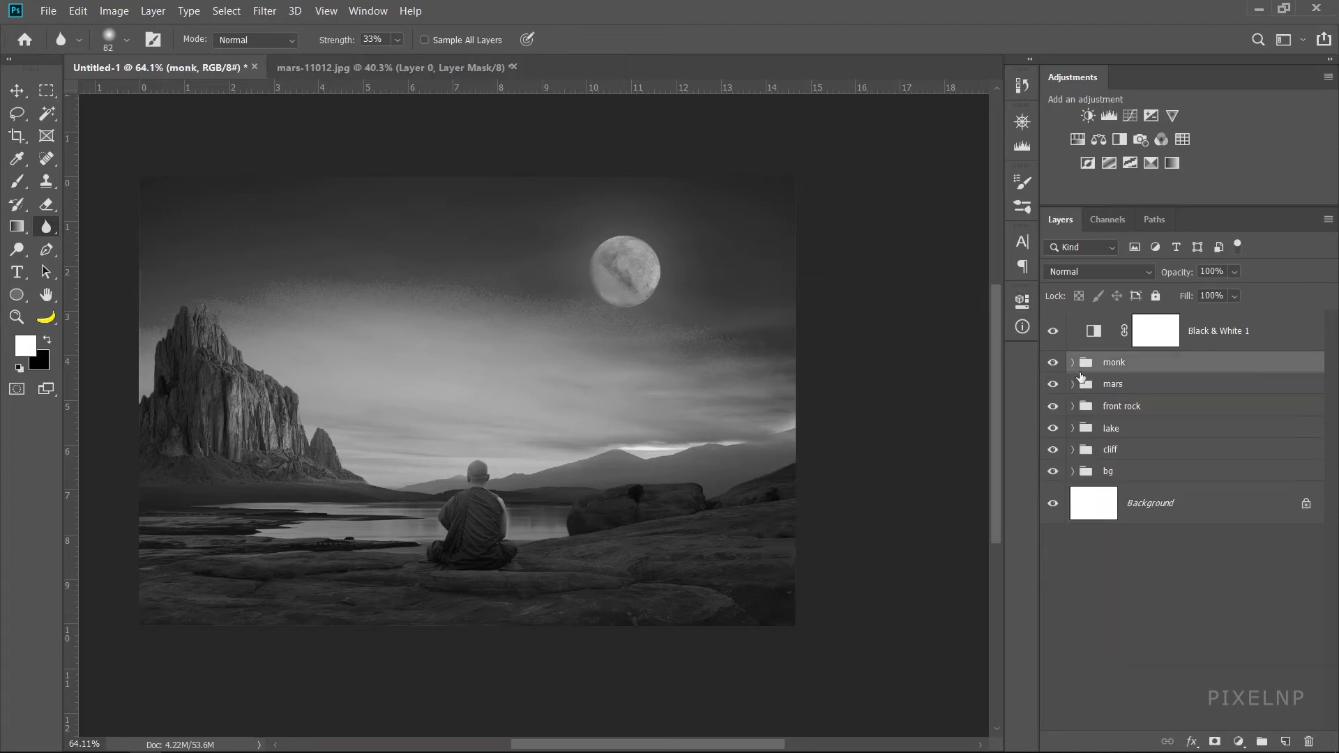
{"action": "left_click", "coordinate": [1073, 450]}
{"action": "left_click", "coordinate": [1088, 116]}
{"action": "key", "text": "x"}
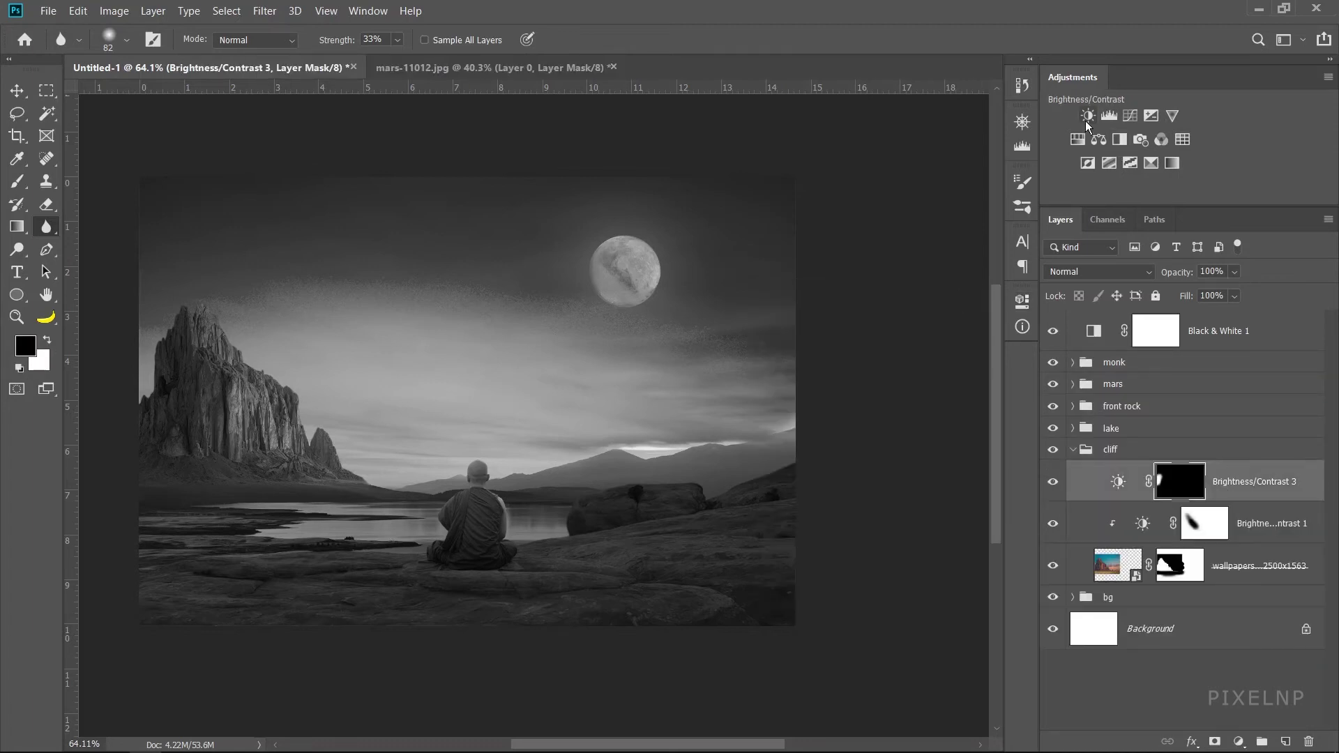
{"action": "mouse_move", "coordinate": [876, 396]}
{"action": "left_mouse_down"}
{"action": "mouse_move", "coordinate": [843, 399]}
{"action": "mouse_move", "coordinate": [806, 450]}
{"action": "mouse_move", "coordinate": [819, 443]}
{"action": "left_mouse_up"}
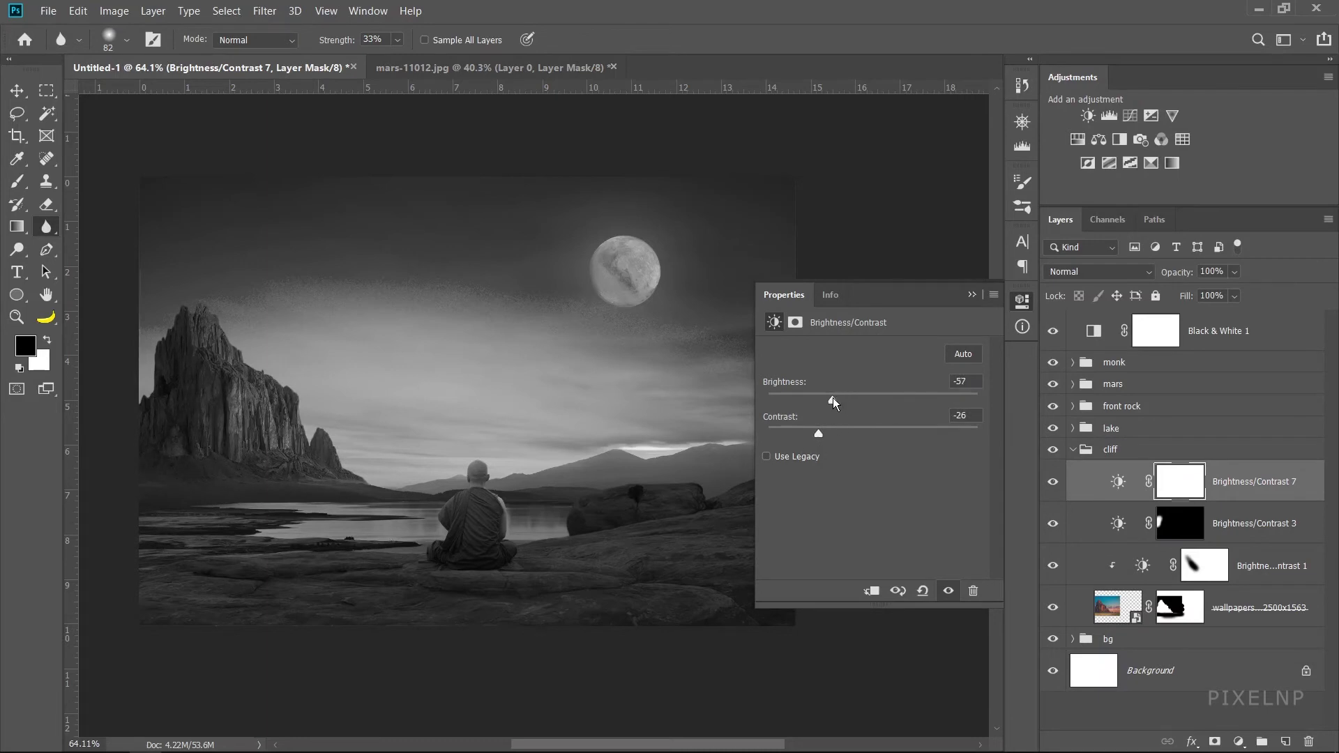
{"action": "left_click_drag", "start_coordinate": [833, 398], "coordinate": [839, 408]}
{"action": "left_click", "coordinate": [973, 295]}
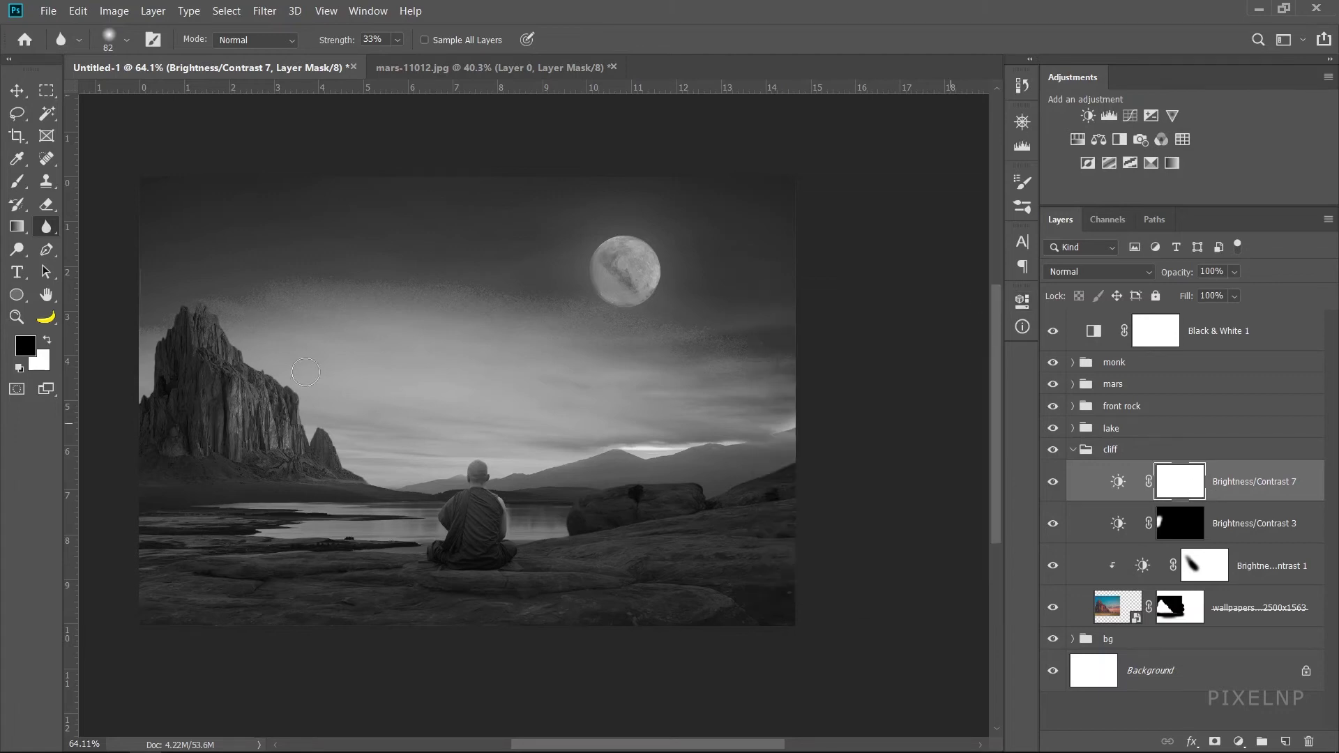
- Mask the cliff darkening out of the sky above the cliff and near the mountains
{"action": "key", "text": "b"}
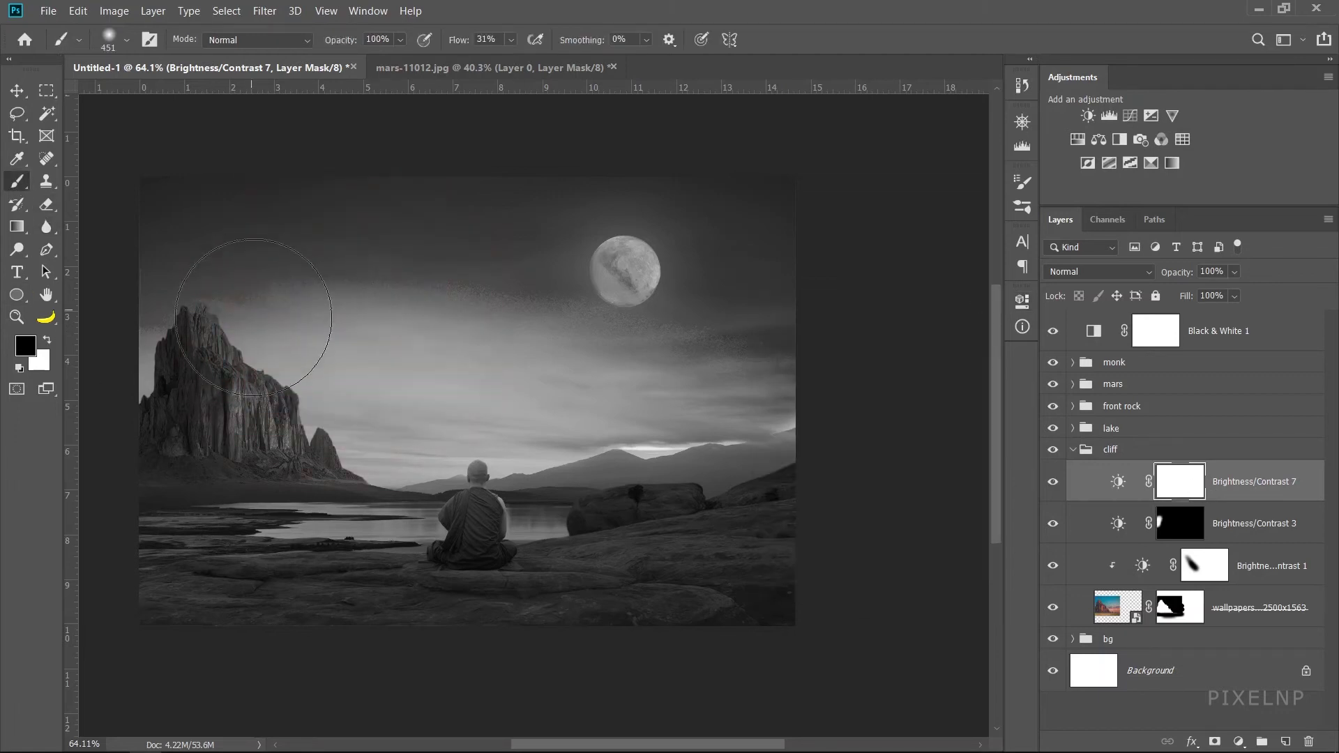
{"action": "left_click_drag", "start_coordinate": [254, 318], "coordinate": [286, 348]}
{"action": "left_click_drag", "start_coordinate": [459, 40], "coordinate": [503, 40]}
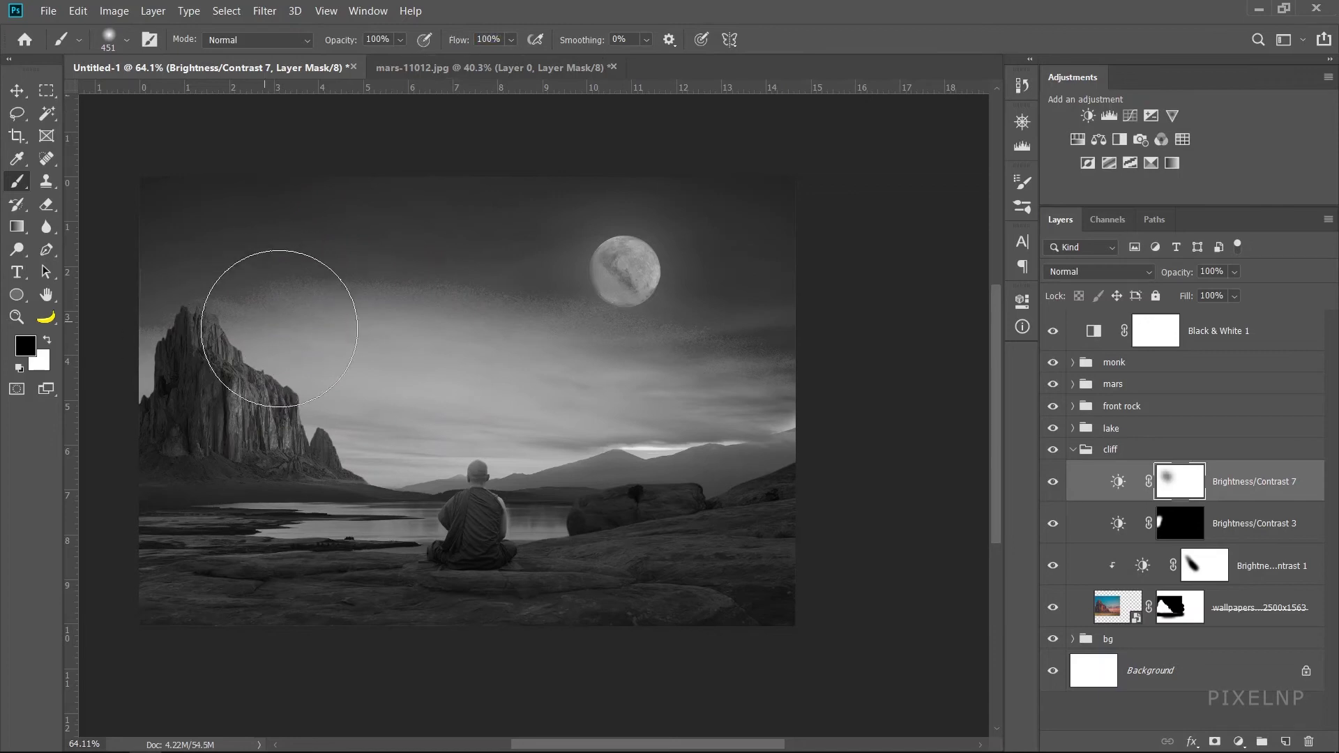
{"action": "mouse_move", "coordinate": [279, 328]}
{"action": "left_mouse_down"}
{"action": "mouse_move", "coordinate": [334, 284]}
{"action": "mouse_move", "coordinate": [404, 344]}
{"action": "left_mouse_up"}
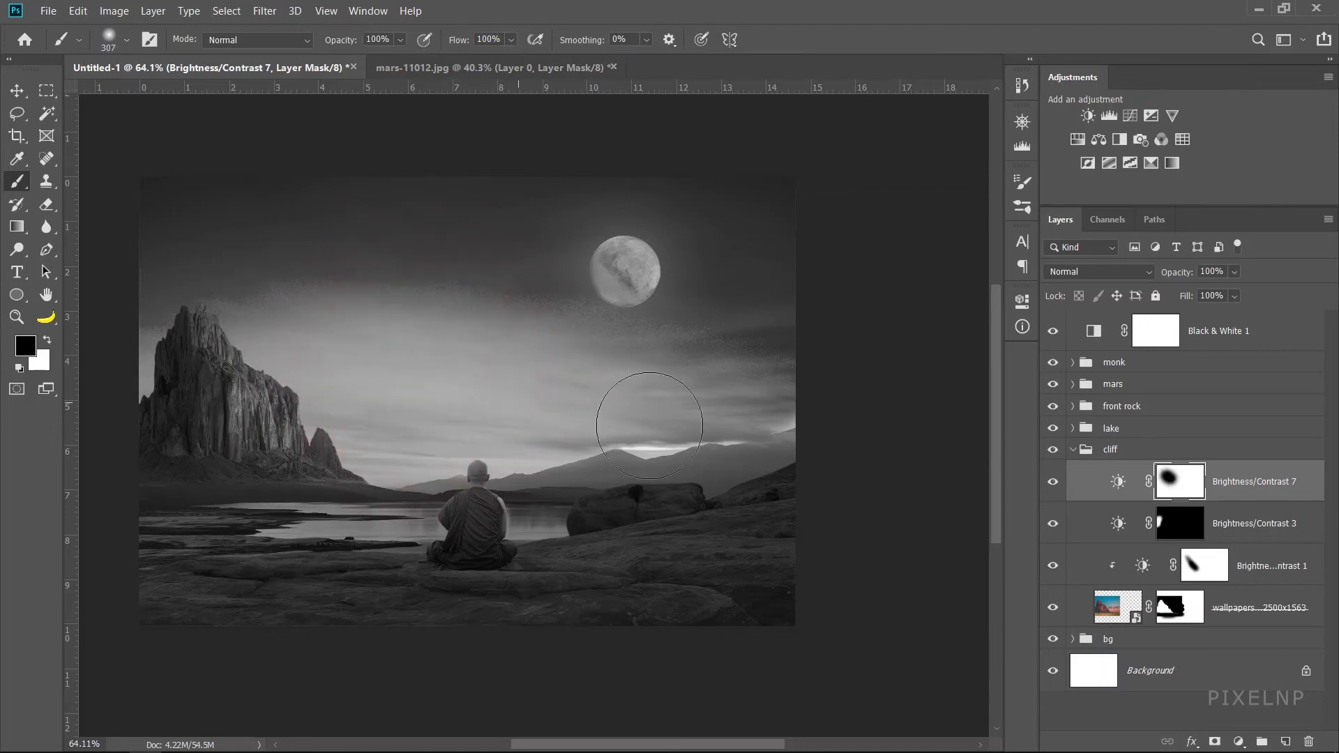
{"action": "left_click", "coordinate": [1071, 450]}
{"action": "left_click", "coordinate": [1072, 450]}
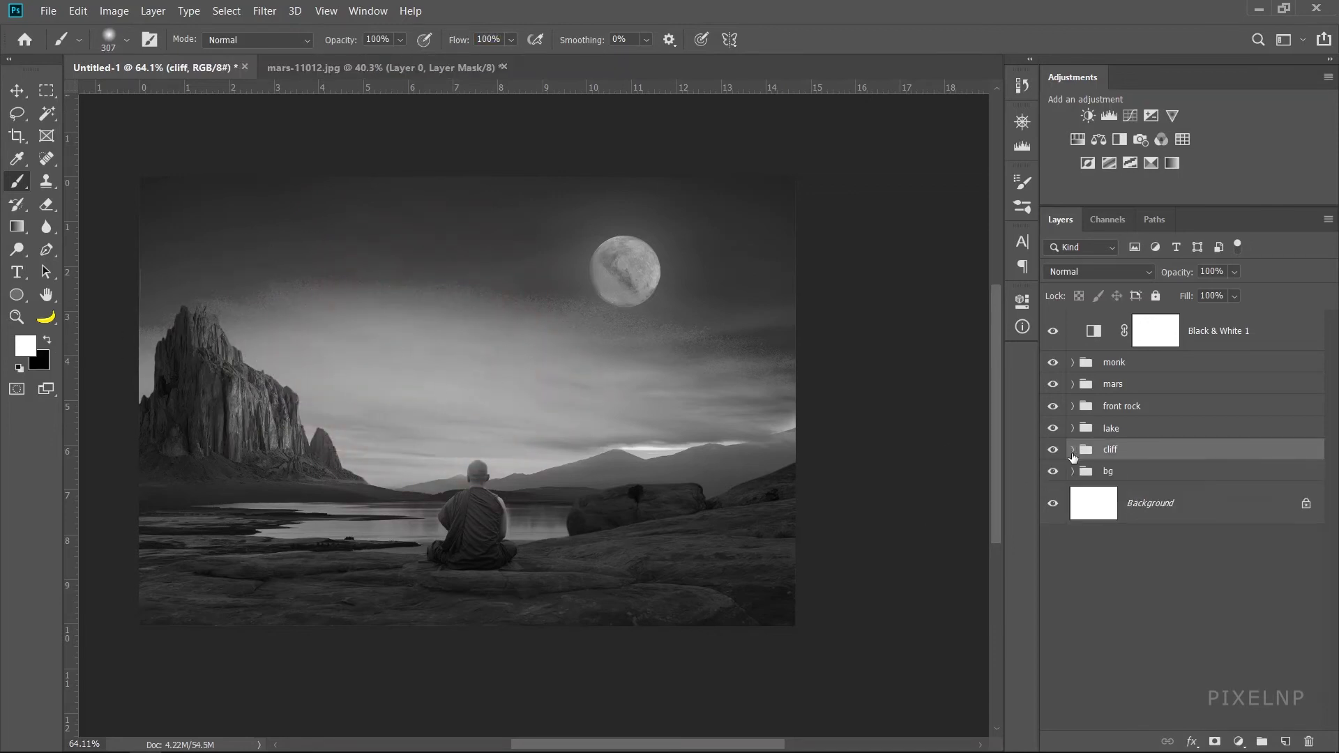
- Delete the Black & White 1 adjustment layer
{"action": "left_click", "coordinate": [1054, 332]}
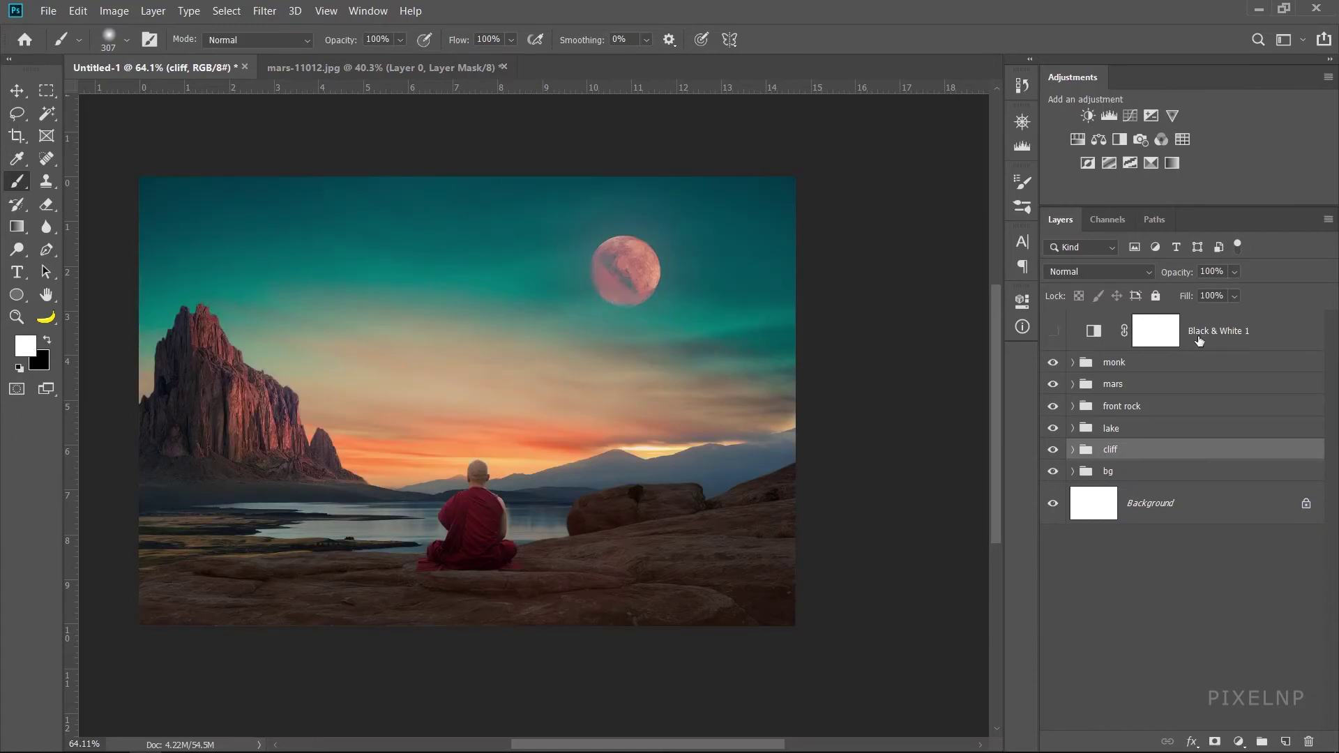
{"action": "left_click", "coordinate": [1250, 347]}
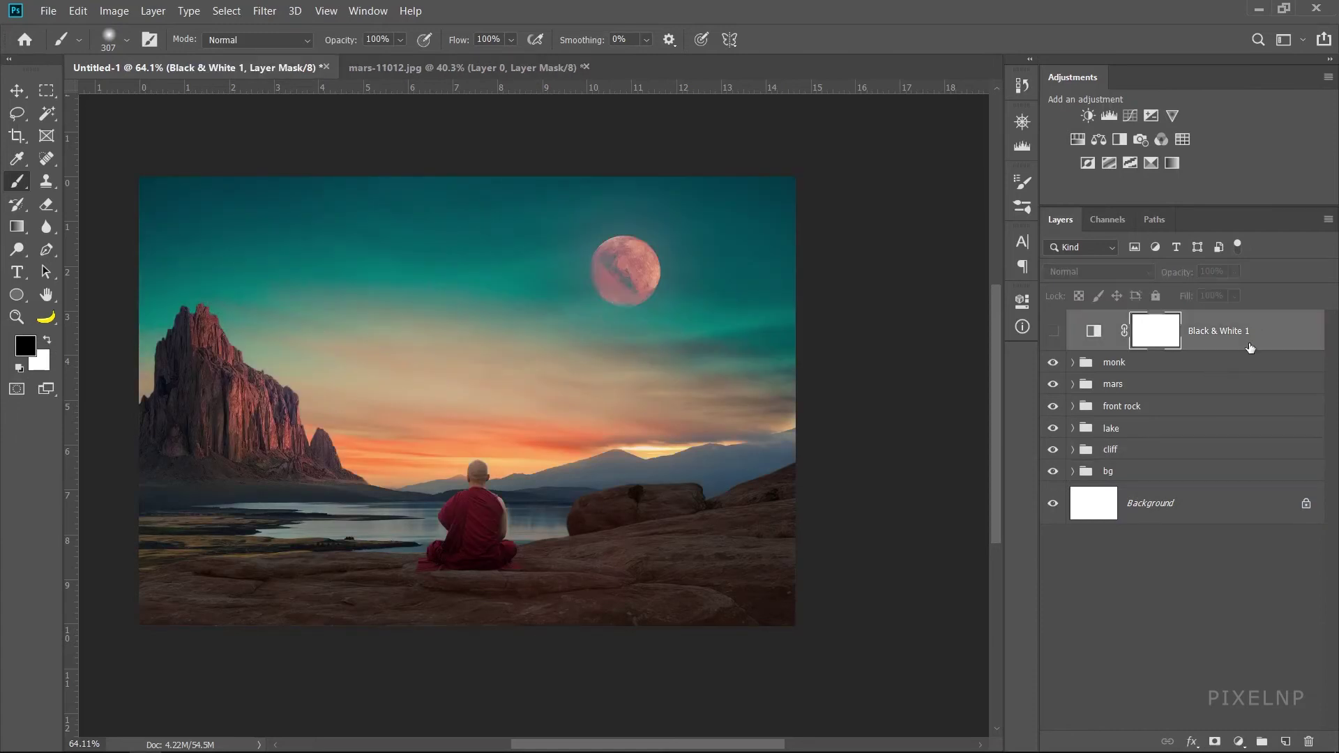
{"action": "key", "text": "Delete"}
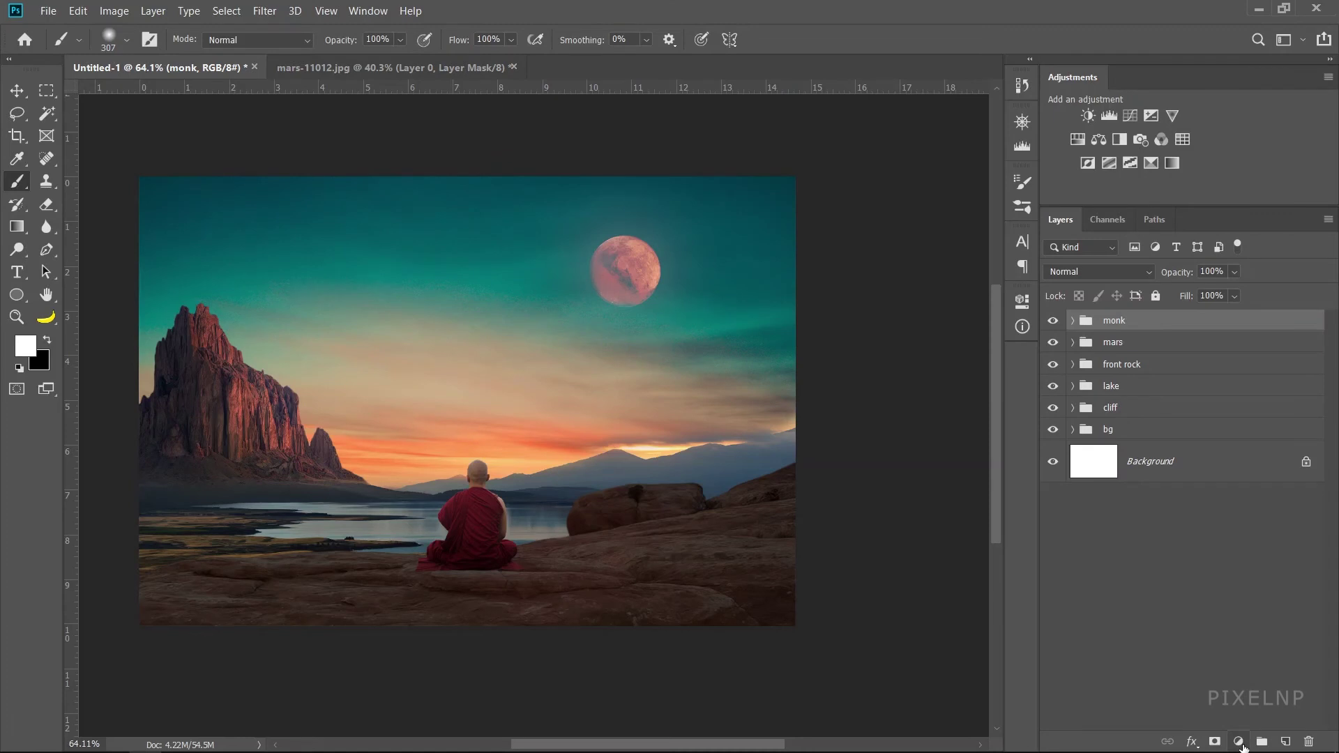
- Add a #ff0000 Solid Color fill layer in Luminosity blend mode
{"action": "left_click", "coordinate": [1240, 742]}
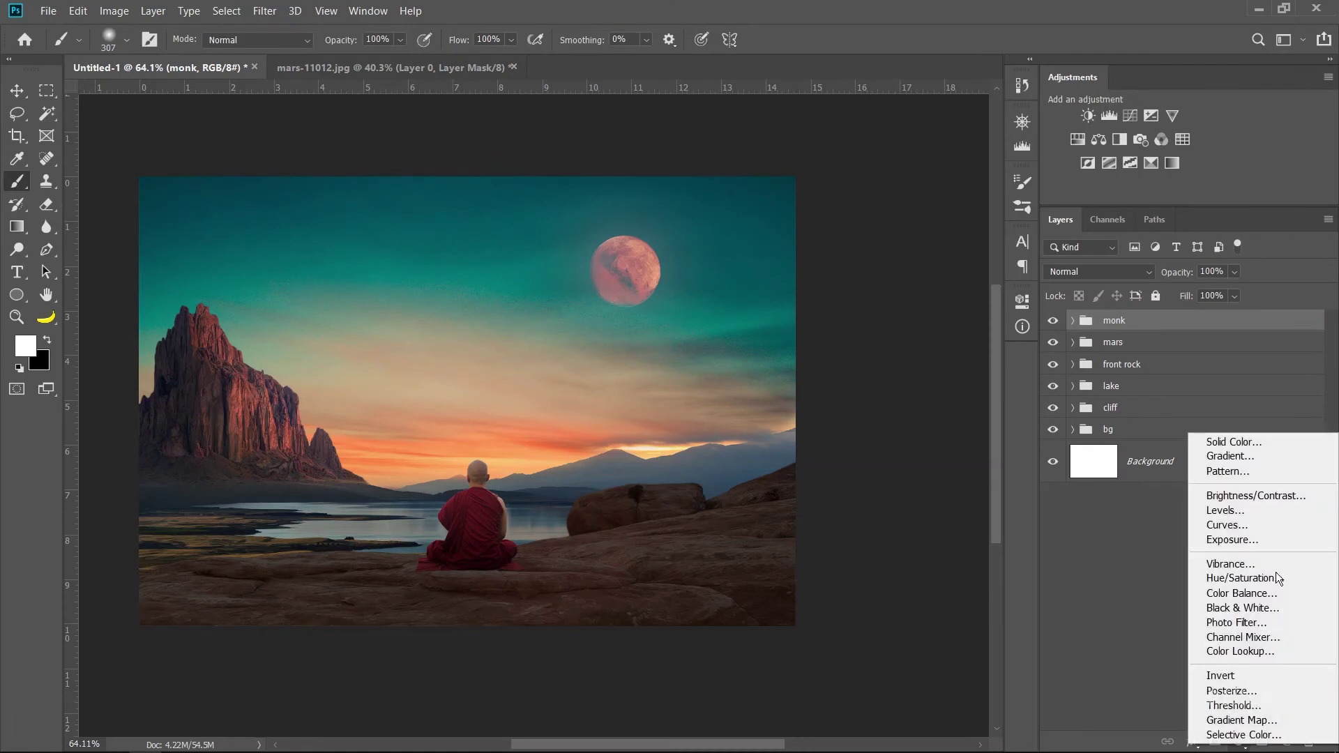
{"action": "left_click", "coordinate": [1282, 443]}
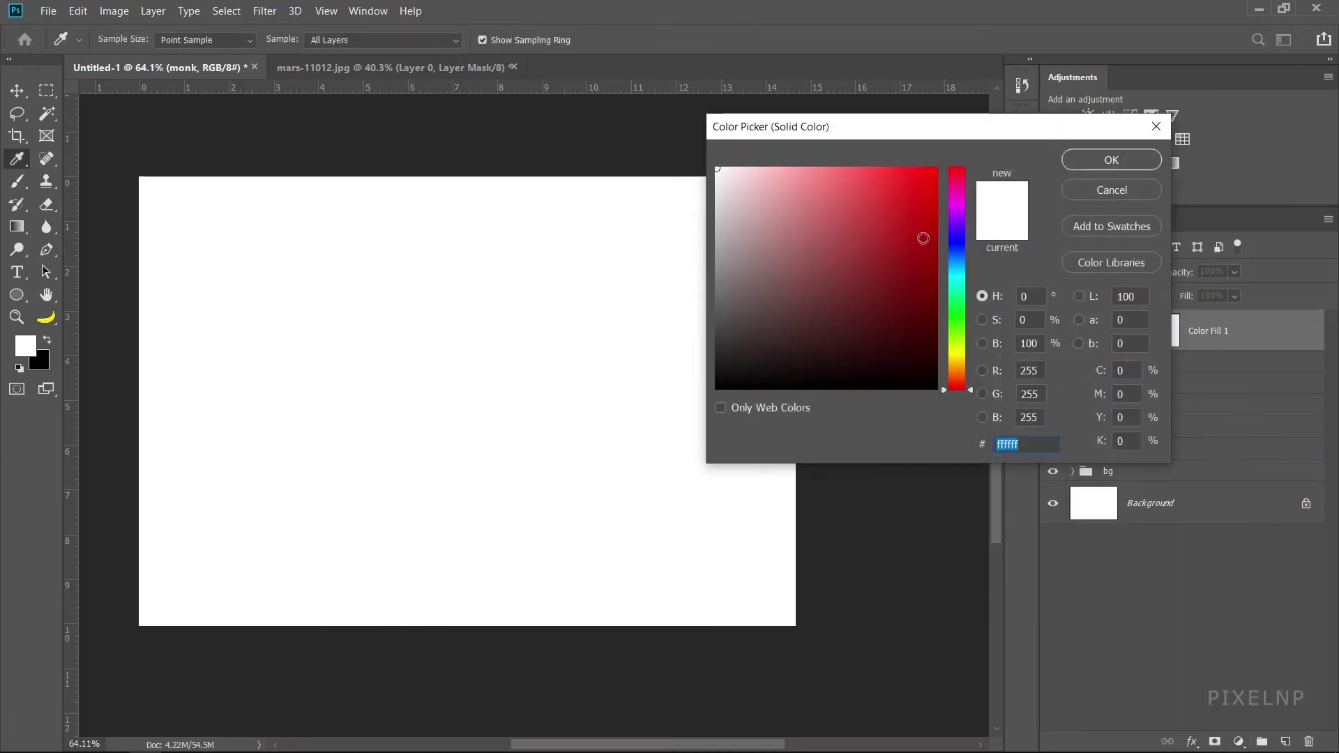
{"action": "type", "text": "ff0000"}
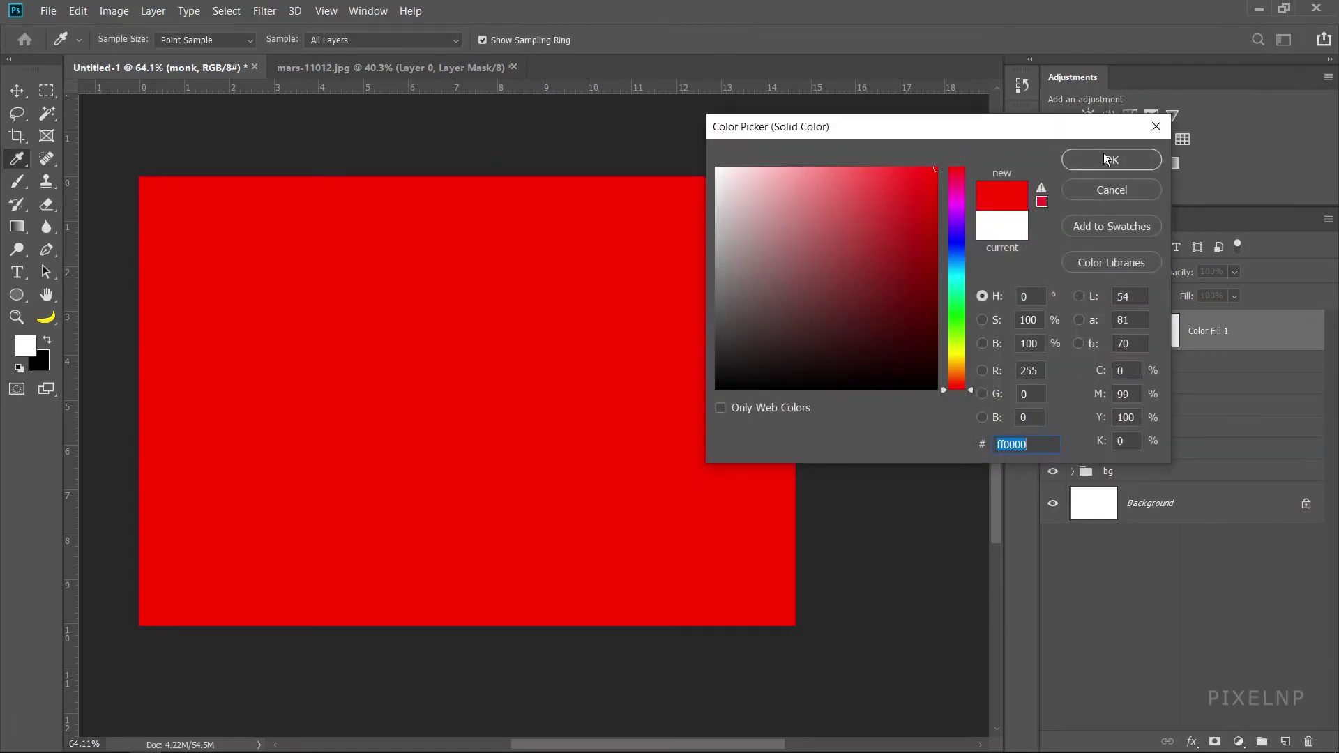
{"action": "left_click", "coordinate": [1107, 159]}
{"action": "left_click", "coordinate": [1086, 271]}
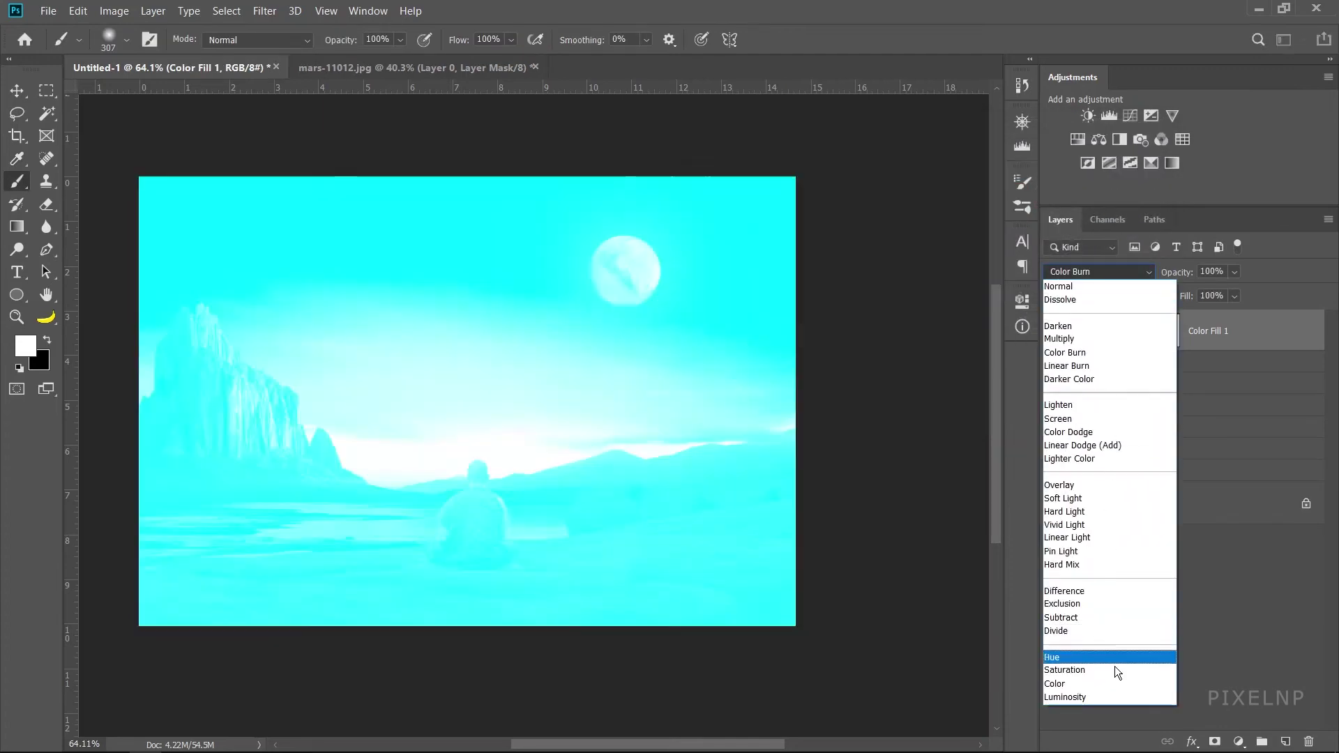
{"action": "left_click", "coordinate": [1103, 692]}
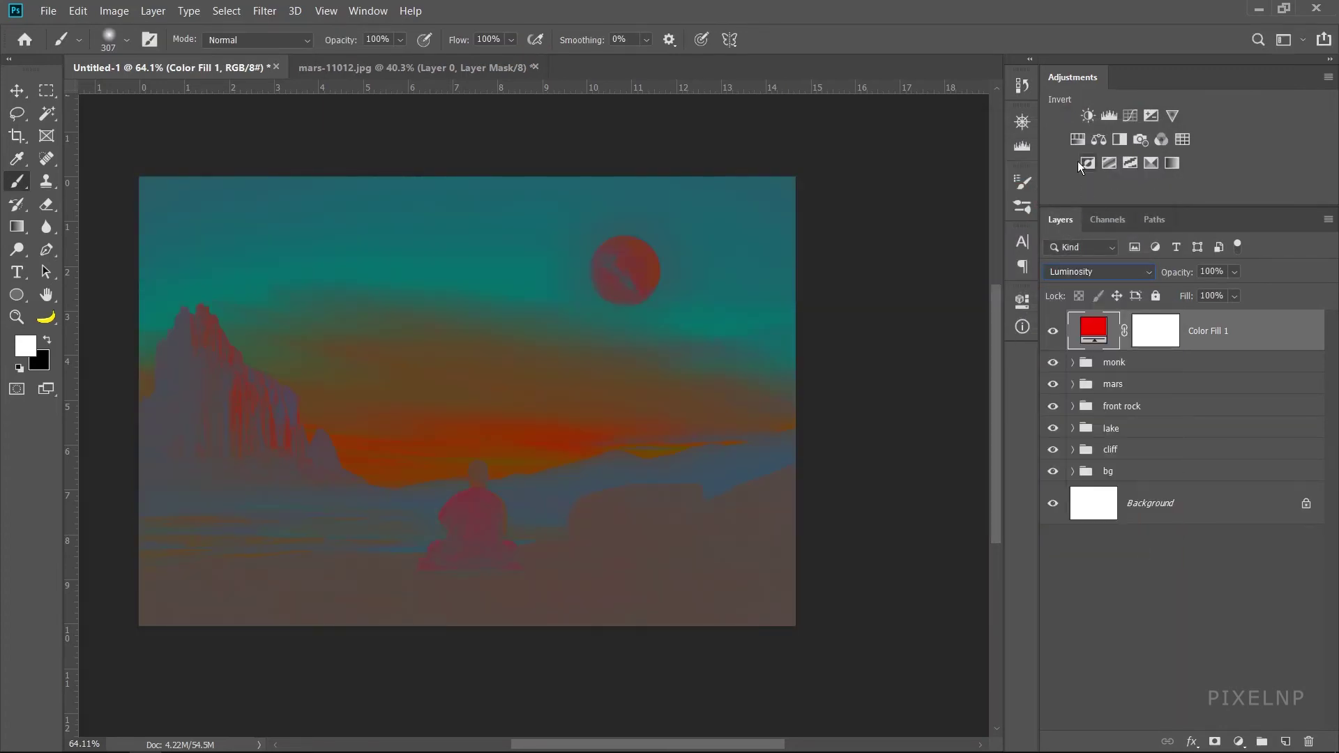
- Add a Hue/Saturation adjustment on top with Saturation +100
{"action": "left_click", "coordinate": [1078, 141]}
{"action": "left_click", "coordinate": [949, 452]}
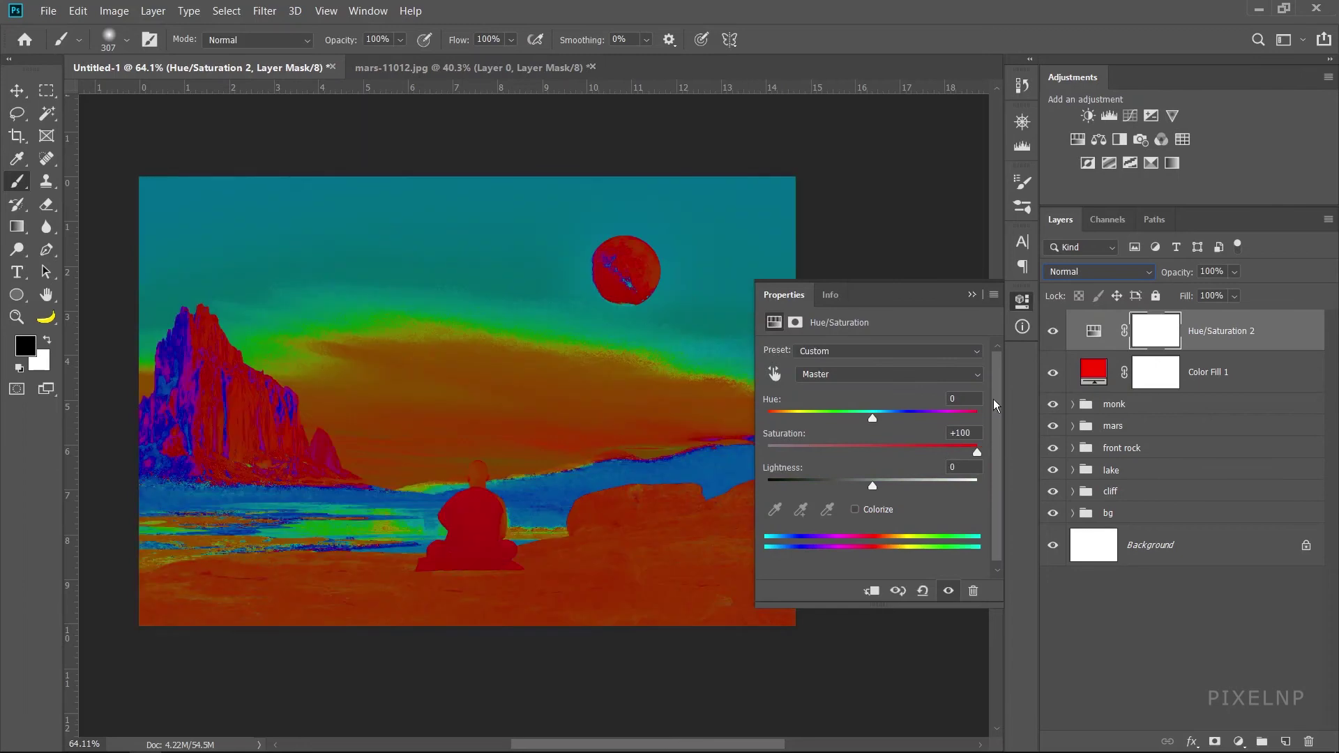
{"action": "left_click", "coordinate": [971, 294]}
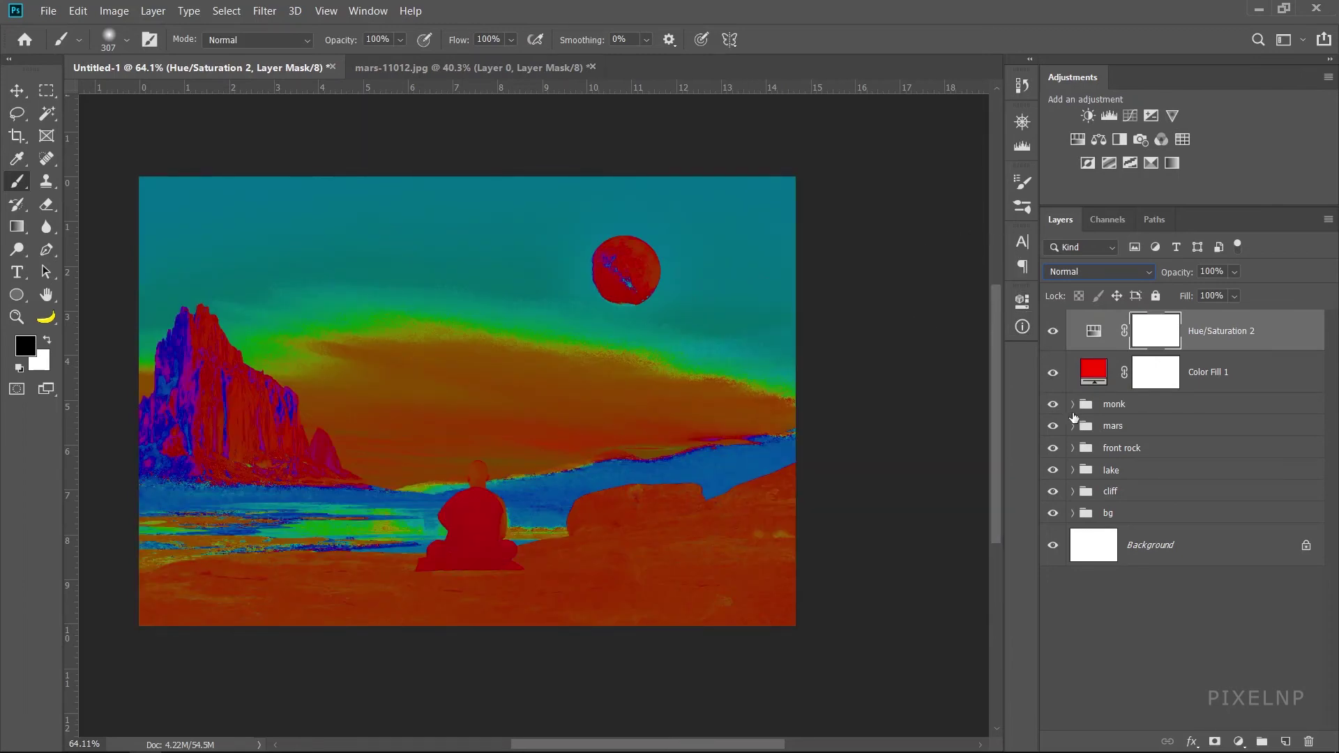
{"action": "left_click", "coordinate": [1074, 492]}
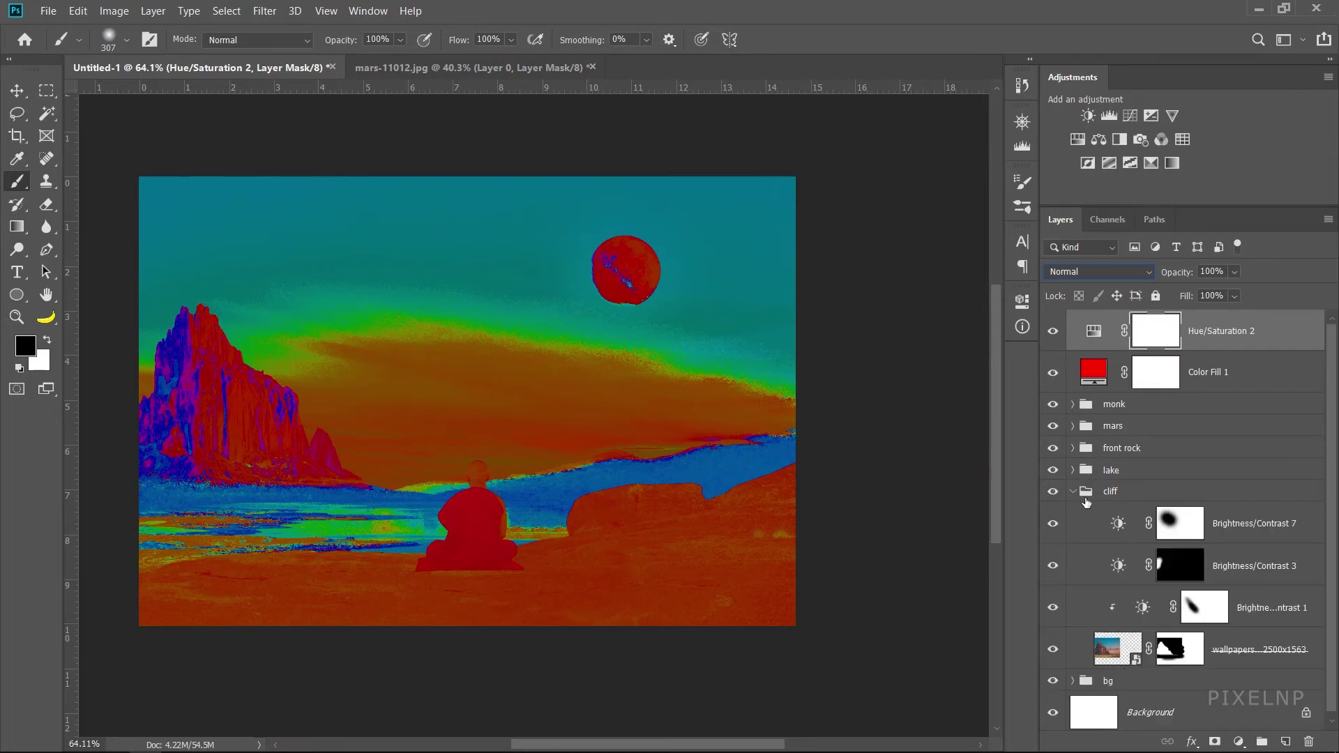
- Add a Color Balance to the cliff group shifting midtones toward green and yellow
{"action": "left_click", "coordinate": [1220, 528]}
{"action": "left_click", "coordinate": [1099, 140]}
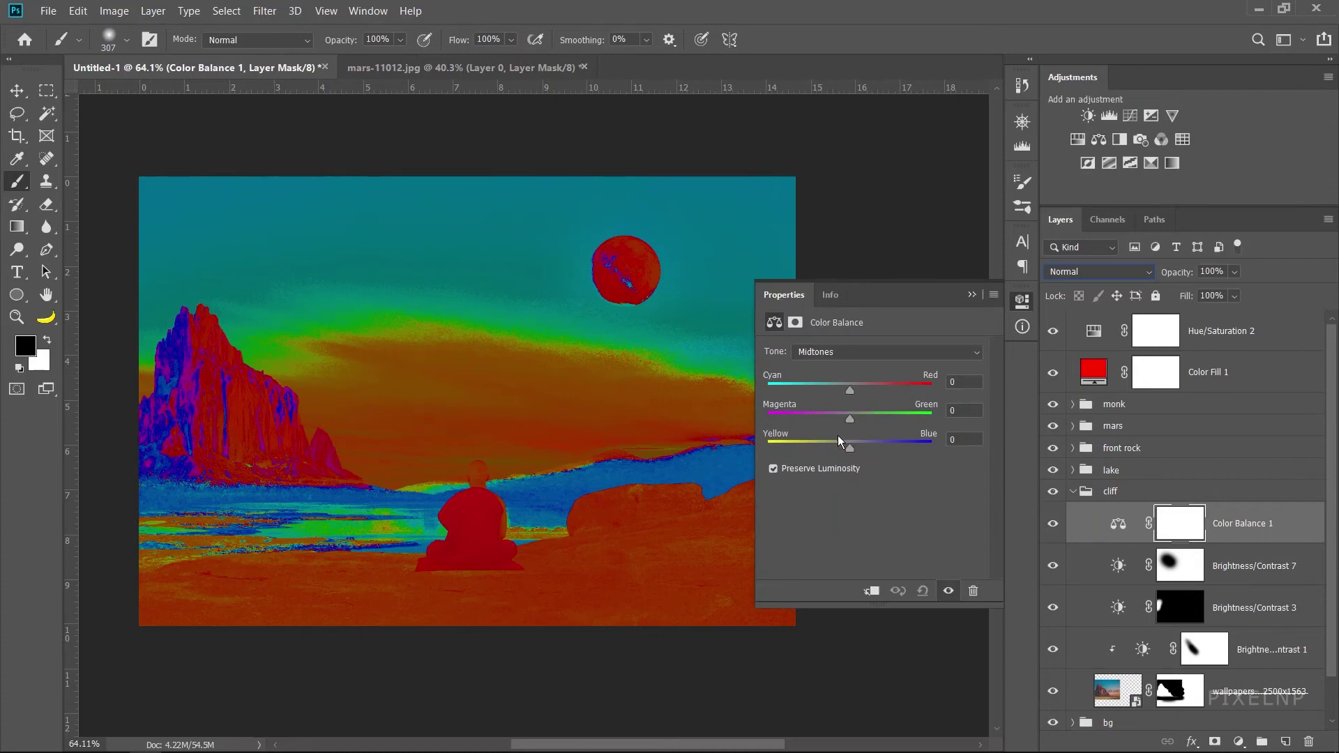
{"action": "left_click_drag", "start_coordinate": [850, 419], "coordinate": [838, 447]}
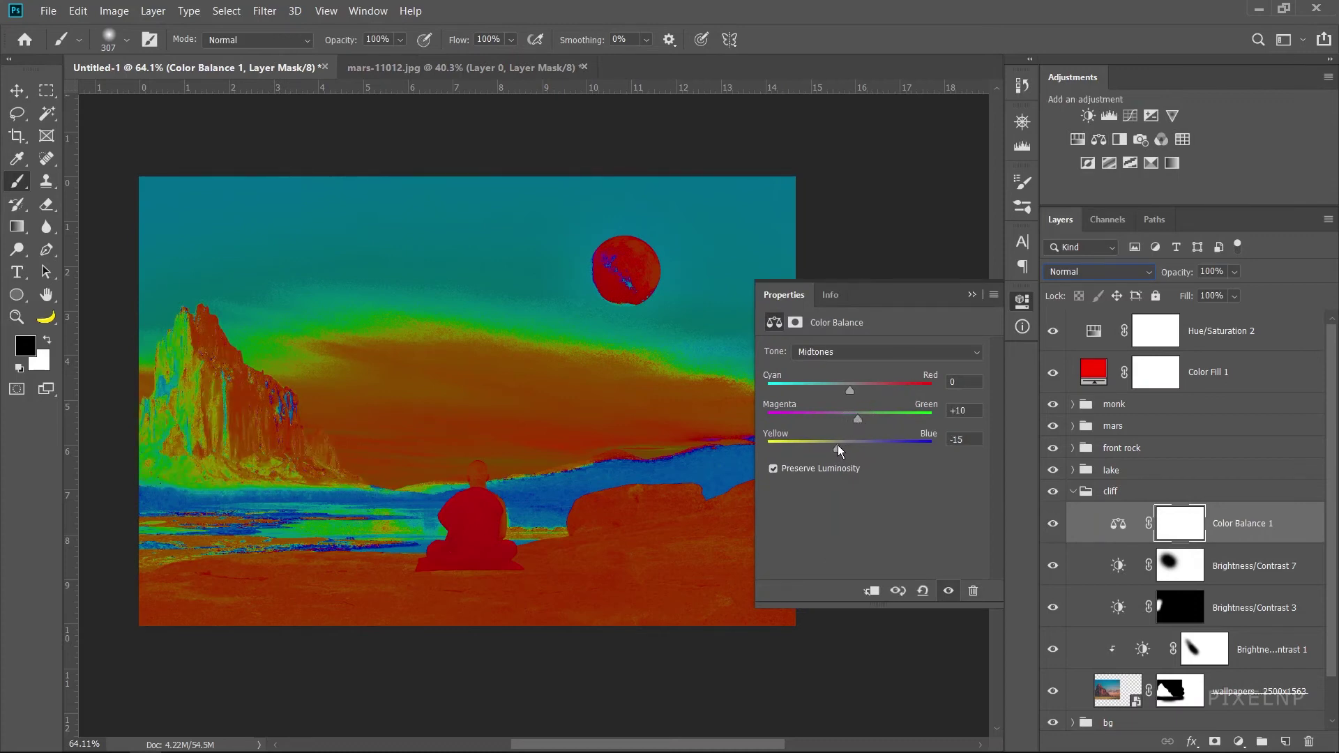
{"action": "left_click_drag", "start_coordinate": [849, 391], "coordinate": [850, 451]}
{"action": "left_click", "coordinate": [859, 353]}
{"action": "left_click", "coordinate": [849, 388]}
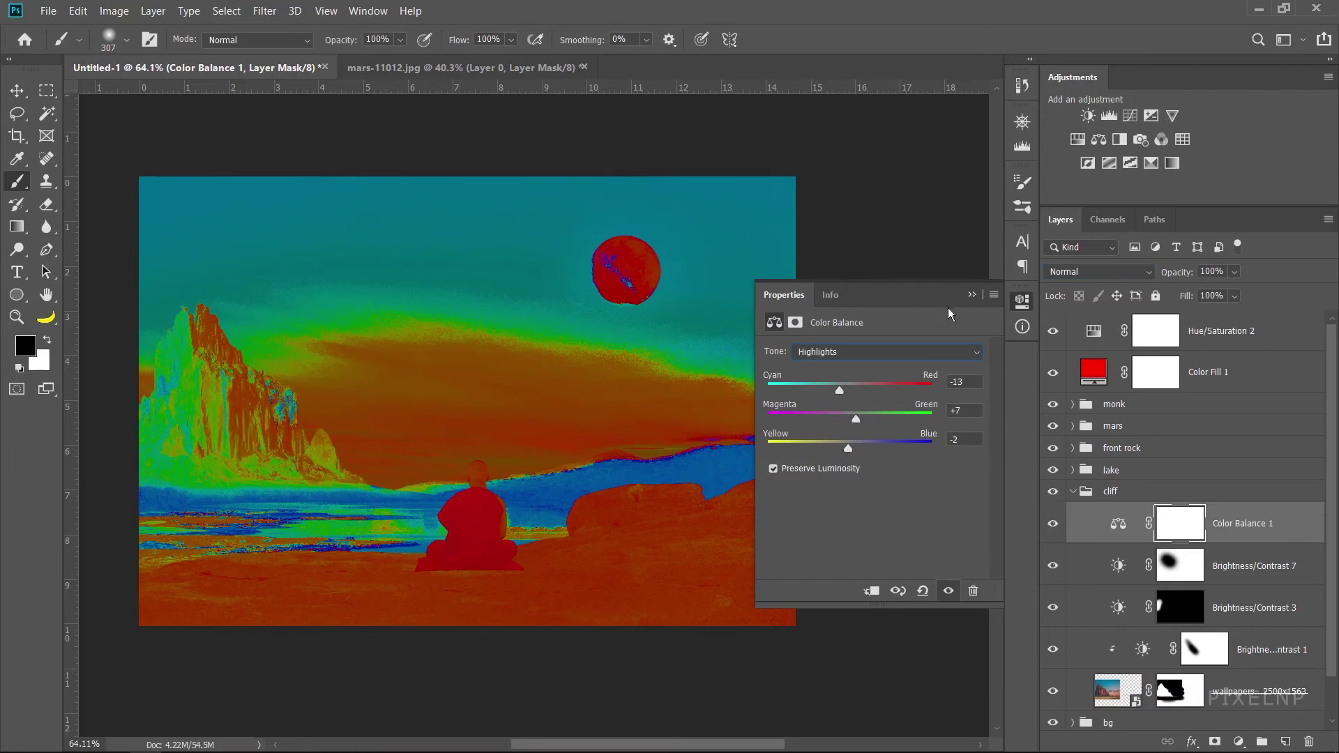
{"action": "left_click", "coordinate": [971, 295]}
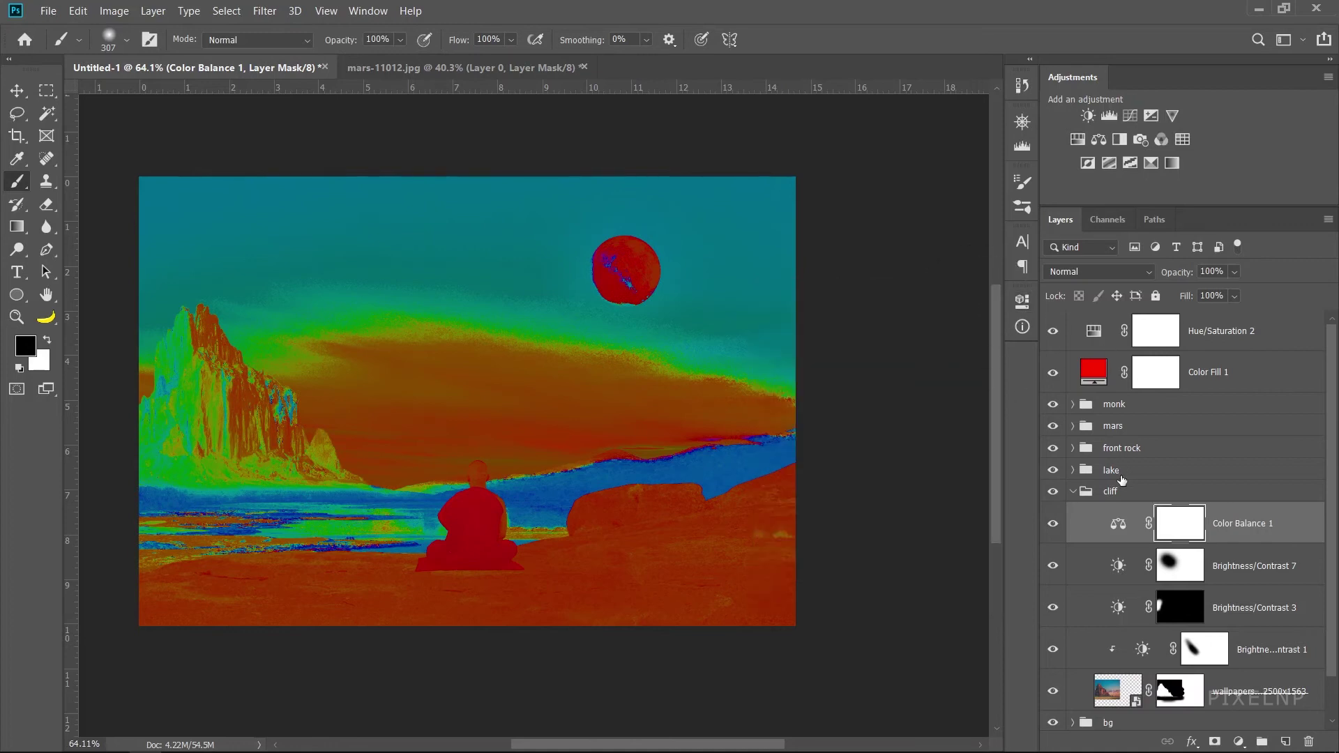
{"action": "left_click", "coordinate": [1067, 493]}
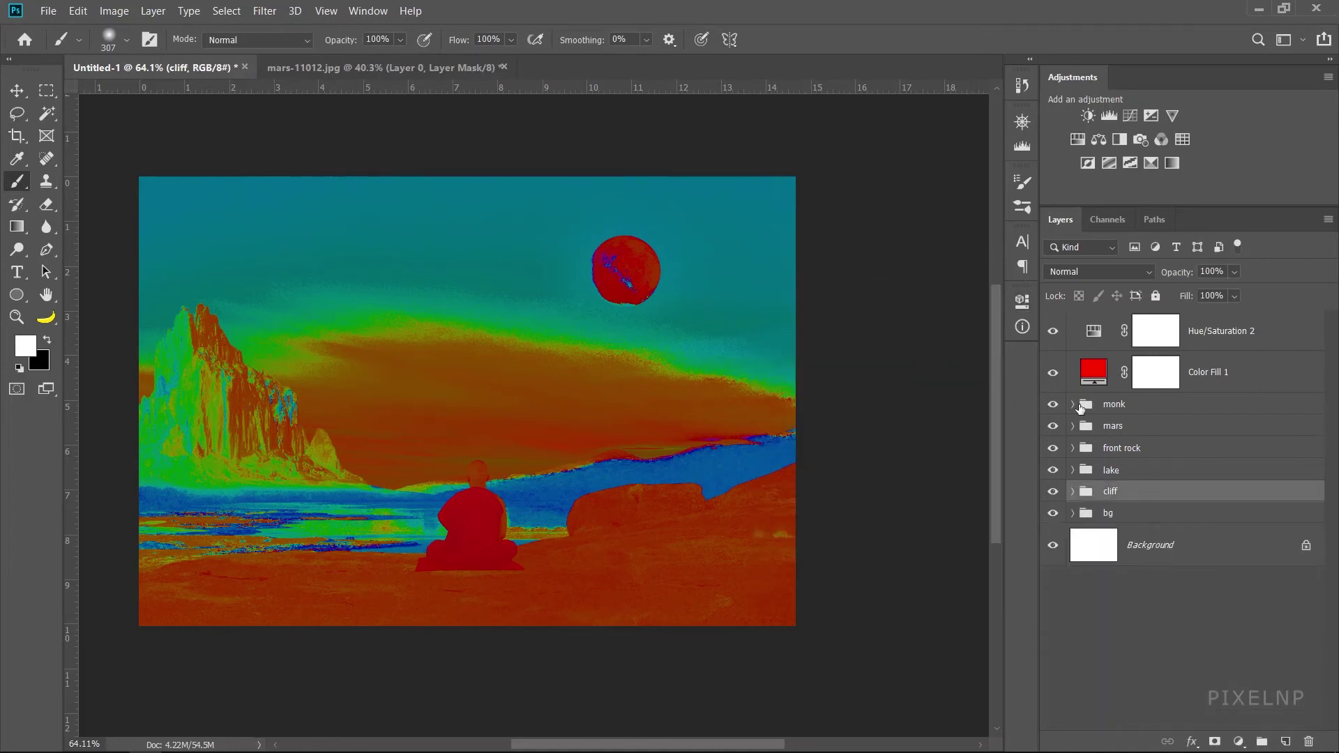
- Add a monk Color Balance: midtones Green +17, Yellow/Blue -9, shadows Green +9
{"action": "left_click", "coordinate": [1073, 404]}
{"action": "left_click", "coordinate": [1225, 440]}
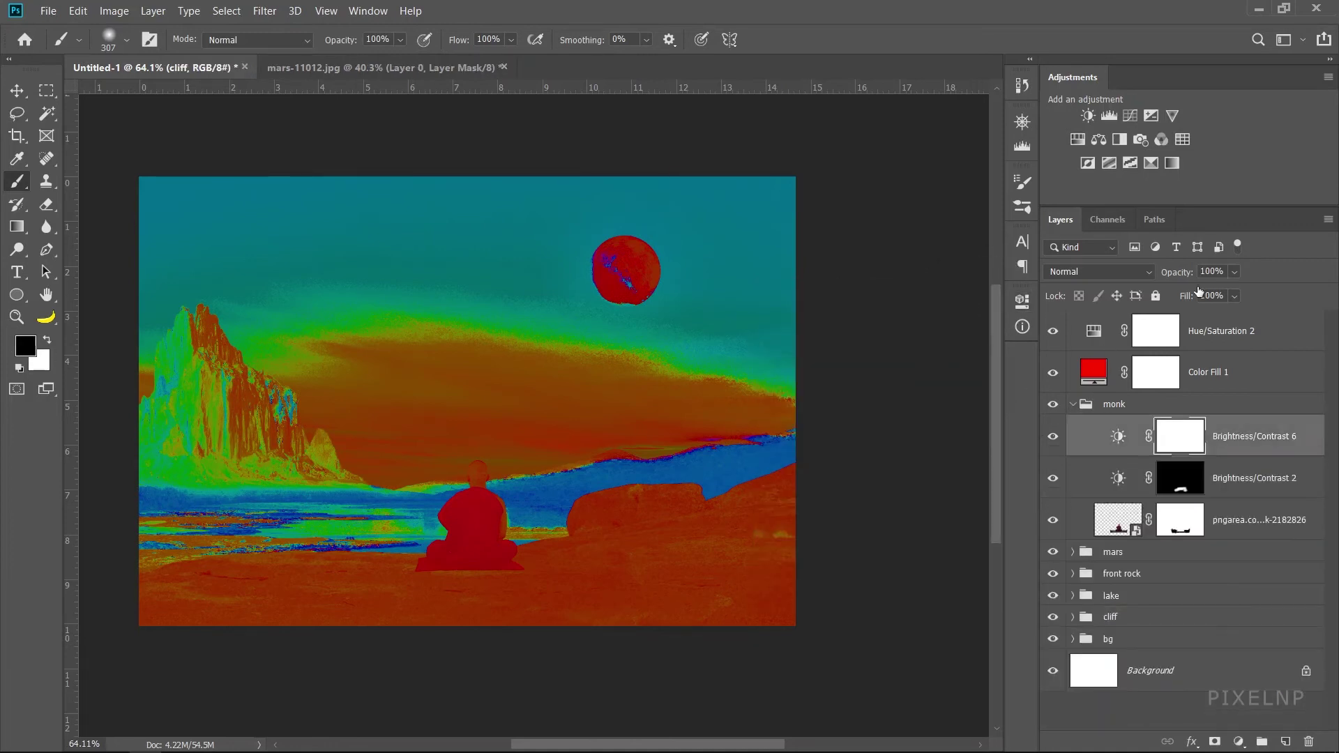
{"action": "left_click", "coordinate": [1098, 140]}
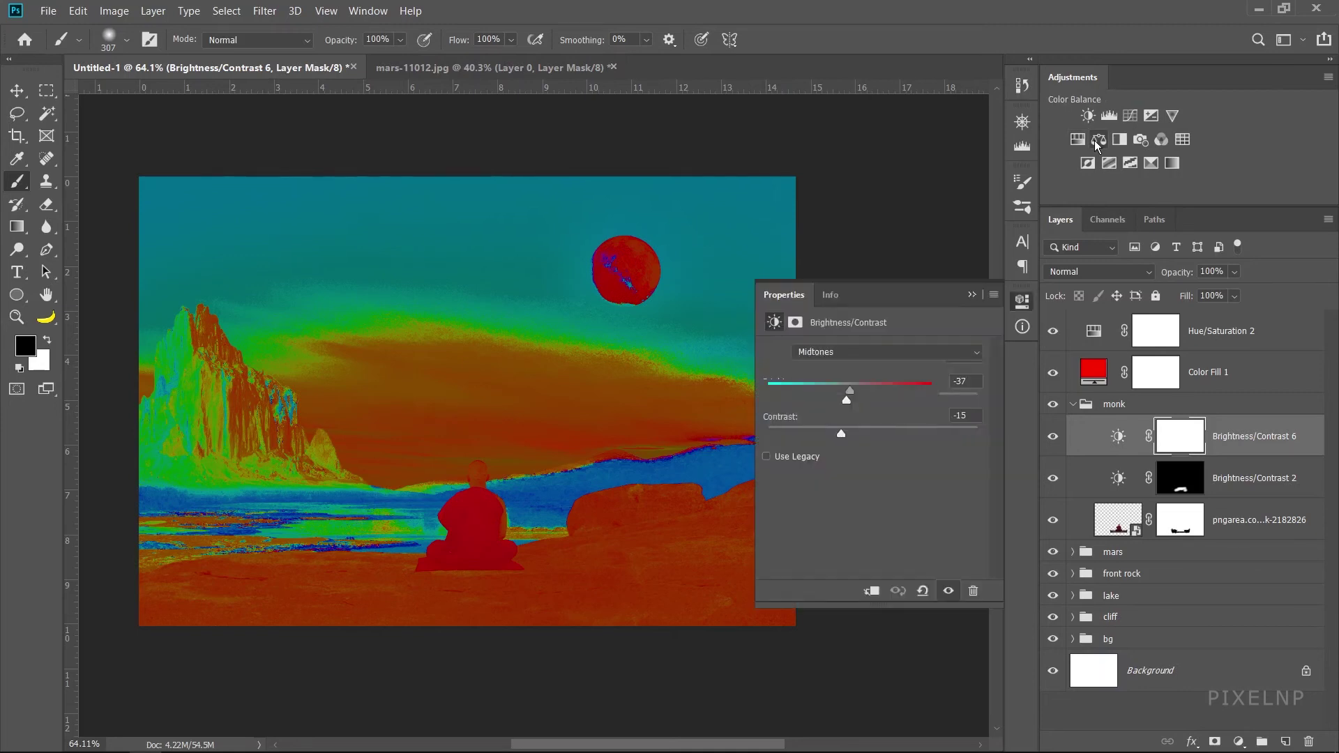
{"action": "mouse_move", "coordinate": [851, 447]}
{"action": "left_mouse_down"}
{"action": "mouse_move", "coordinate": [839, 447]}
{"action": "mouse_move", "coordinate": [865, 417]}
{"action": "left_mouse_up"}
{"action": "left_click", "coordinate": [858, 354]}
{"action": "left_click", "coordinate": [857, 362]}
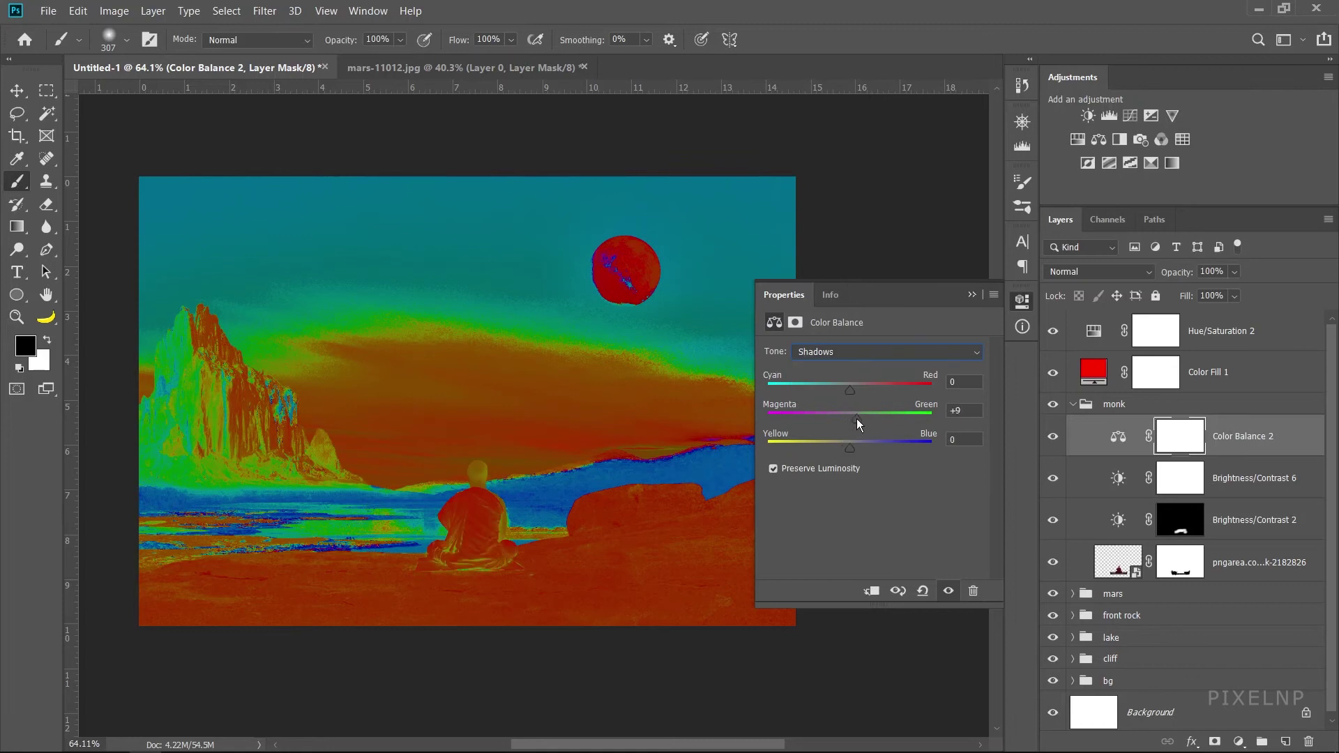
{"action": "left_click", "coordinate": [970, 300]}
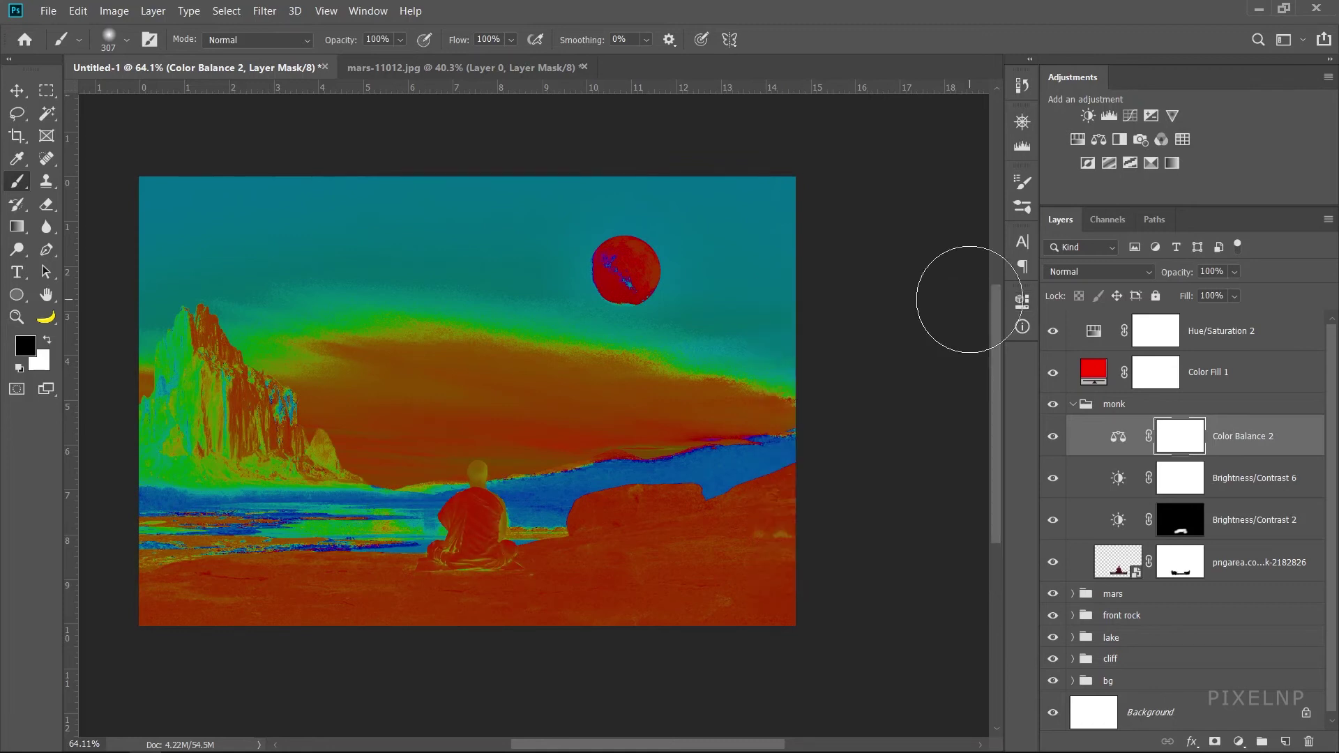
{"action": "left_click", "coordinate": [1073, 404]}
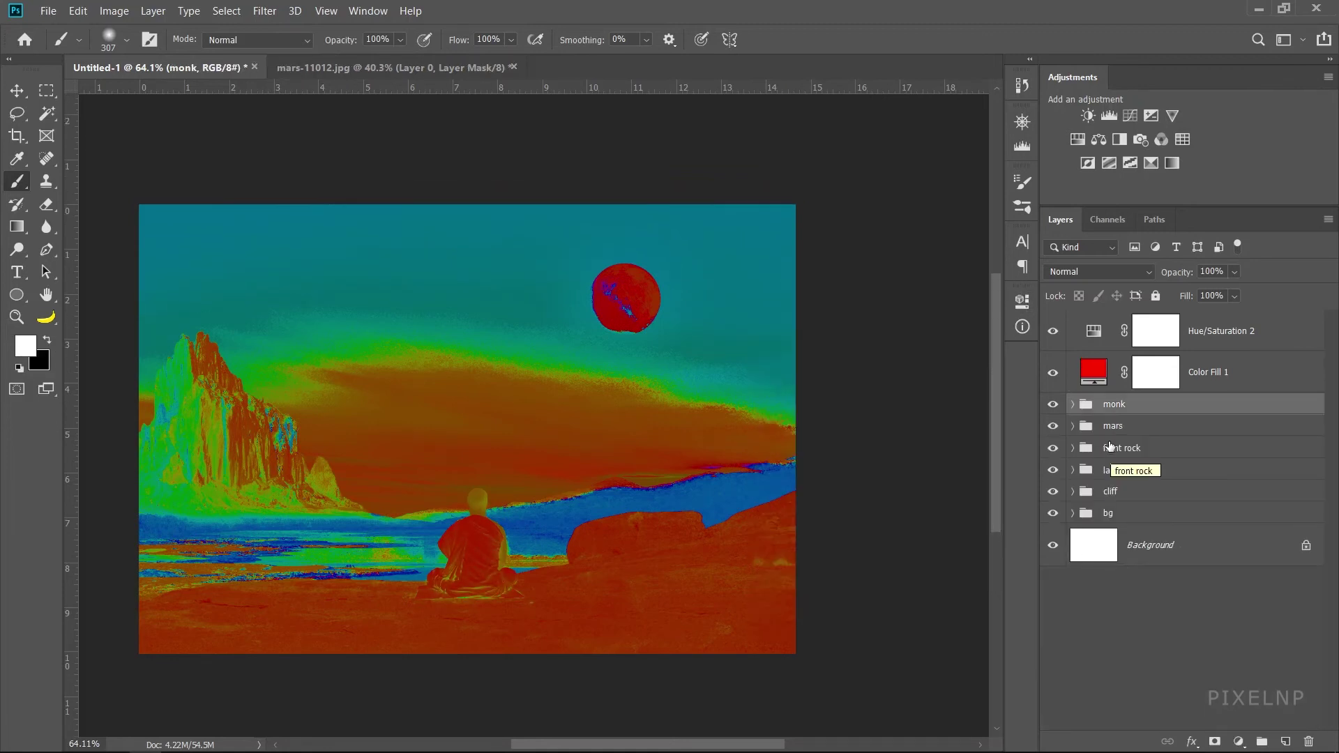
- Add Color Balance 3 above the moon layer Layer 1 copy and set the mars group to Normal
{"action": "left_click", "coordinate": [1090, 427]}
{"action": "left_click", "coordinate": [1074, 426]}
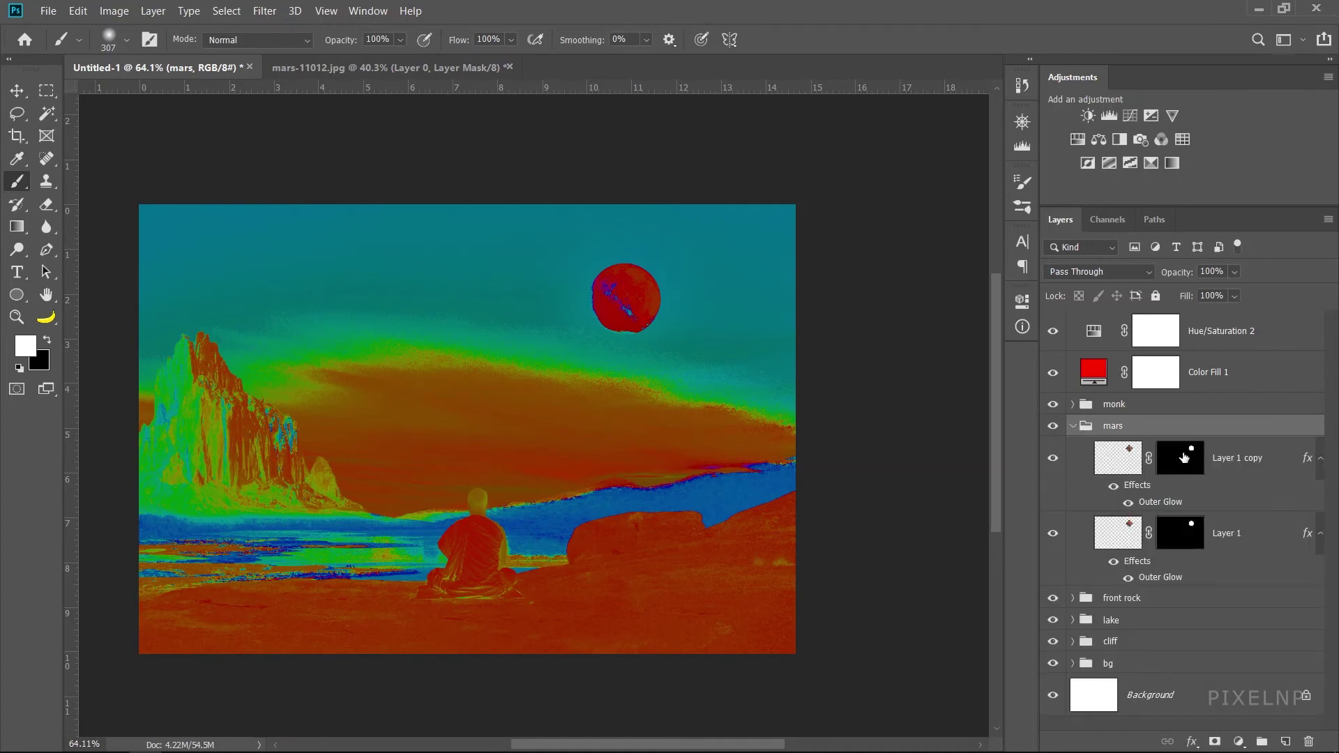
{"action": "left_click", "coordinate": [1078, 460]}
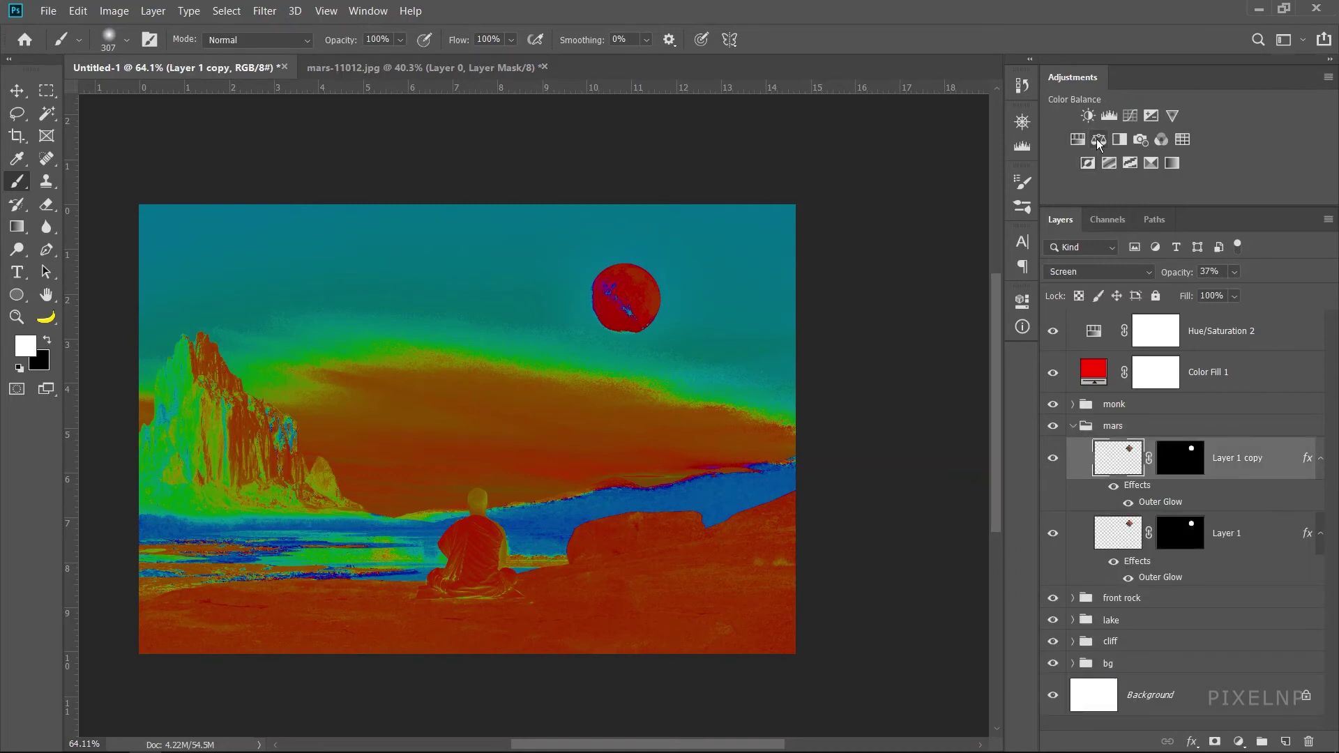
{"action": "left_click", "coordinate": [1099, 139]}
{"action": "left_click_drag", "start_coordinate": [851, 419], "coordinate": [857, 420]}
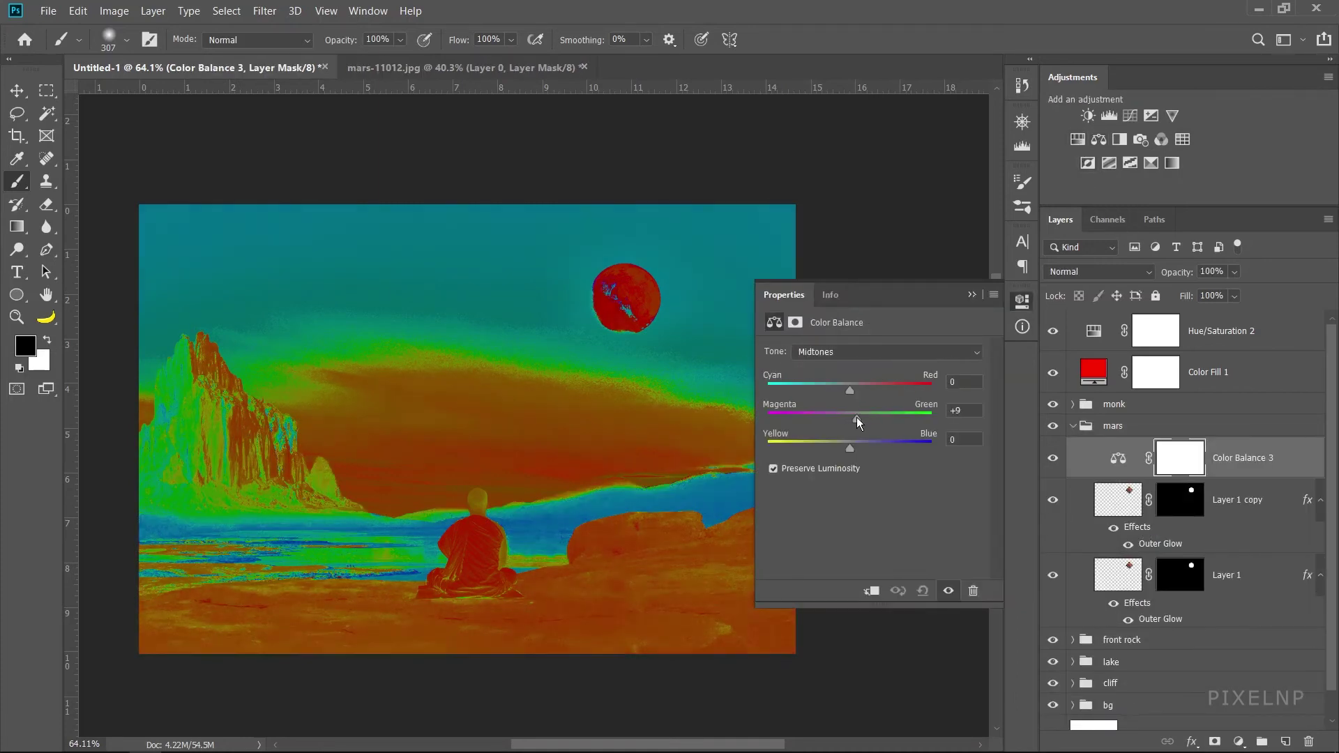
{"action": "left_click", "coordinate": [1108, 427]}
{"action": "left_click", "coordinate": [1096, 272]}
{"action": "left_click", "coordinate": [1091, 313]}
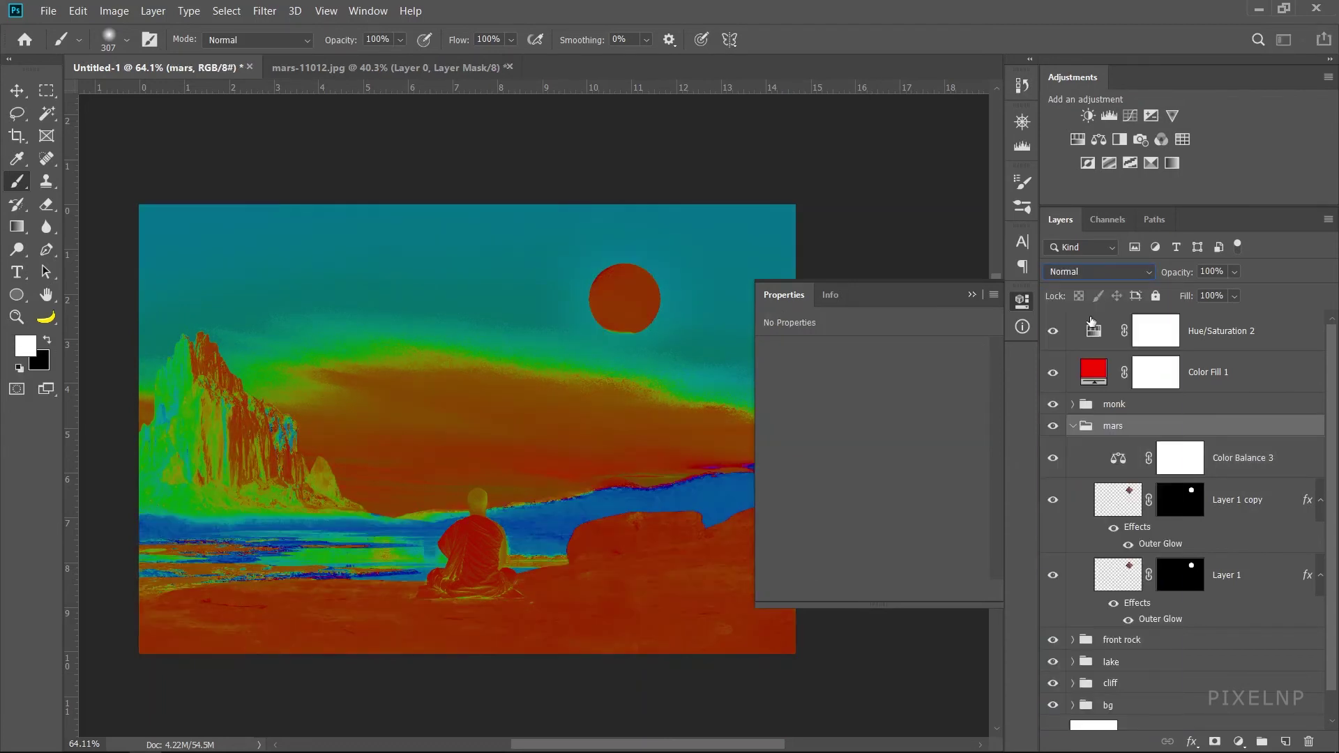
- Tune Color Balance 3: midtones Green +16, Yellow -6; highlights Green +19
{"action": "left_click", "coordinate": [1209, 458]}
{"action": "left_click_drag", "start_coordinate": [865, 419], "coordinate": [843, 449]}
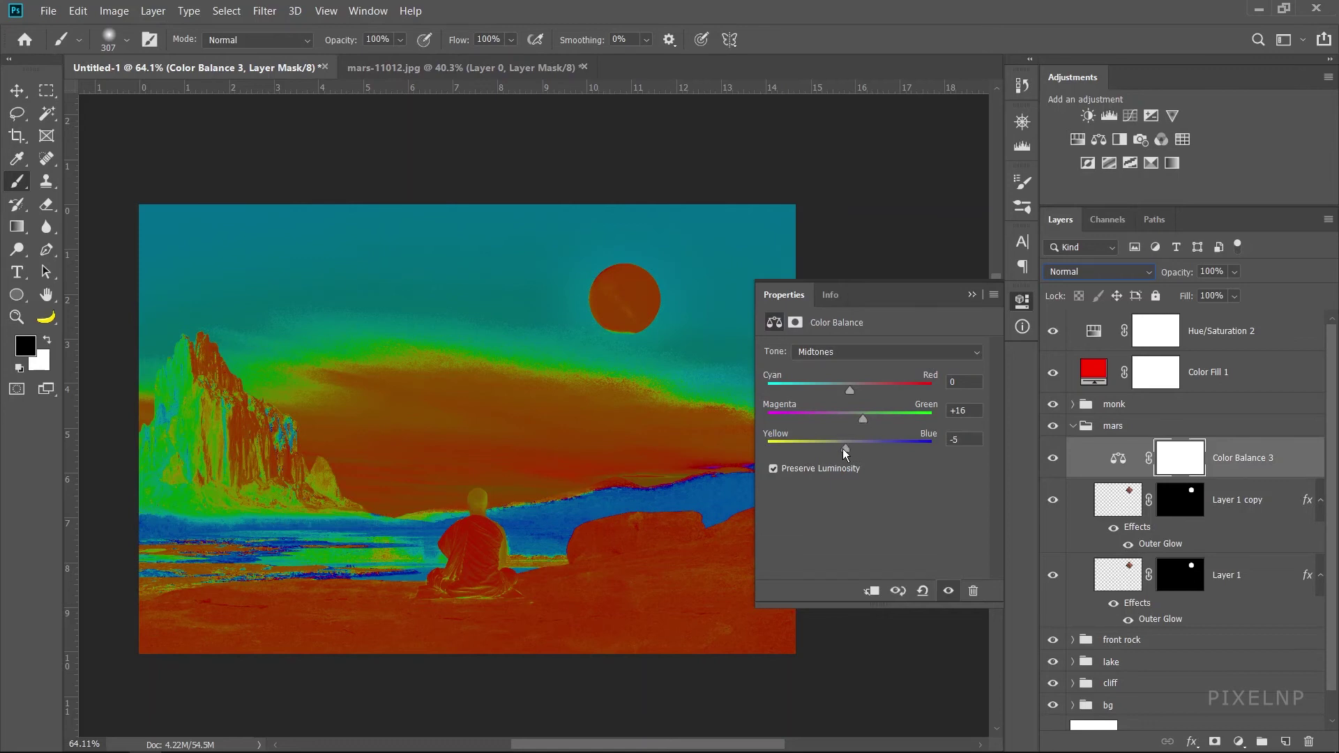
{"action": "left_click", "coordinate": [869, 351]}
{"action": "left_click", "coordinate": [856, 390]}
{"action": "left_click_drag", "start_coordinate": [840, 444], "coordinate": [865, 420]}
{"action": "left_click", "coordinate": [971, 295]}
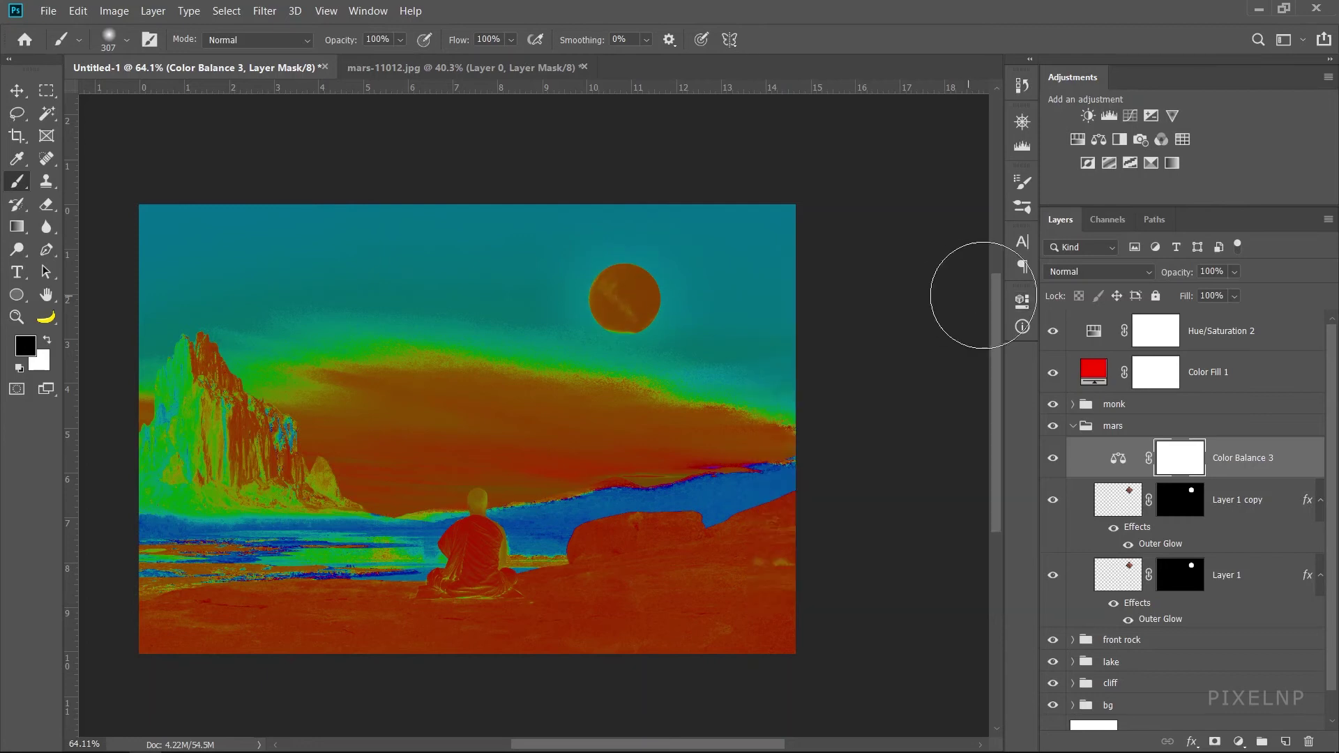
- Hide Color Fill 1 and Hue/Saturation 2, and fade Color Balance 3 to 0% opacity
{"action": "left_click", "coordinate": [1053, 373]}
{"action": "left_click", "coordinate": [1053, 332]}
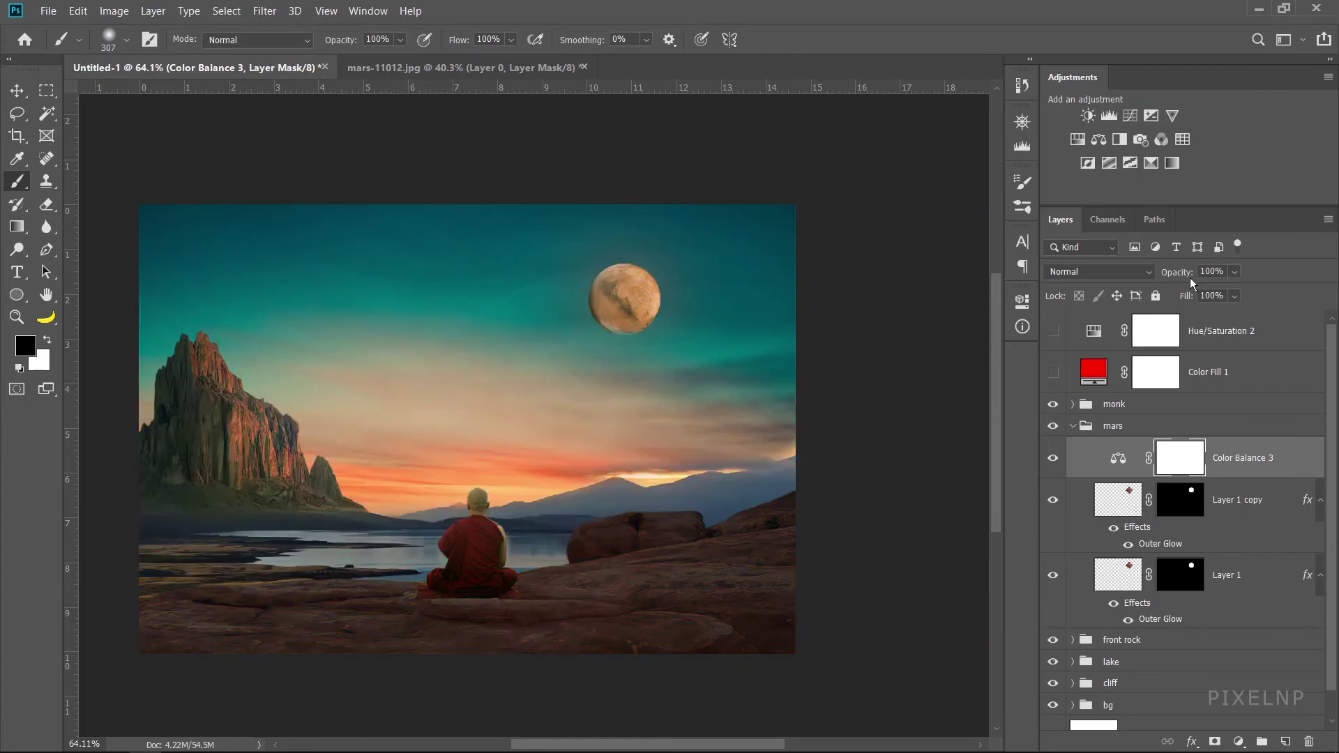
{"action": "left_click_drag", "start_coordinate": [1186, 278], "coordinate": [1136, 286]}
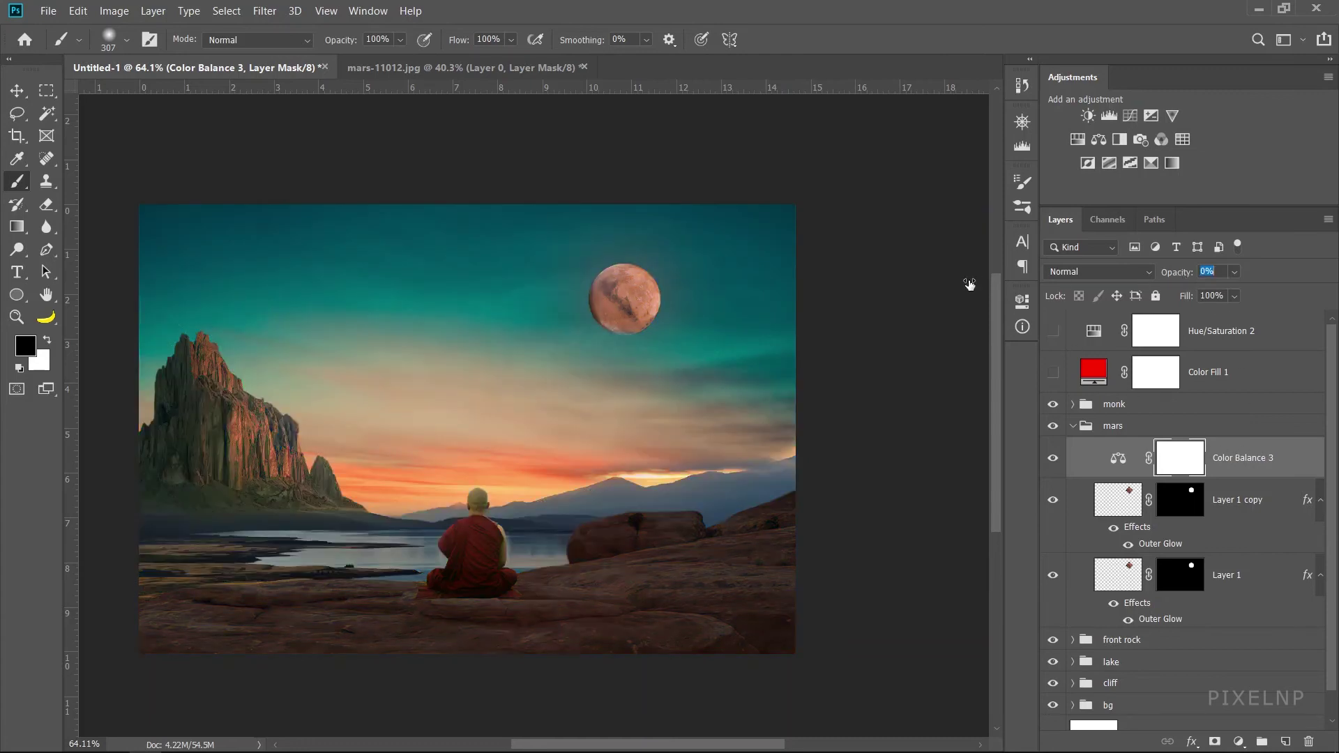
{"action": "key", "text": "Return"}
- Clip Color Balance 3 to Layer 1 copy at 100% opacity, mars group back to Pass Through
{"action": "left_click", "coordinate": [1074, 432]}
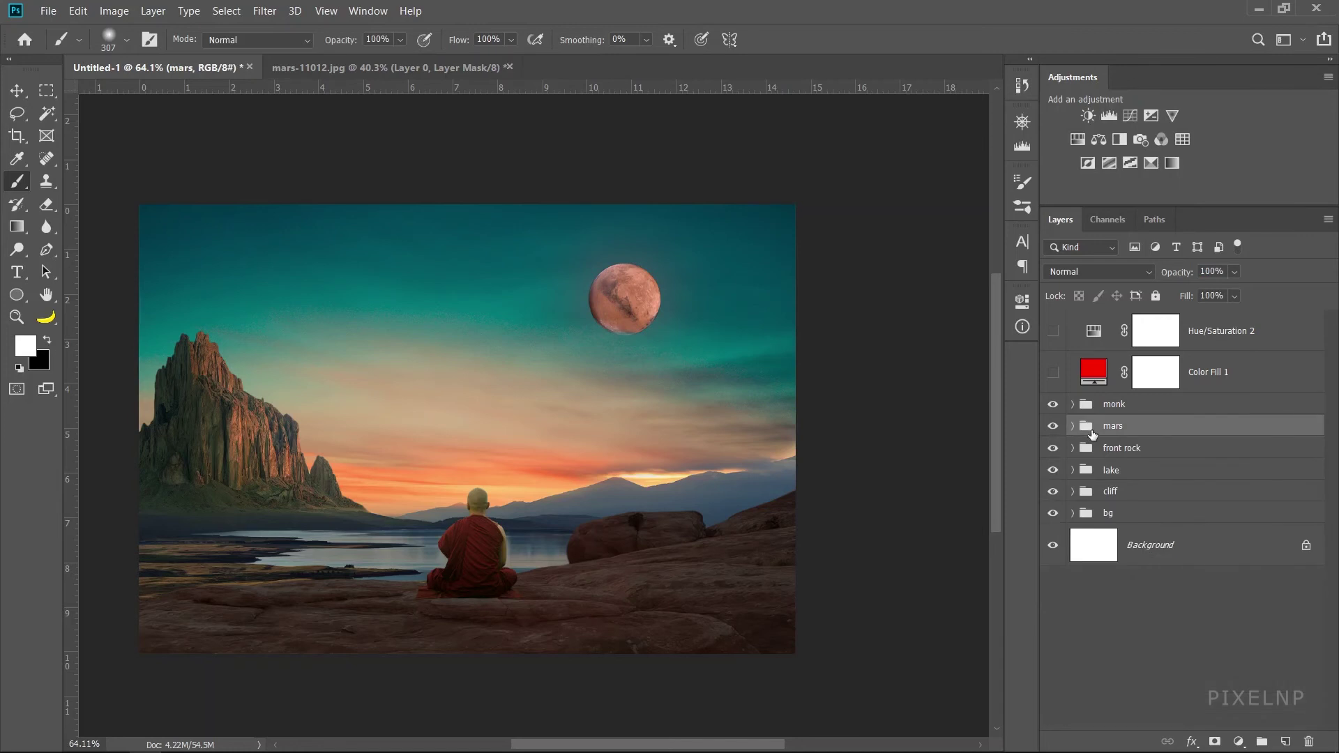
{"action": "left_click", "coordinate": [1074, 427]}
{"action": "left_click", "coordinate": [1087, 266]}
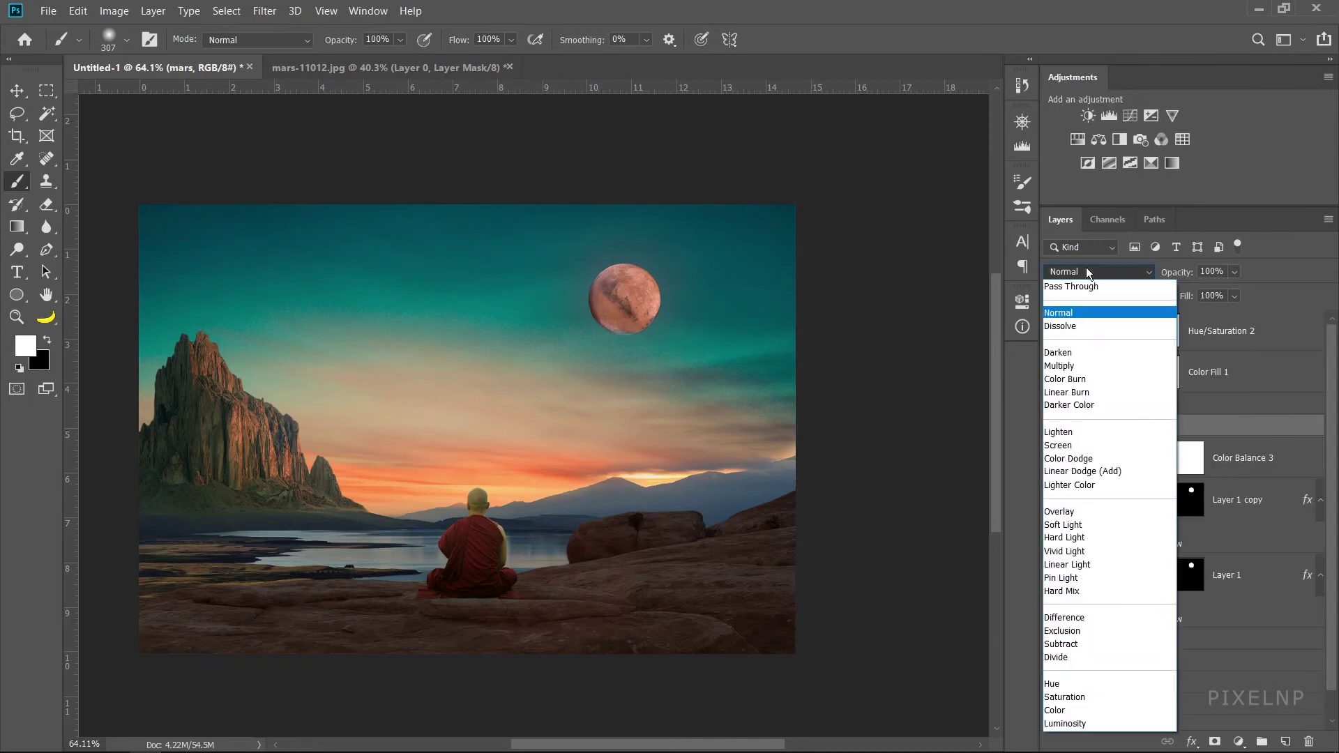
{"action": "left_click", "coordinate": [1086, 267]}
{"action": "left_click", "coordinate": [1078, 294]}
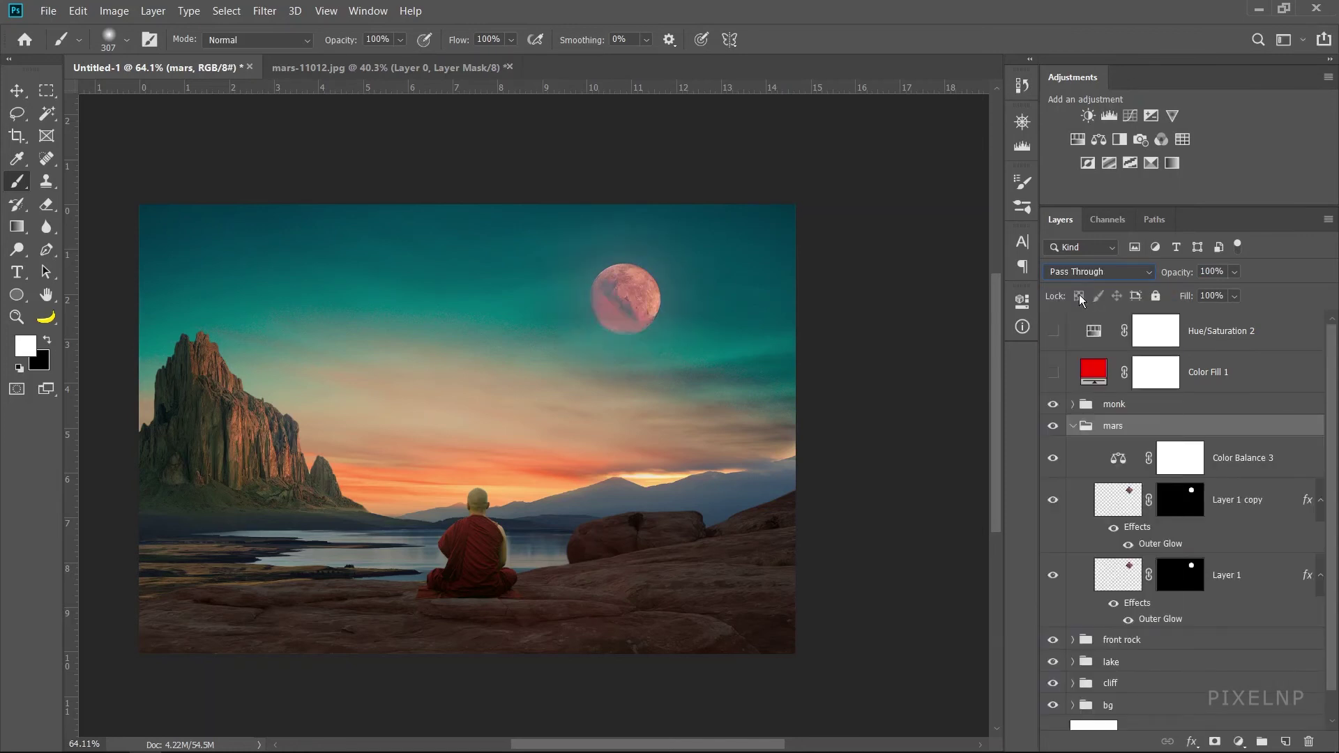
{"action": "left_click", "coordinate": [1176, 459]}
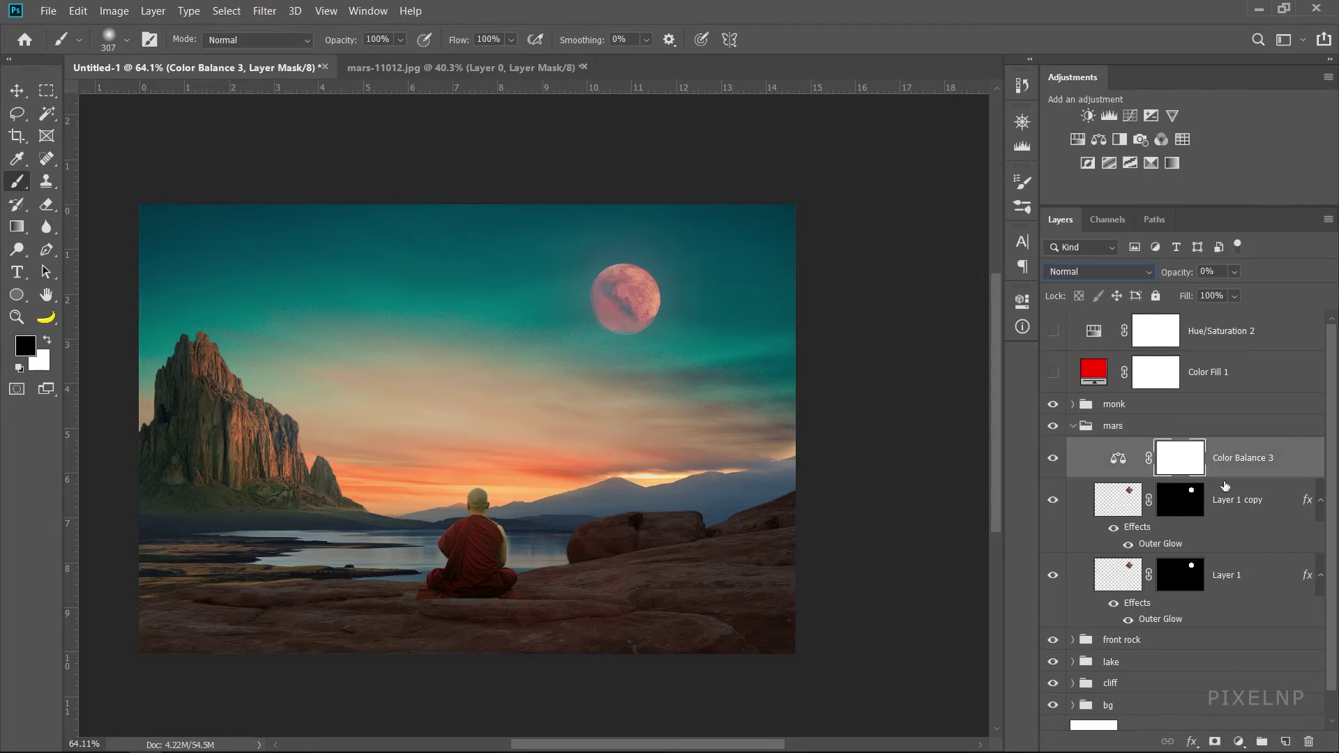
{"action": "left_click", "coordinate": [1234, 480], "text": "alt"}
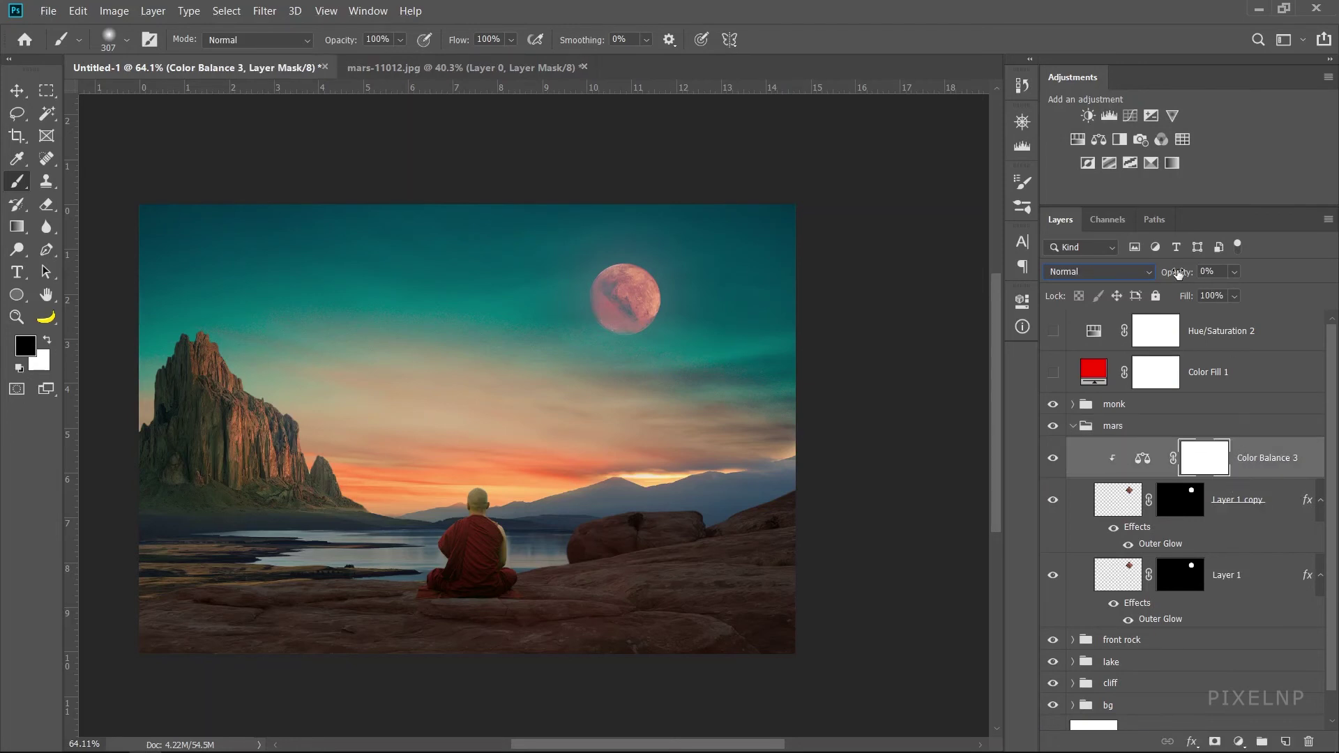
{"action": "left_click_drag", "start_coordinate": [1177, 273], "coordinate": [1254, 292]}
{"action": "left_click", "coordinate": [1098, 448]}
{"action": "left_click", "coordinate": [1074, 428]}
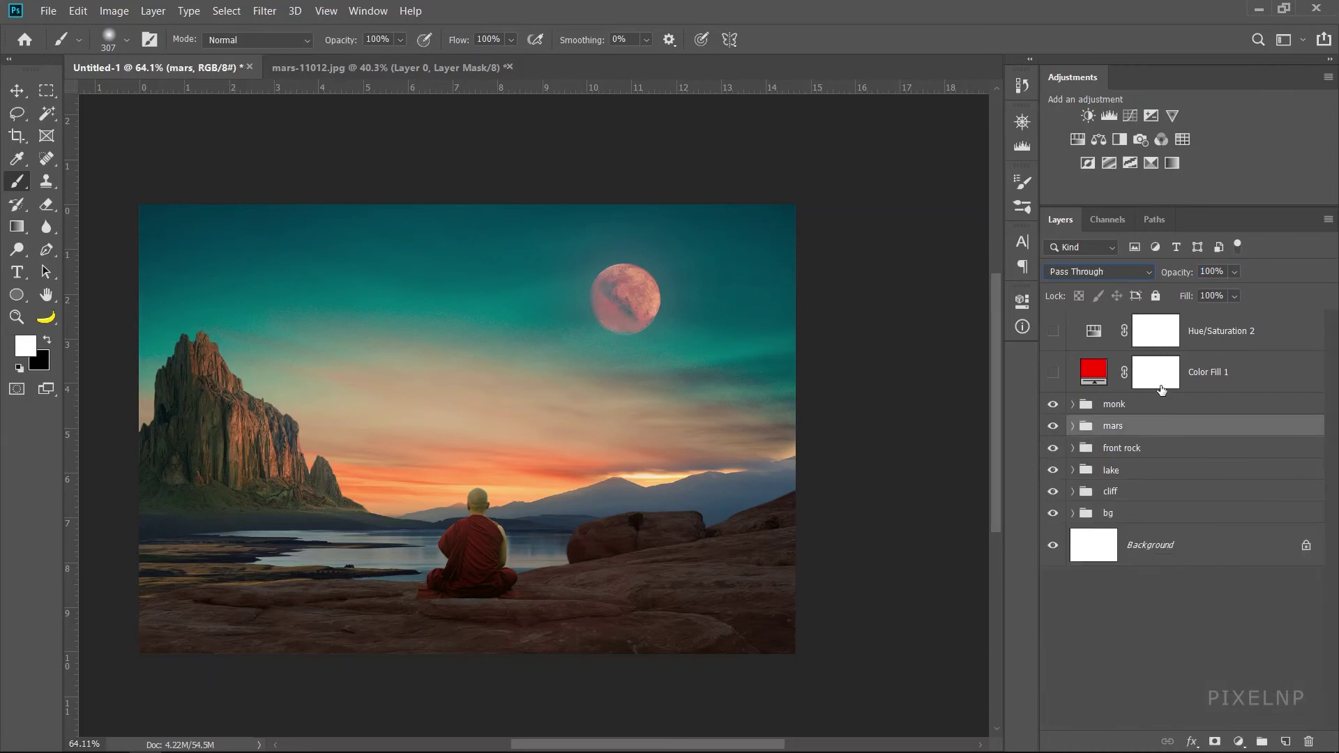
- Lower the cliff's Color Balance 1 to 61% opacity
{"action": "left_click", "coordinate": [1073, 492]}
{"action": "left_click", "coordinate": [1207, 527]}
{"action": "left_click_drag", "start_coordinate": [1184, 273], "coordinate": [1158, 273]}
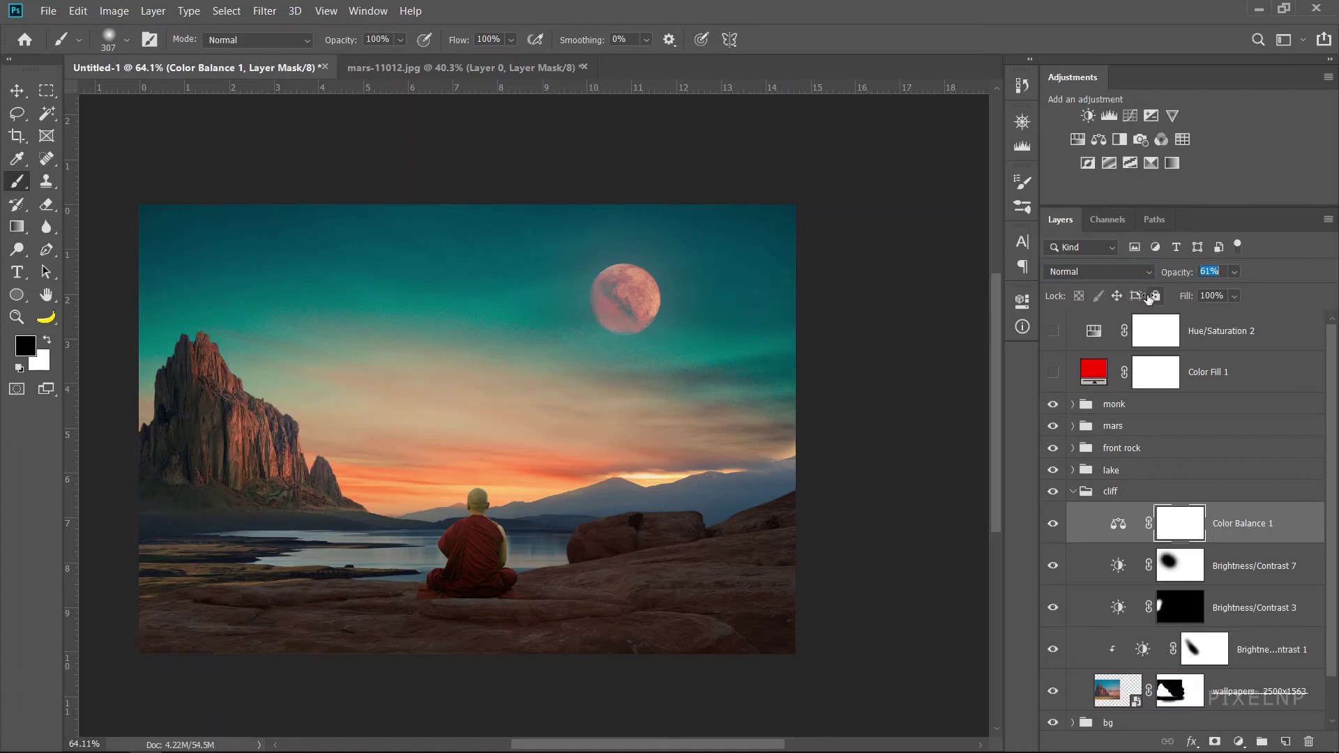
{"action": "key", "text": "Return"}
{"action": "left_click", "coordinate": [1073, 493]}
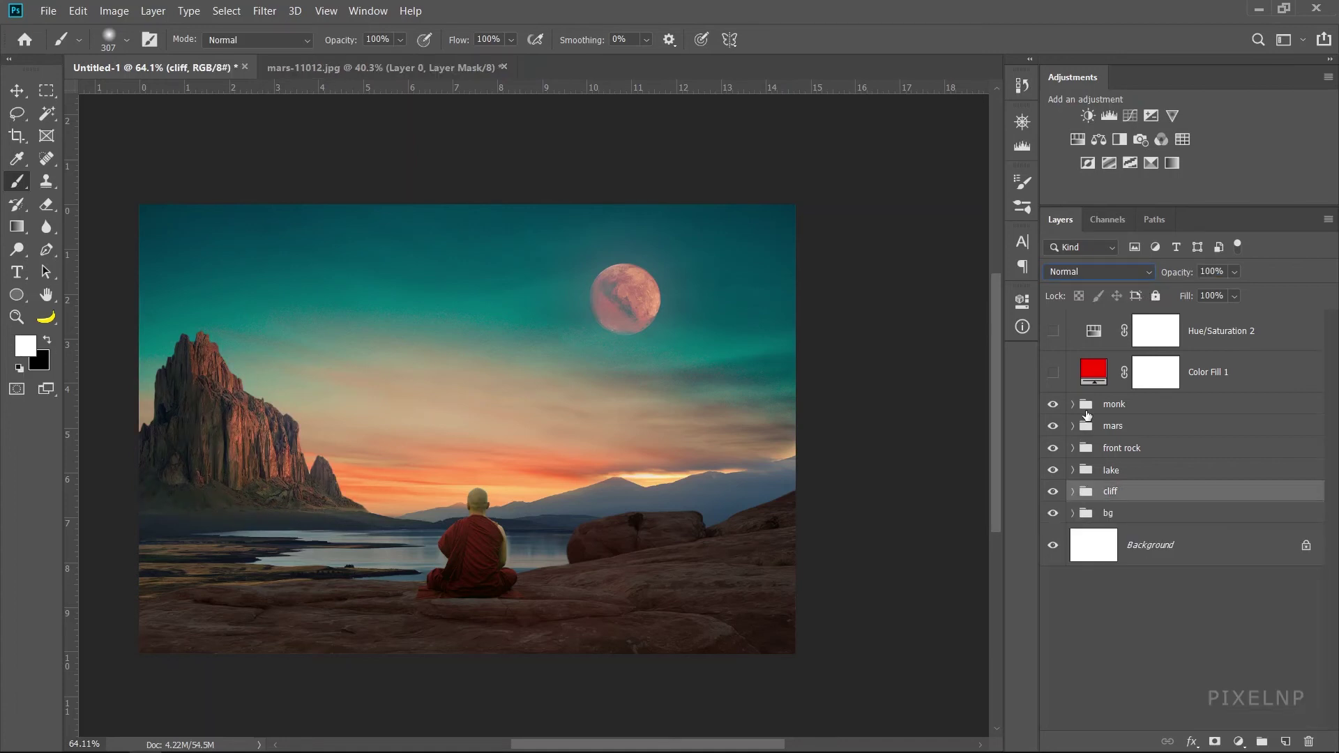
- Lower the monk's Color Balance 2 to about 32% opacity
{"action": "left_click", "coordinate": [1074, 405]}
{"action": "key", "text": "x"}
{"action": "left_click", "coordinate": [1210, 434]}
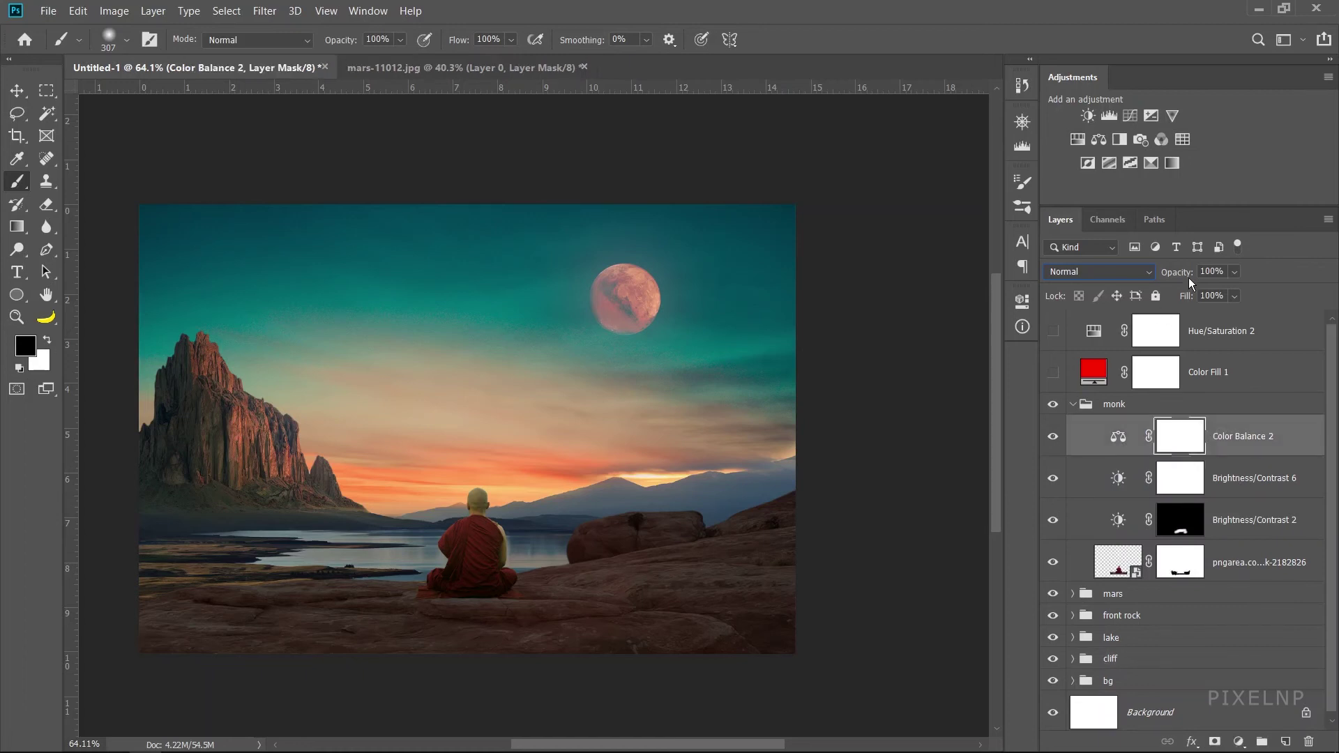
{"action": "left_click_drag", "start_coordinate": [1183, 277], "coordinate": [1119, 294]}
{"action": "left_click", "coordinate": [1114, 455]}
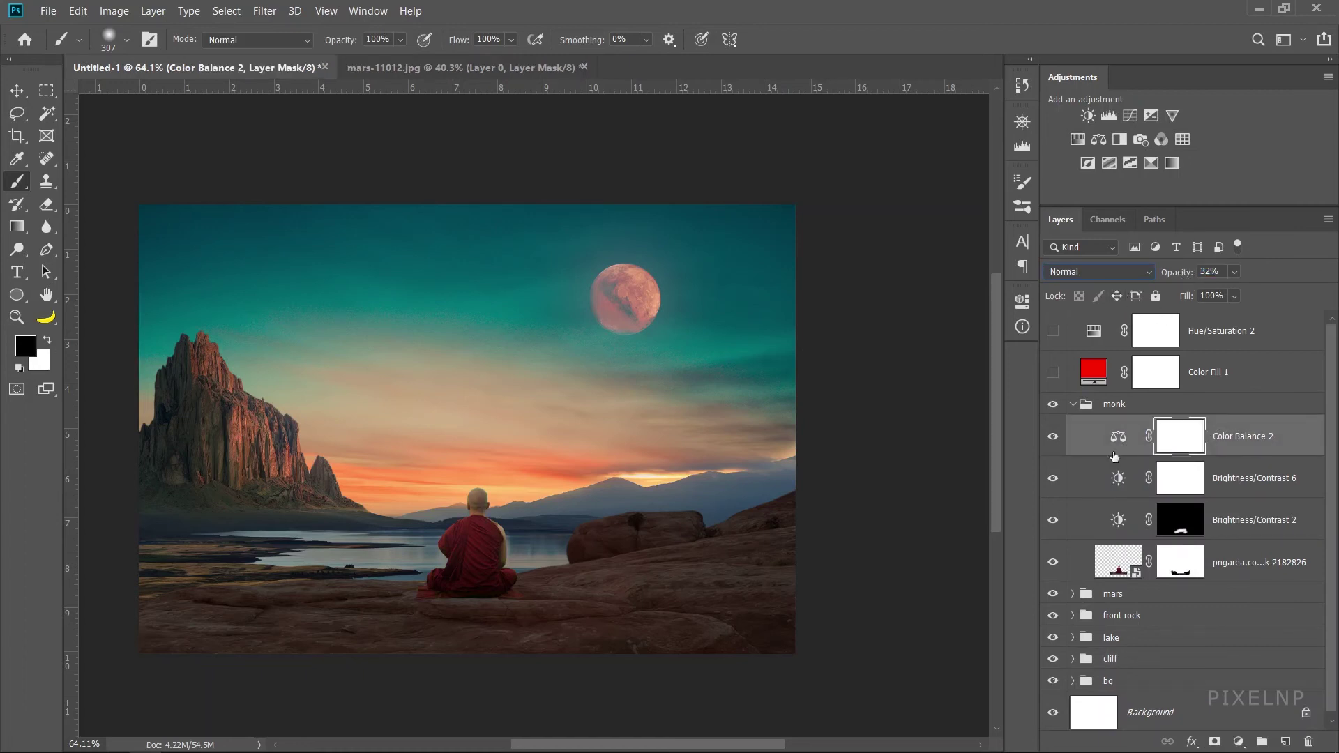
{"action": "left_click", "coordinate": [1075, 406]}
- Delete the Color Fill 1 and Hue/Saturation 2 layers
{"action": "key", "text": "x"}
{"action": "left_click", "coordinate": [1214, 373]}
{"action": "left_click", "coordinate": [1215, 332], "text": "shift"}
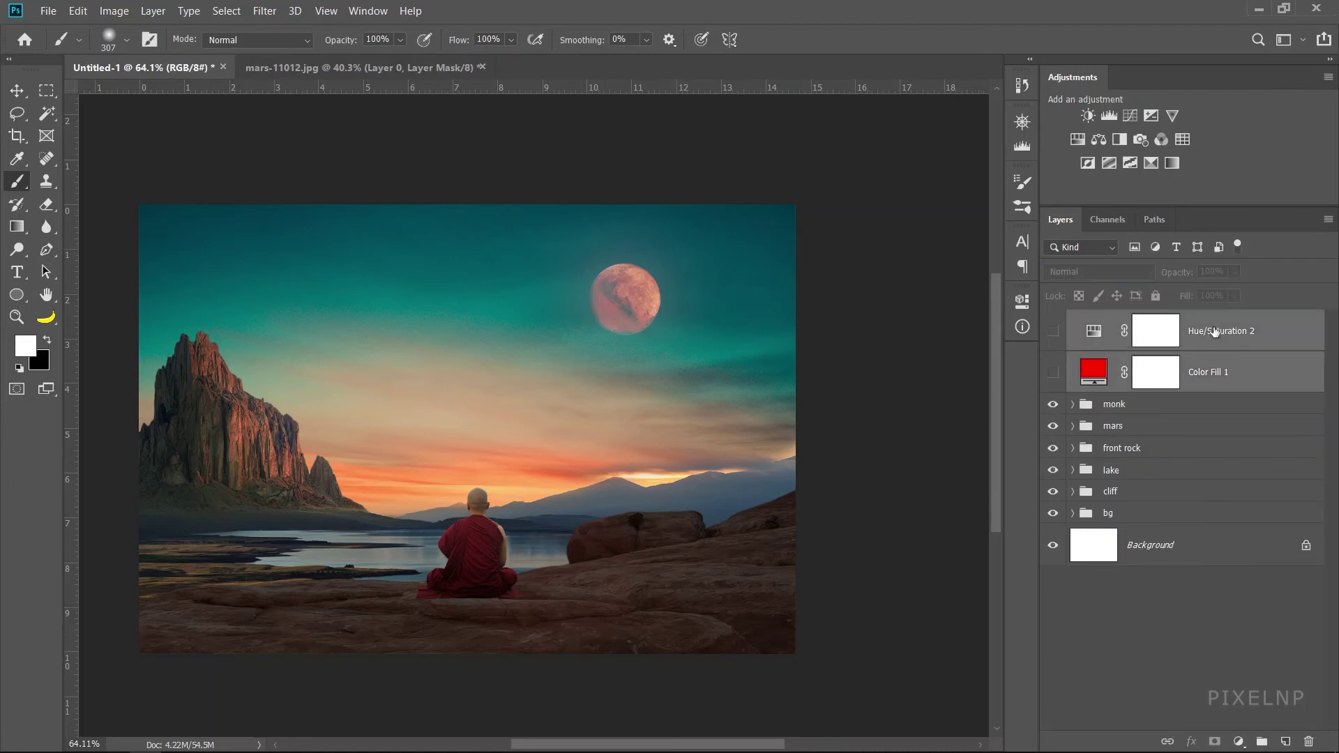
{"action": "key", "text": "Delete"}
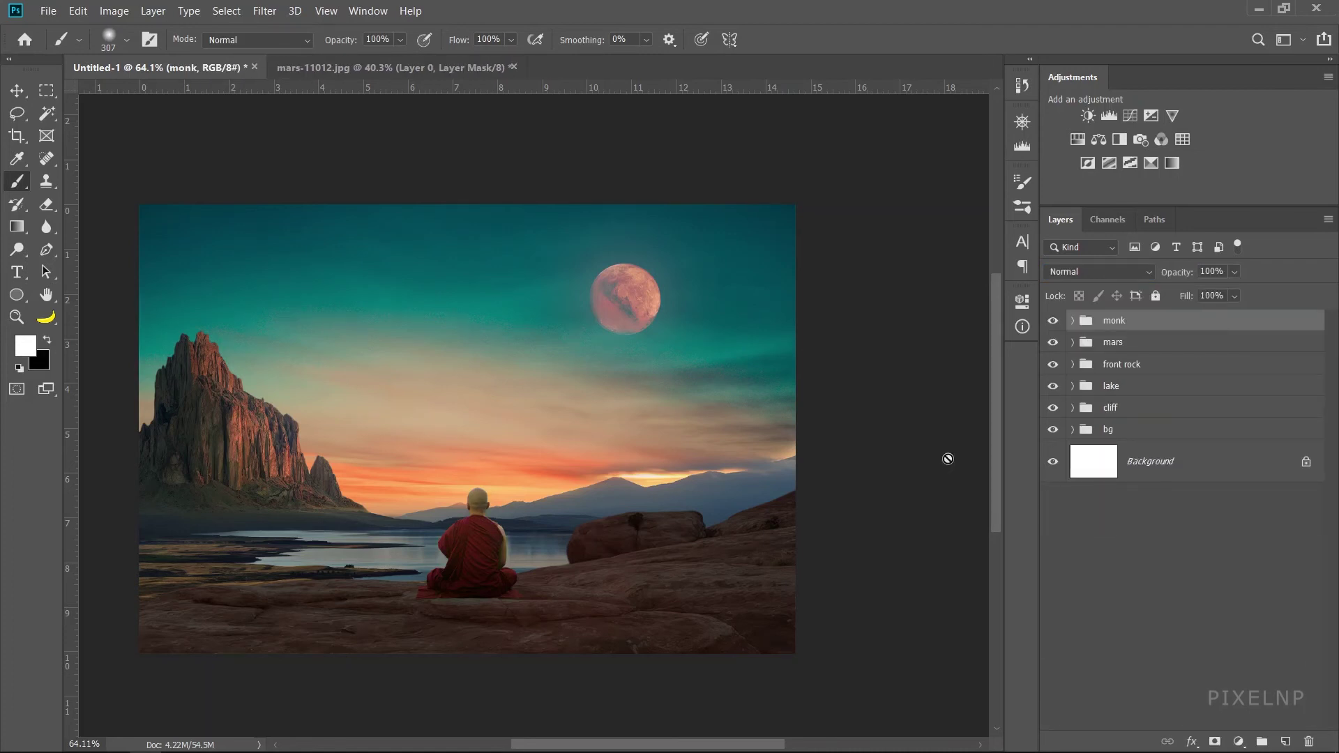
- Add a darkening, desaturating Hue/Saturation adjustment to the lake group with an inverted mask
{"action": "scroll", "coordinate": [948, 458], "scroll_direction": "up", "scroll_amount": 5}
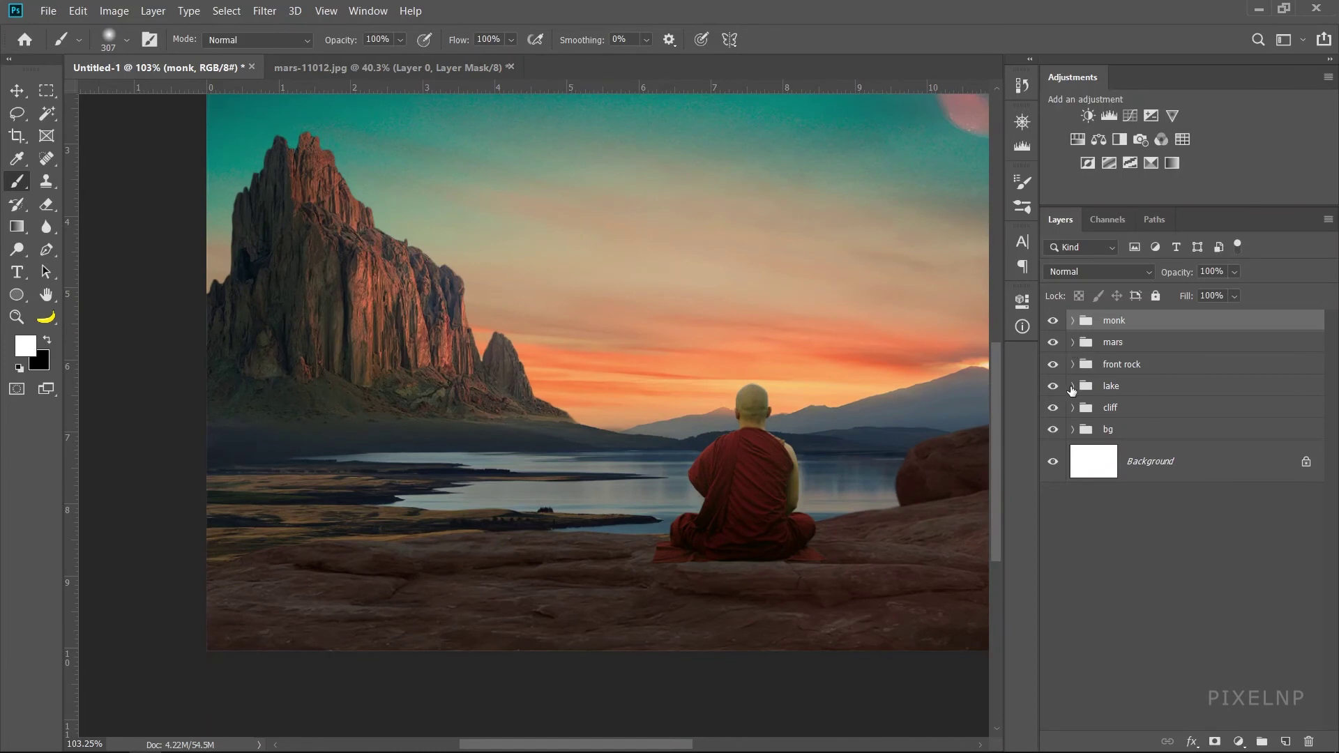
{"action": "left_click", "coordinate": [1072, 388]}
{"action": "left_click", "coordinate": [1209, 429]}
{"action": "key", "text": "x"}
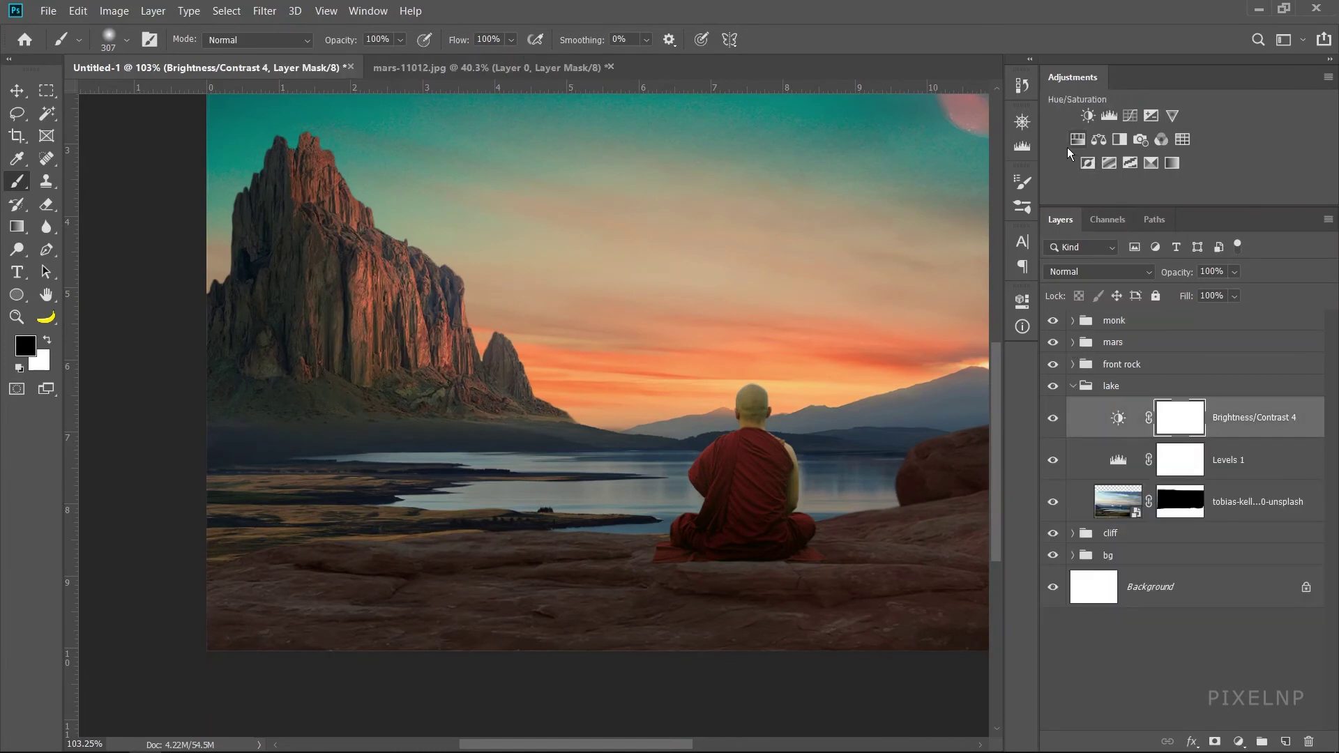
{"action": "left_click", "coordinate": [1078, 139]}
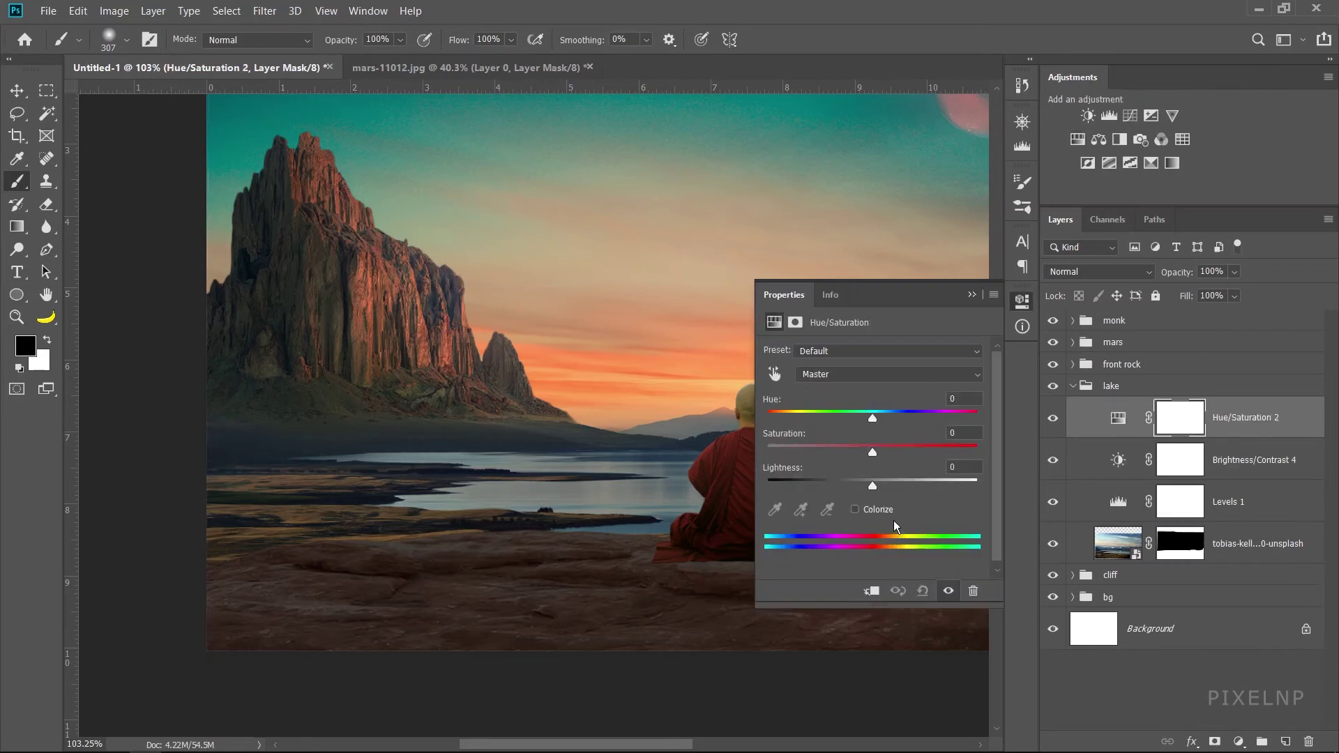
{"action": "mouse_move", "coordinate": [871, 487]}
{"action": "left_mouse_down"}
{"action": "mouse_move", "coordinate": [845, 488]}
{"action": "mouse_move", "coordinate": [856, 486]}
{"action": "mouse_move", "coordinate": [826, 453]}
{"action": "mouse_move", "coordinate": [853, 486]}
{"action": "left_mouse_up"}
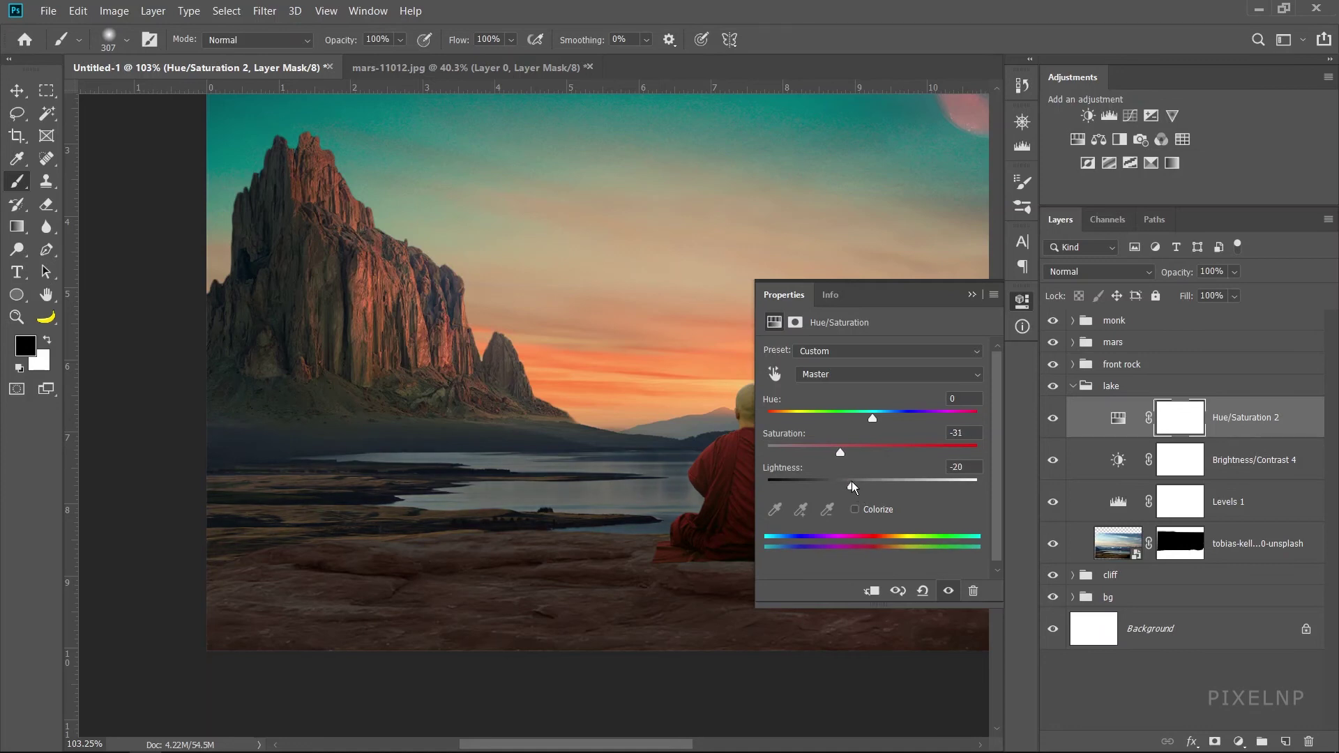
{"action": "left_click", "coordinate": [971, 295]}
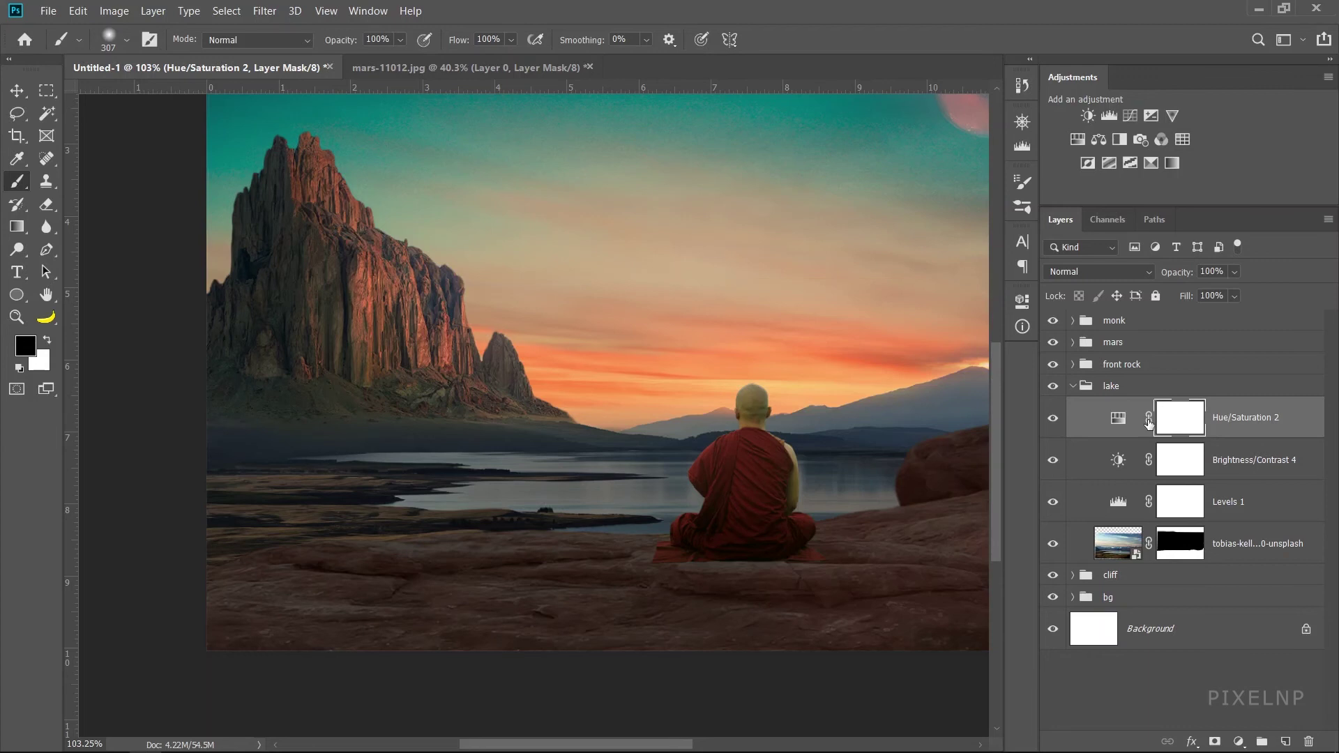
{"action": "key", "text": "ctrl+i"}
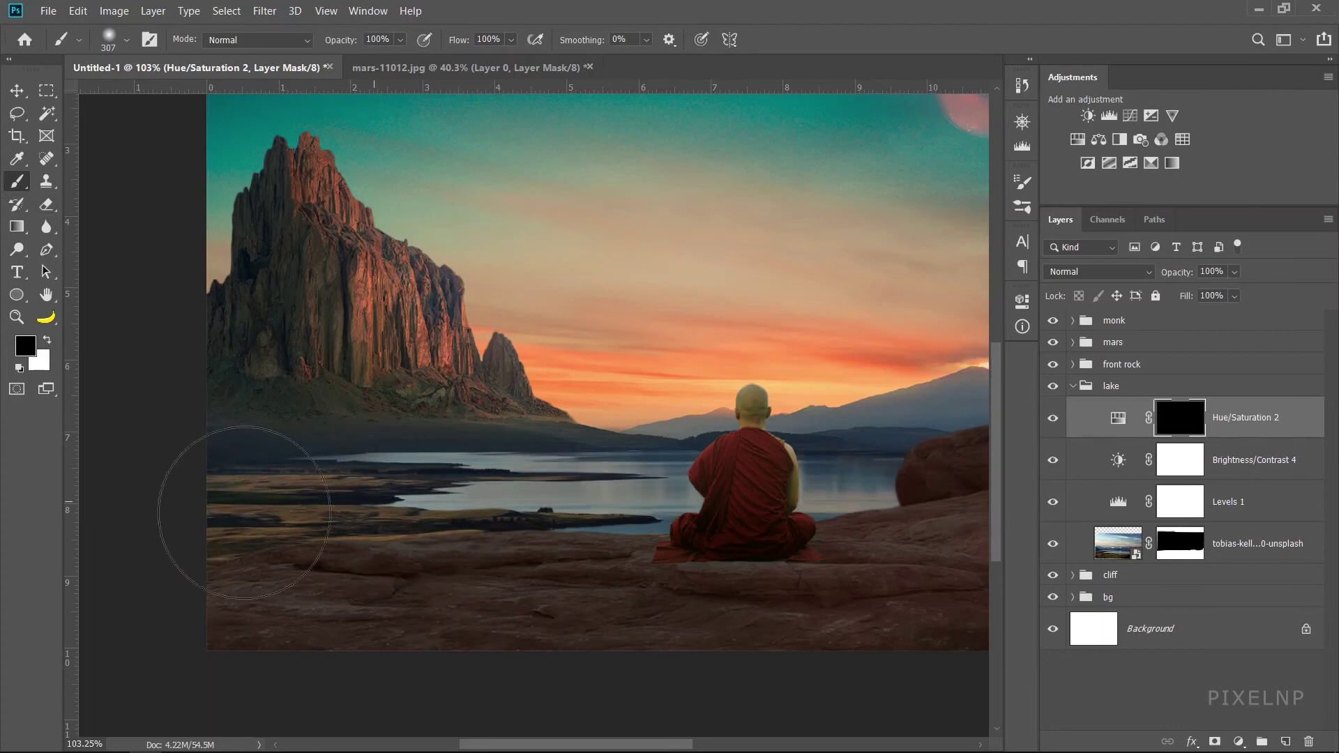
- Paint white on the mask to reveal the adjustment along the lake's lower-left shoreline
{"action": "left_click", "coordinate": [47, 340]}
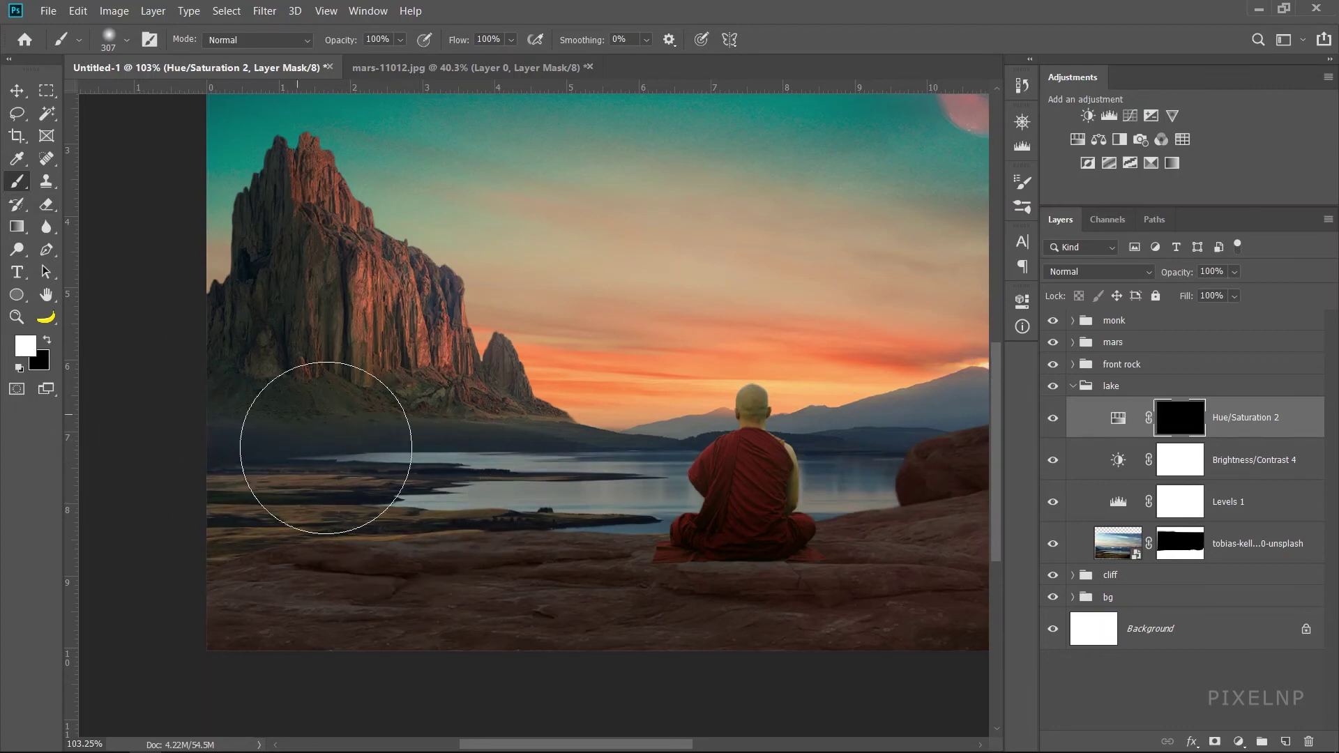
{"action": "left_click_drag", "start_coordinate": [326, 447], "coordinate": [266, 493]}
{"action": "scroll", "coordinate": [207, 495], "scroll_direction": "down", "scroll_amount": 1}
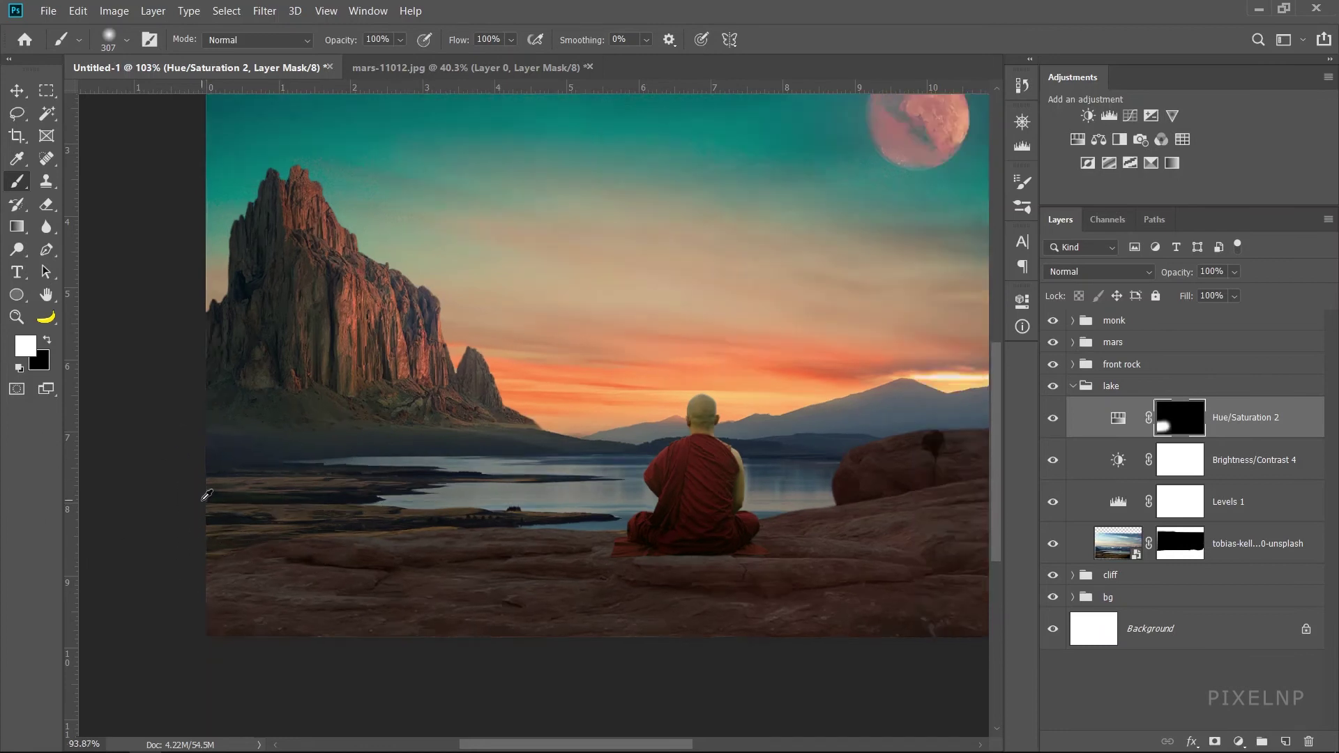
{"action": "scroll", "coordinate": [208, 496], "scroll_direction": "down", "scroll_amount": 1}
{"action": "left_click_drag", "start_coordinate": [524, 553], "coordinate": [374, 584]}
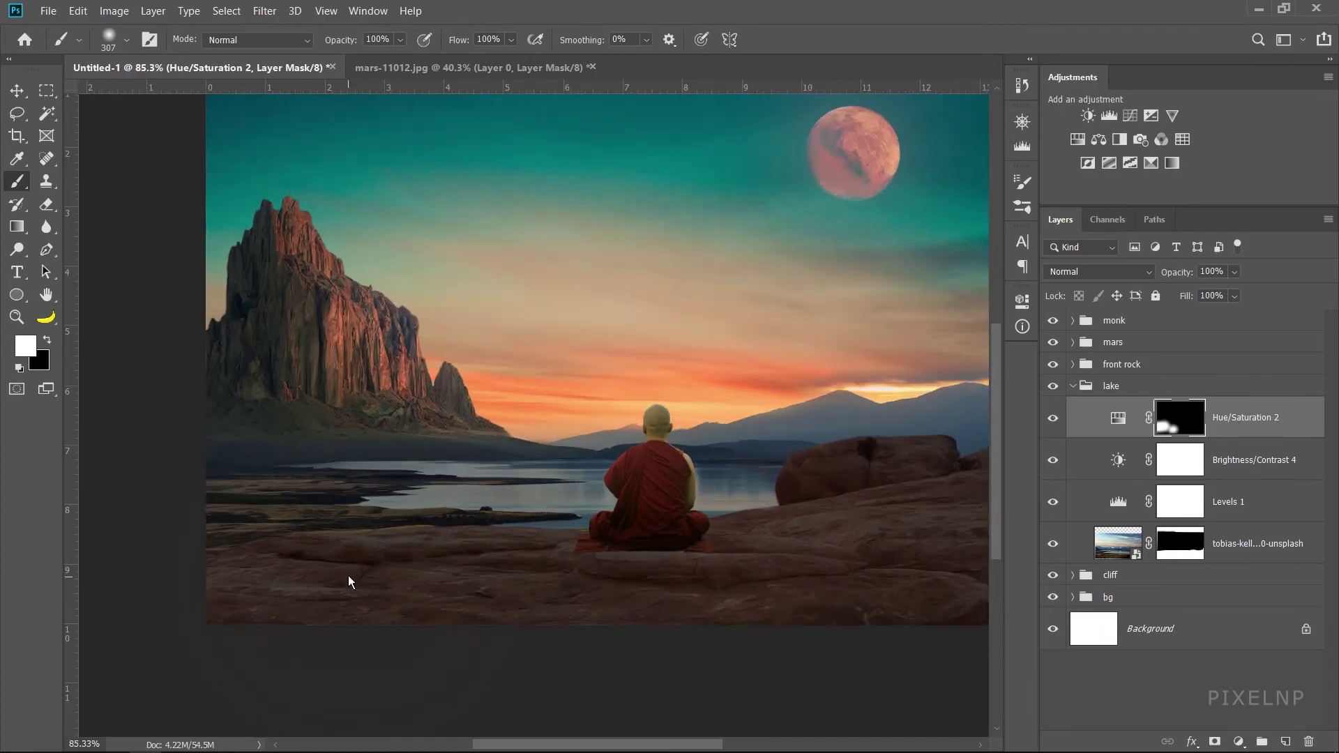
{"action": "scroll", "coordinate": [298, 541], "scroll_direction": "down", "scroll_amount": 2}
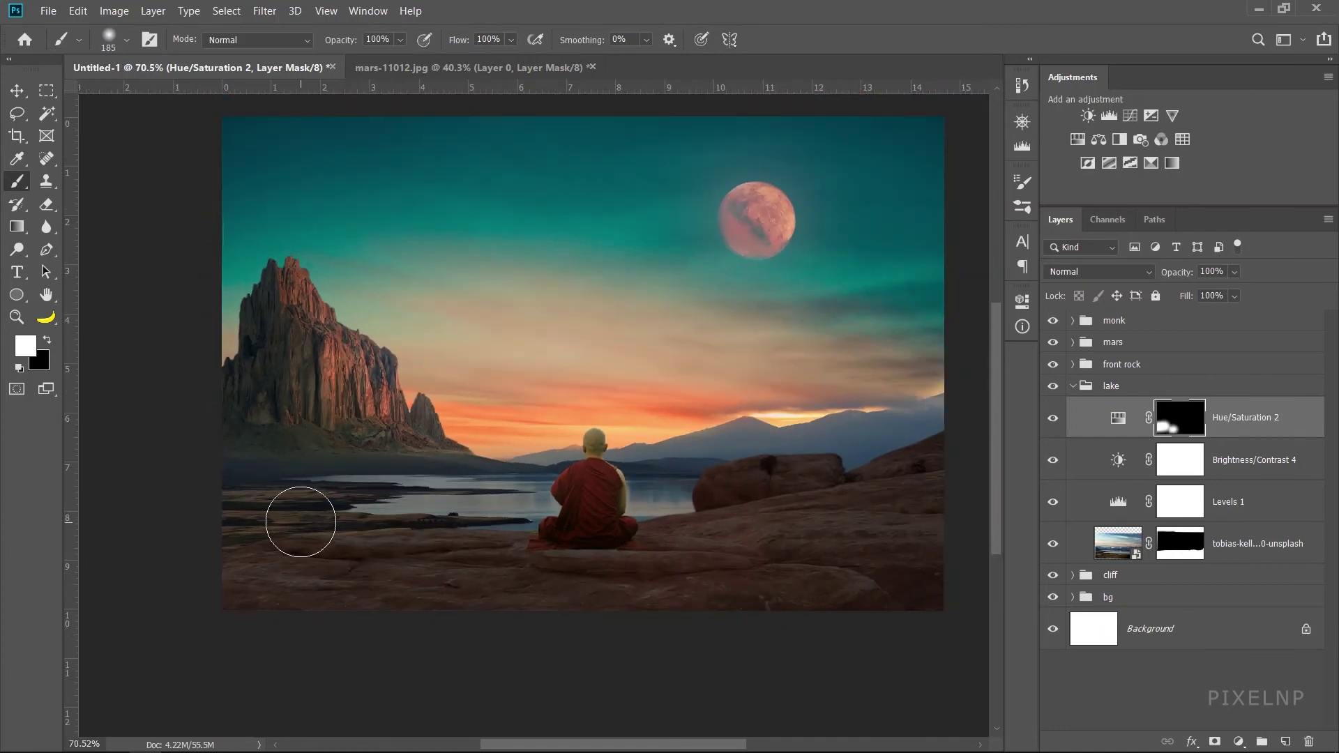
{"action": "scroll", "coordinate": [299, 567], "scroll_direction": "up", "scroll_amount": 1}
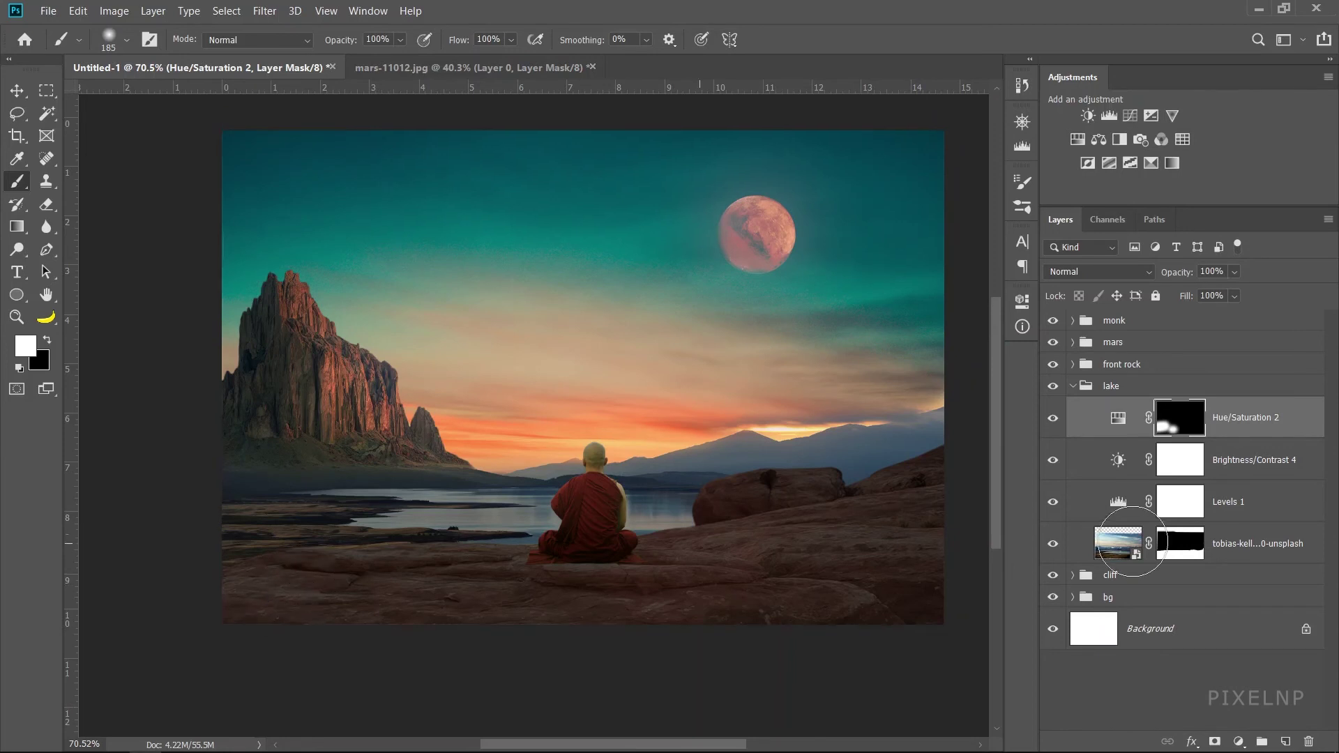
{"action": "left_click", "coordinate": [1073, 387]}
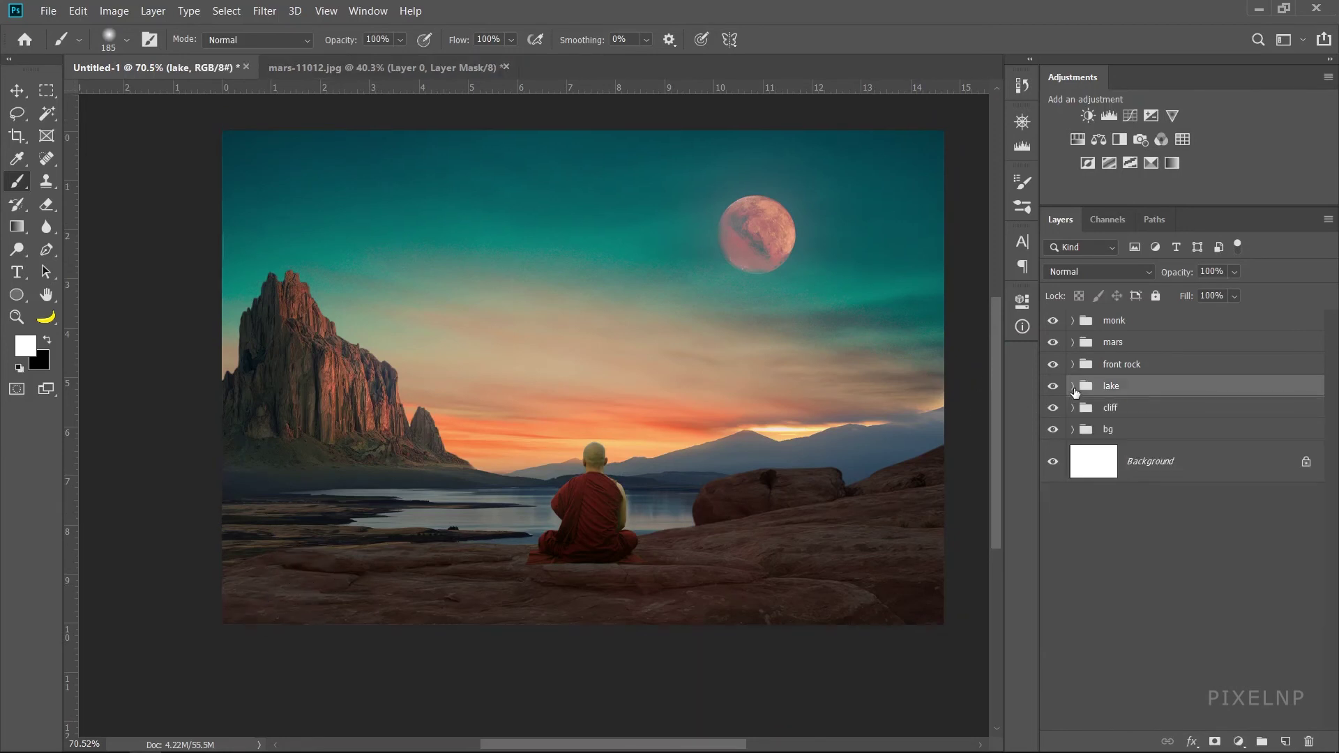
- Sample the sky's orange as the brush colour and select the front rock group
{"action": "left_click", "coordinate": [17, 90]}
{"action": "left_click", "coordinate": [973, 251]}
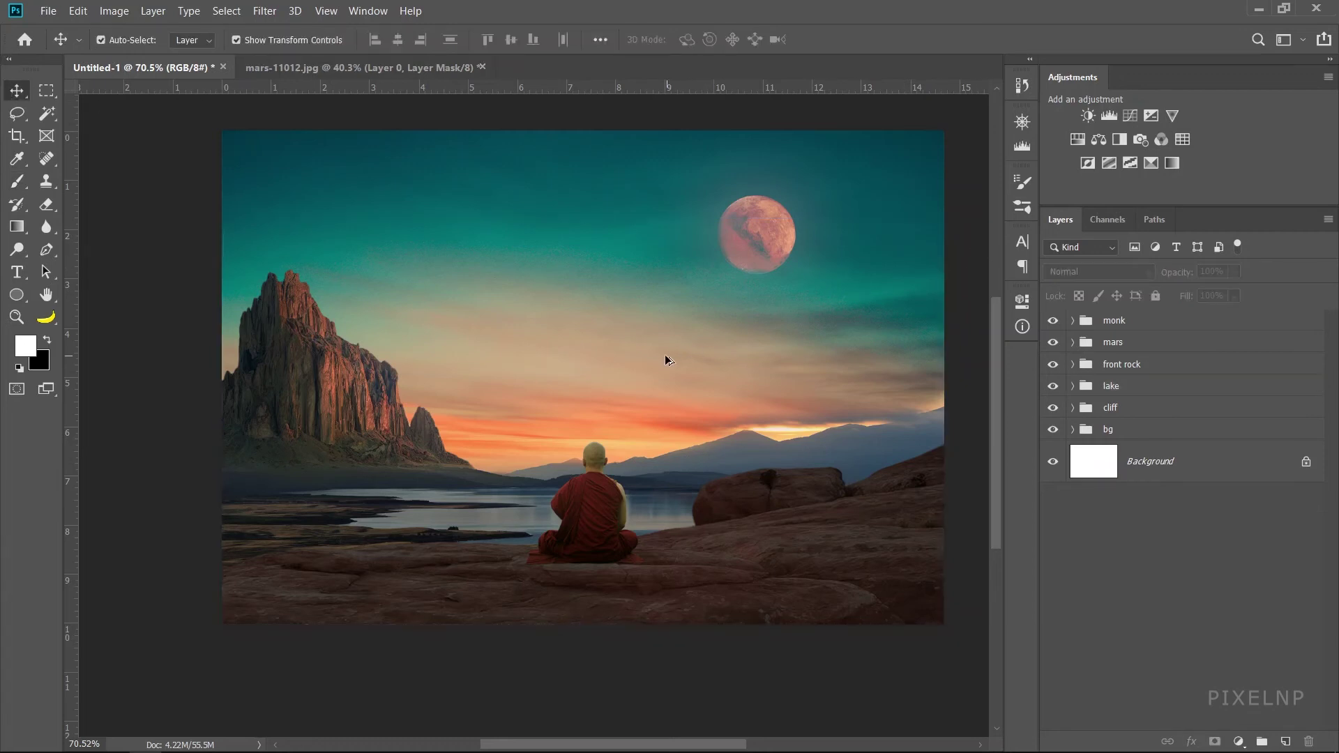
{"action": "scroll", "coordinate": [664, 354], "scroll_direction": "up", "scroll_amount": 1}
{"action": "scroll", "coordinate": [544, 391], "scroll_direction": "down", "scroll_amount": 1}
{"action": "scroll", "coordinate": [948, 403], "scroll_direction": "up", "scroll_amount": 1}
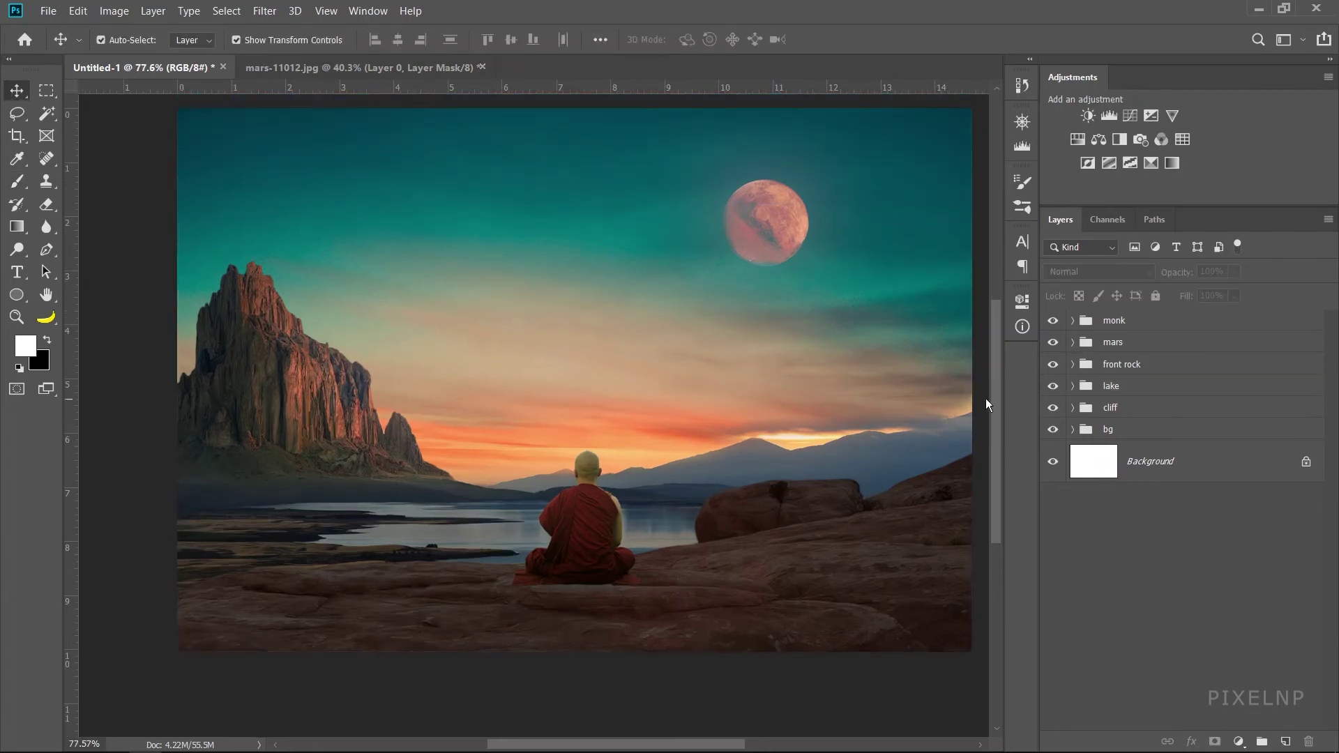
{"action": "left_click", "coordinate": [17, 181]}
{"action": "left_click", "coordinate": [479, 433], "text": "alt"}
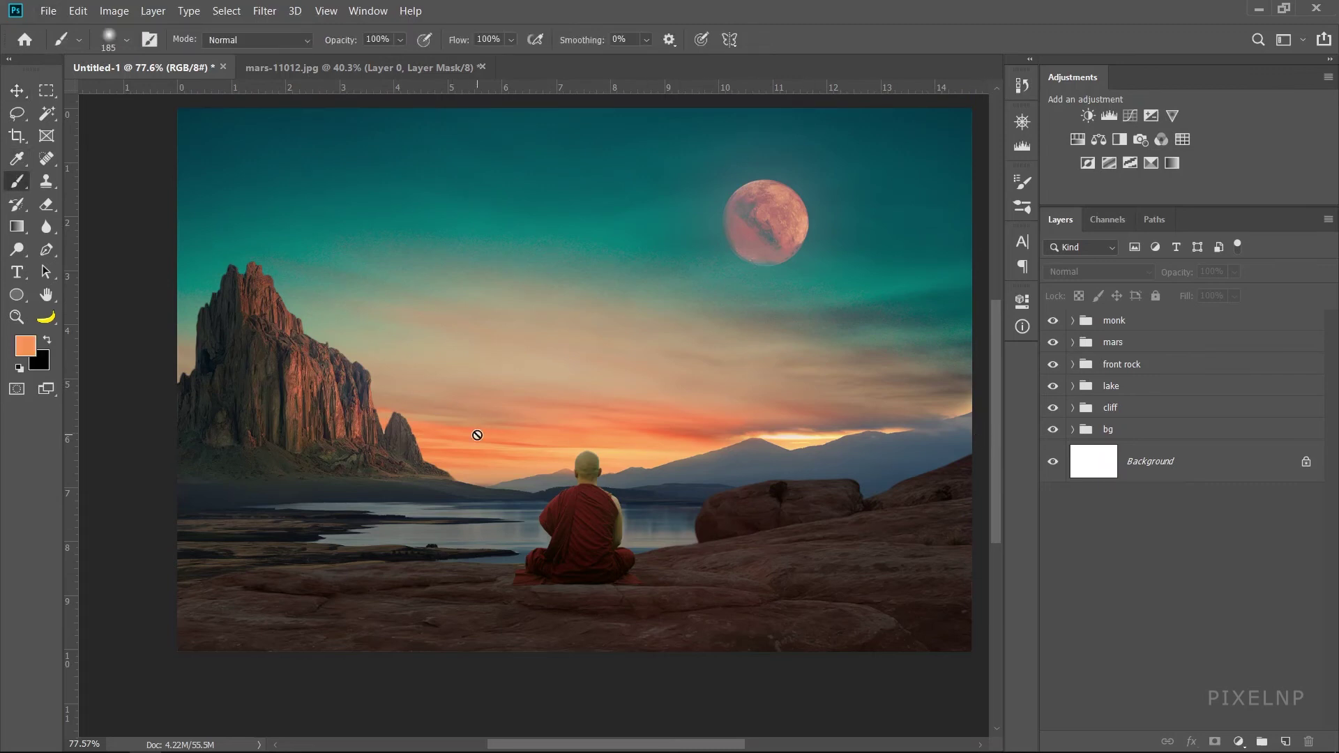
{"action": "left_click", "coordinate": [1155, 369]}
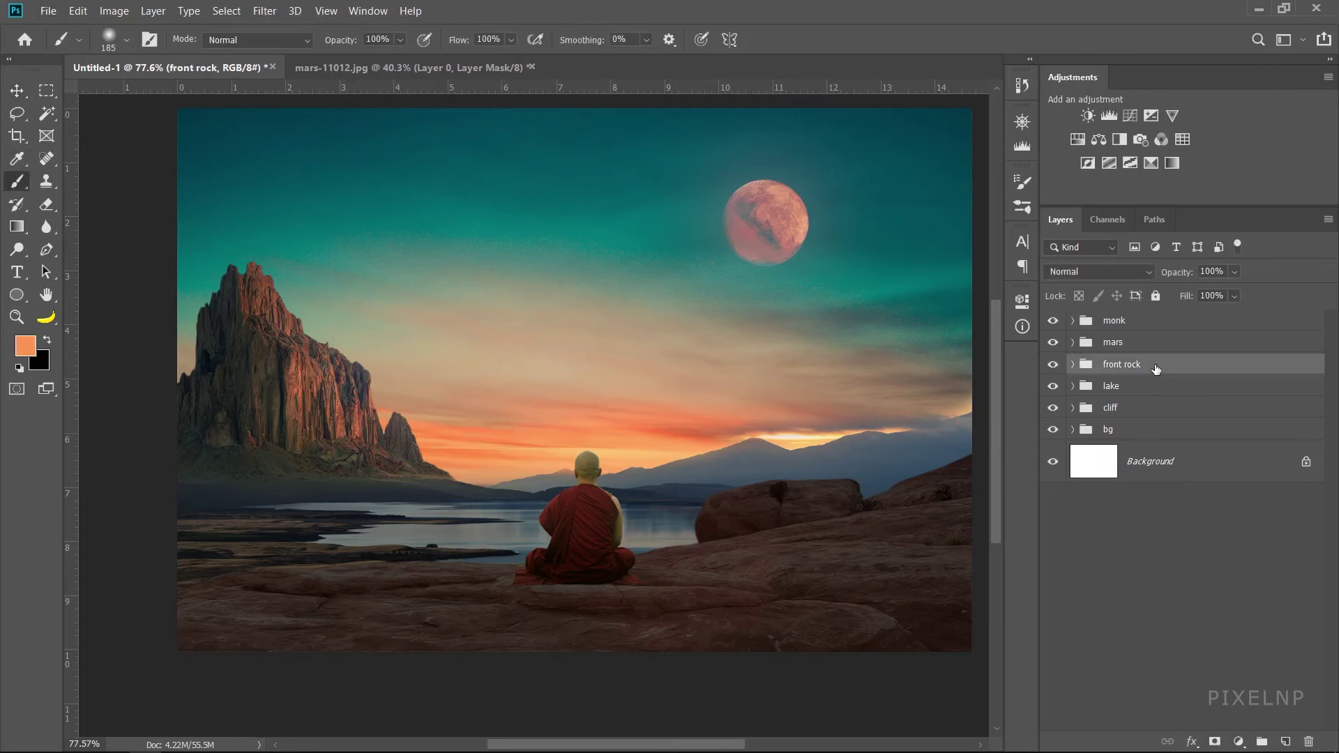
- Paint a soft orange glow over sky and cliff on new Layer 2 at 18% opacity
{"action": "left_click", "coordinate": [1286, 744]}
{"action": "left_click_drag", "start_coordinate": [433, 374], "coordinate": [484, 371]}
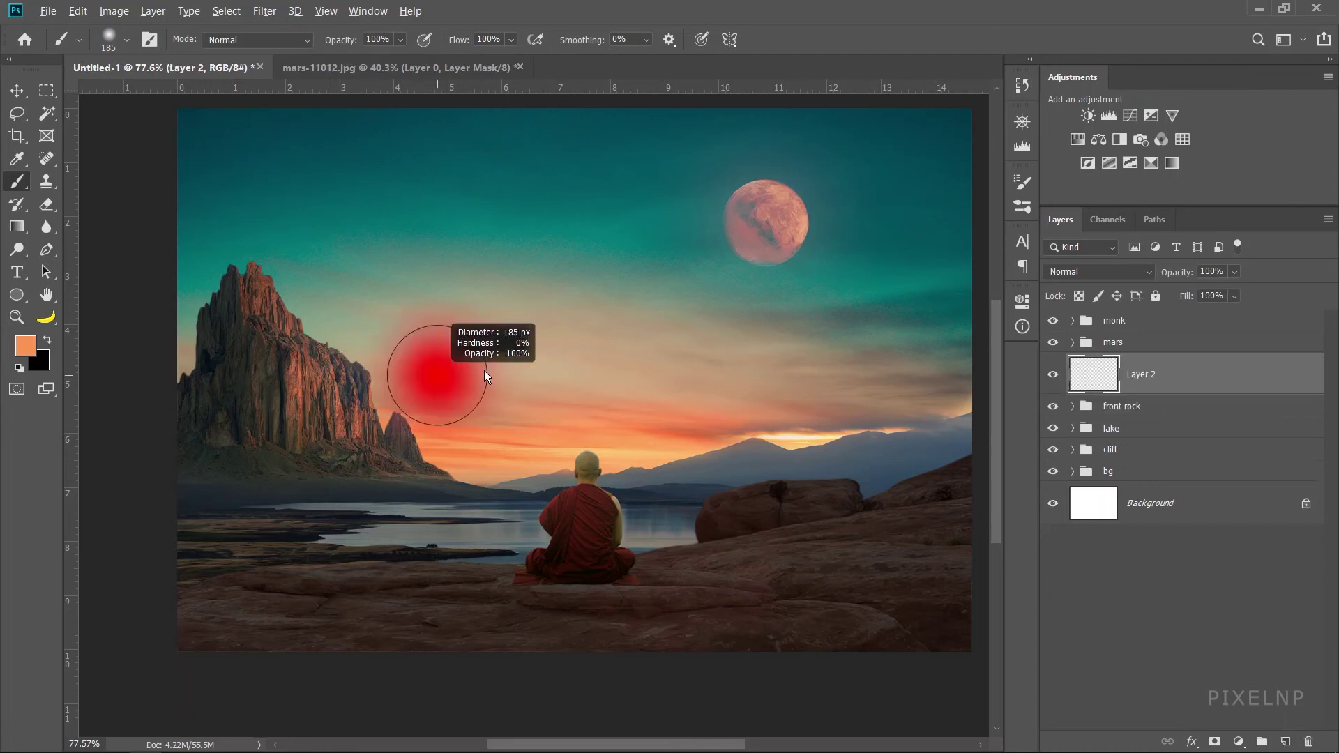
{"action": "mouse_move", "coordinate": [386, 357]}
{"action": "left_mouse_down"}
{"action": "mouse_move", "coordinate": [313, 254]}
{"action": "mouse_move", "coordinate": [328, 390]}
{"action": "mouse_move", "coordinate": [419, 432]}
{"action": "mouse_move", "coordinate": [543, 399]}
{"action": "mouse_move", "coordinate": [705, 425]}
{"action": "left_mouse_up"}
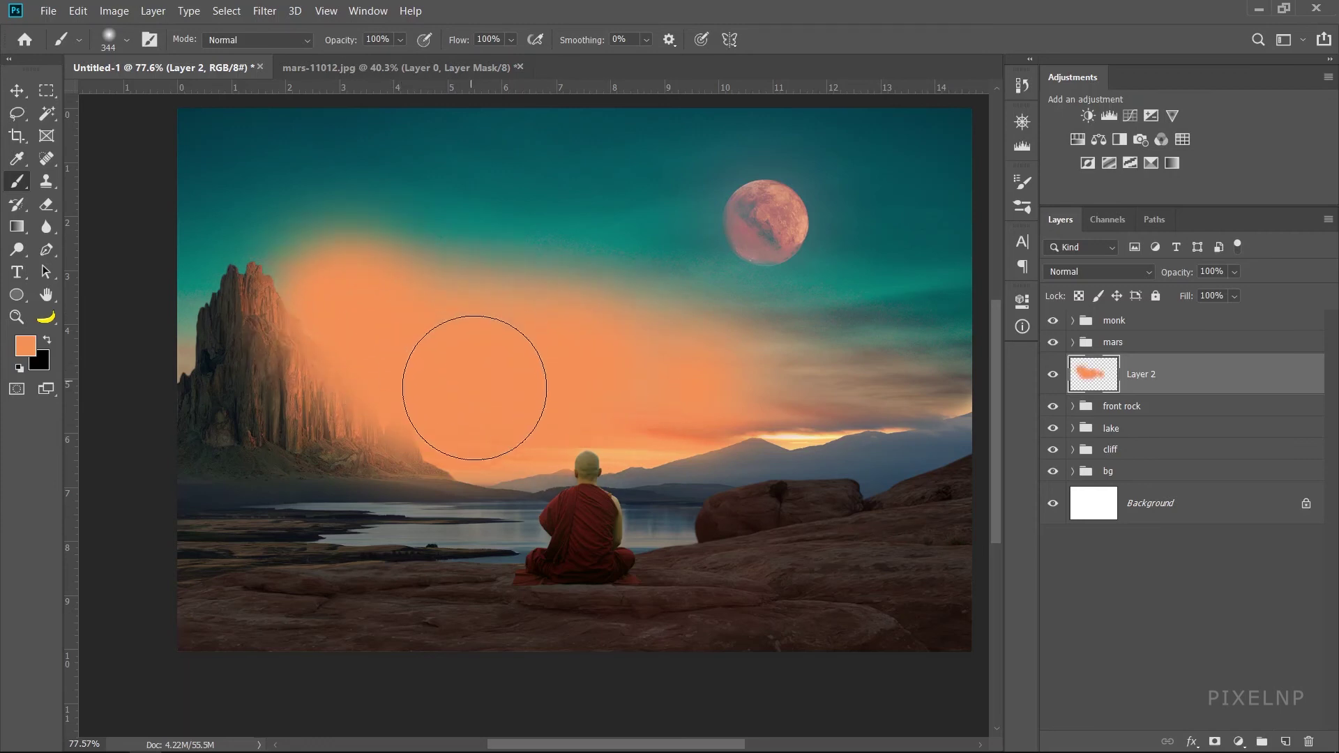
{"action": "mouse_move", "coordinate": [353, 308]}
{"action": "left_mouse_down"}
{"action": "mouse_move", "coordinate": [378, 363]}
{"action": "mouse_move", "coordinate": [448, 388]}
{"action": "mouse_move", "coordinate": [655, 411]}
{"action": "left_mouse_up"}
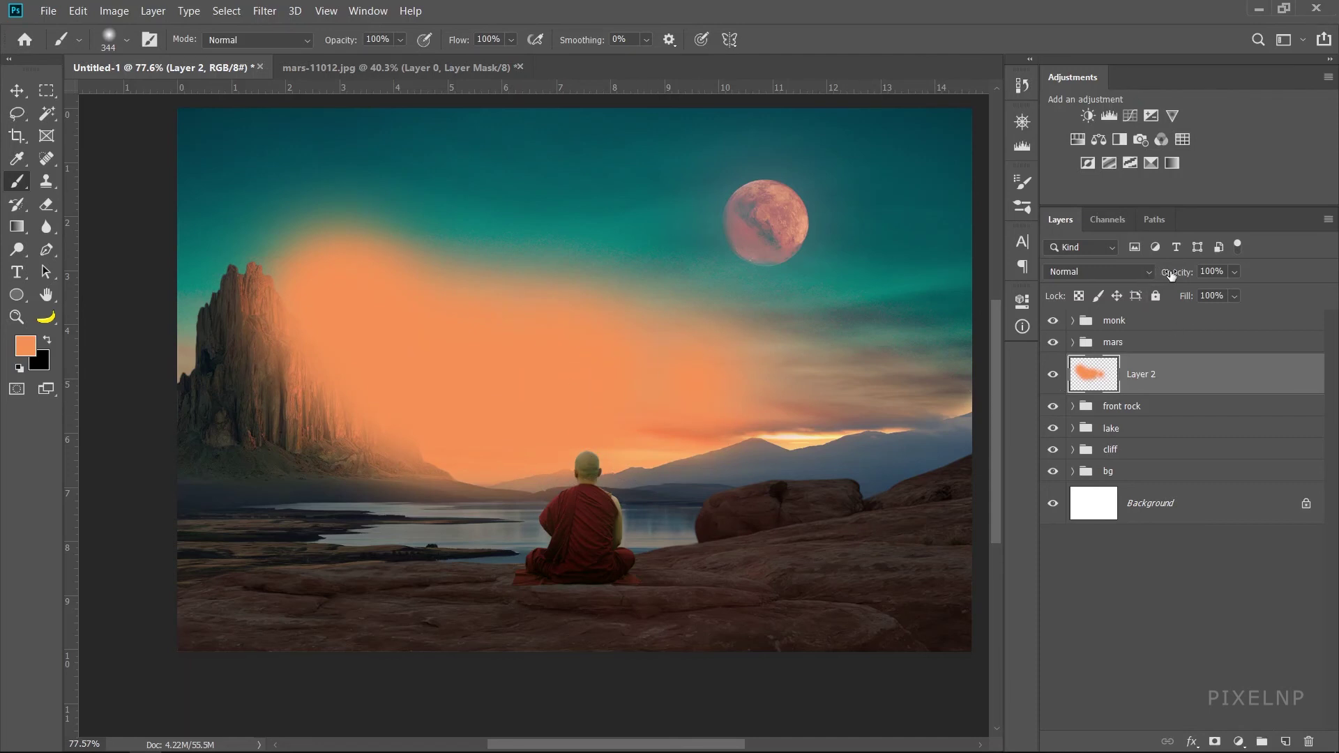
{"action": "mouse_move", "coordinate": [1171, 274]}
{"action": "left_mouse_down"}
{"action": "mouse_move", "coordinate": [1014, 300]}
{"action": "mouse_move", "coordinate": [1035, 297]}
{"action": "left_mouse_up"}
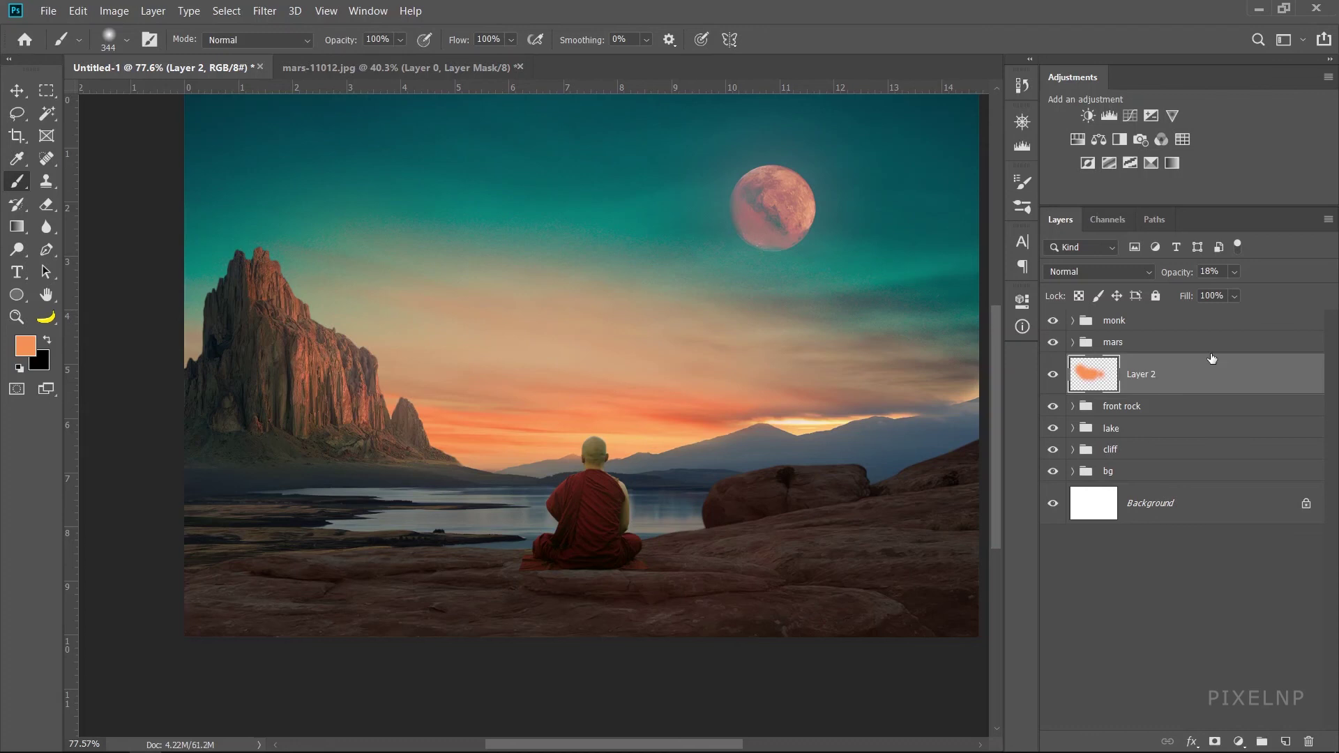
- Flatten the brush tip and paint an orange fog band on a new layer above the lake group
{"action": "right_click", "coordinate": [572, 335]}
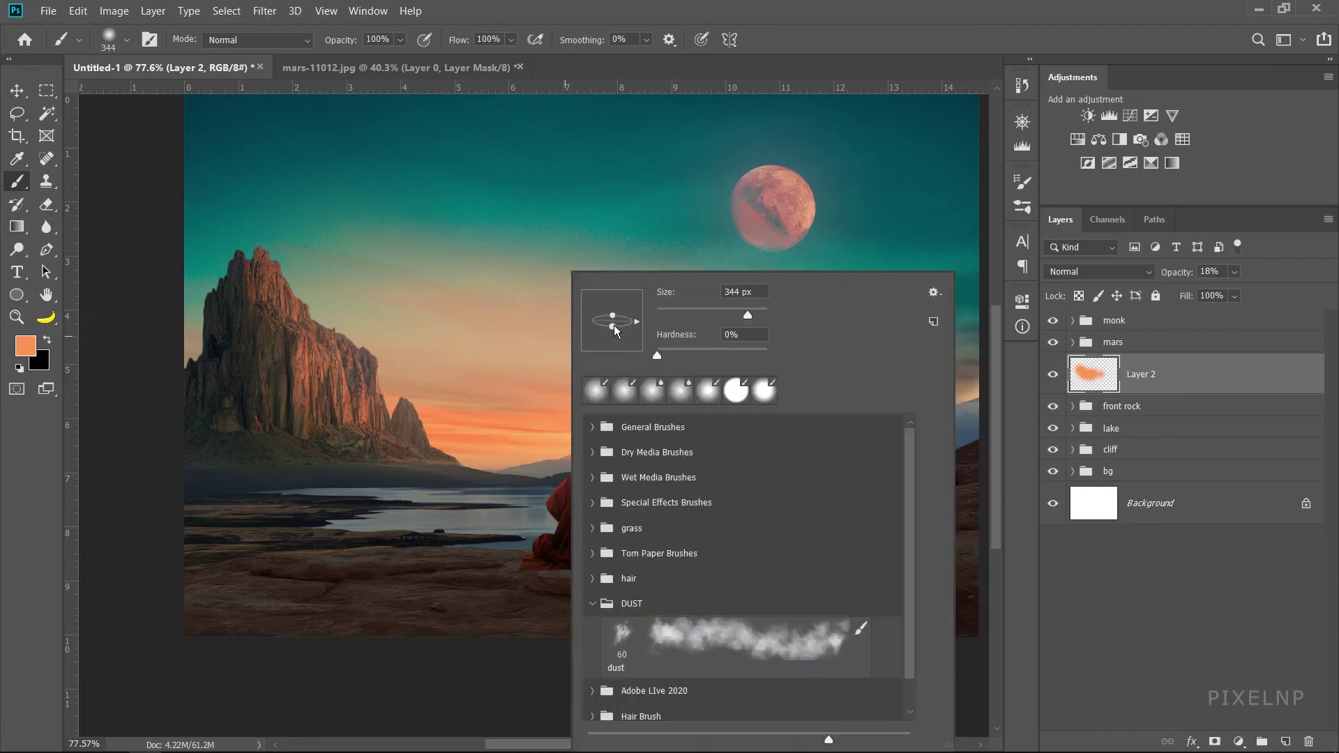
{"action": "left_click_drag", "start_coordinate": [615, 341], "coordinate": [613, 326]}
{"action": "left_click", "coordinate": [652, 77]}
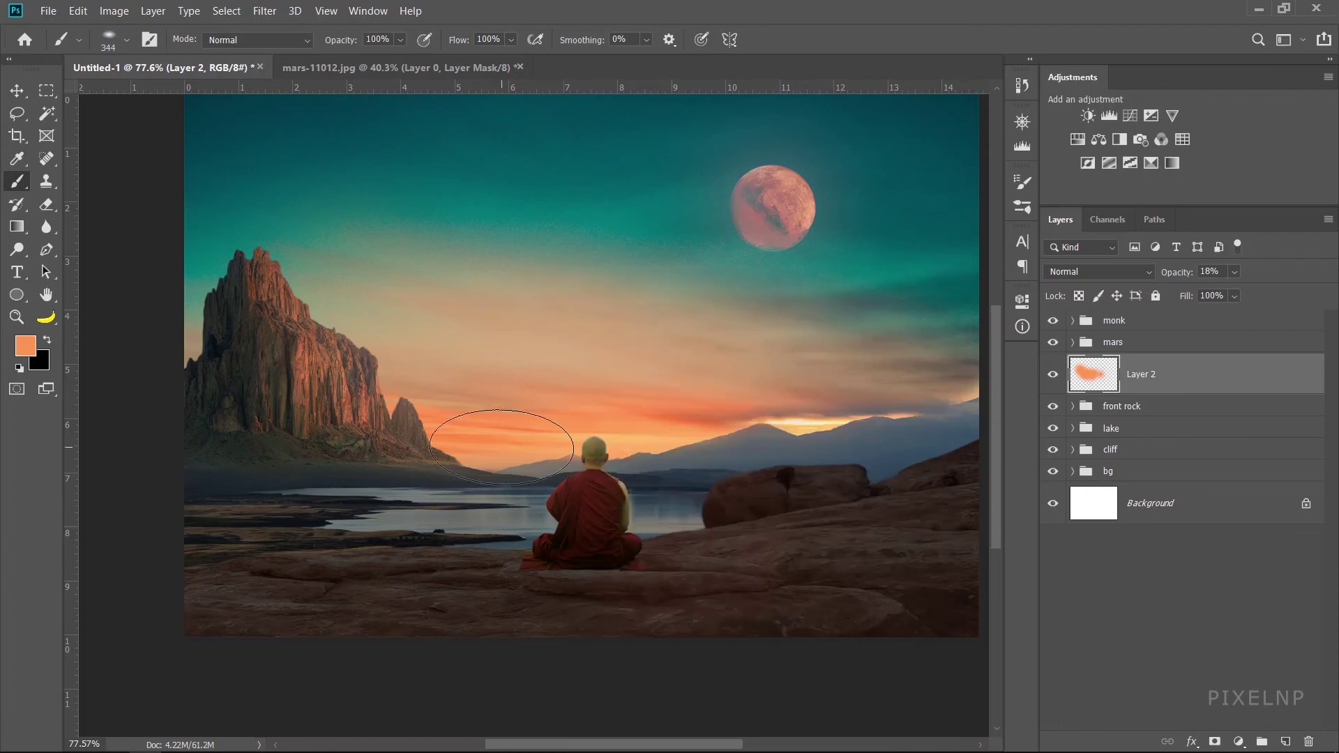
{"action": "left_click", "coordinate": [1209, 431]}
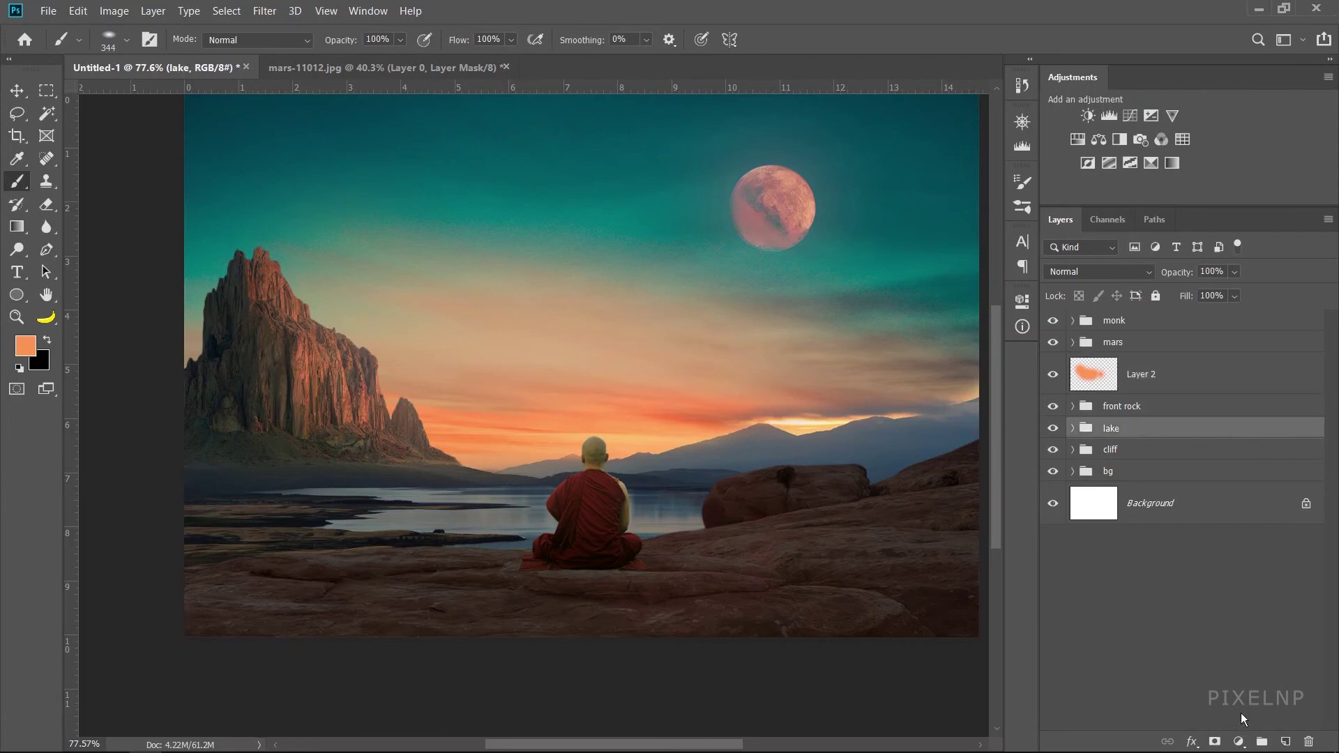
{"action": "left_click", "coordinate": [1286, 741]}
{"action": "mouse_move", "coordinate": [247, 464]}
{"action": "left_mouse_down"}
{"action": "mouse_move", "coordinate": [942, 472]}
{"action": "mouse_move", "coordinate": [872, 439]}
{"action": "mouse_move", "coordinate": [312, 504]}
{"action": "mouse_move", "coordinate": [784, 479]}
{"action": "left_mouse_up"}
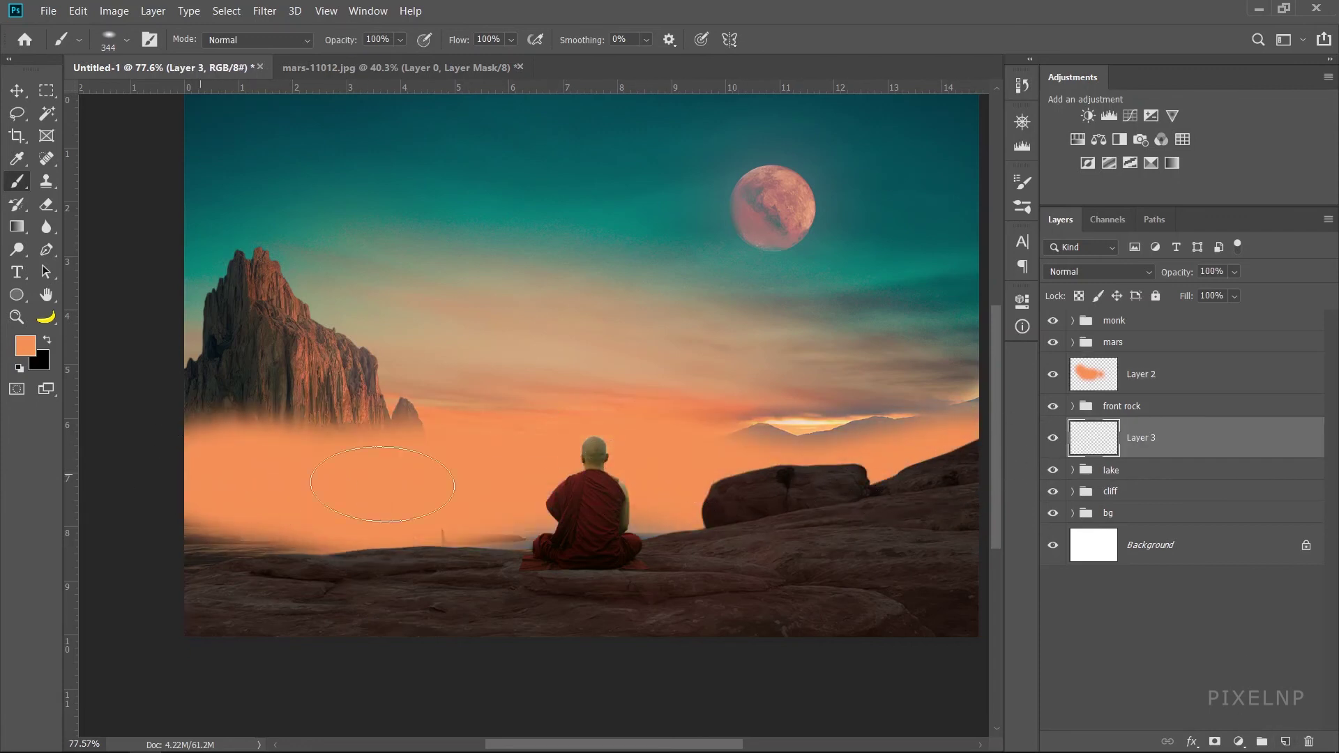
- Keep the fog layer in Normal blend mode and fade it to 12% opacity
{"action": "left_click", "coordinate": [1082, 271]}
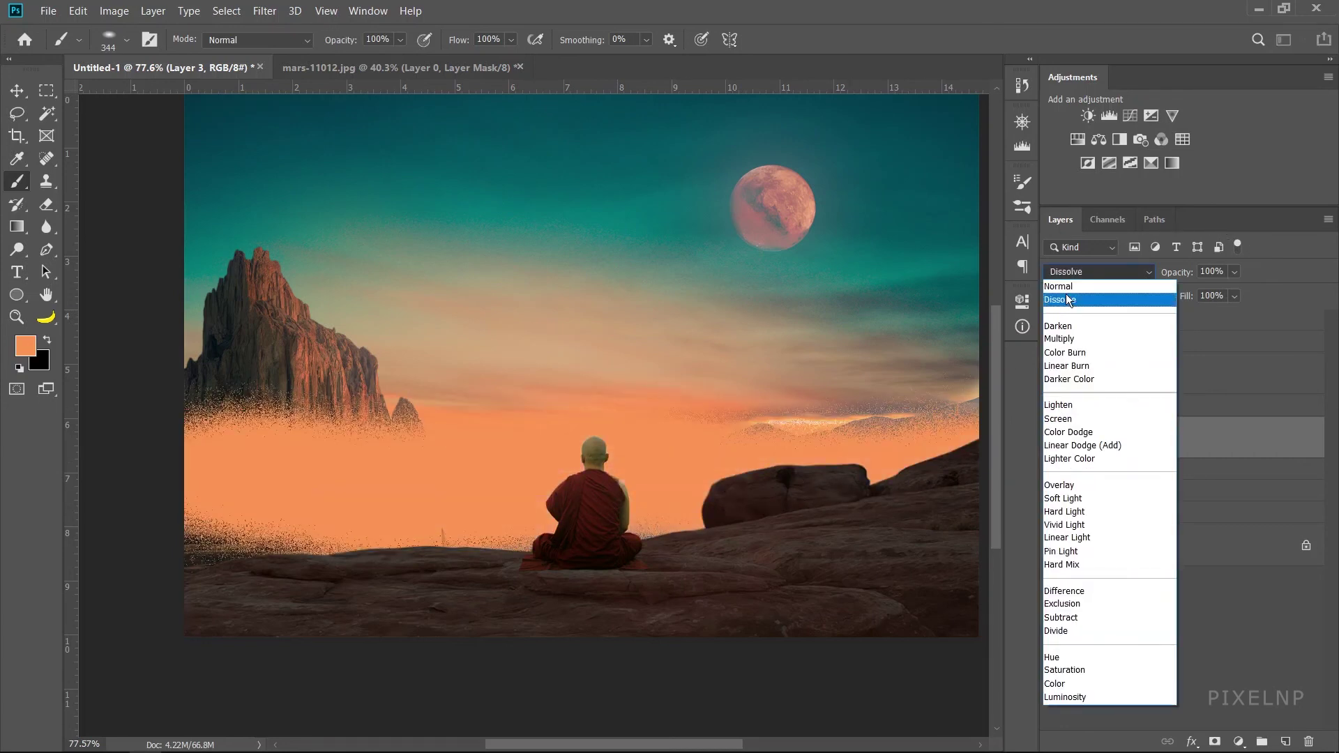
{"action": "left_click", "coordinate": [1078, 287]}
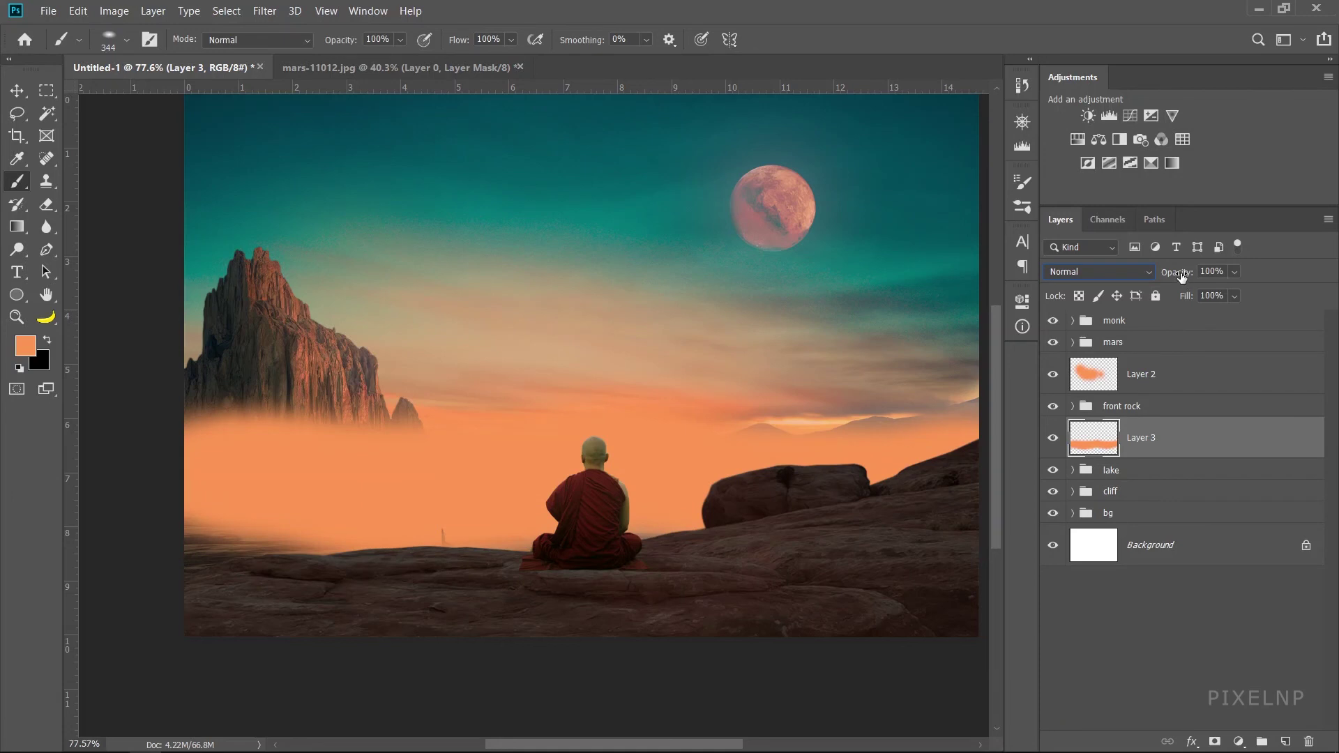
{"action": "left_click_drag", "start_coordinate": [1177, 278], "coordinate": [1026, 296]}
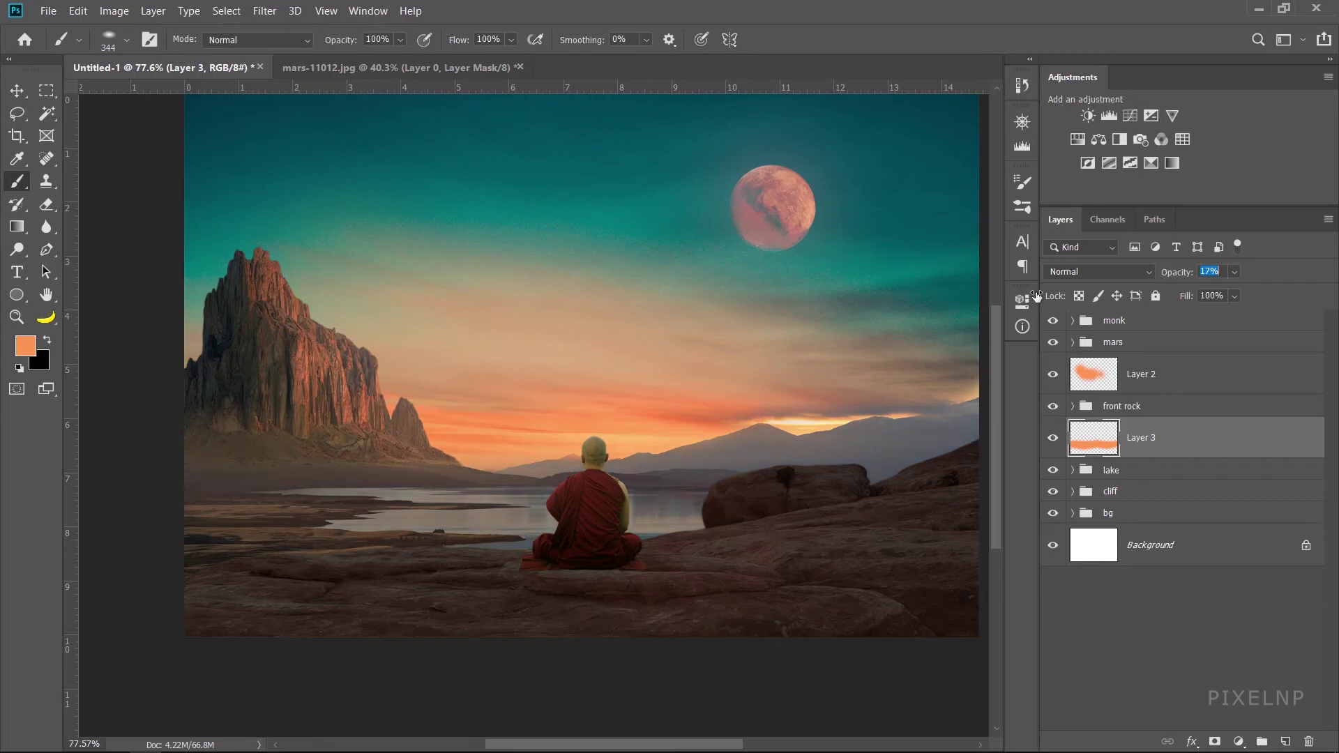
{"action": "key", "text": "Return"}
- On a new layer, set up a white dust brush of about 225 px at 23% flow
{"action": "left_click", "coordinate": [1286, 741]}
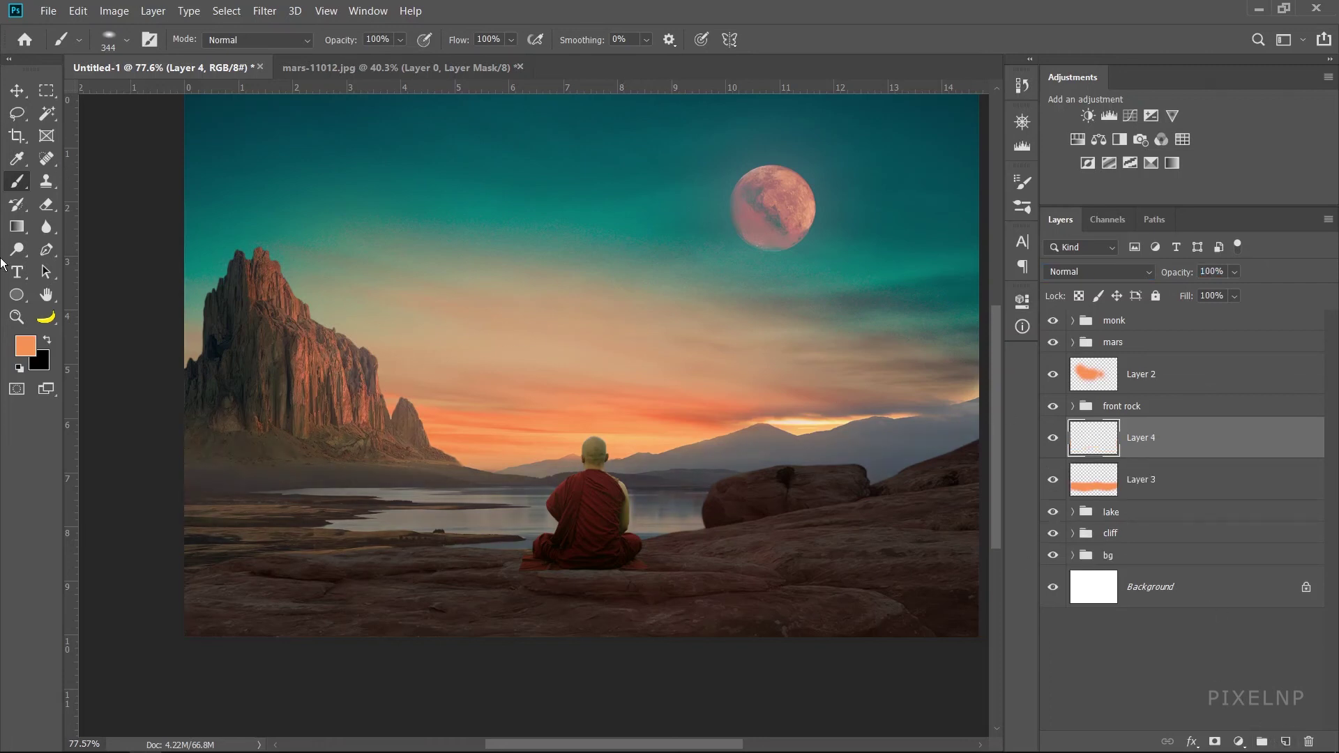
{"action": "left_click", "coordinate": [43, 341]}
{"action": "right_click", "coordinate": [237, 162]}
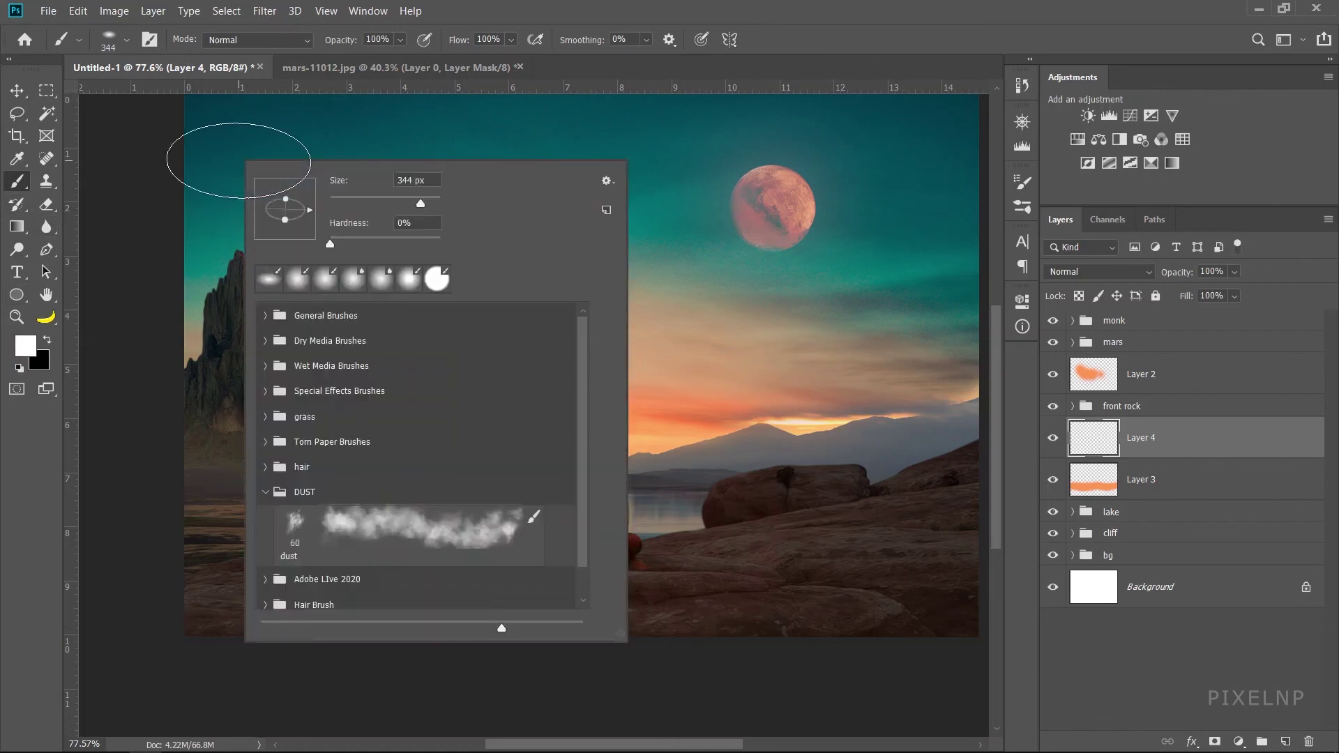
{"action": "left_click", "coordinate": [287, 520]}
{"action": "key", "text": "Return"}
{"action": "left_click_drag", "start_coordinate": [346, 422], "coordinate": [413, 406]}
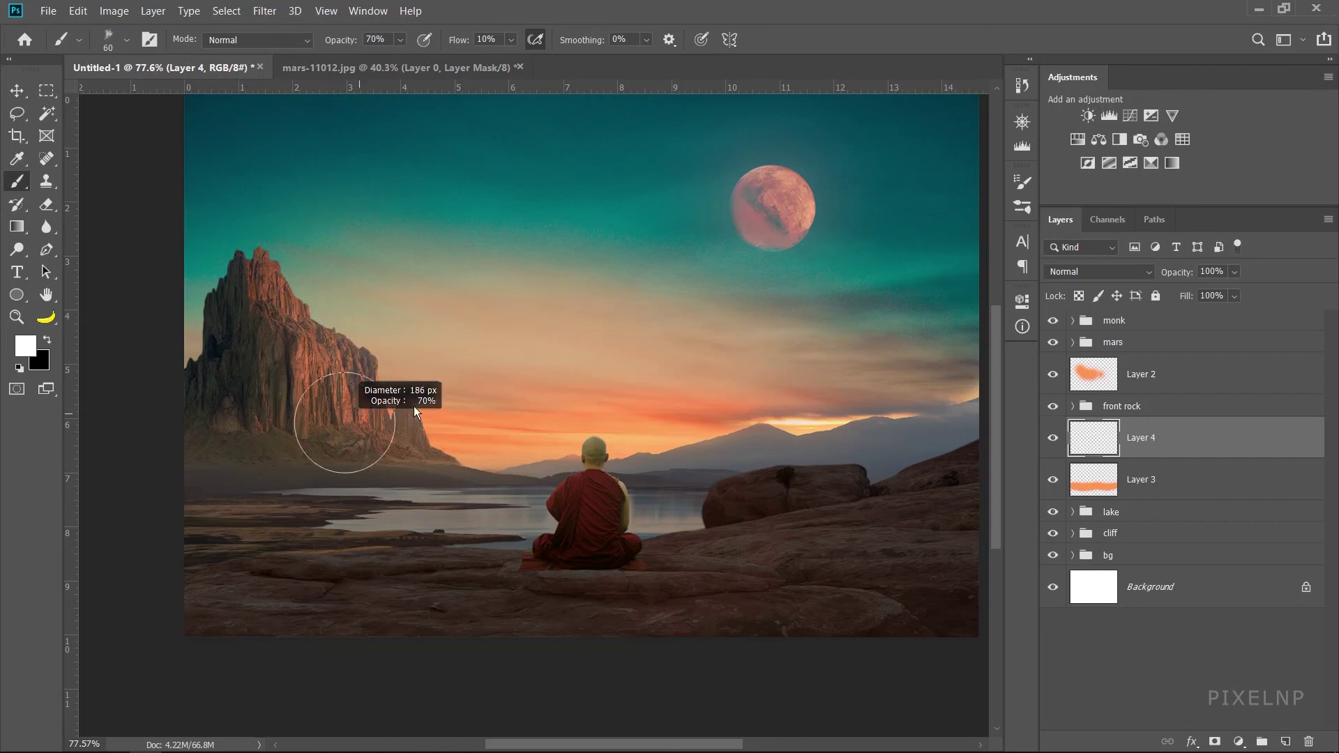
{"action": "left_click_drag", "start_coordinate": [450, 45], "coordinate": [462, 44]}
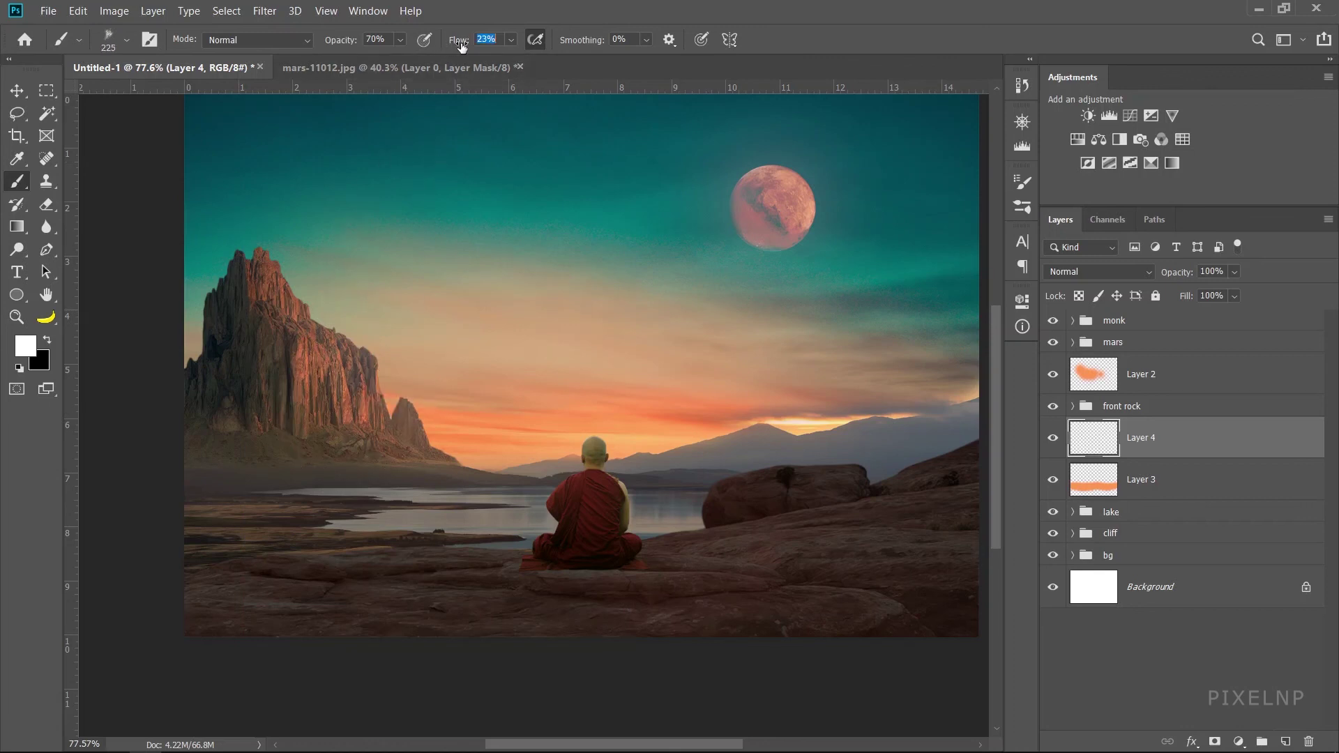
- Paint white mist along the cliff base and lake horizon, then lower the layer to 28% opacity
{"action": "mouse_move", "coordinate": [191, 428]}
{"action": "left_mouse_down"}
{"action": "mouse_move", "coordinate": [906, 477]}
{"action": "mouse_move", "coordinate": [831, 456]}
{"action": "left_mouse_up"}
{"action": "mouse_move", "coordinate": [450, 411]}
{"action": "left_mouse_down"}
{"action": "mouse_move", "coordinate": [321, 440]}
{"action": "mouse_move", "coordinate": [314, 488]}
{"action": "left_mouse_up"}
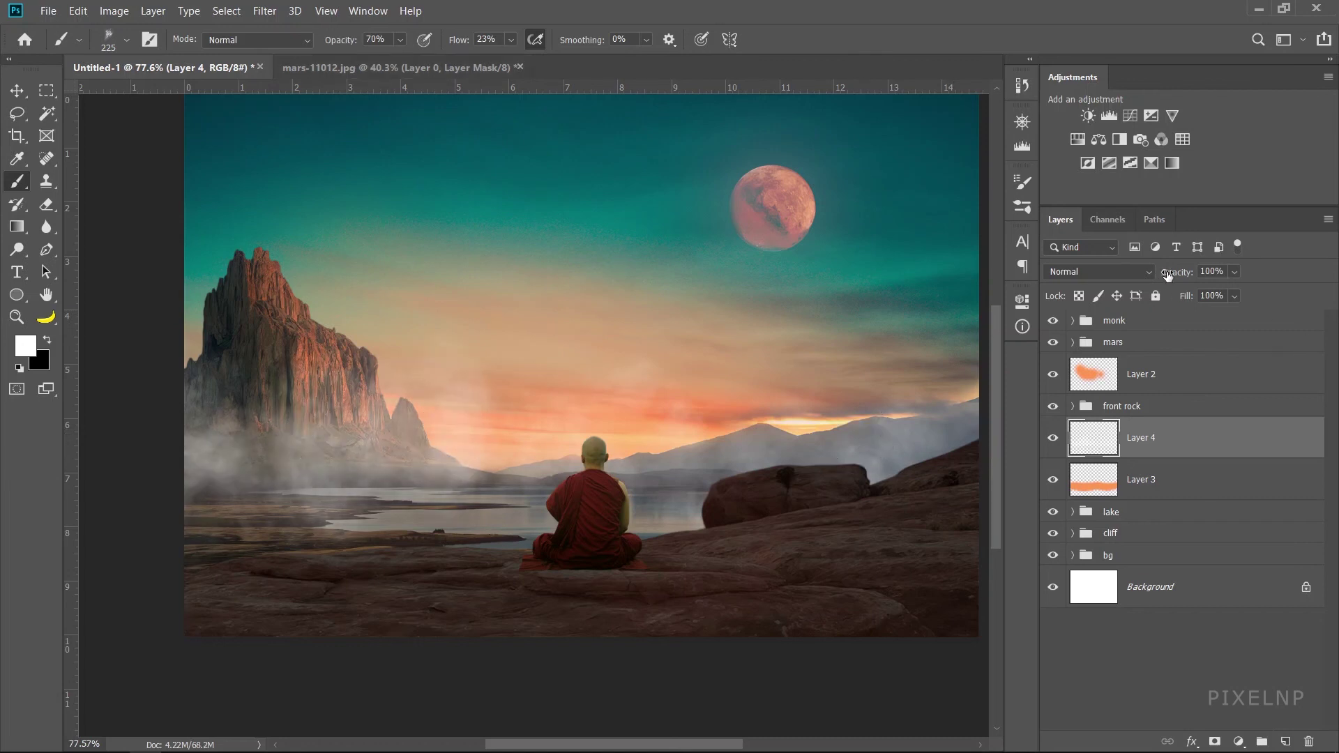
{"action": "left_click_drag", "start_coordinate": [1169, 276], "coordinate": [1065, 295]}
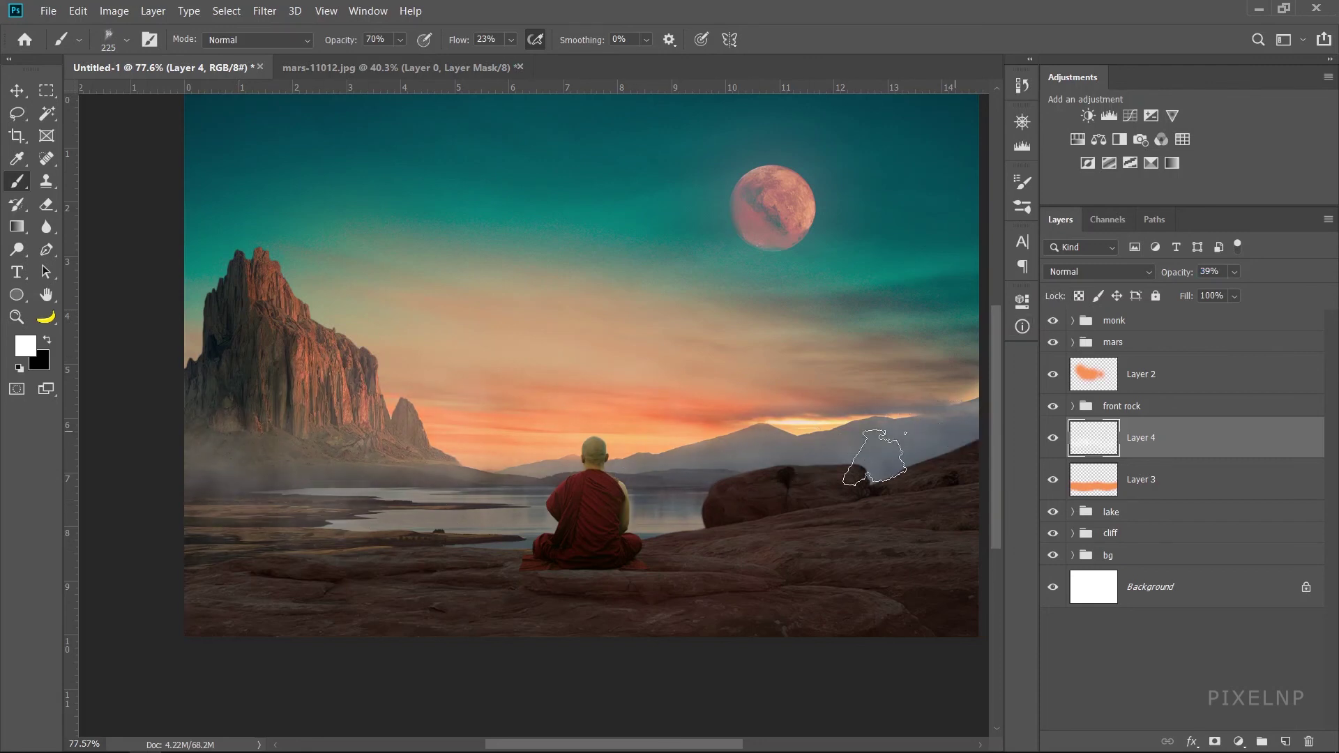
{"action": "left_click_drag", "start_coordinate": [1185, 276], "coordinate": [1165, 279]}
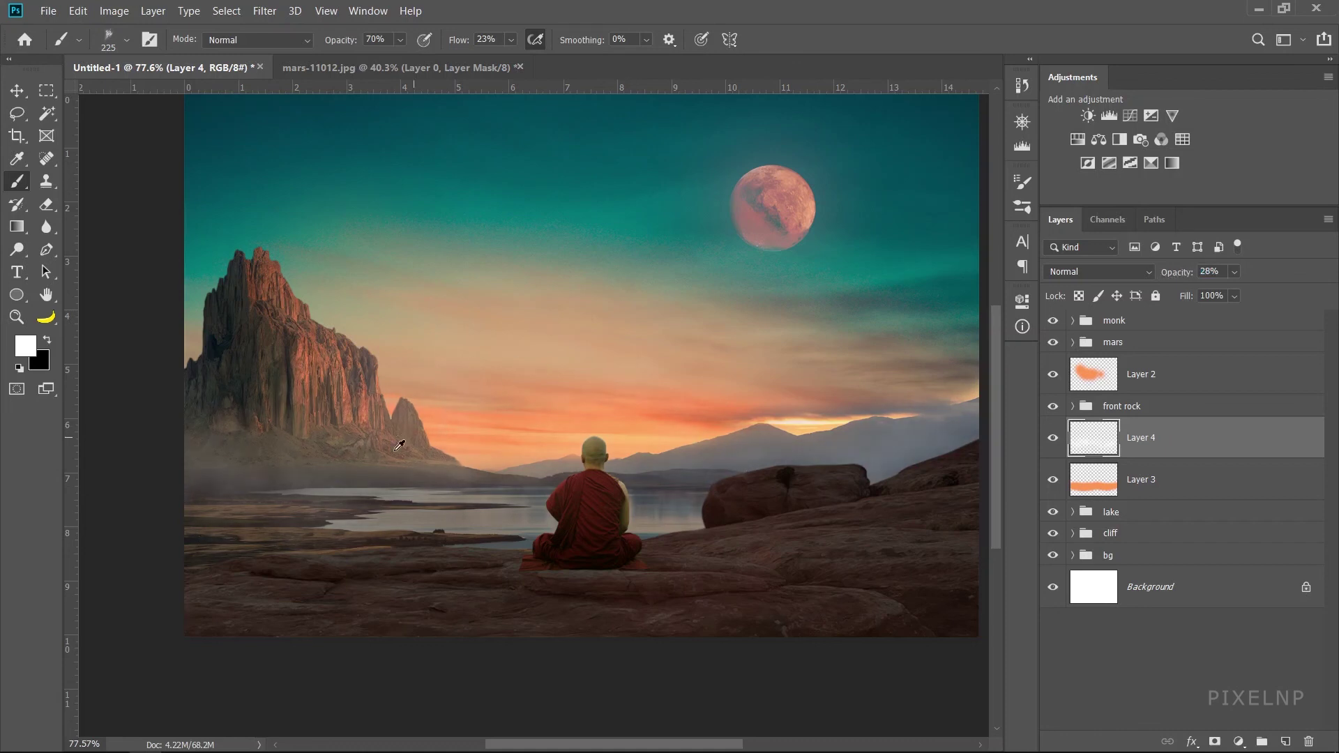
{"action": "scroll", "coordinate": [658, 584], "scroll_direction": "right", "scroll_amount": 2}
{"action": "scroll", "coordinate": [735, 589], "scroll_direction": "up", "scroll_amount": 1}
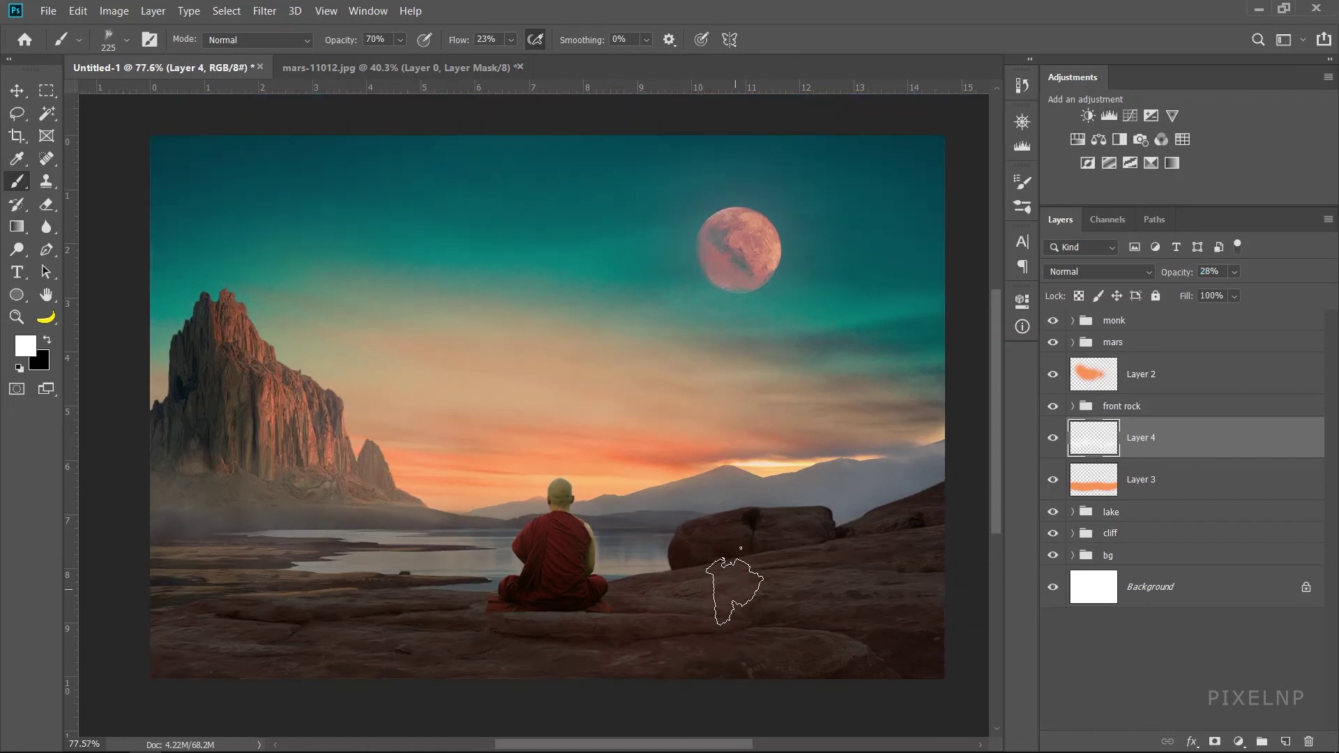
- Bring in the birds image, scale it to about a third and place it in the sky
{"action": "key", "text": "alt+Tab"}
{"action": "key", "text": "alt+Tab"}
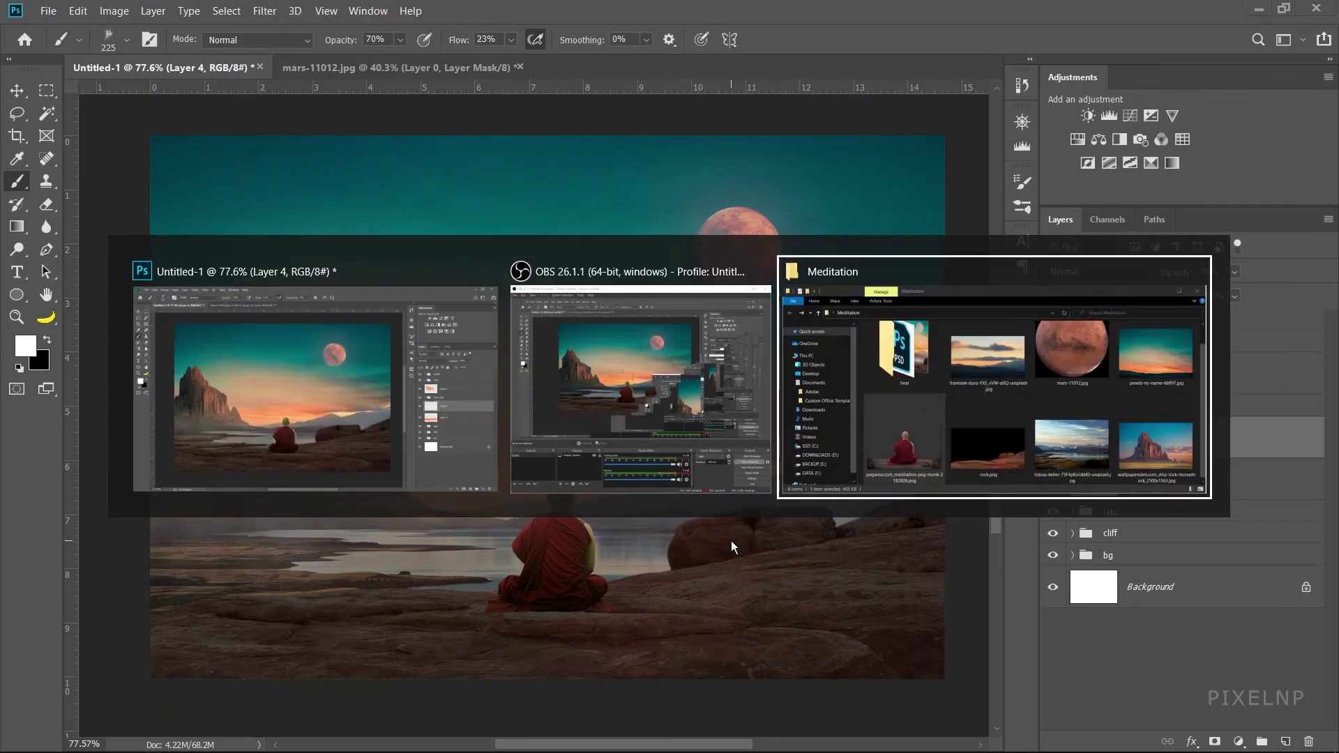
{"action": "left_click_drag", "start_coordinate": [674, 300], "coordinate": [408, 344]}
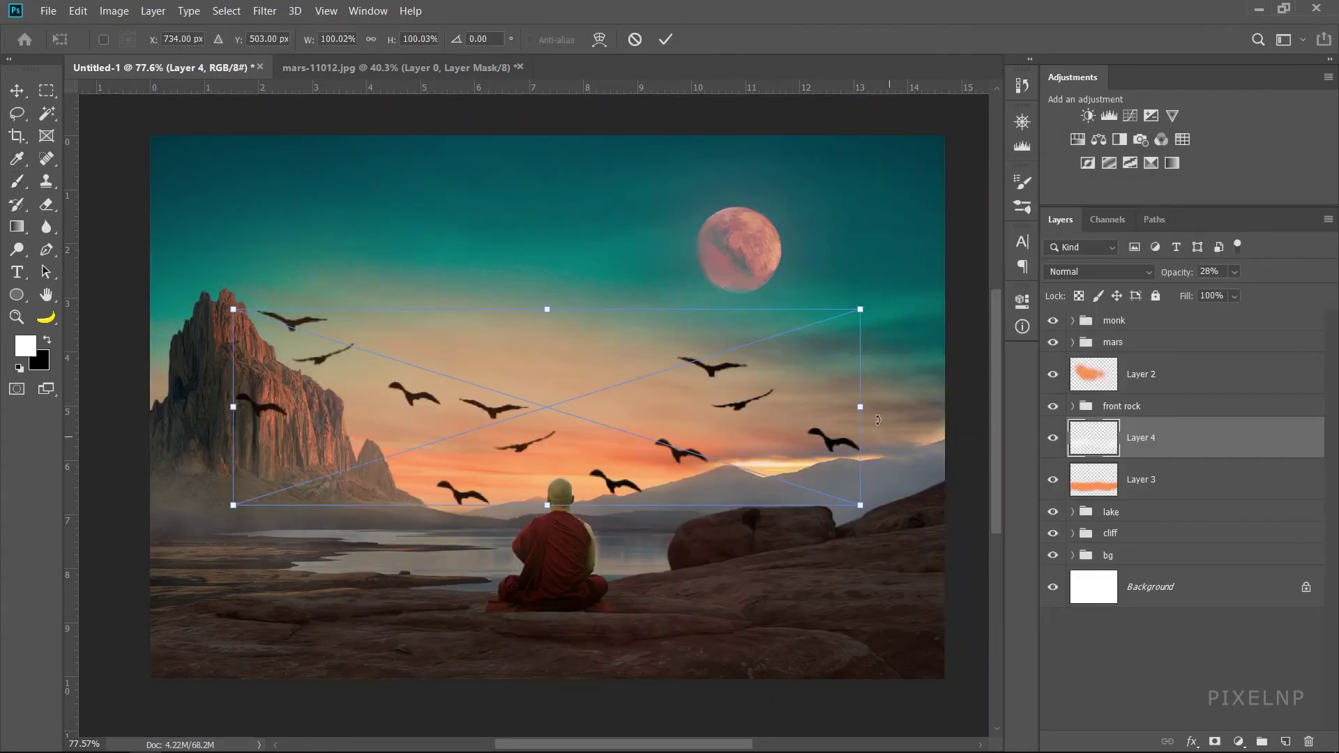
{"action": "left_click_drag", "start_coordinate": [859, 405], "coordinate": [426, 406]}
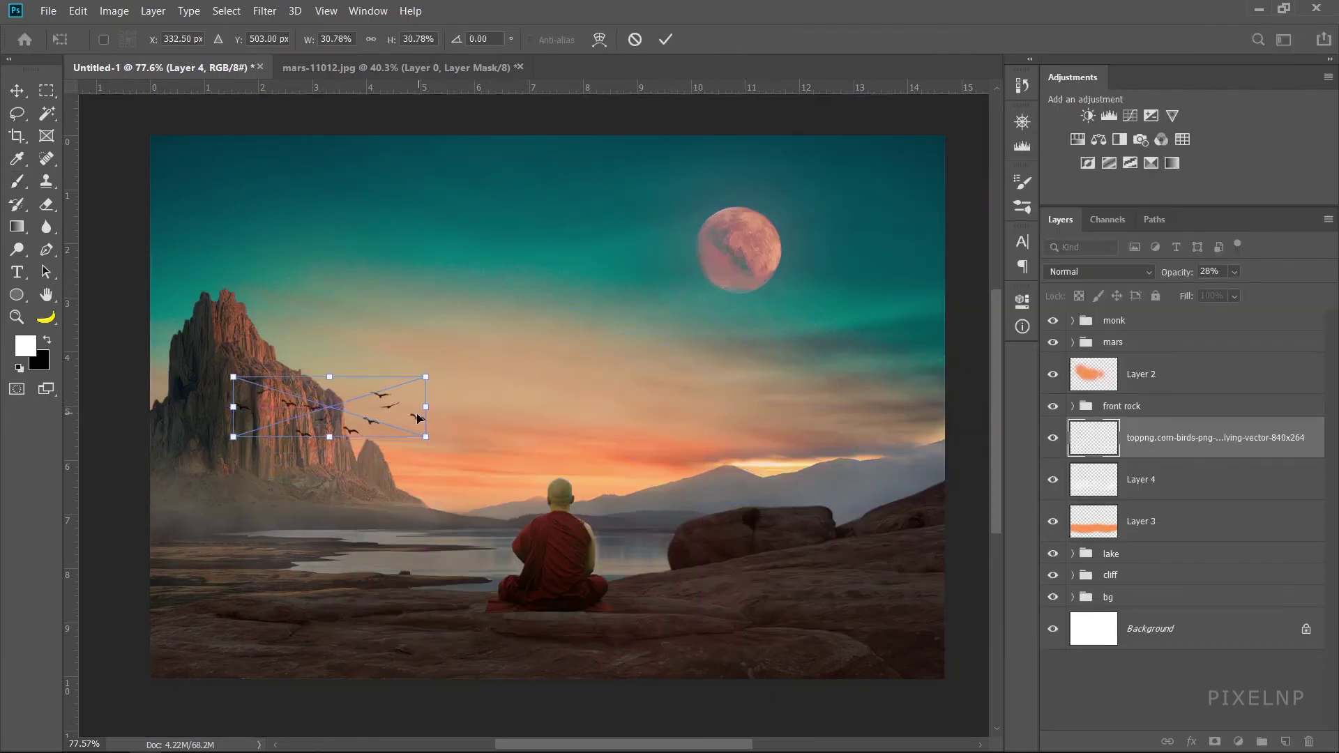
{"action": "mouse_move", "coordinate": [375, 404]}
{"action": "left_mouse_down"}
{"action": "mouse_move", "coordinate": [492, 293]}
{"action": "mouse_move", "coordinate": [469, 293]}
{"action": "left_mouse_up"}
{"action": "left_click", "coordinate": [666, 39]}
- Fade the birds layer to low opacity and add a layer mask to it
{"action": "key", "text": "b"}
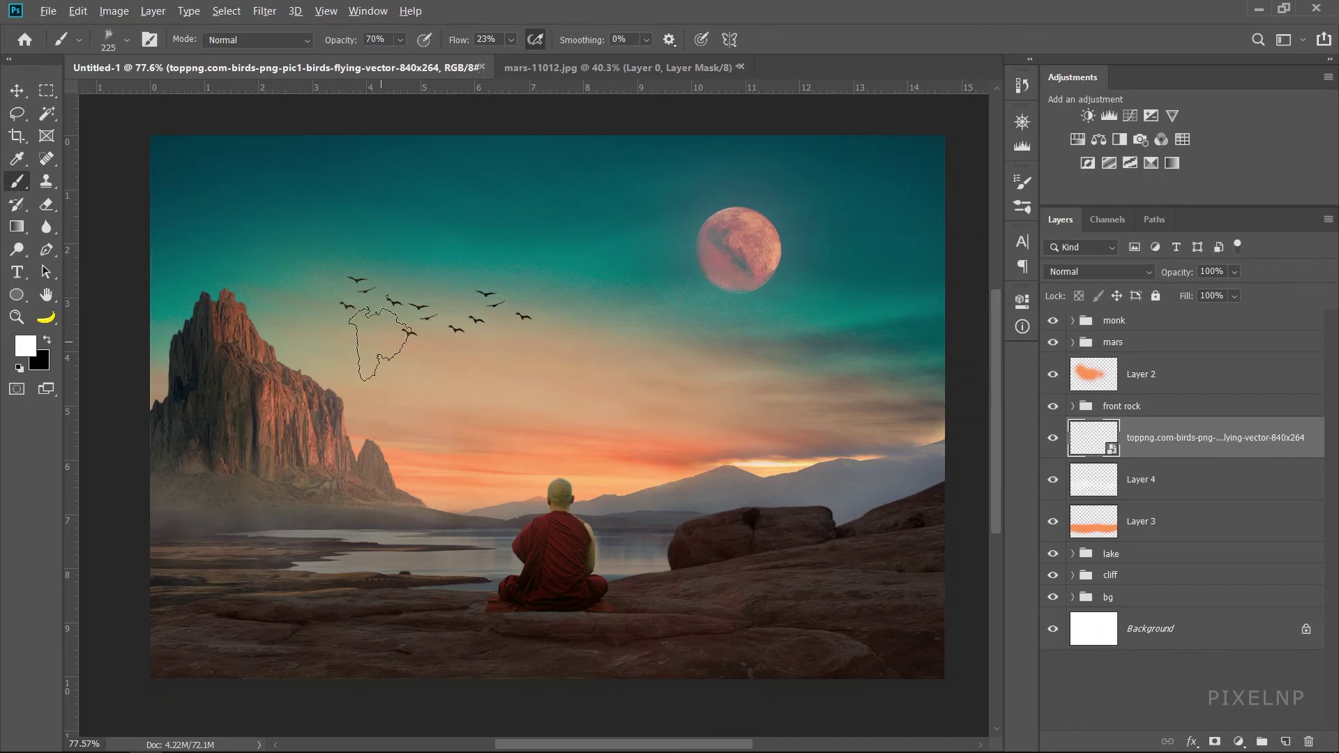
{"action": "scroll", "coordinate": [381, 339], "scroll_direction": "up", "scroll_amount": 1}
{"action": "left_click_drag", "start_coordinate": [1188, 277], "coordinate": [1077, 281]}
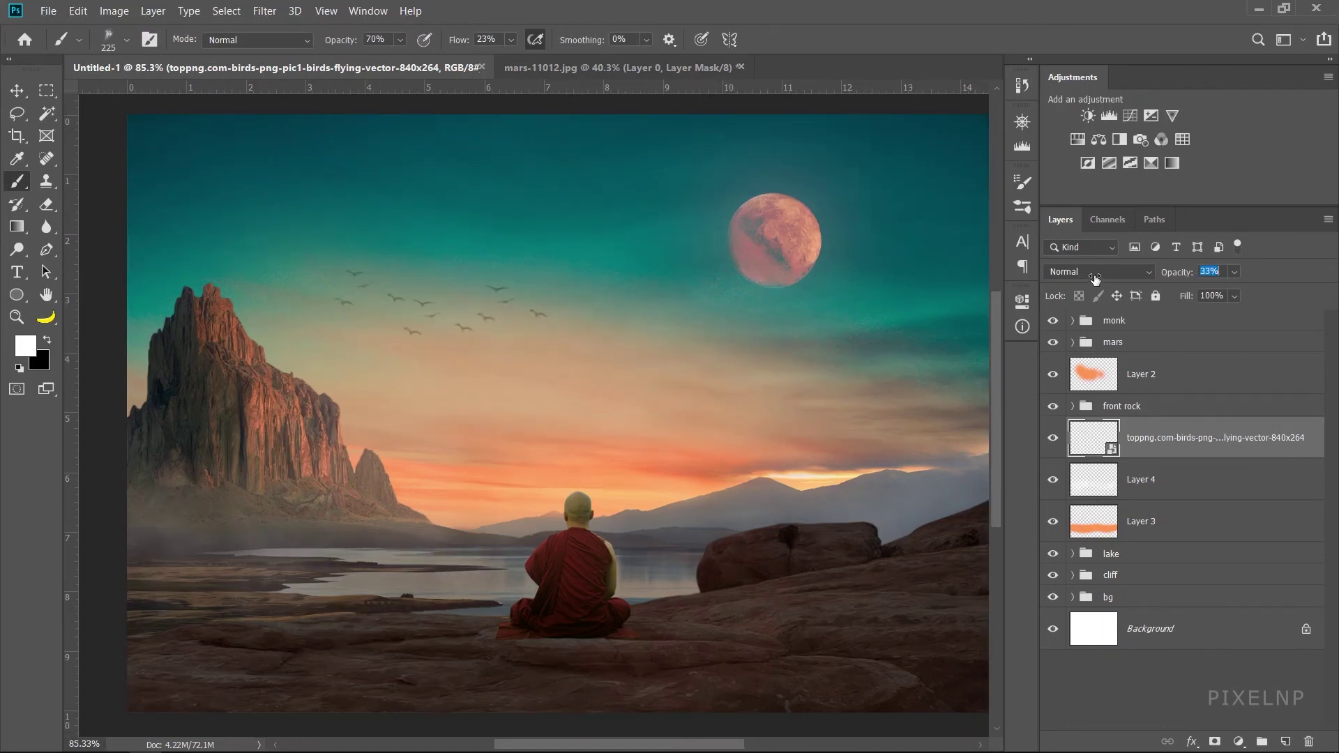
{"action": "left_click", "coordinate": [1215, 741]}
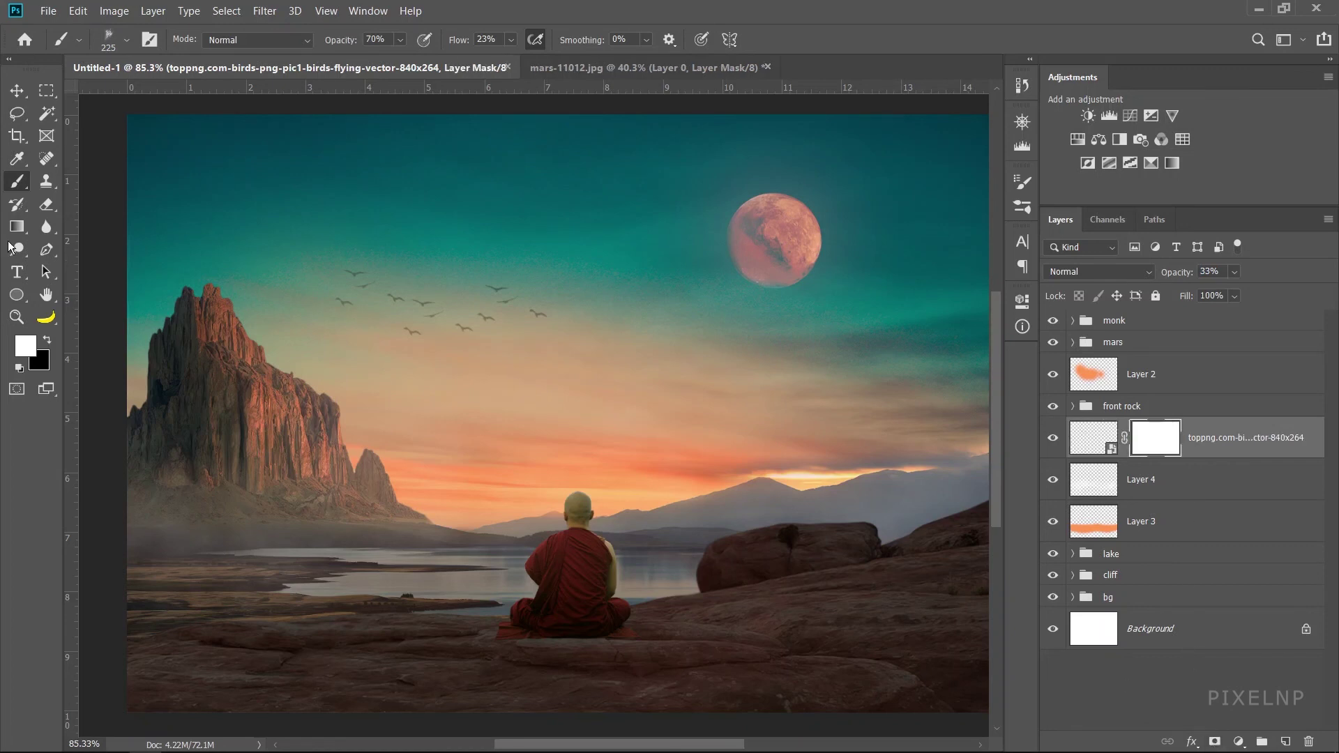
{"action": "scroll", "coordinate": [488, 384], "scroll_direction": "up", "scroll_amount": 1}
{"action": "scroll", "coordinate": [489, 384], "scroll_direction": "up", "scroll_amount": 2}
- Choose a small soft round brush for masking
{"action": "right_click", "coordinate": [607, 273]}
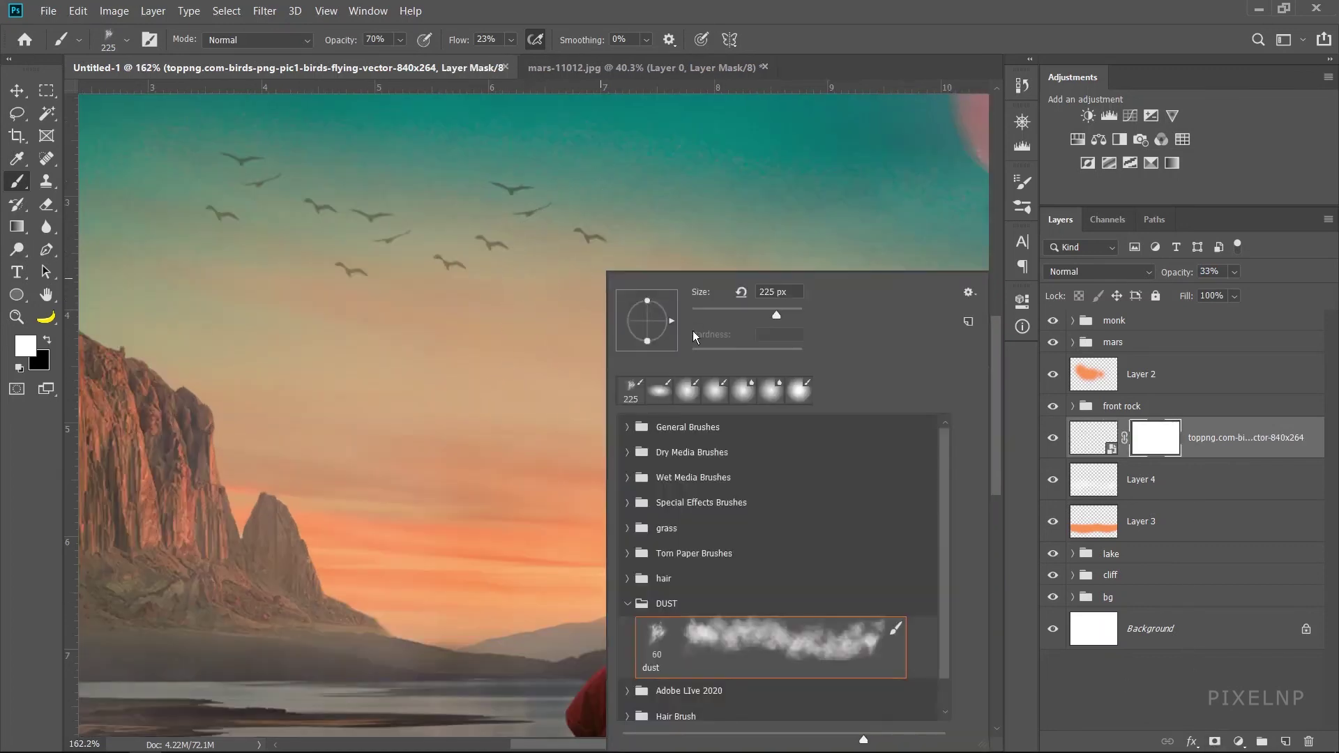
{"action": "left_click", "coordinate": [659, 391]}
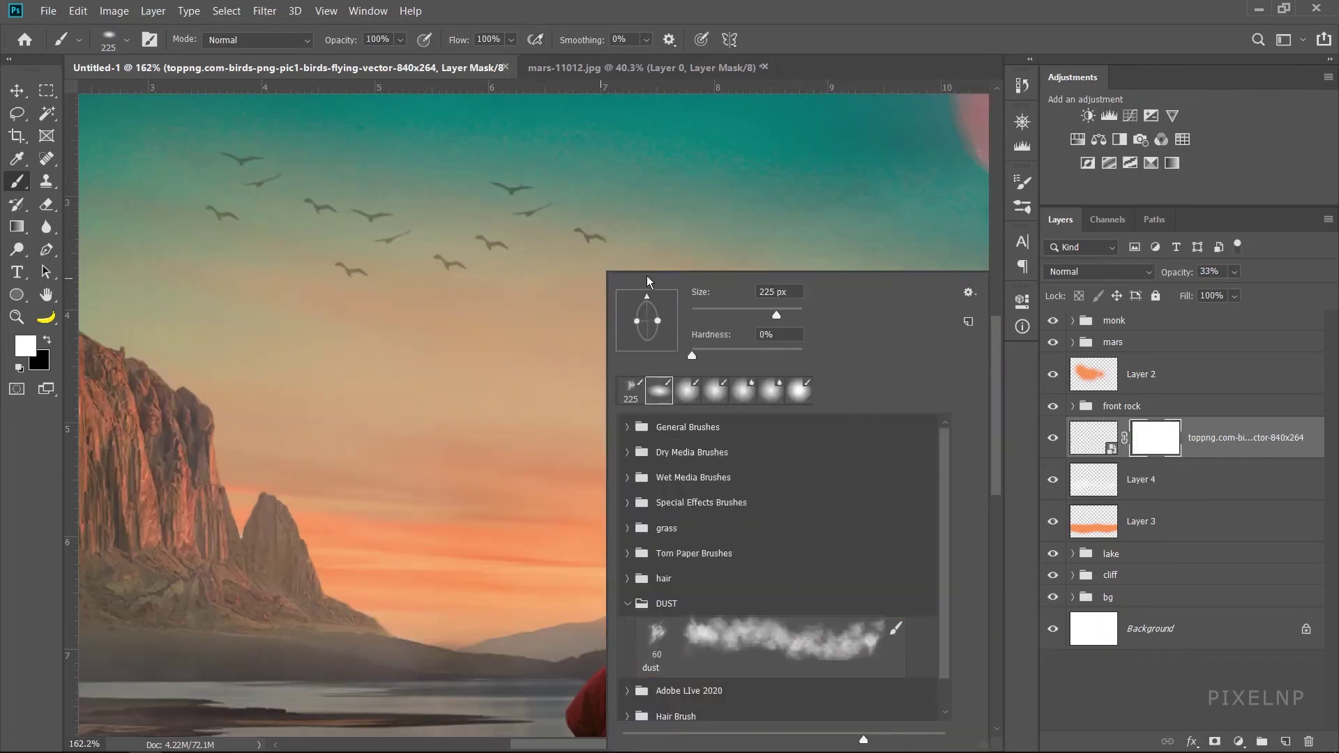
{"action": "left_click", "coordinate": [740, 7]}
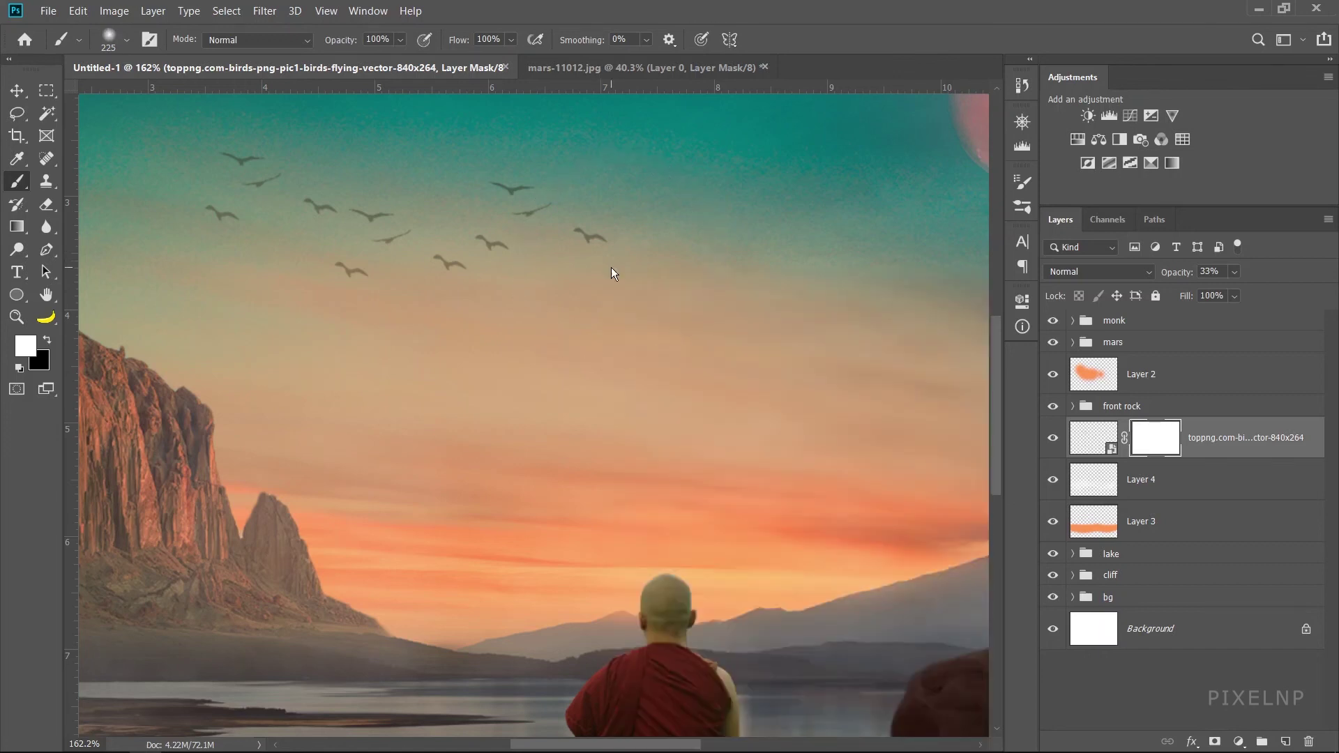
{"action": "left_click_drag", "start_coordinate": [611, 266], "coordinate": [486, 275]}
{"action": "left_click_drag", "start_coordinate": [540, 228], "coordinate": [537, 219]}
- Mask out four birds from the flock and raise the layer opacity slightly
{"action": "left_click", "coordinate": [588, 242]}
{"action": "left_click", "coordinate": [533, 213]}
{"action": "left_click", "coordinate": [259, 183]}
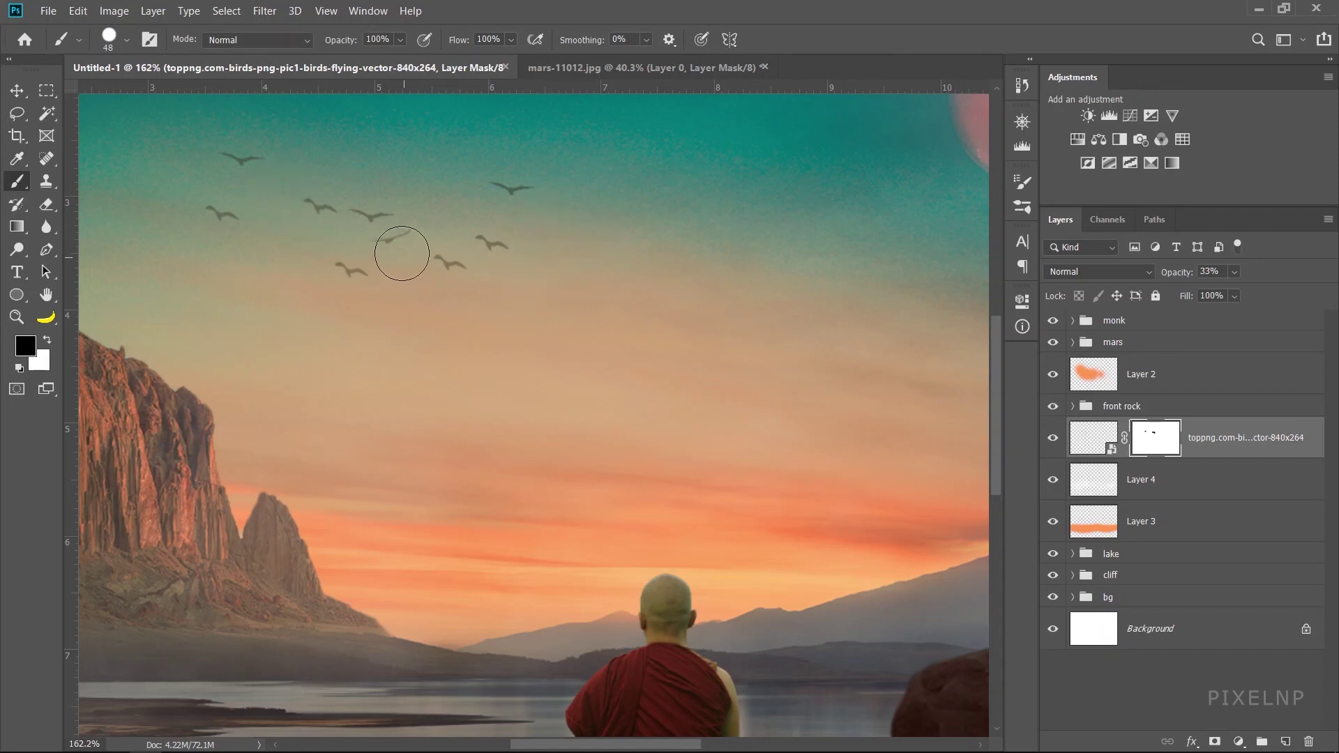
{"action": "left_click", "coordinate": [396, 243]}
{"action": "scroll", "coordinate": [405, 302], "scroll_direction": "down", "scroll_amount": 3}
{"action": "scroll", "coordinate": [413, 434], "scroll_direction": "down", "scroll_amount": 2}
{"action": "scroll", "coordinate": [413, 433], "scroll_direction": "down", "scroll_amount": 2}
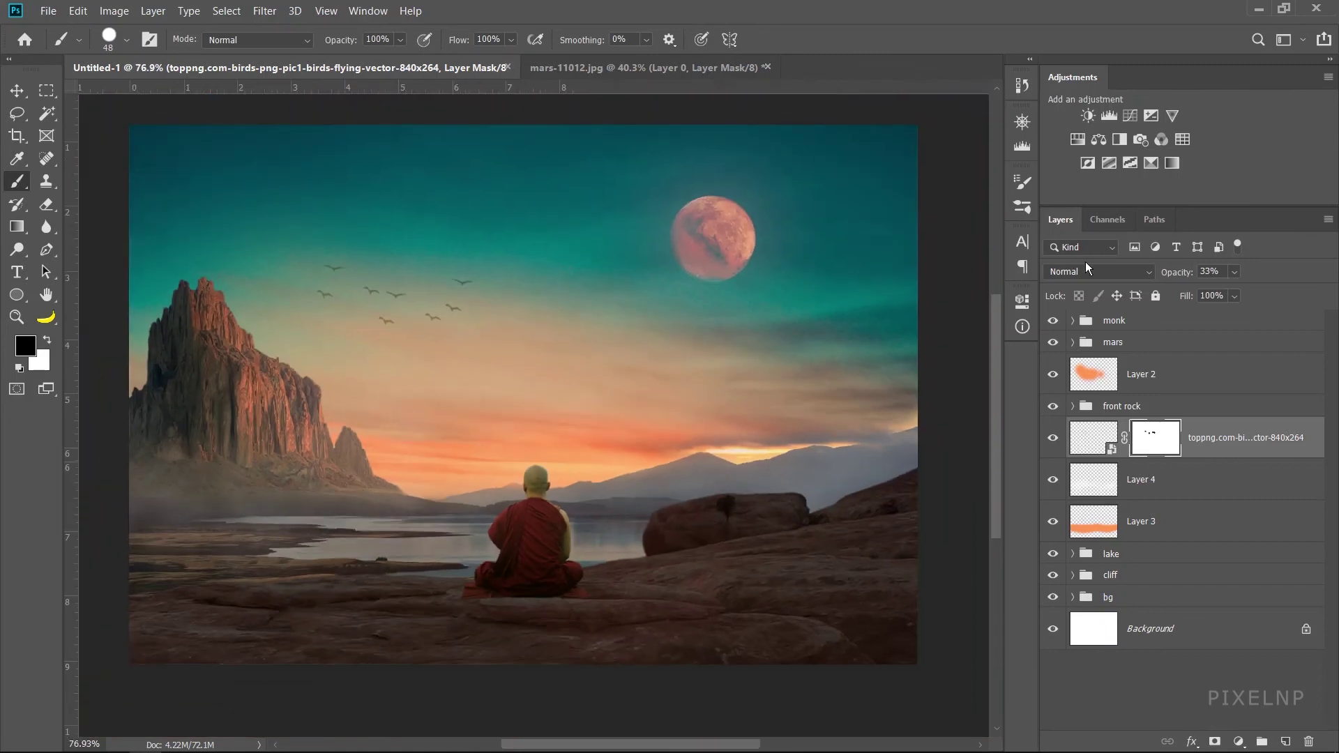
{"action": "left_click_drag", "start_coordinate": [1184, 277], "coordinate": [1187, 278]}
- Add a Kodak 5205 Fuji 3510 Color Lookup above the monk group at about 32% opacity
{"action": "key", "text": "Return"}
{"action": "left_click", "coordinate": [1144, 319]}
{"action": "key", "text": "x"}
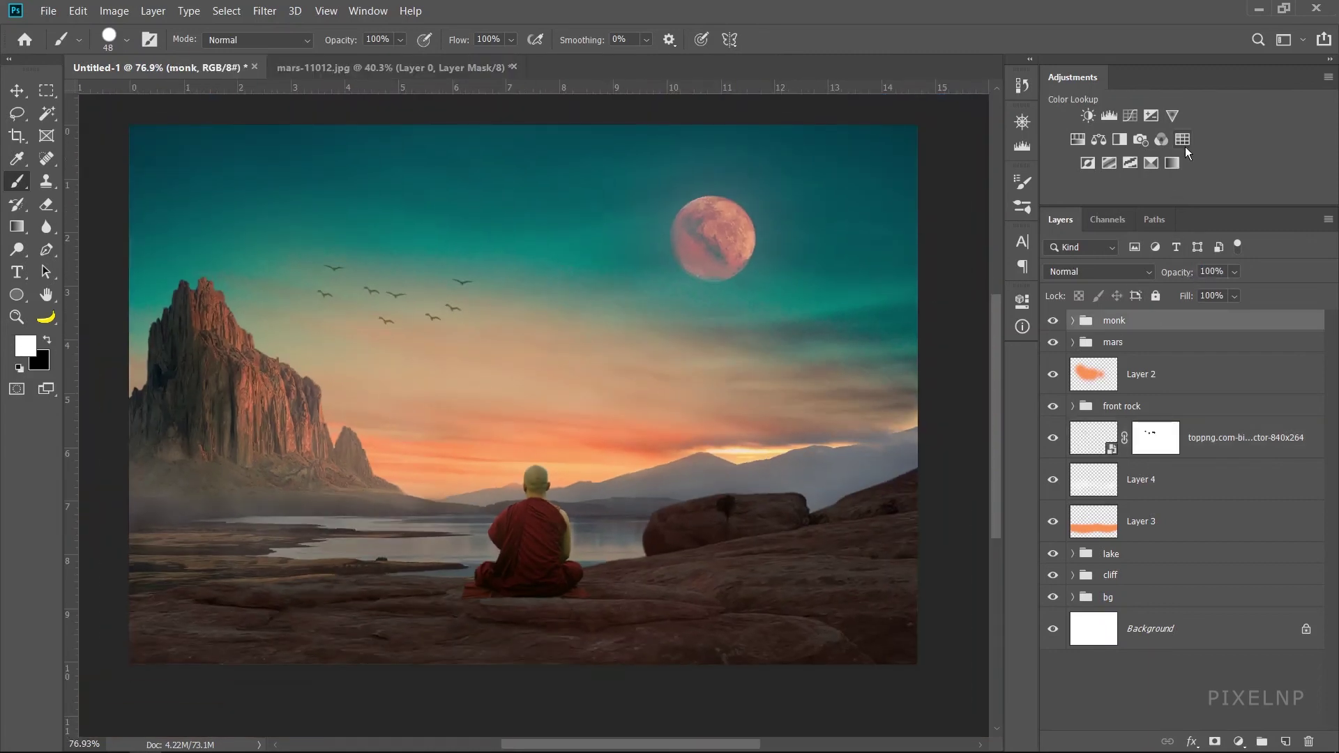
{"action": "left_click", "coordinate": [1184, 140]}
{"action": "left_click", "coordinate": [974, 349]}
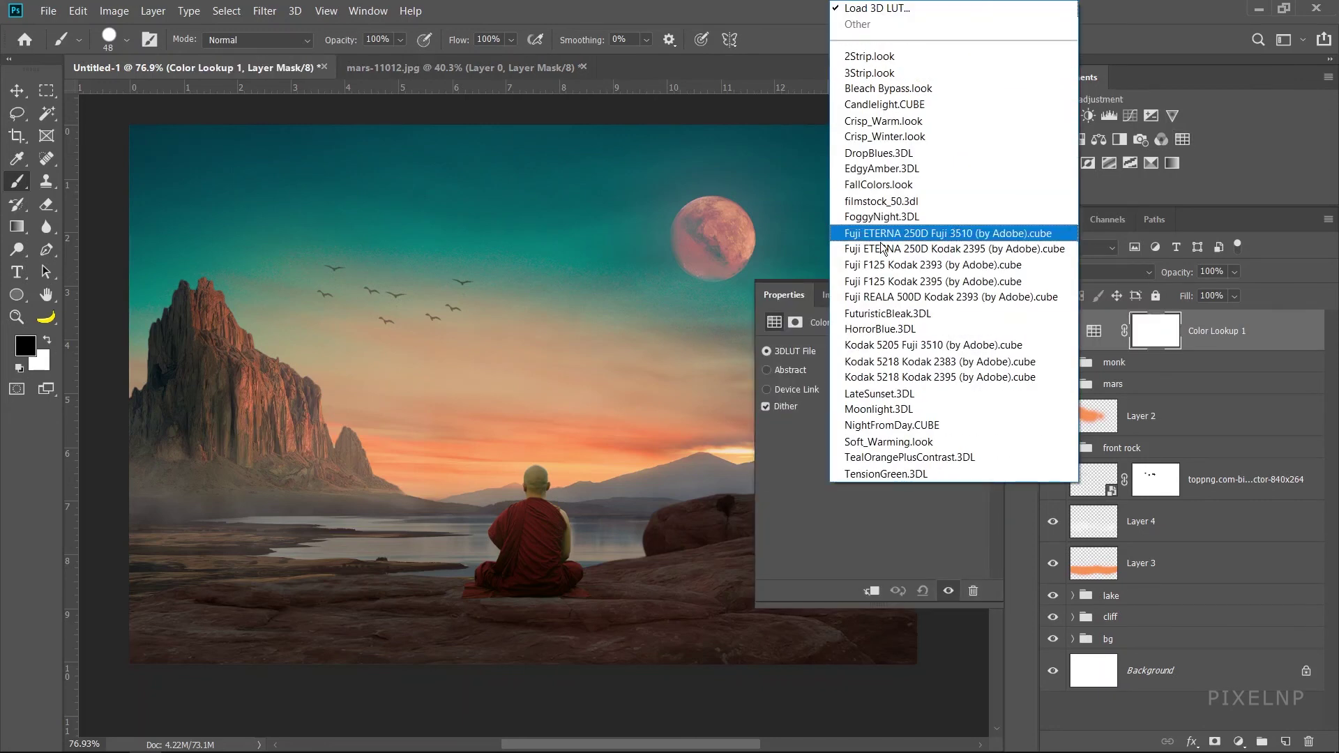
{"action": "left_click", "coordinate": [881, 345]}
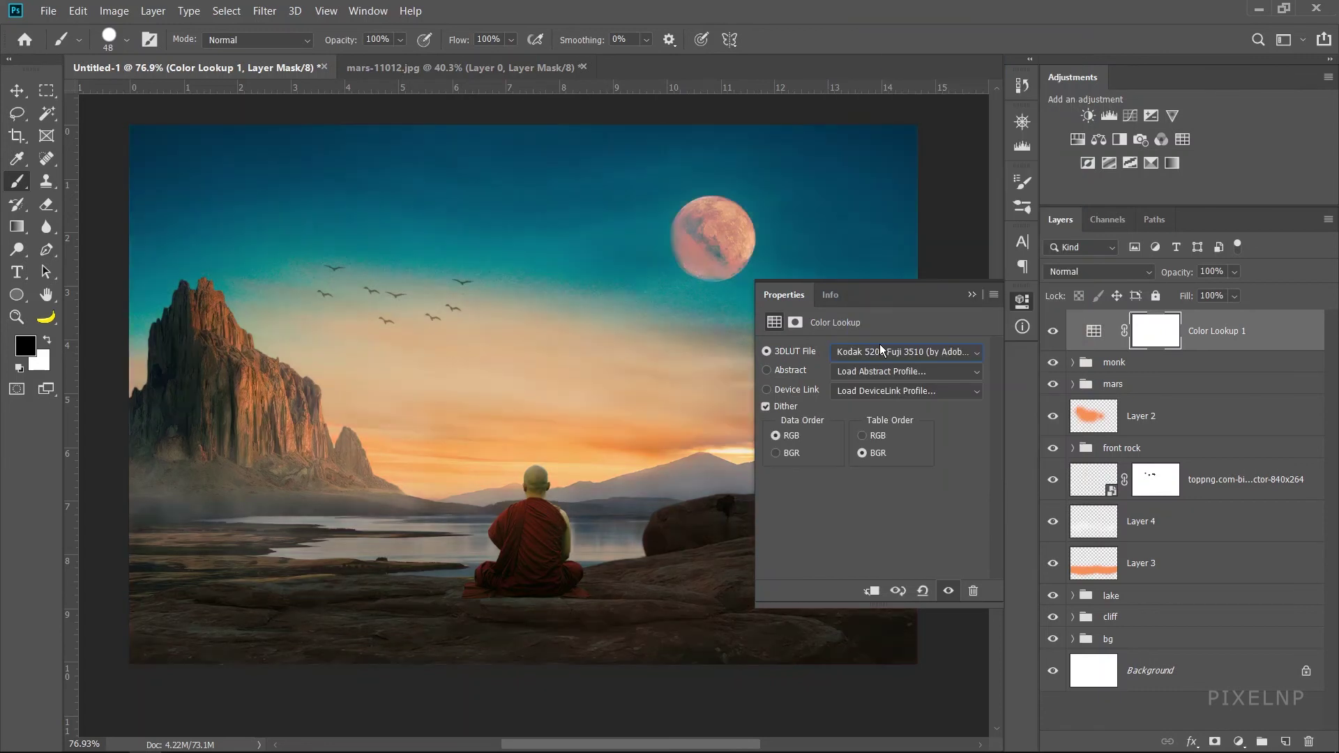
{"action": "left_click", "coordinate": [972, 296]}
{"action": "left_click_drag", "start_coordinate": [1172, 272], "coordinate": [945, 290]}
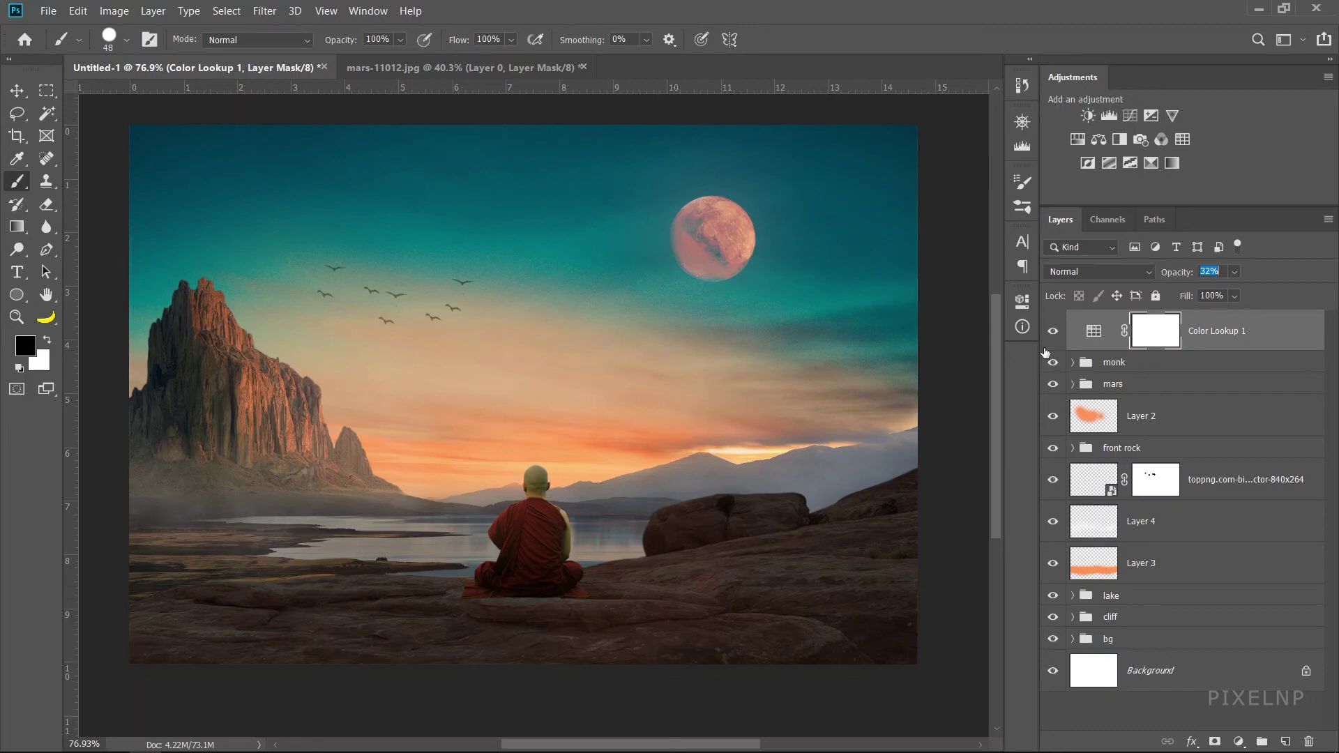
{"action": "left_click", "coordinate": [1094, 331]}
- Stamp all visible layers into a new smart object layer and open it in Camera Raw
{"action": "key", "text": "ctrl+shift+alt+e"}
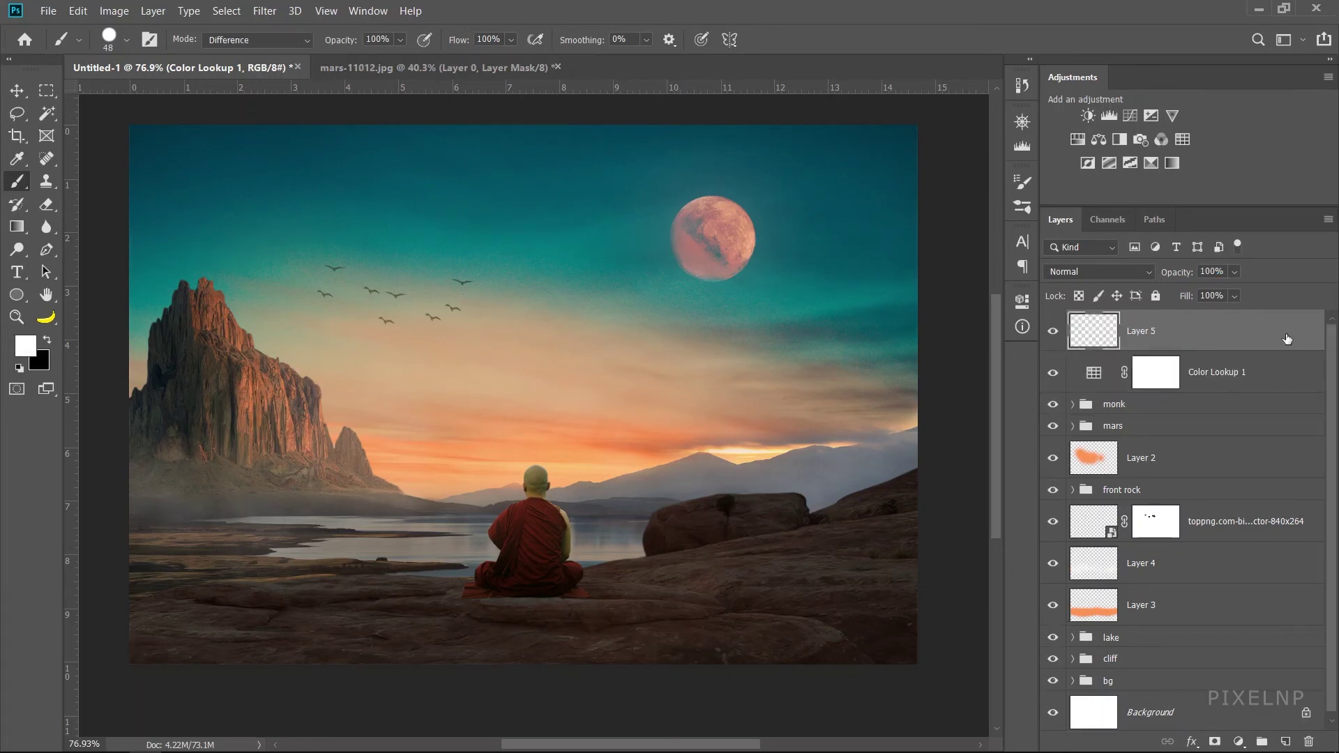
{"action": "left_click", "coordinate": [265, 10]}
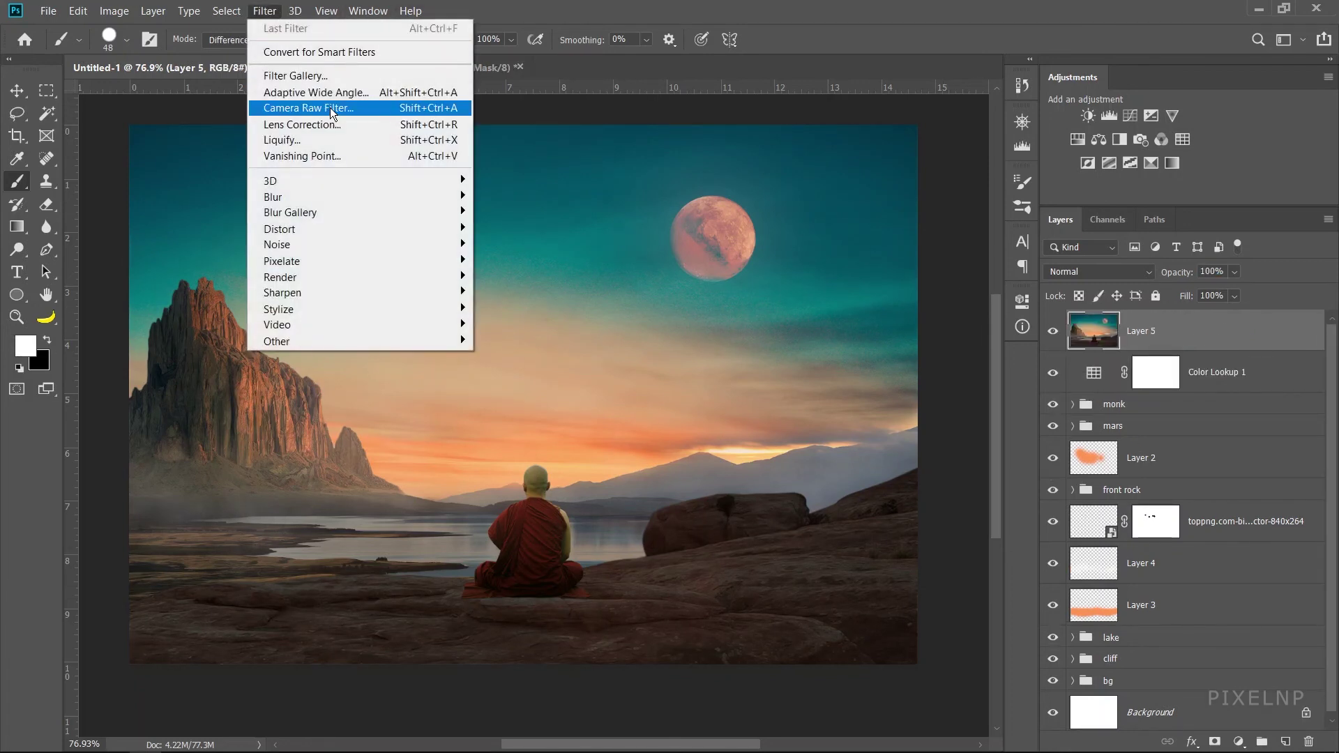
{"action": "left_click", "coordinate": [339, 53]}
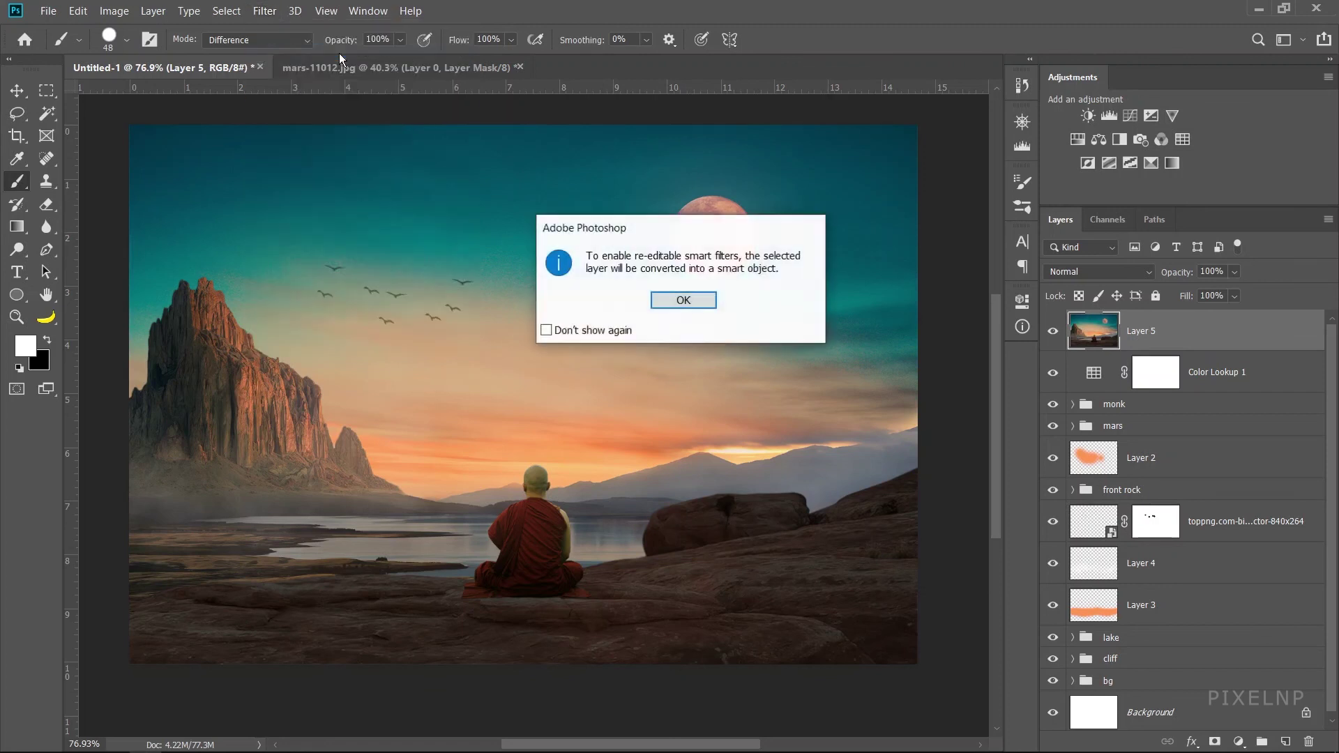
{"action": "left_click", "coordinate": [705, 305]}
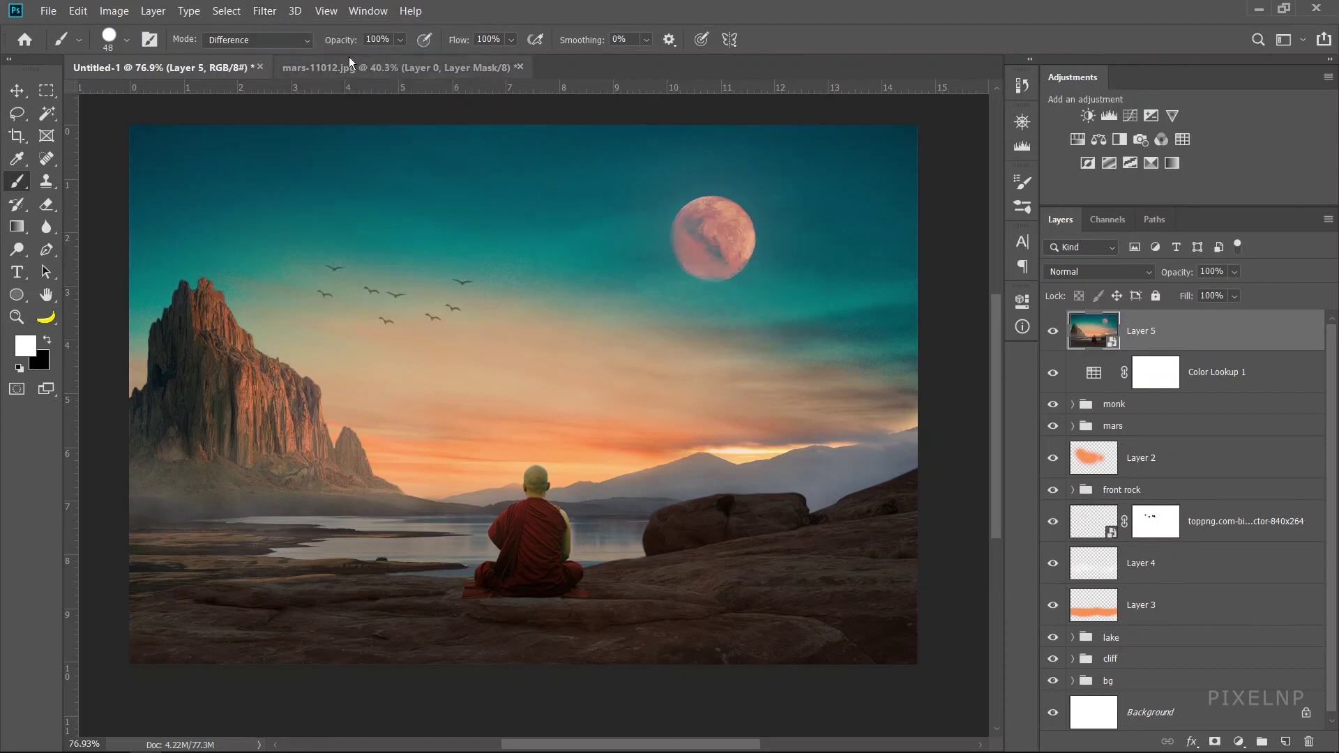
{"action": "left_click", "coordinate": [274, 11]}
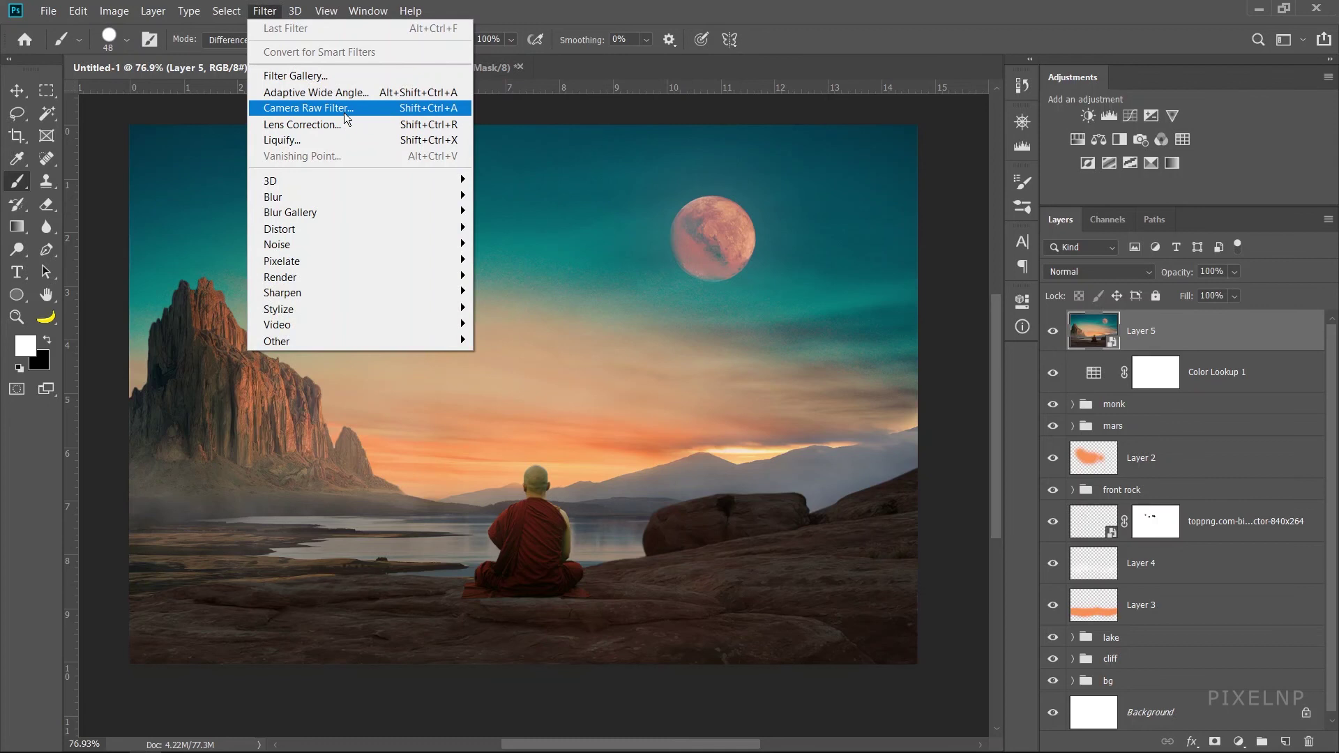
{"action": "left_click", "coordinate": [345, 112]}
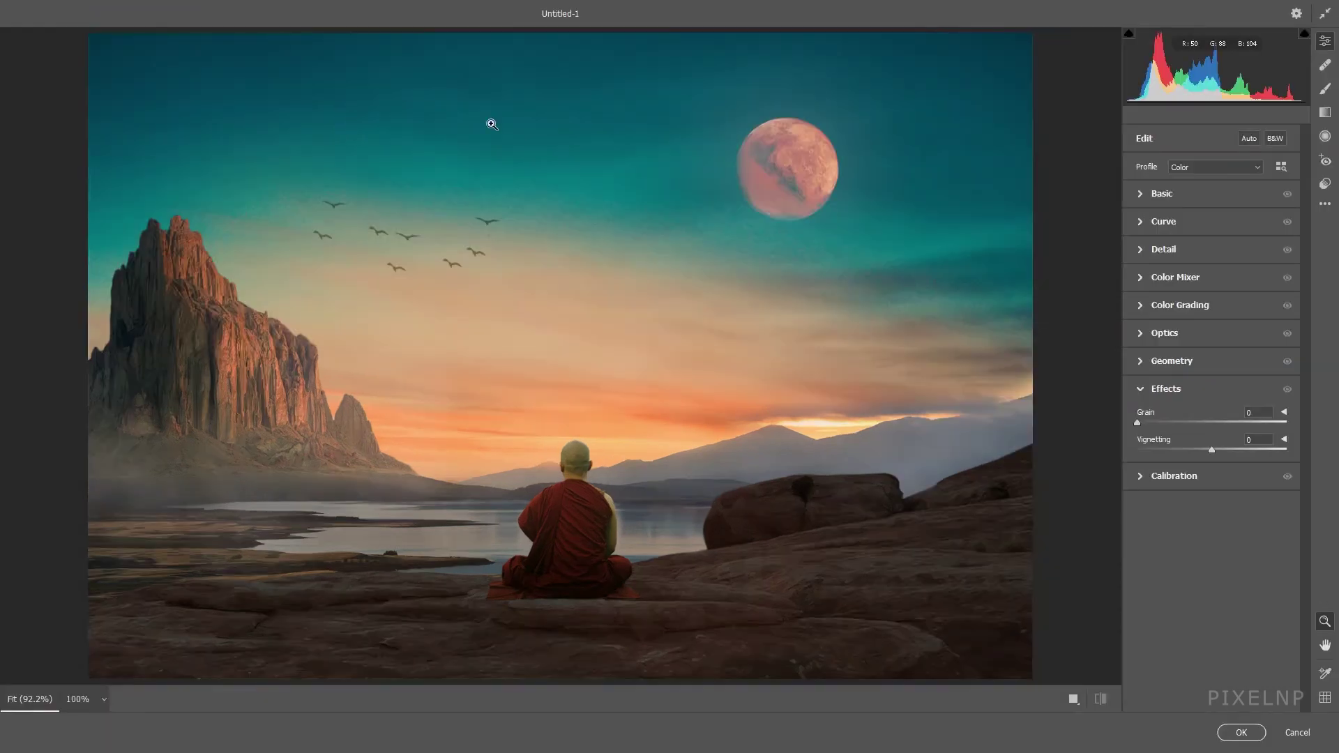
- Warm the image and adjust exposure, contrast, highlights, shadows, clarity and vibrance
{"action": "left_click", "coordinate": [1144, 198]}
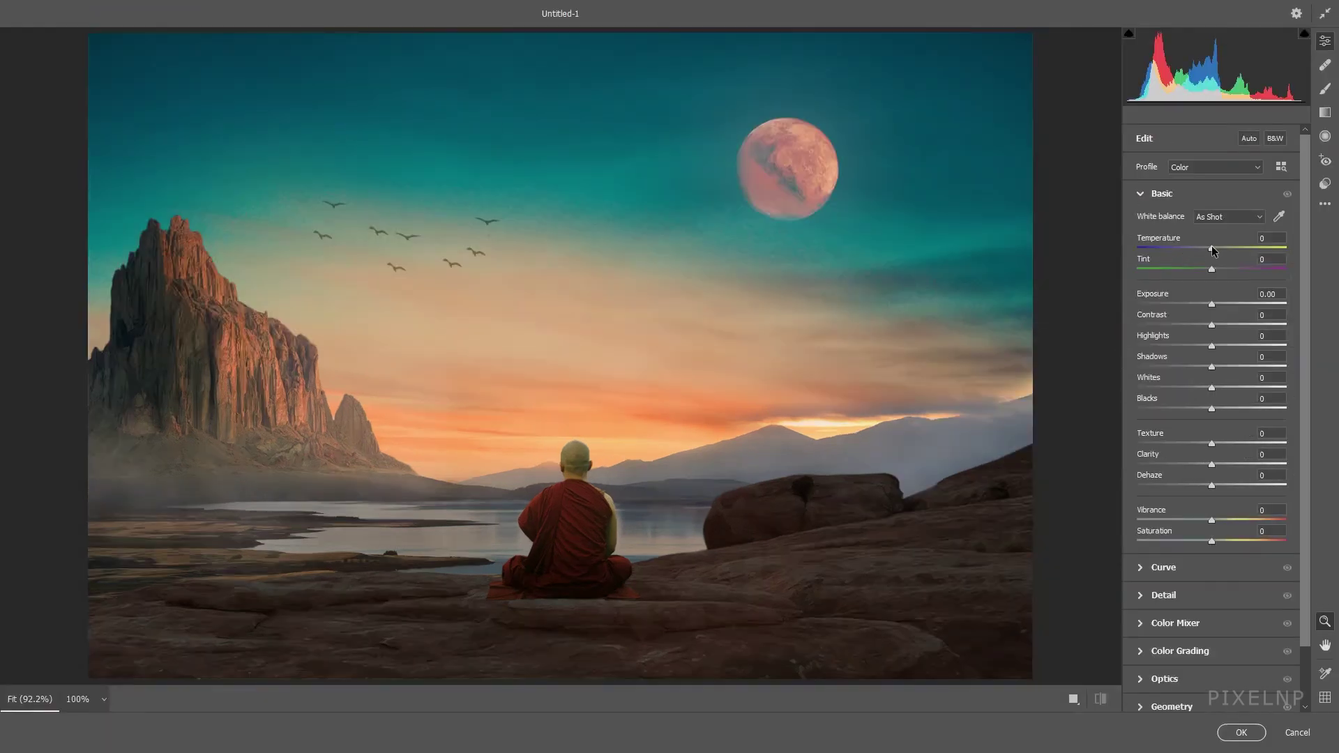
{"action": "left_click_drag", "start_coordinate": [1212, 247], "coordinate": [1216, 248]}
{"action": "left_click", "coordinate": [1212, 305]}
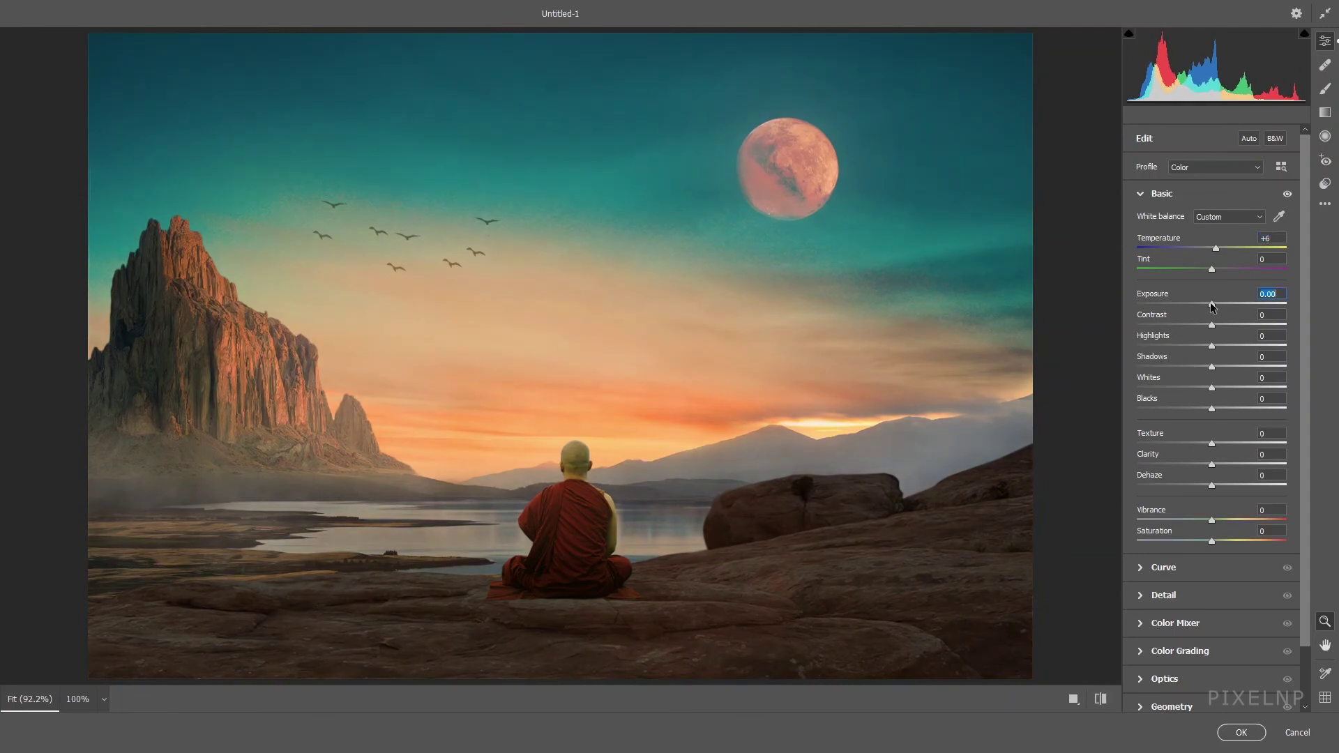
{"action": "mouse_move", "coordinate": [1212, 305]}
{"action": "left_mouse_down"}
{"action": "mouse_move", "coordinate": [1229, 325]}
{"action": "mouse_move", "coordinate": [1164, 346]}
{"action": "mouse_move", "coordinate": [1224, 367]}
{"action": "mouse_move", "coordinate": [1204, 388]}
{"action": "mouse_move", "coordinate": [1219, 408]}
{"action": "left_mouse_up"}
{"action": "left_click", "coordinate": [1215, 389]}
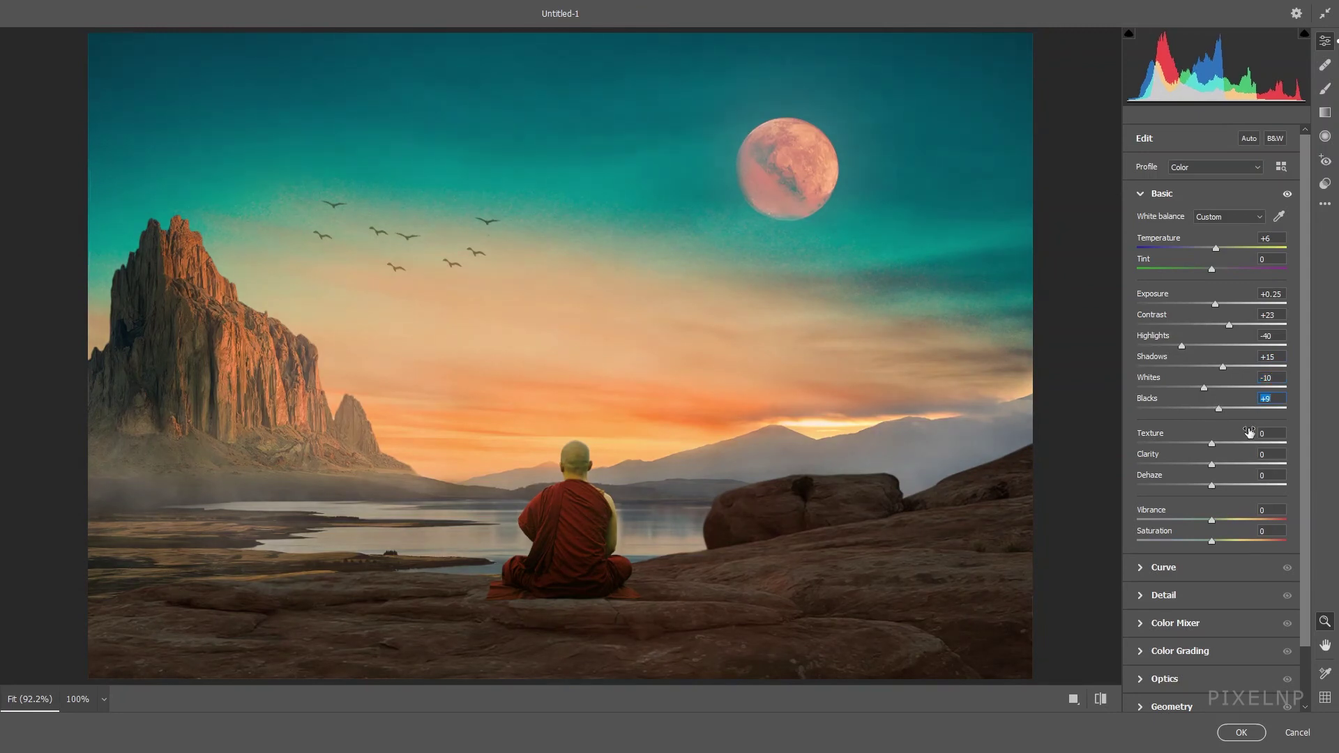
{"action": "left_click_drag", "start_coordinate": [1216, 304], "coordinate": [1214, 304]}
{"action": "mouse_move", "coordinate": [1211, 464]}
{"action": "left_mouse_down"}
{"action": "mouse_move", "coordinate": [1250, 465]}
{"action": "mouse_move", "coordinate": [1199, 444]}
{"action": "left_mouse_up"}
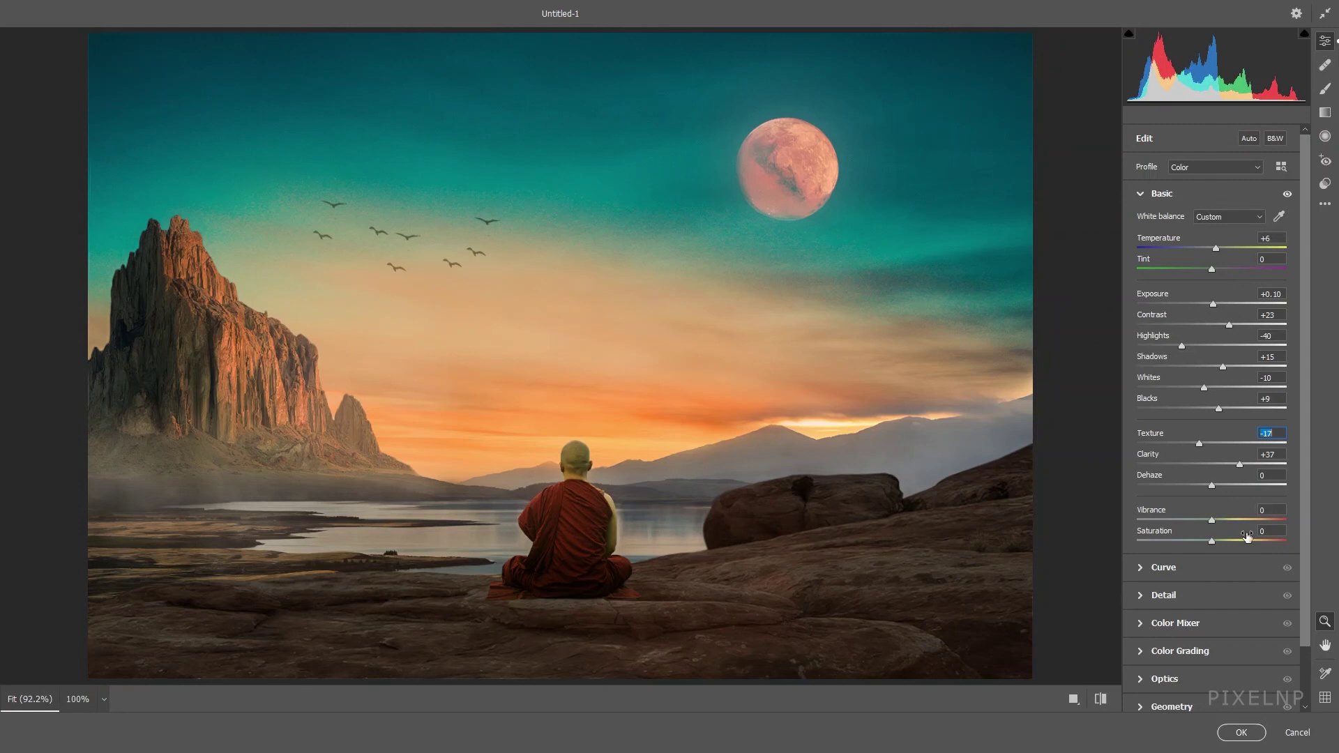
{"action": "mouse_move", "coordinate": [1211, 520]}
{"action": "left_mouse_down"}
{"action": "mouse_move", "coordinate": [1225, 521]}
{"action": "mouse_move", "coordinate": [1204, 541]}
{"action": "left_mouse_up"}
- Tone down the yellows, add light grain and a soft vignette, and apply the Camera Raw edits
{"action": "scroll", "coordinate": [1205, 548], "scroll_direction": "down", "scroll_amount": 1}
{"action": "left_click", "coordinate": [1176, 558]}
{"action": "left_click_drag", "start_coordinate": [1212, 399], "coordinate": [1203, 401]}
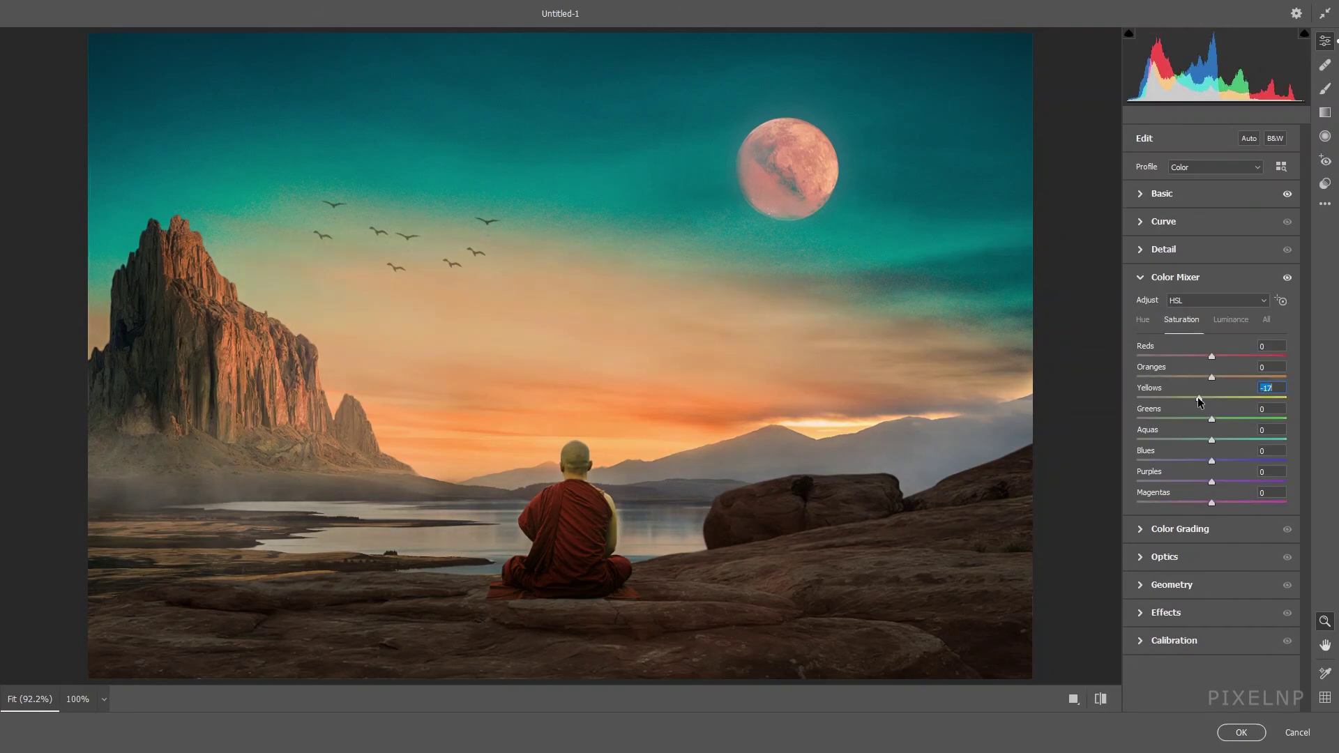
{"action": "left_click", "coordinate": [1164, 277]}
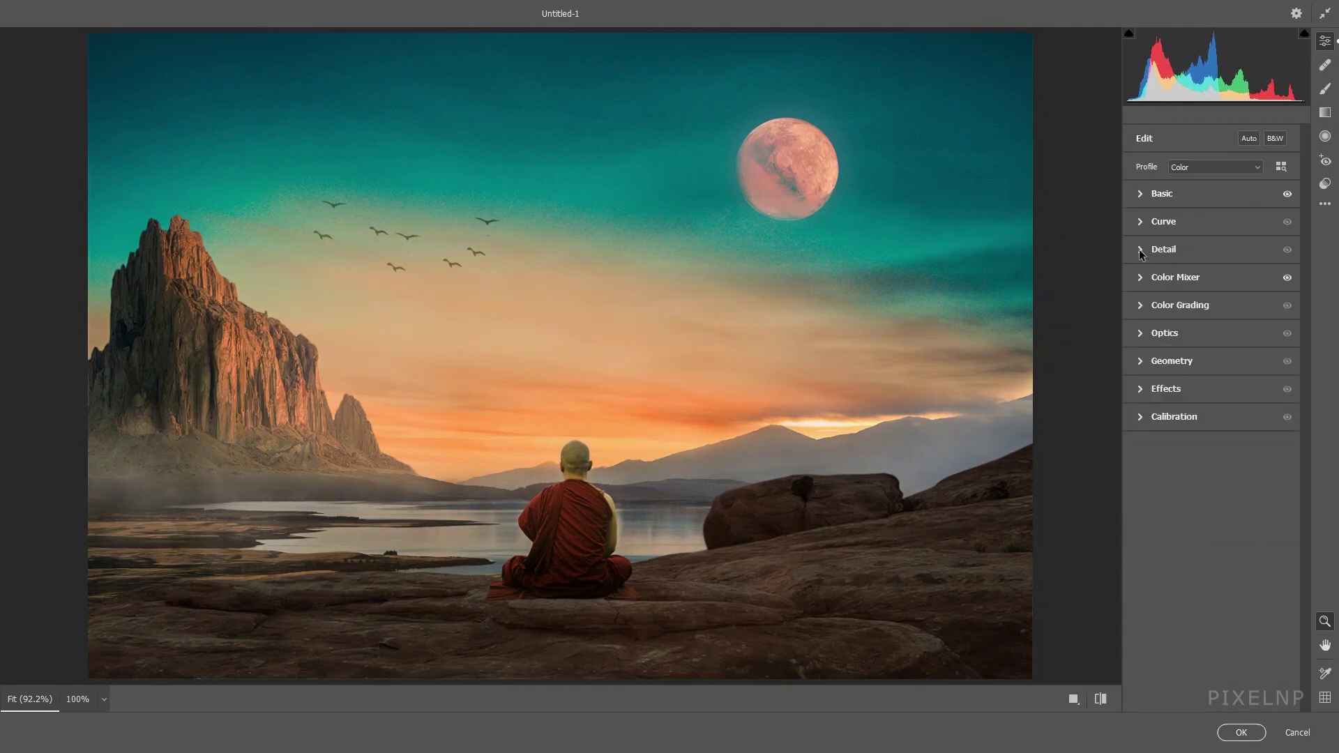
{"action": "left_click", "coordinate": [1144, 249]}
{"action": "left_click", "coordinate": [1167, 507]}
{"action": "left_click_drag", "start_coordinate": [1138, 423], "coordinate": [1205, 449]}
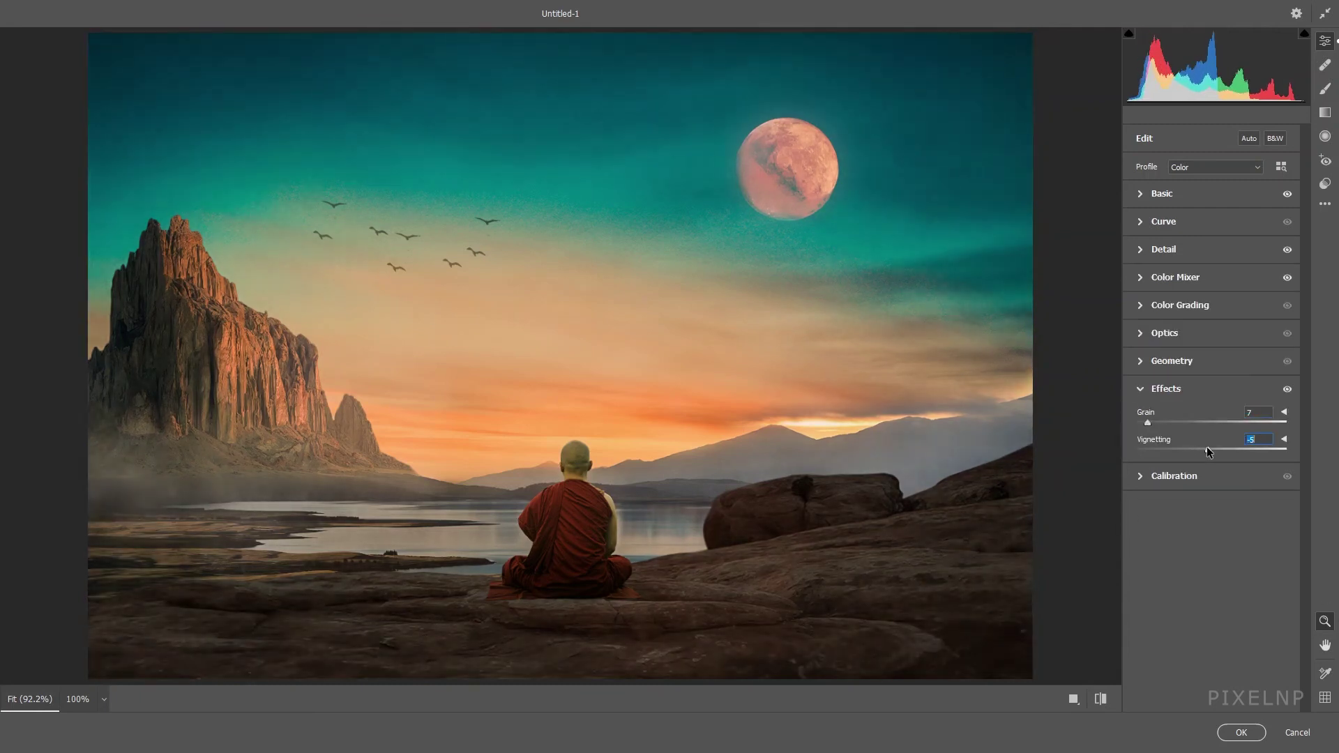
{"action": "left_click", "coordinate": [1236, 732]}
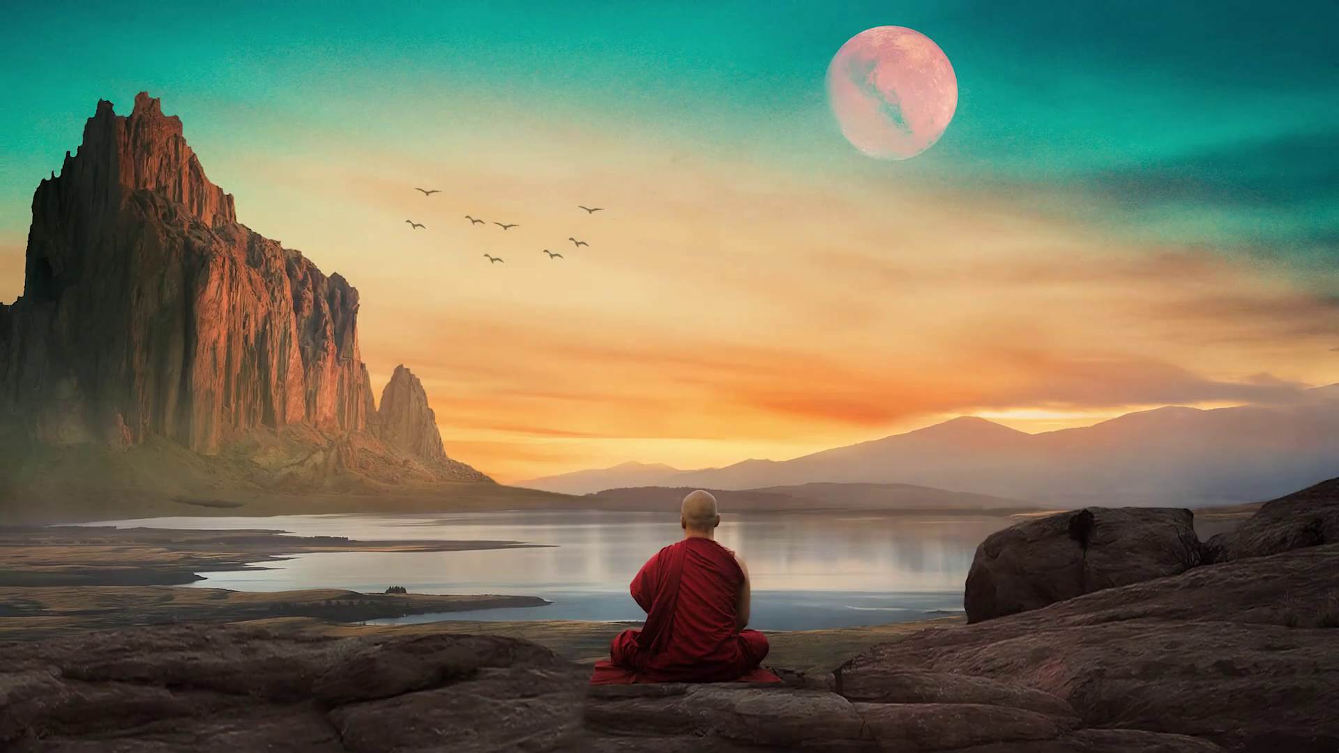